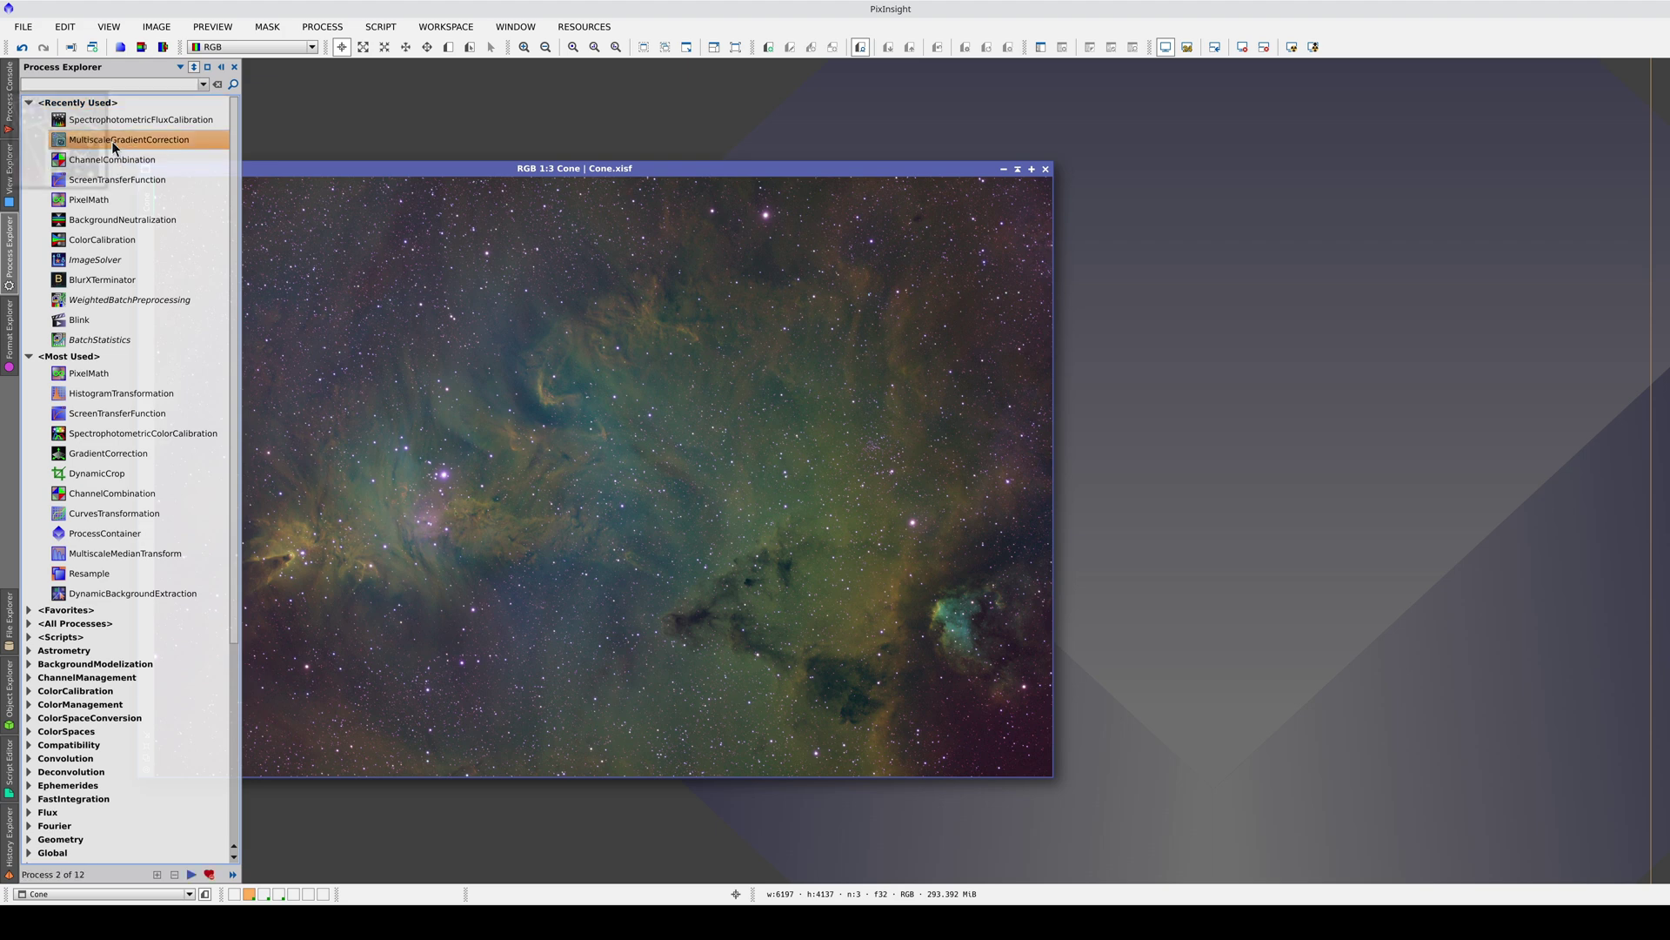
# Open MultiscaleGradientCorrection and examine which filters it offers for the red channel.
pyautogui.doubleClick(111, 141)
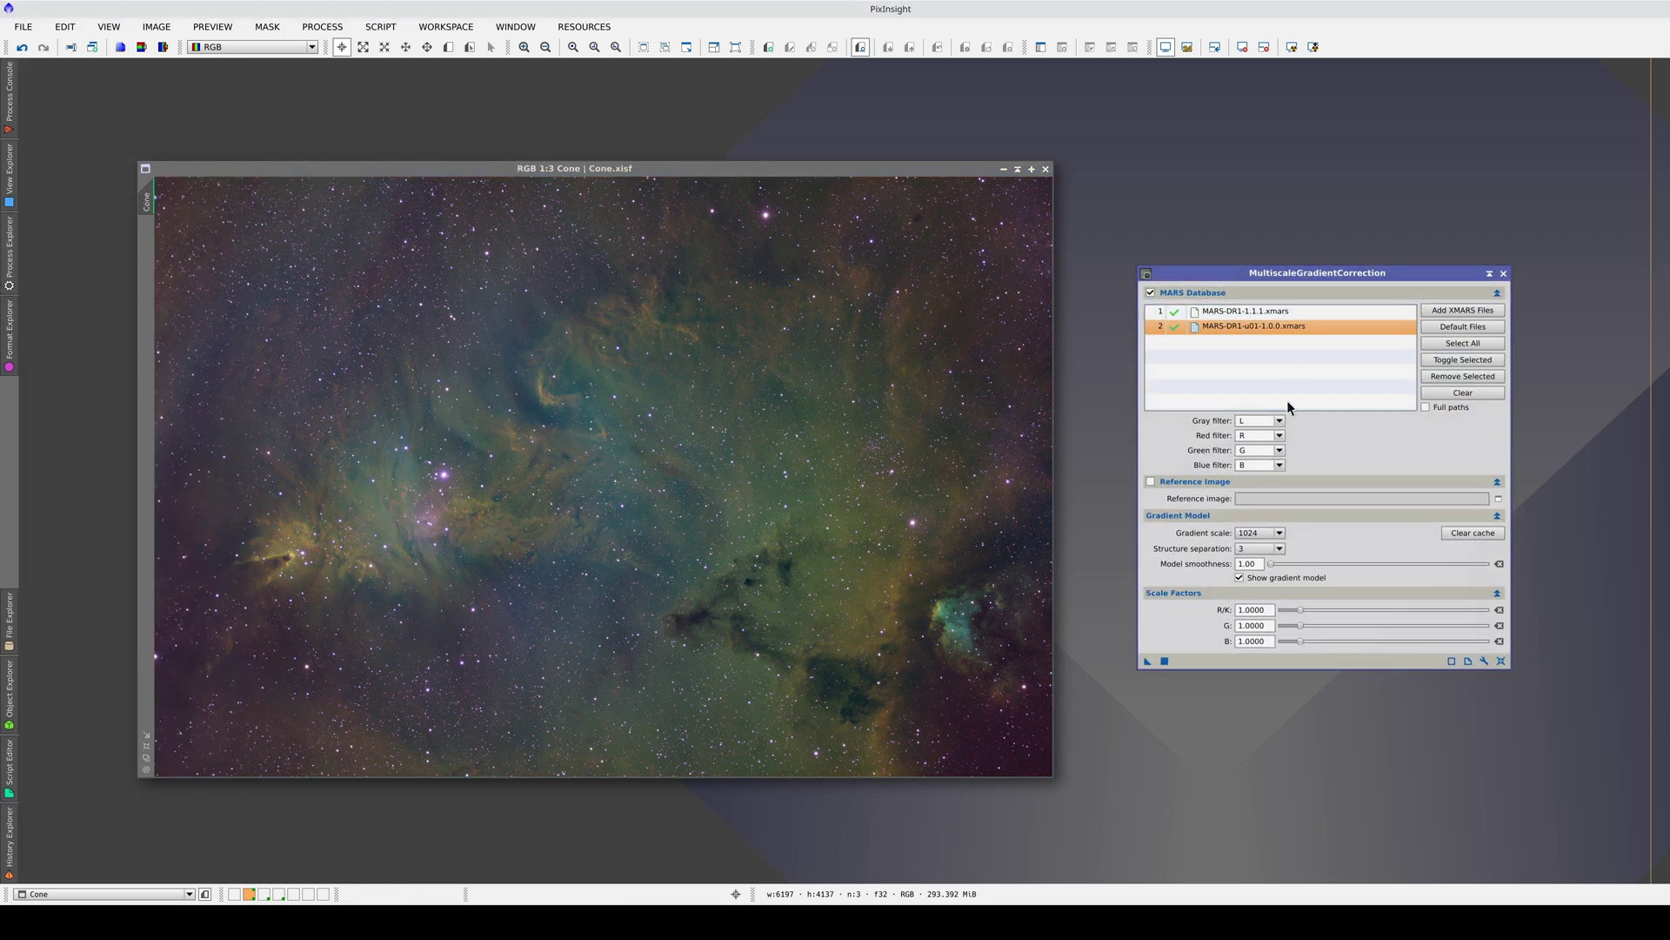
pyautogui.click(1279, 437)
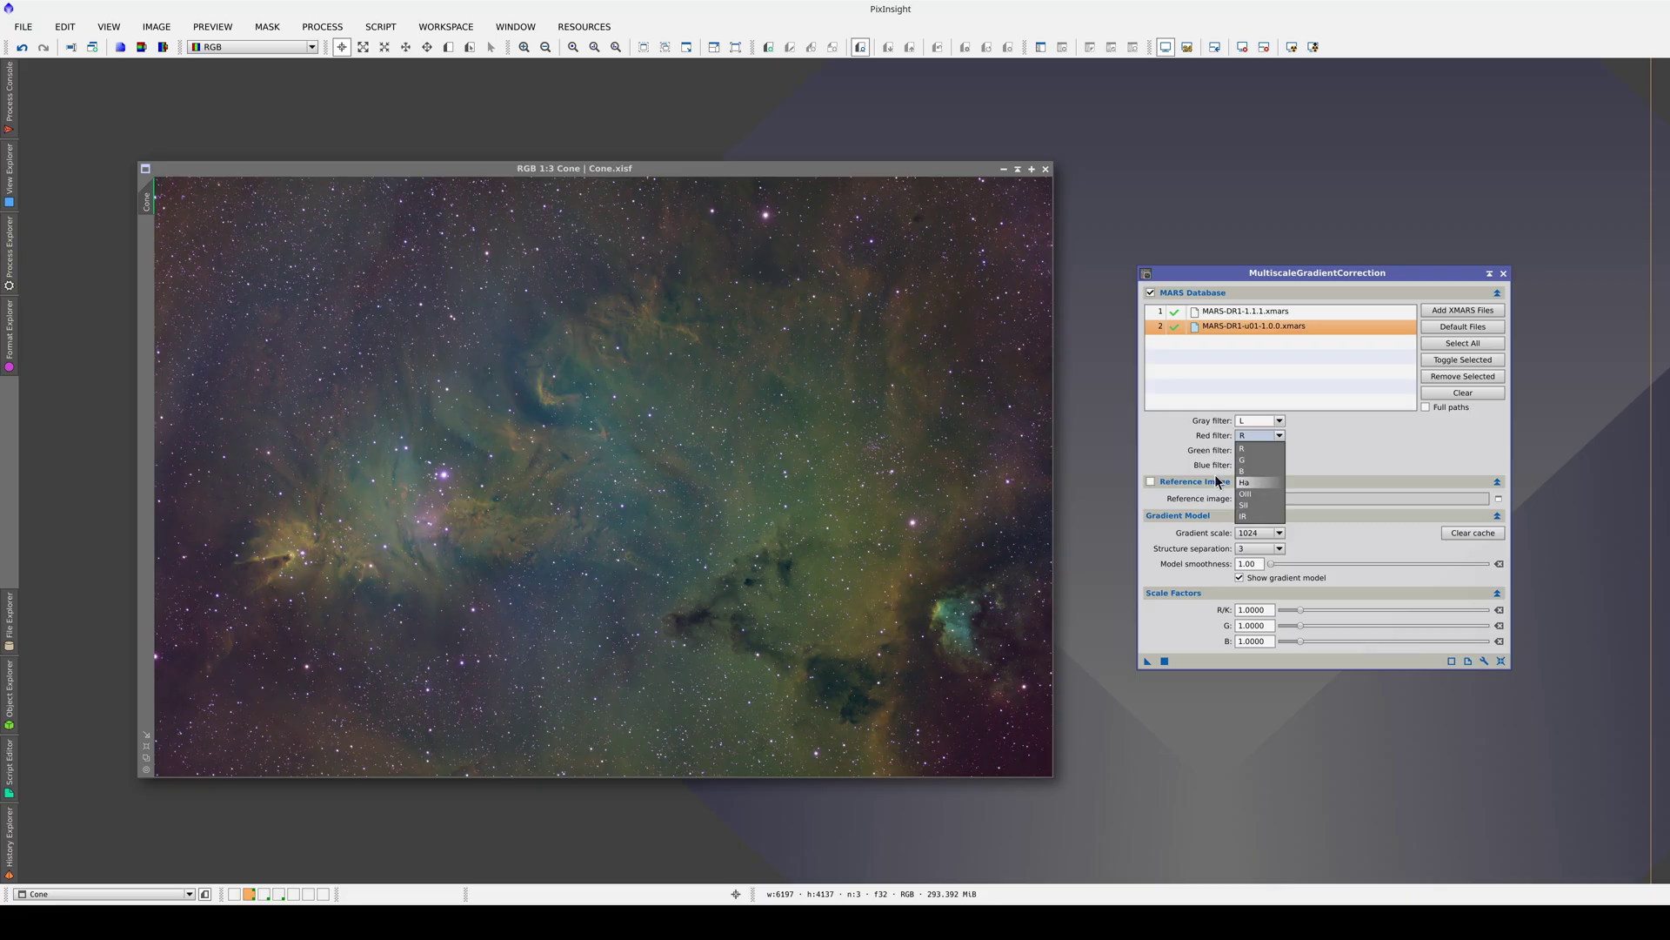
pyautogui.click(569, 403)
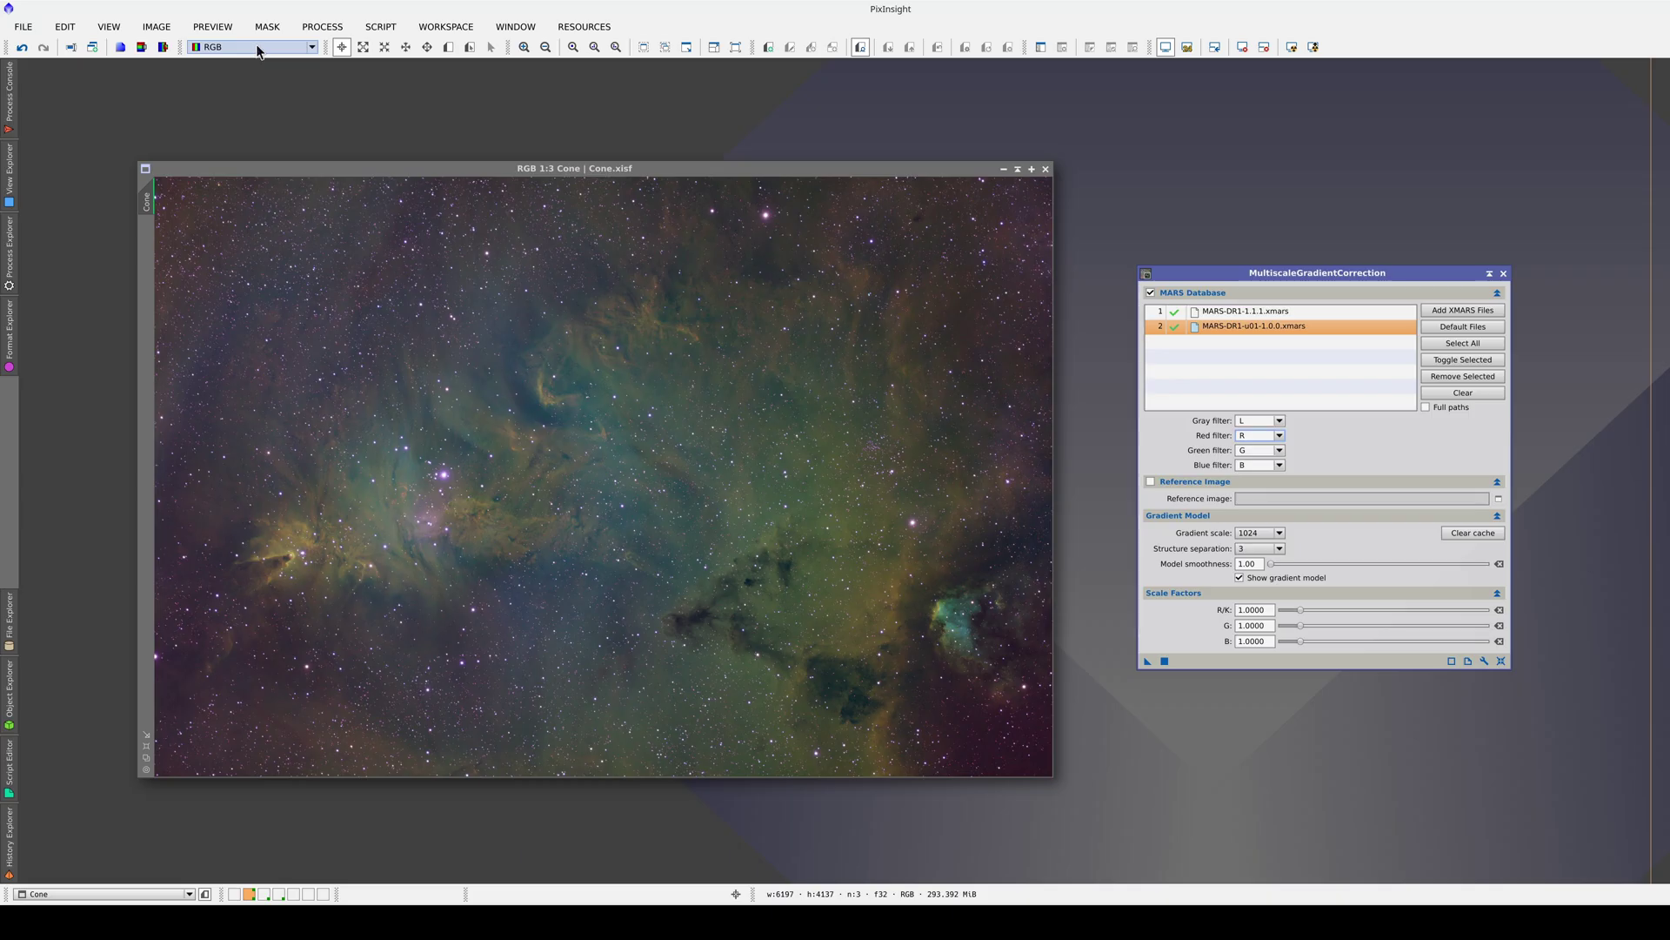
# View the Cone image's red, green and blue channels one after another and return the display to RGB.
pyautogui.scroll(-1, 256, 43)
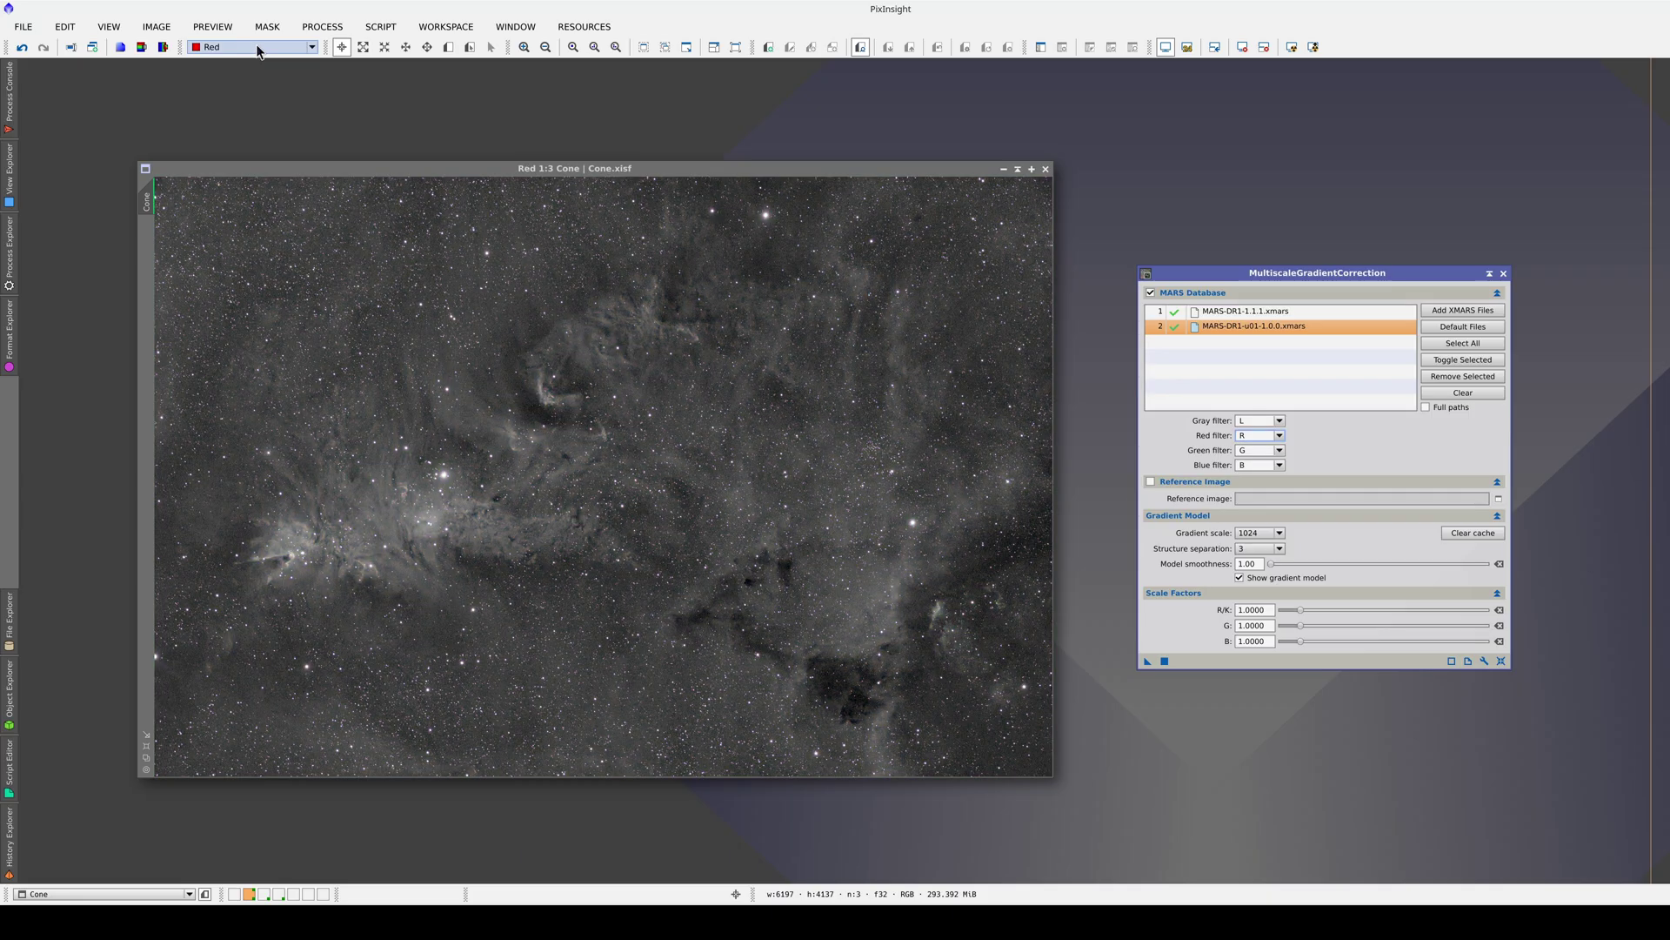
pyautogui.scroll(-1, 256, 44)
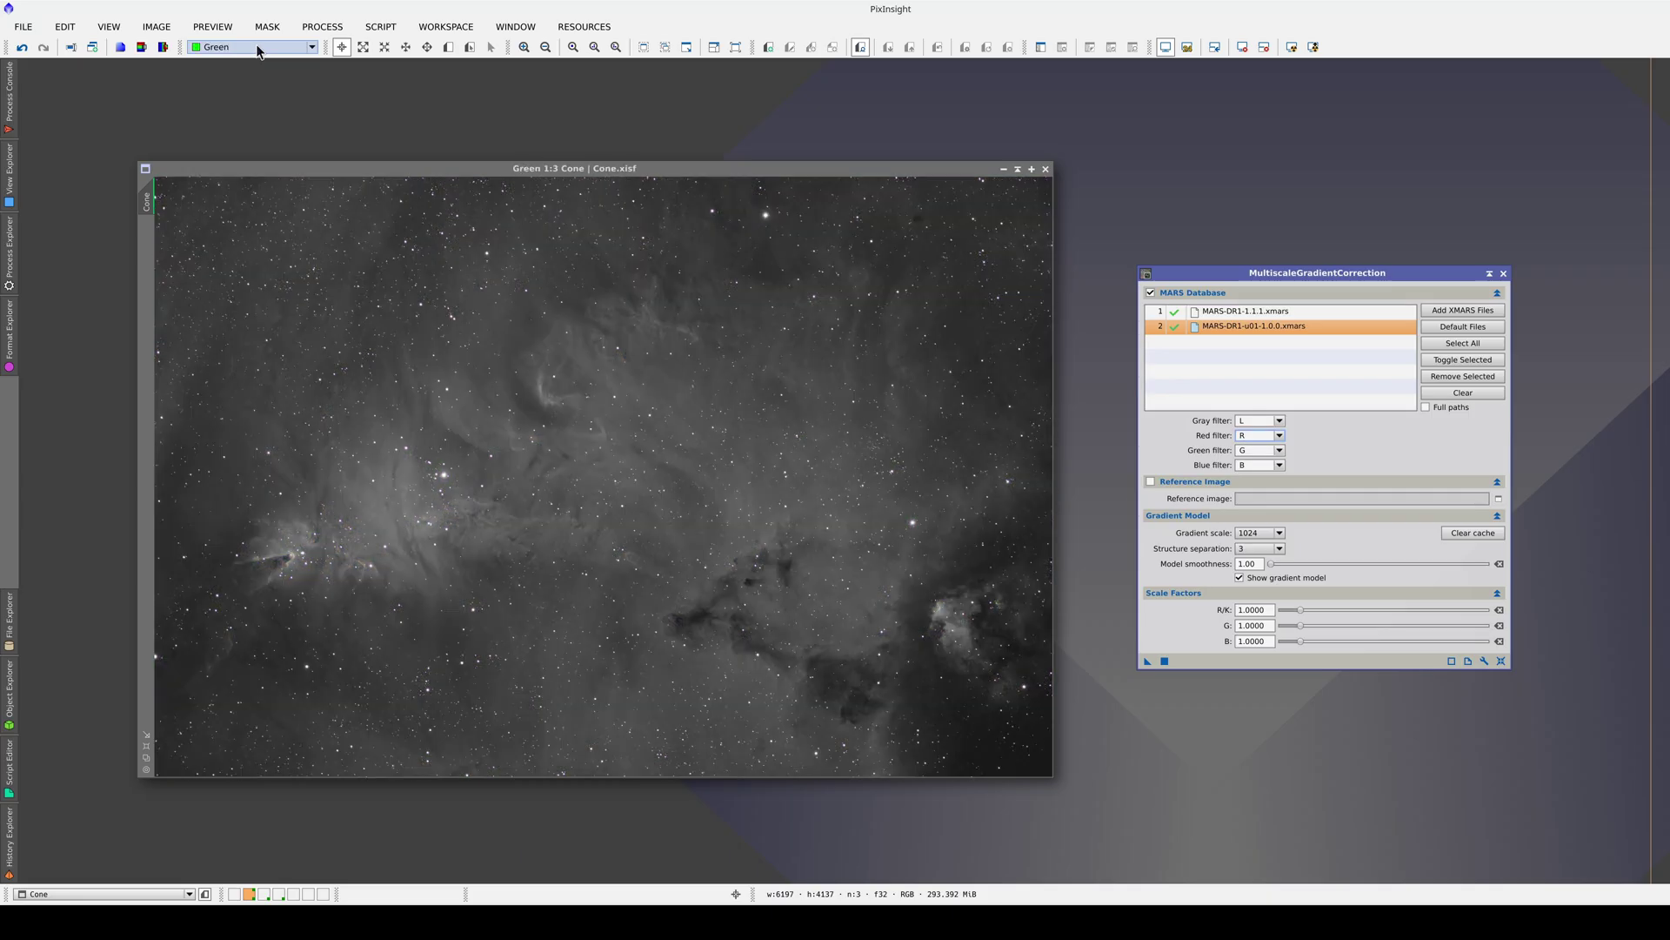
pyautogui.scroll(-1, 256, 44)
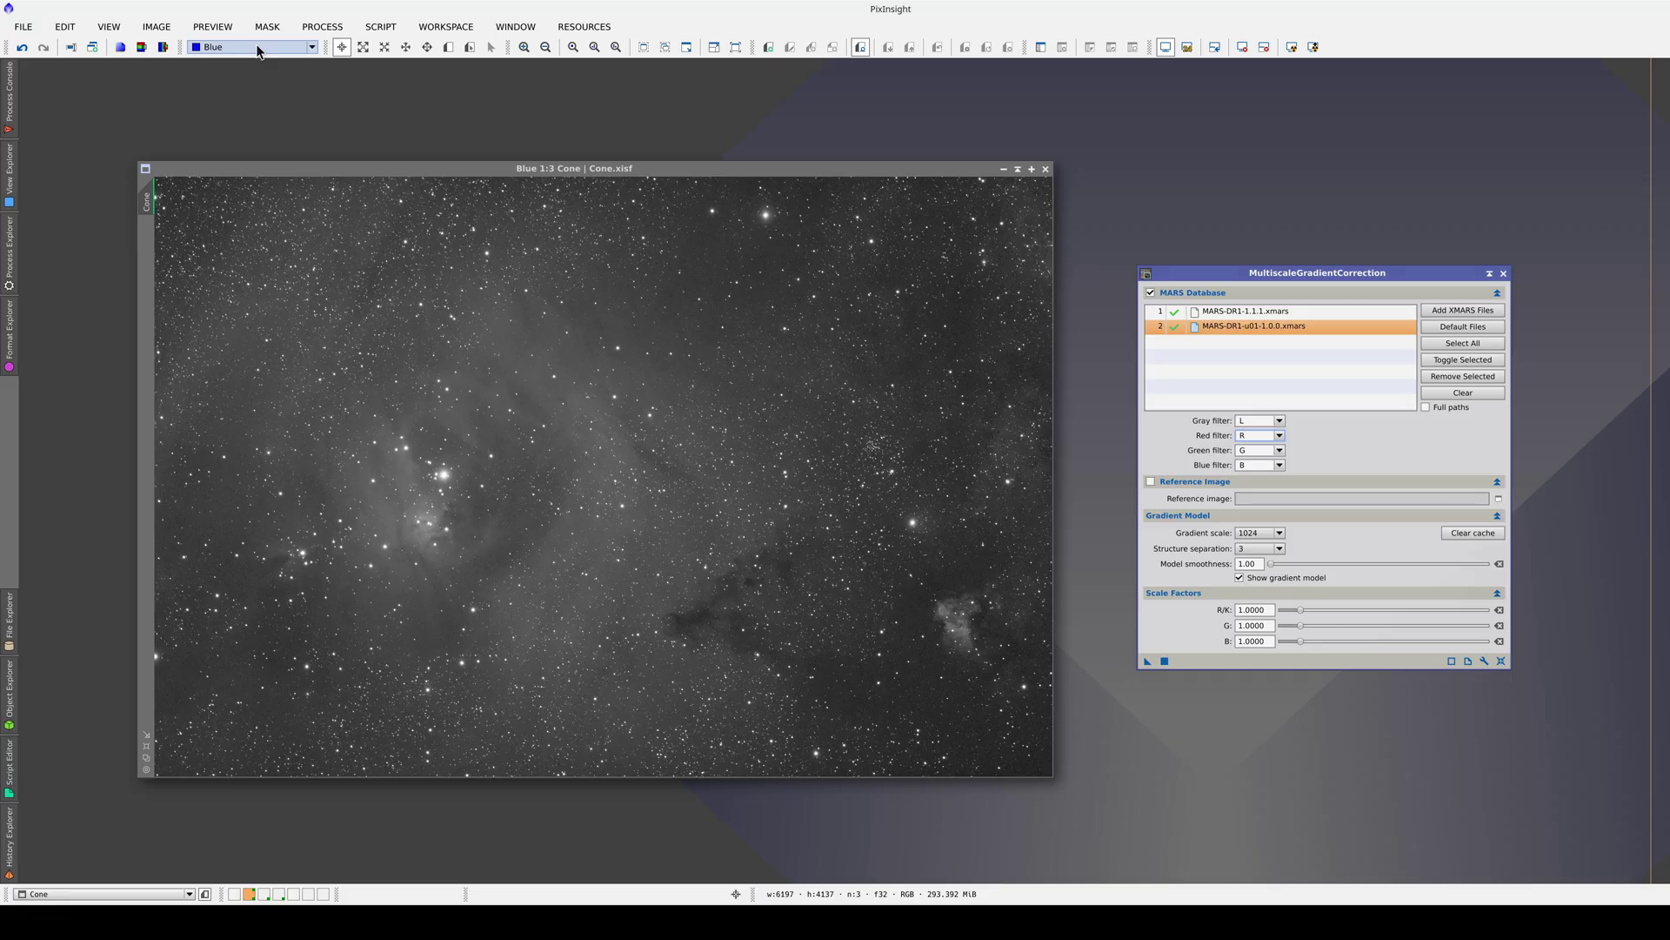
pyautogui.click(255, 47)
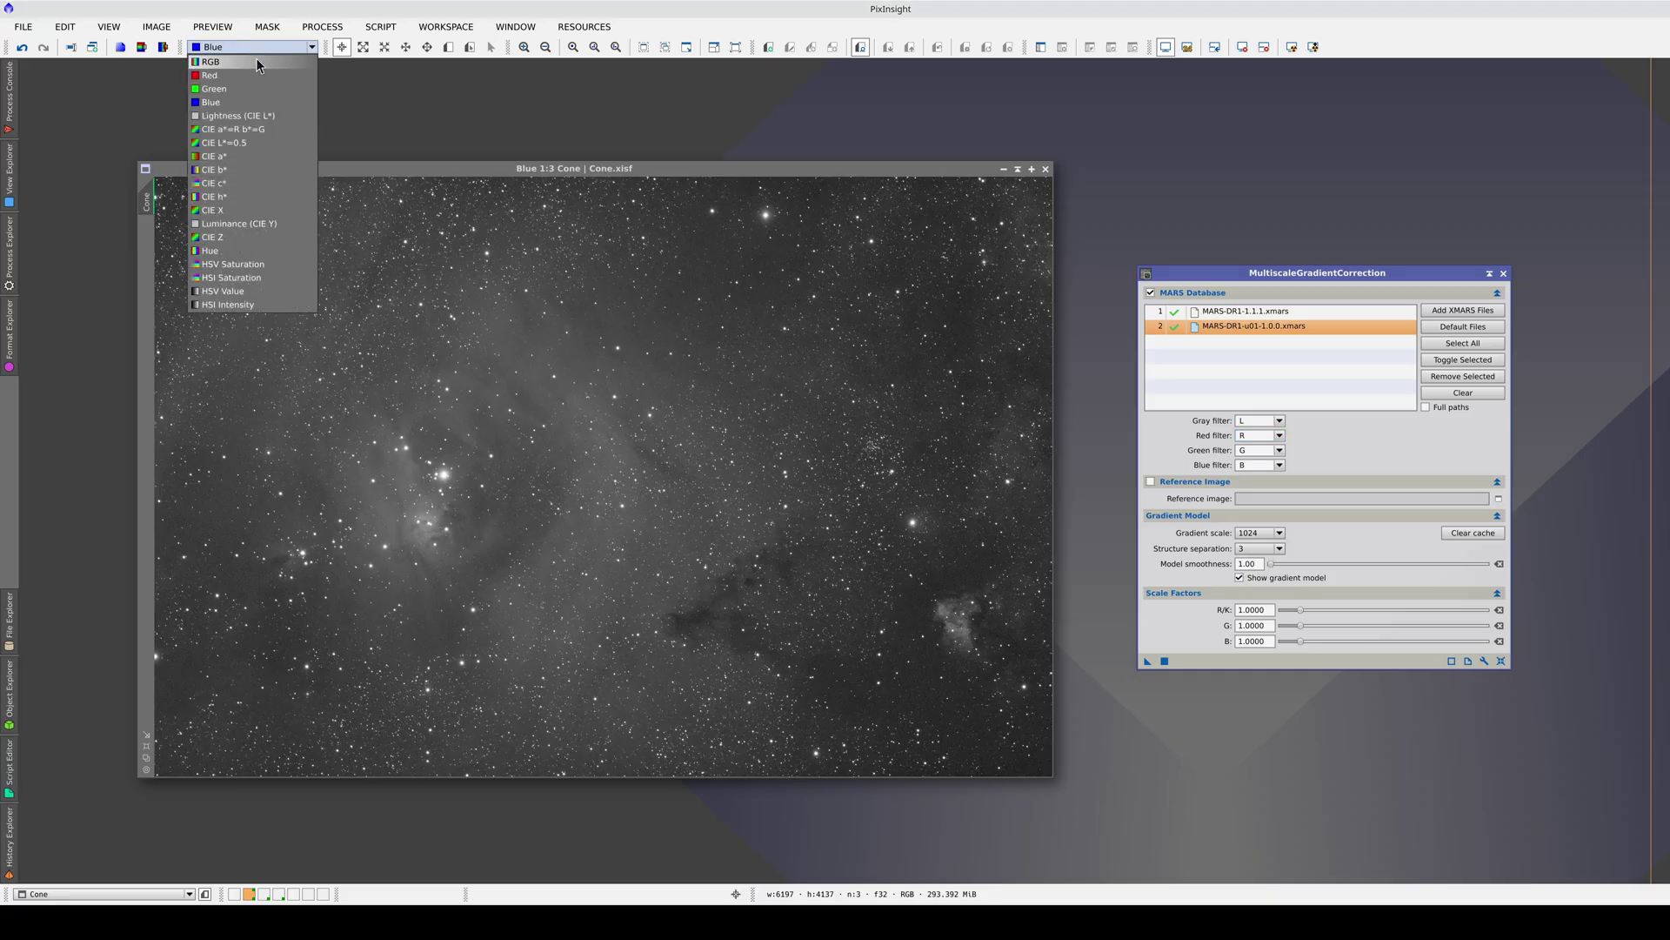
pyautogui.click(258, 64)
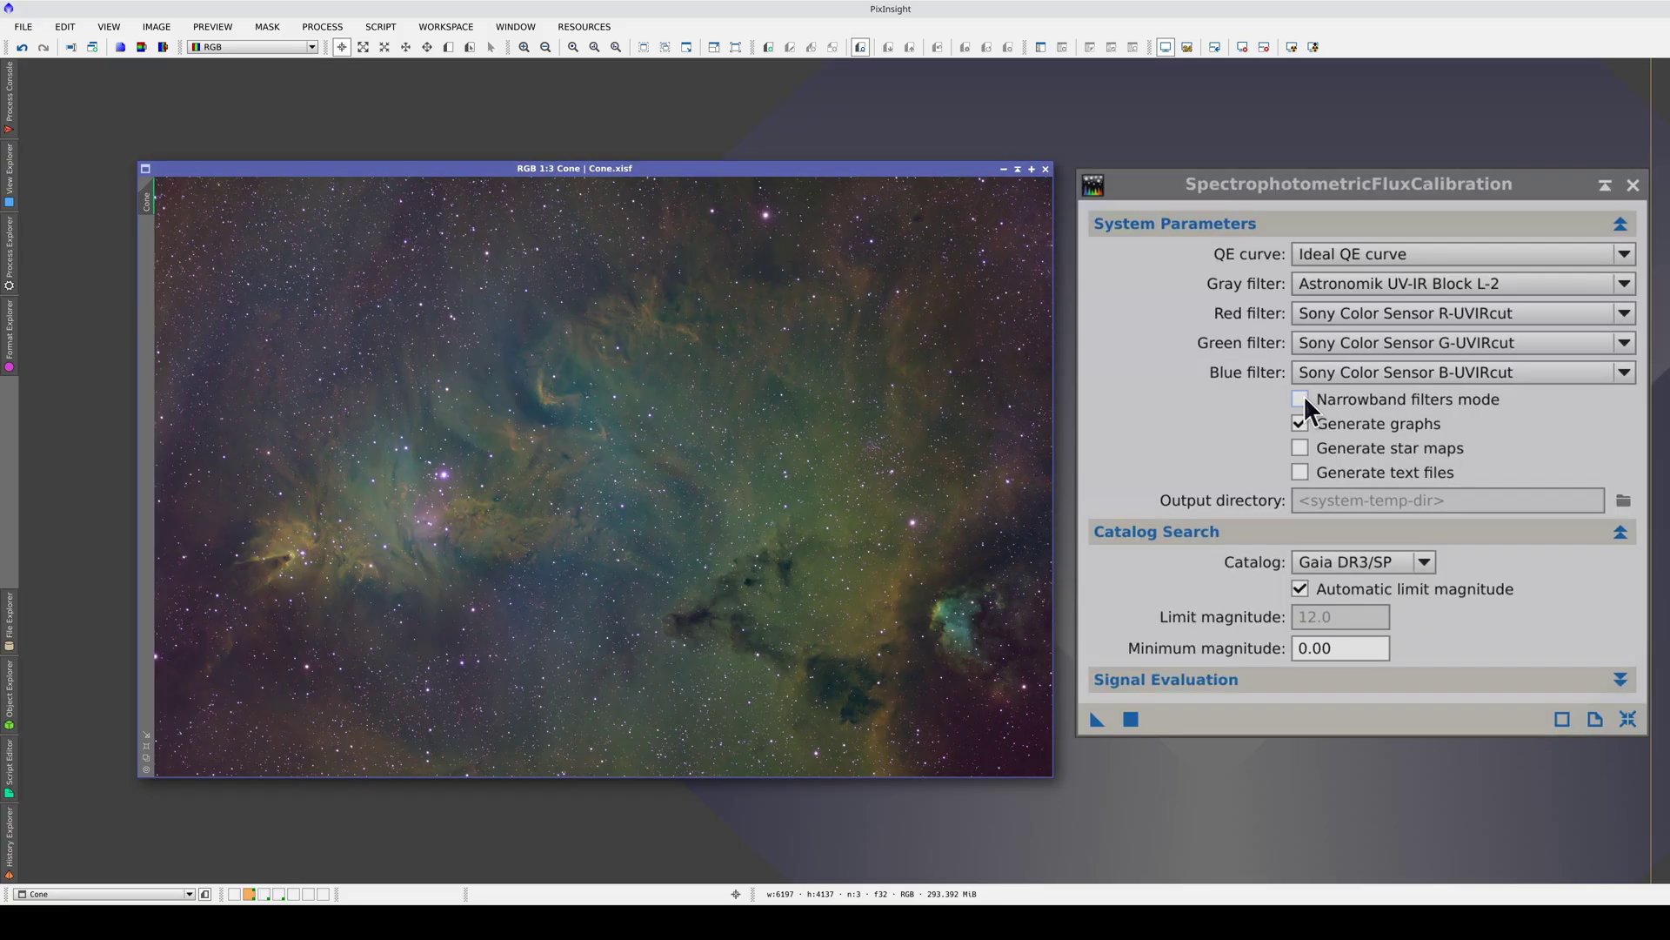
# Enable narrowband filters mode in SpectrophotometricFluxCalibration and set the wavelengths to 674 for the red filter and 656.3 for the green filter.
pyautogui.click(1301, 399)
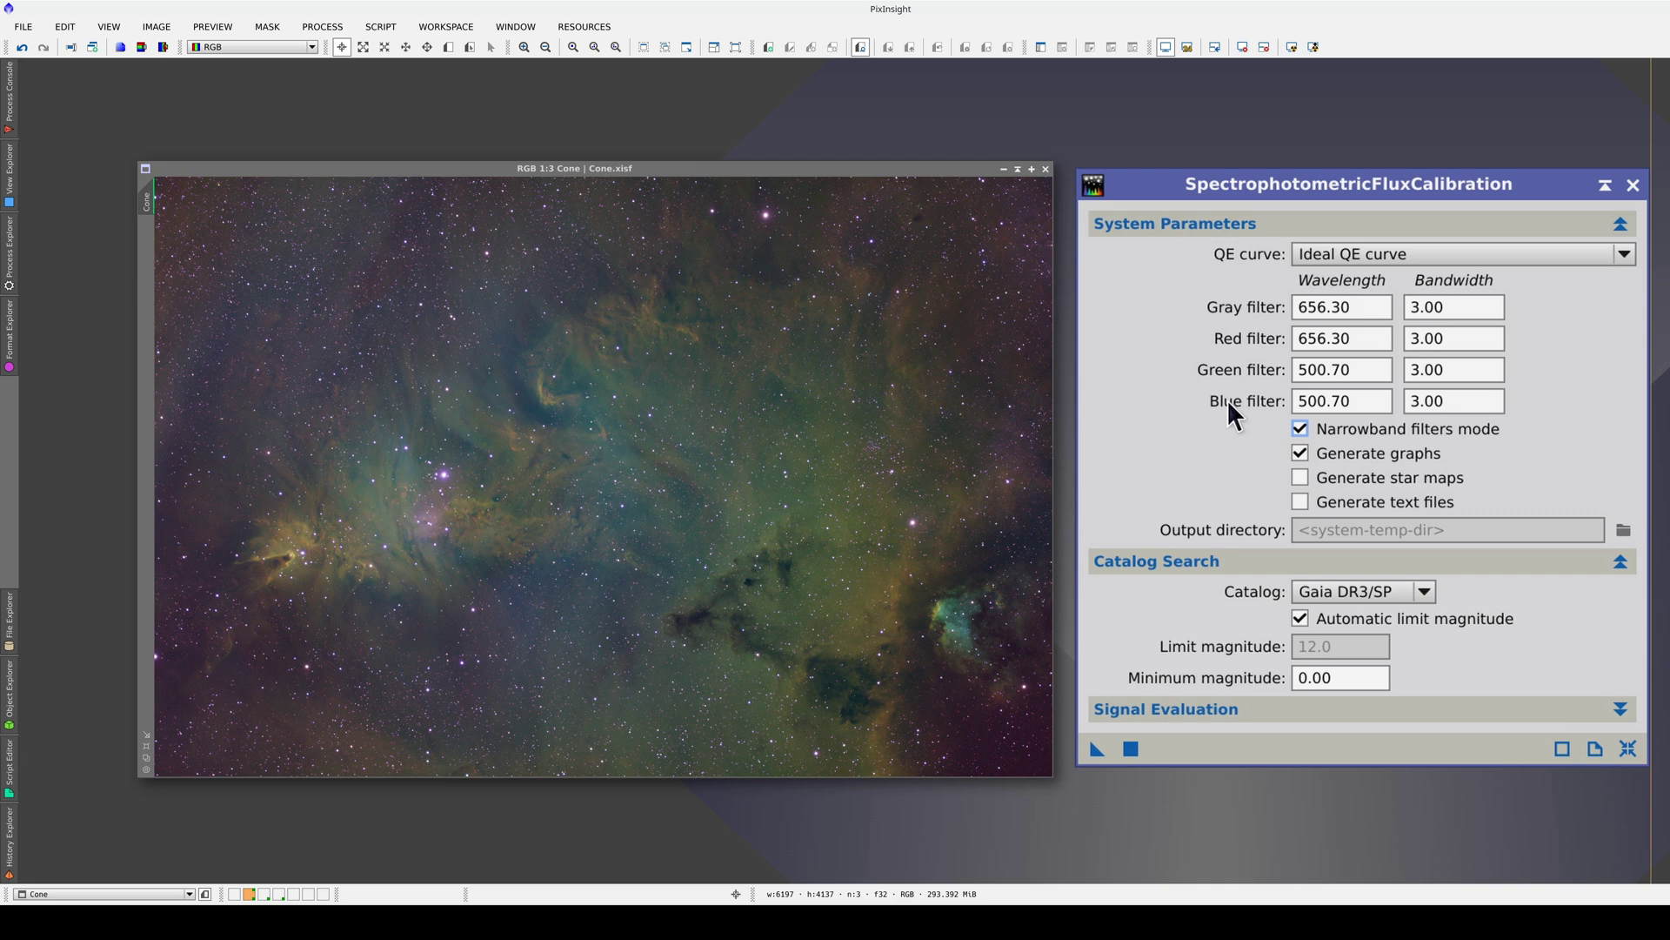
pyautogui.doubleClick(1370, 345)
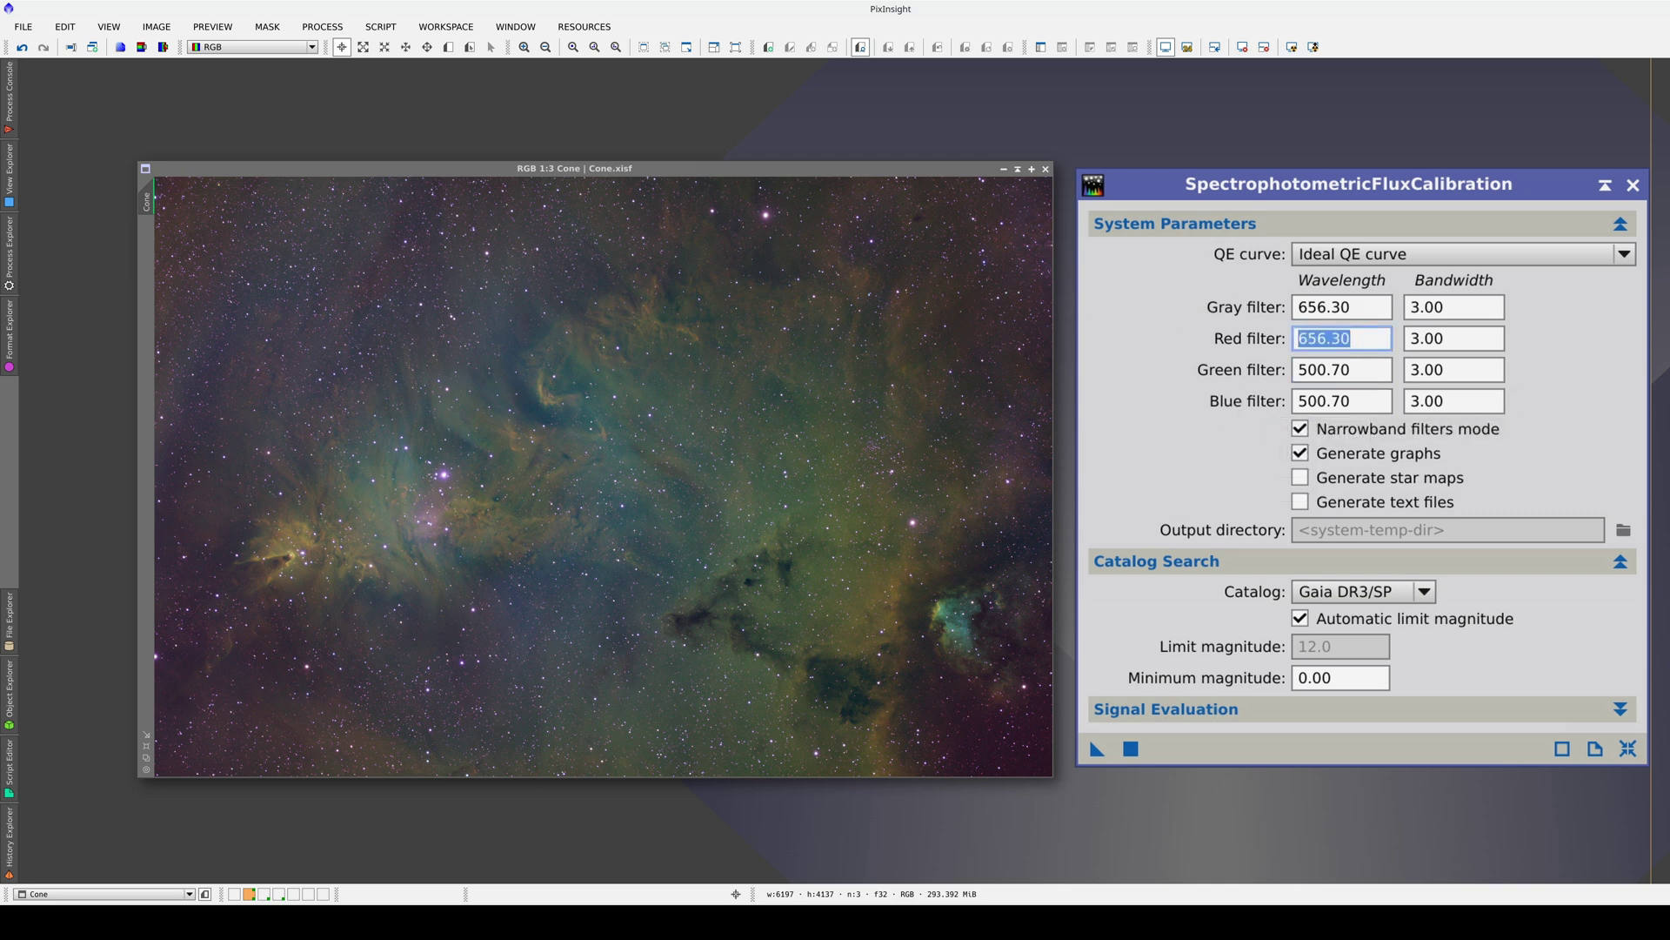
pyautogui.write('674')
pyautogui.press('Tab')
pyautogui.press('Tab')
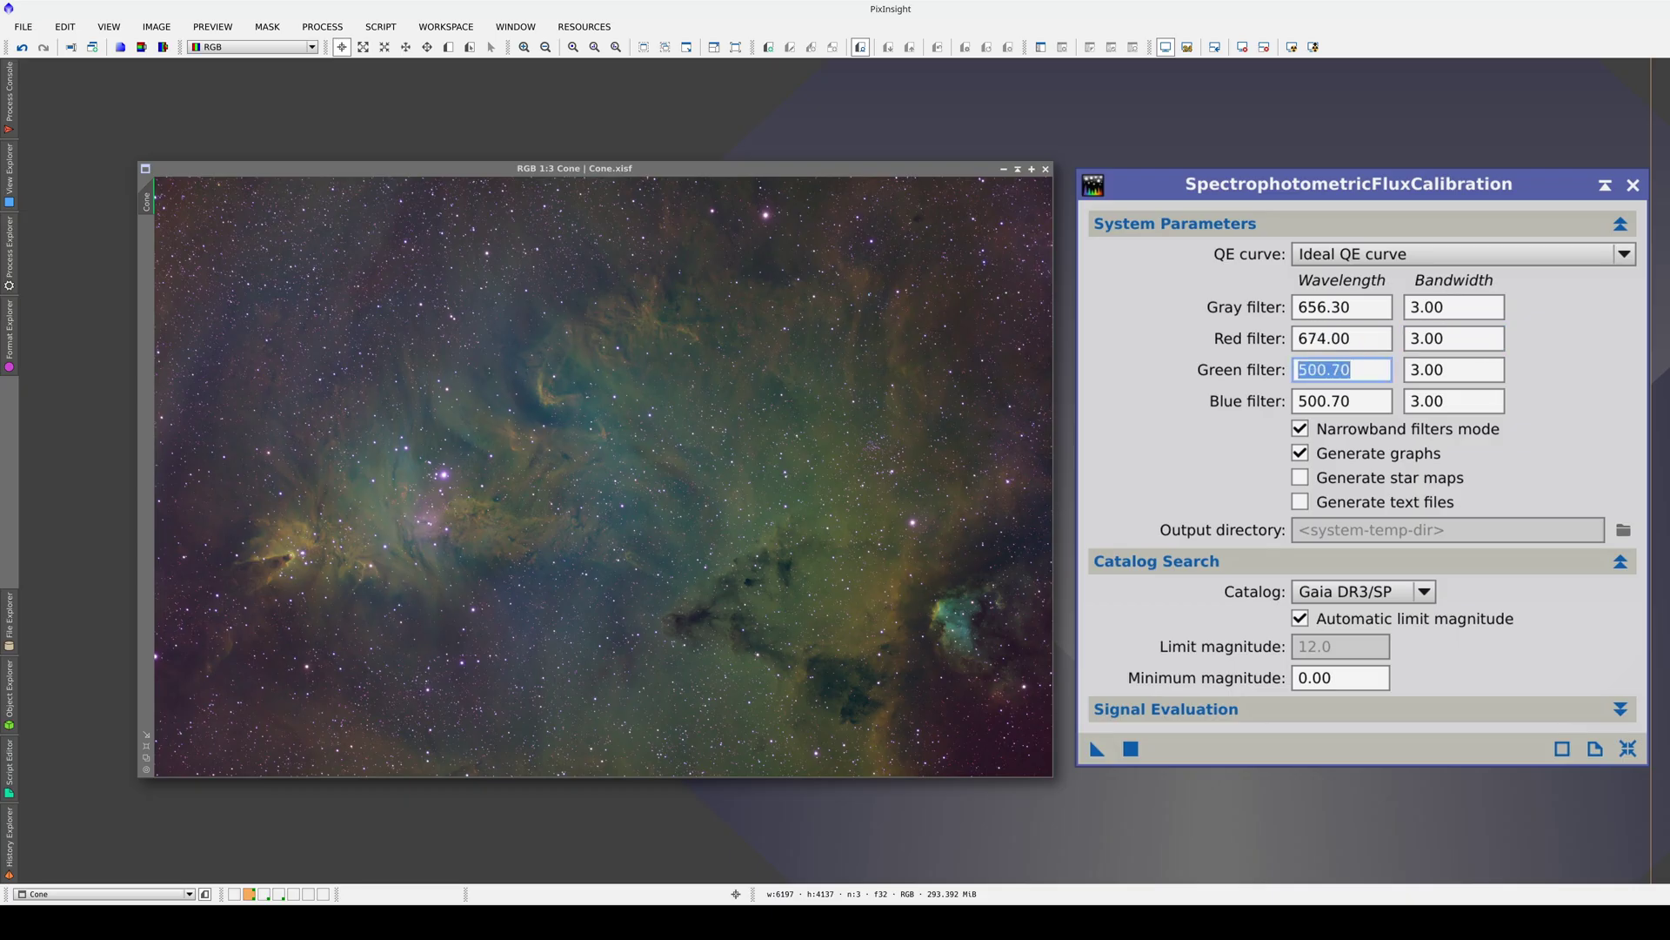
pyautogui.write('656.3')
pyautogui.press('Tab')
pyautogui.press('Tab')
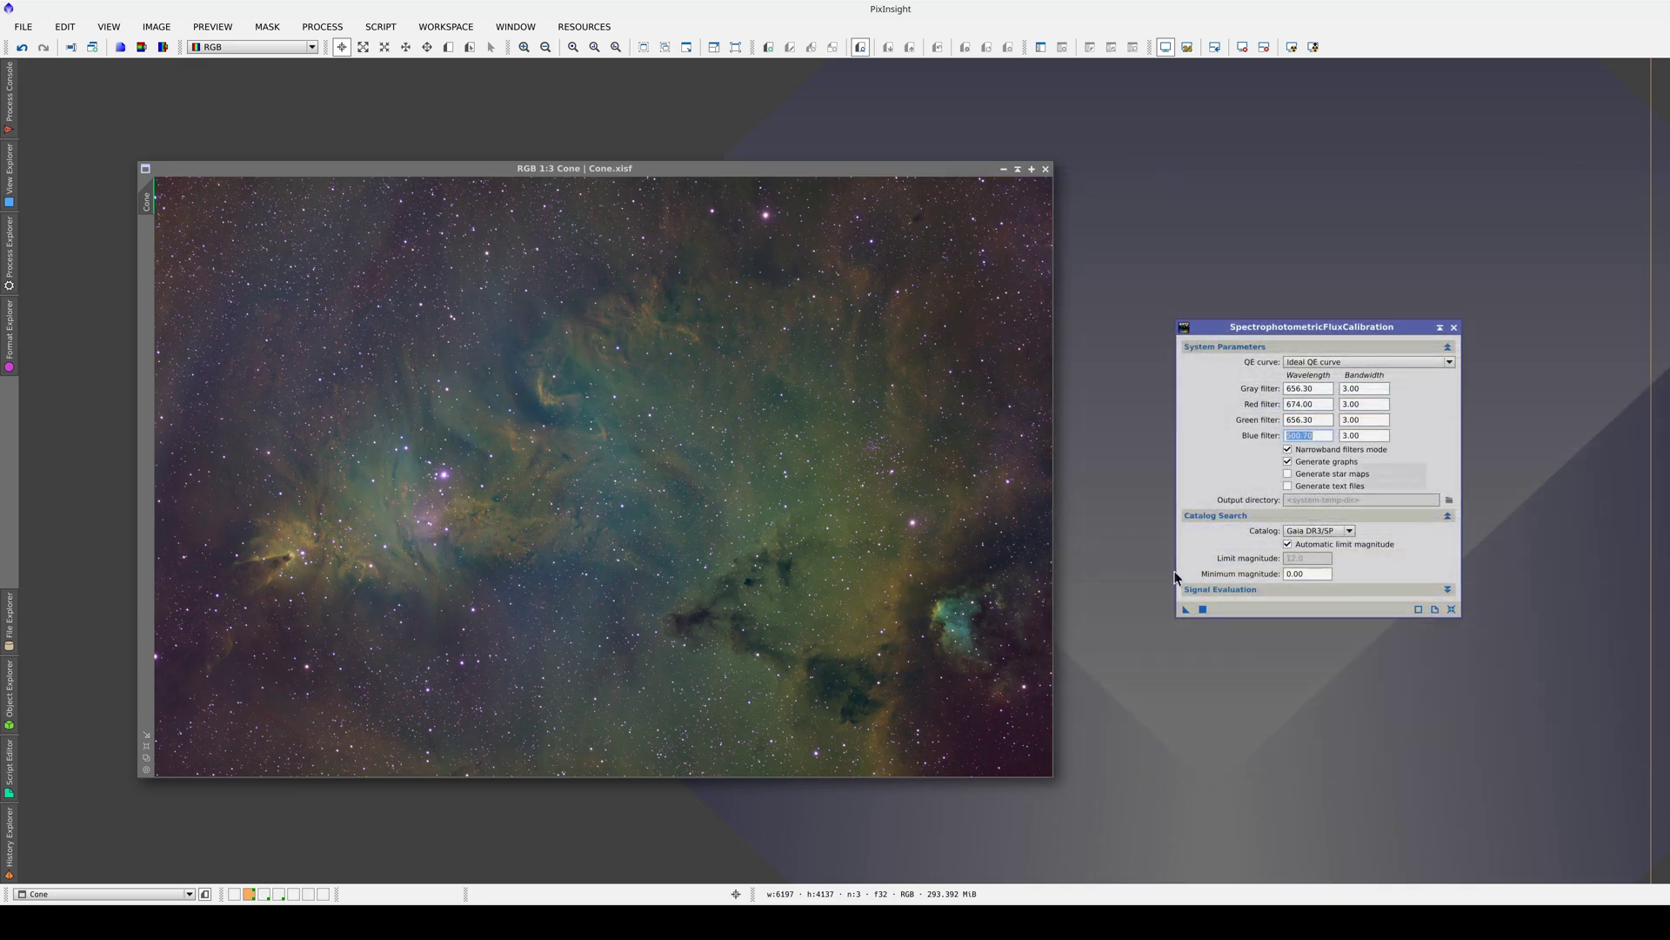
# Run the flux calibration on the Cone image and close the resulting graphs and the process window.
pyautogui.moveTo(1185, 611); pyautogui.dragTo(743, 551)
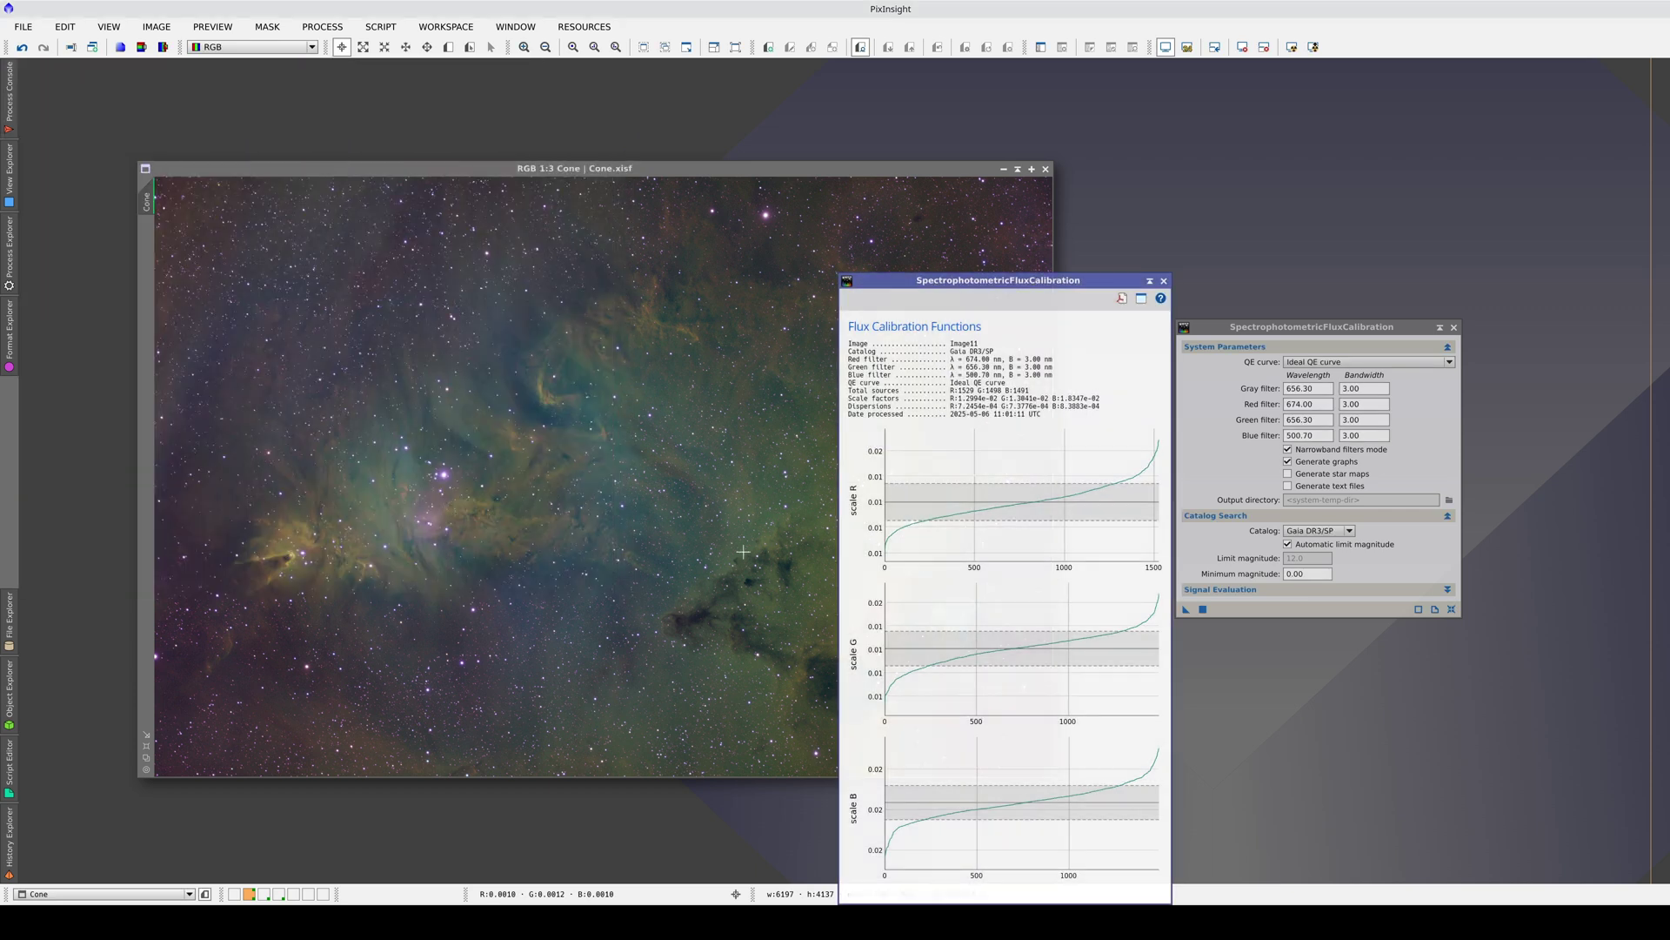
pyautogui.click(1163, 281)
pyautogui.click(1454, 328)
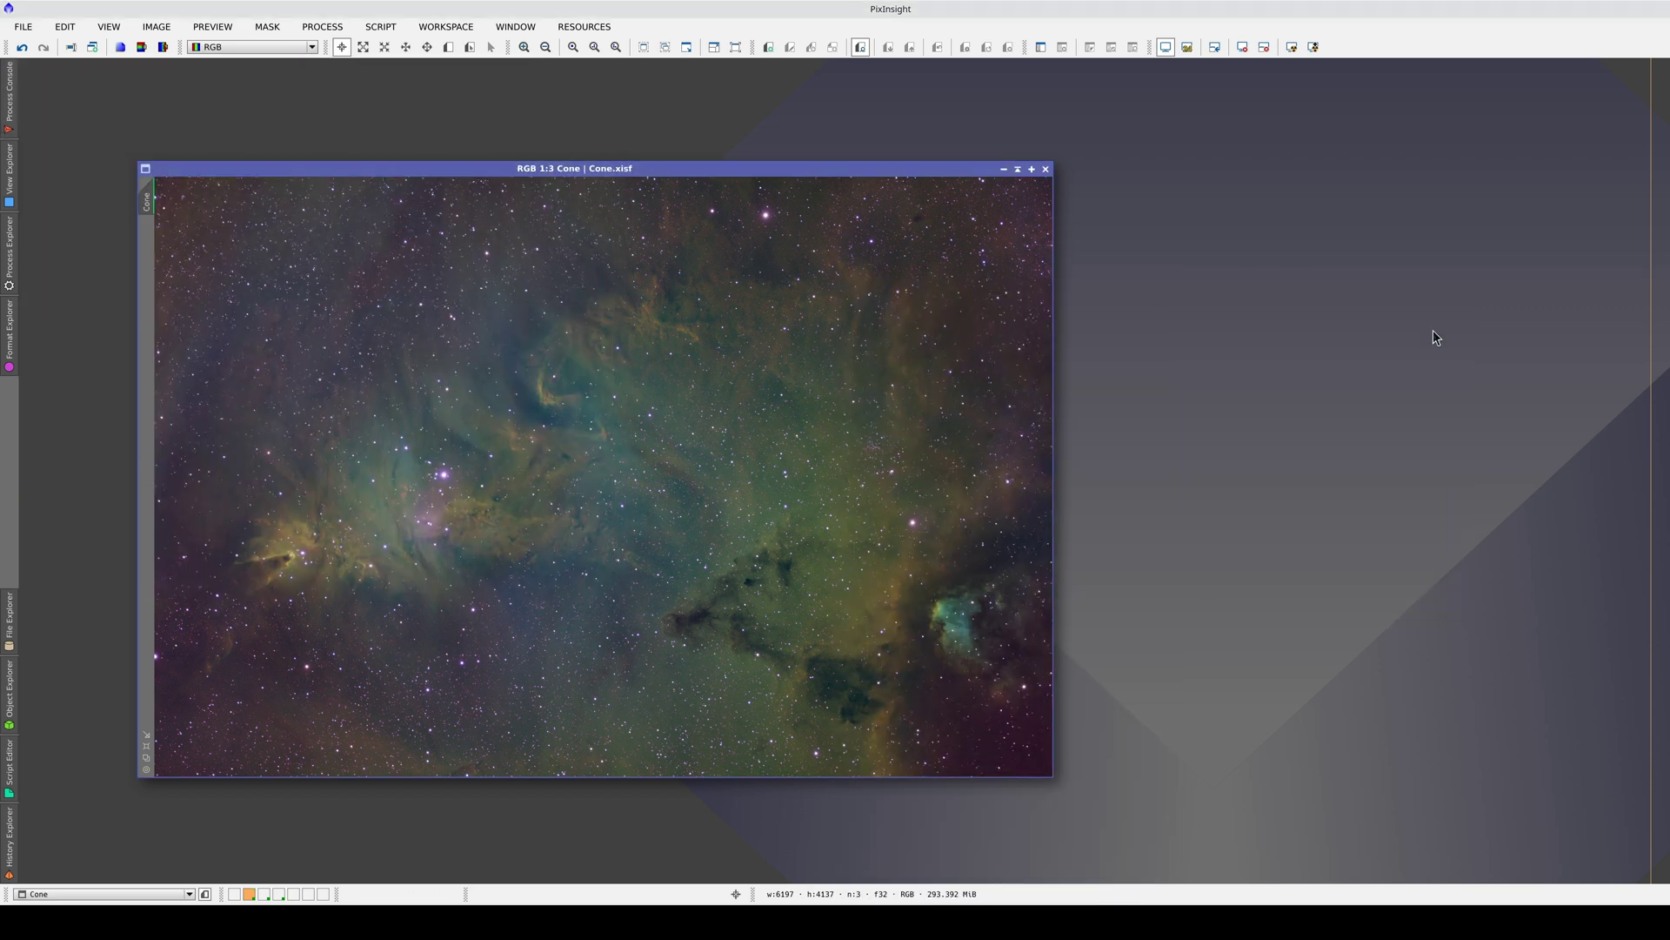
# Create a preview of the Cone image and reopen MultiscaleGradientCorrection.
pyautogui.moveTo(151, 195)
pyautogui.mouseDown()
pyautogui.moveTo(155, 216)
pyautogui.moveTo(455, 378)
pyautogui.mouseUp()
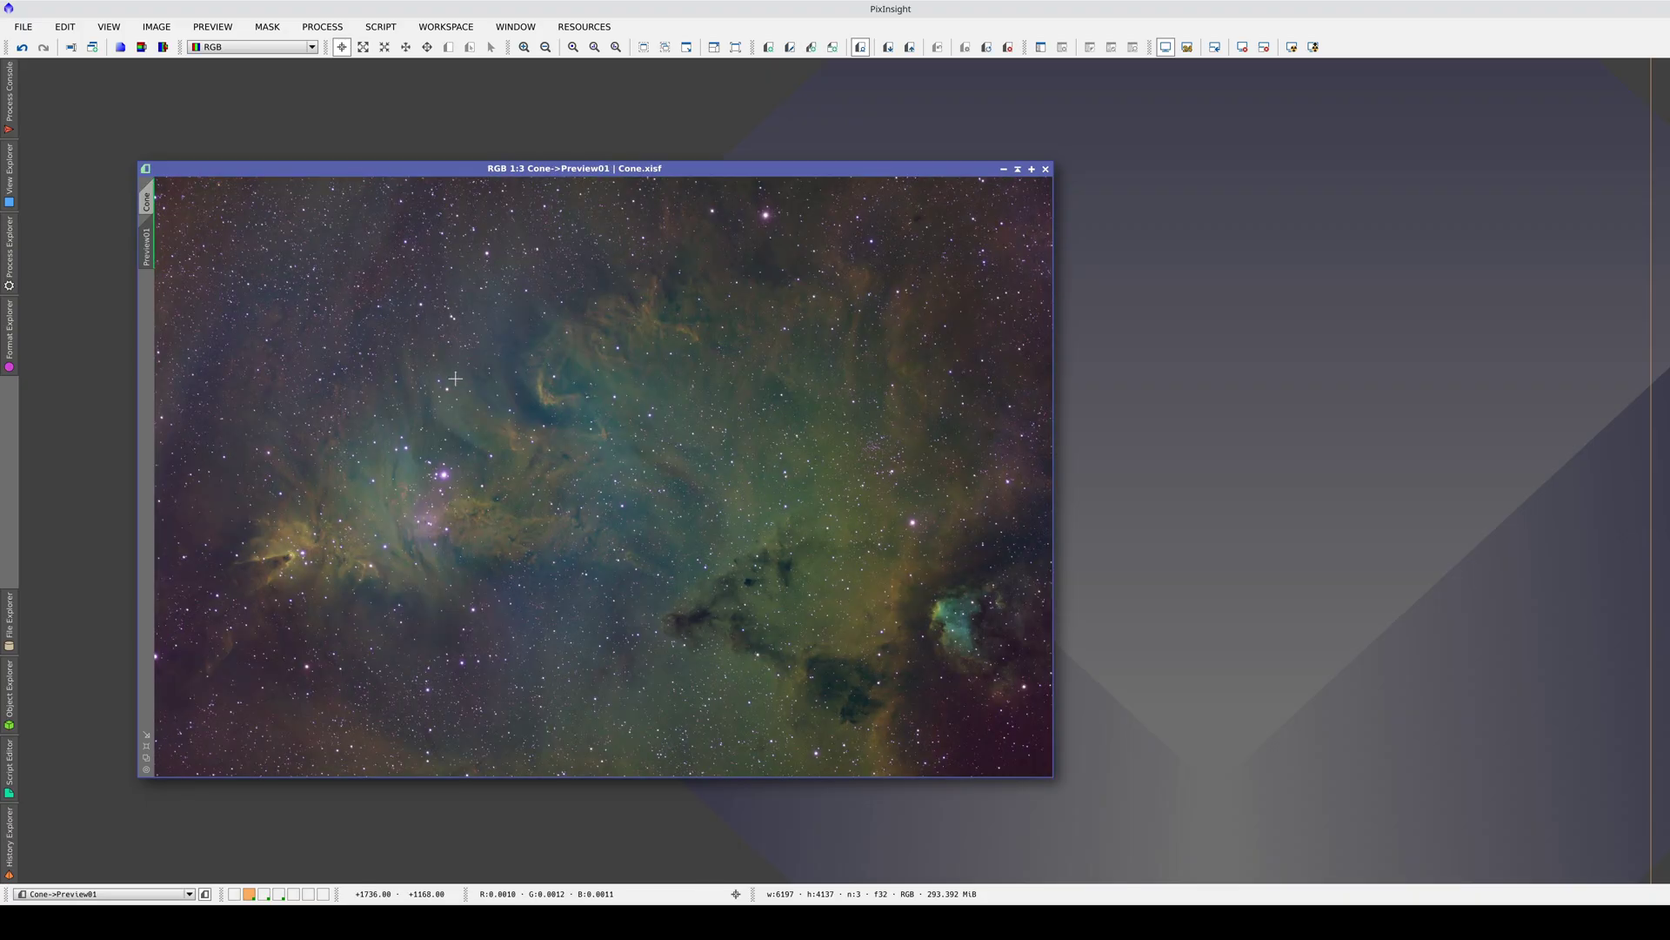
pyautogui.click(8, 253)
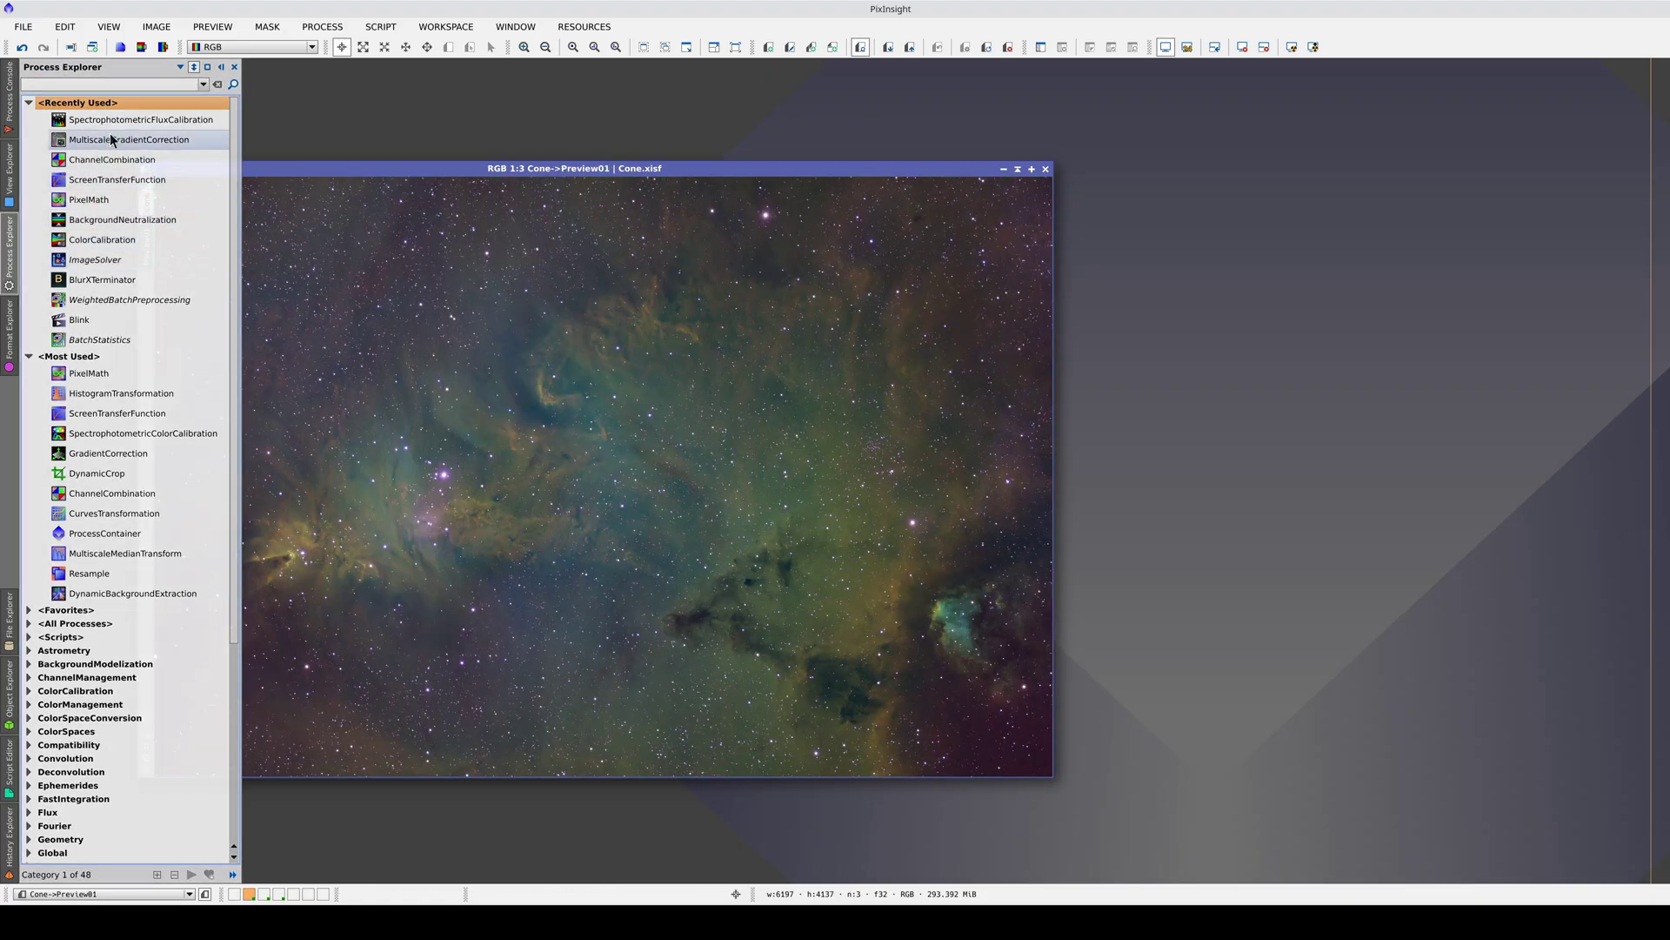
pyautogui.doubleClick(113, 139)
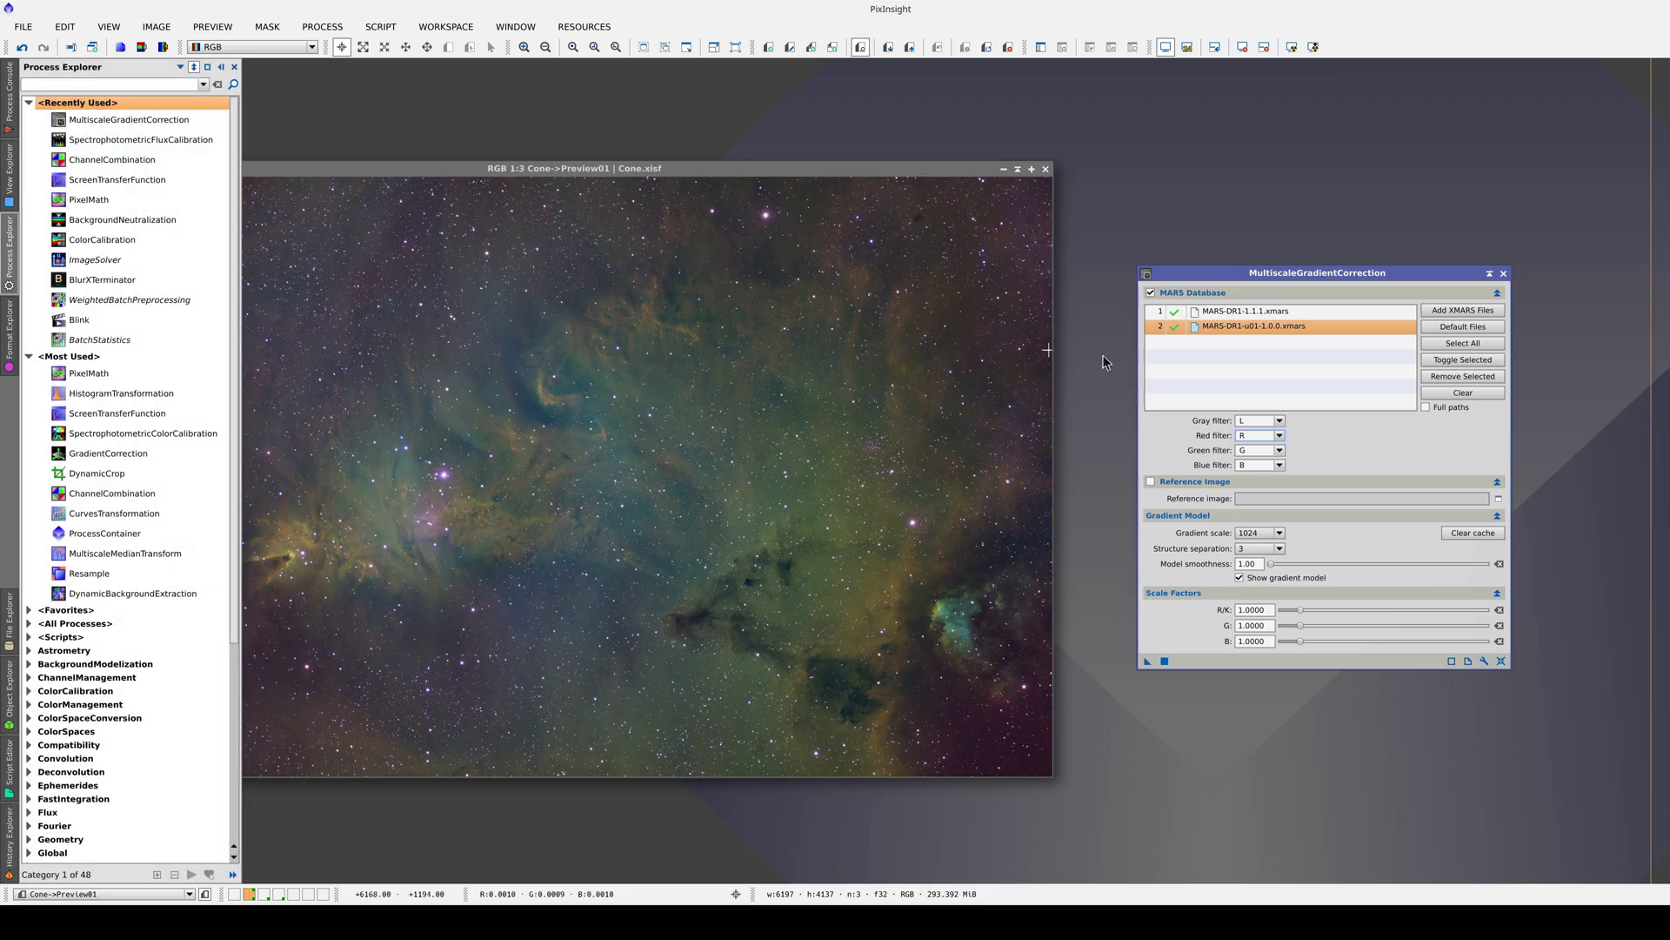
# Disable the MARS-DR1-u01-1.0.0.xmars database file and select MARS-DR1-1.1.1.xmars.
pyautogui.click(1194, 367)
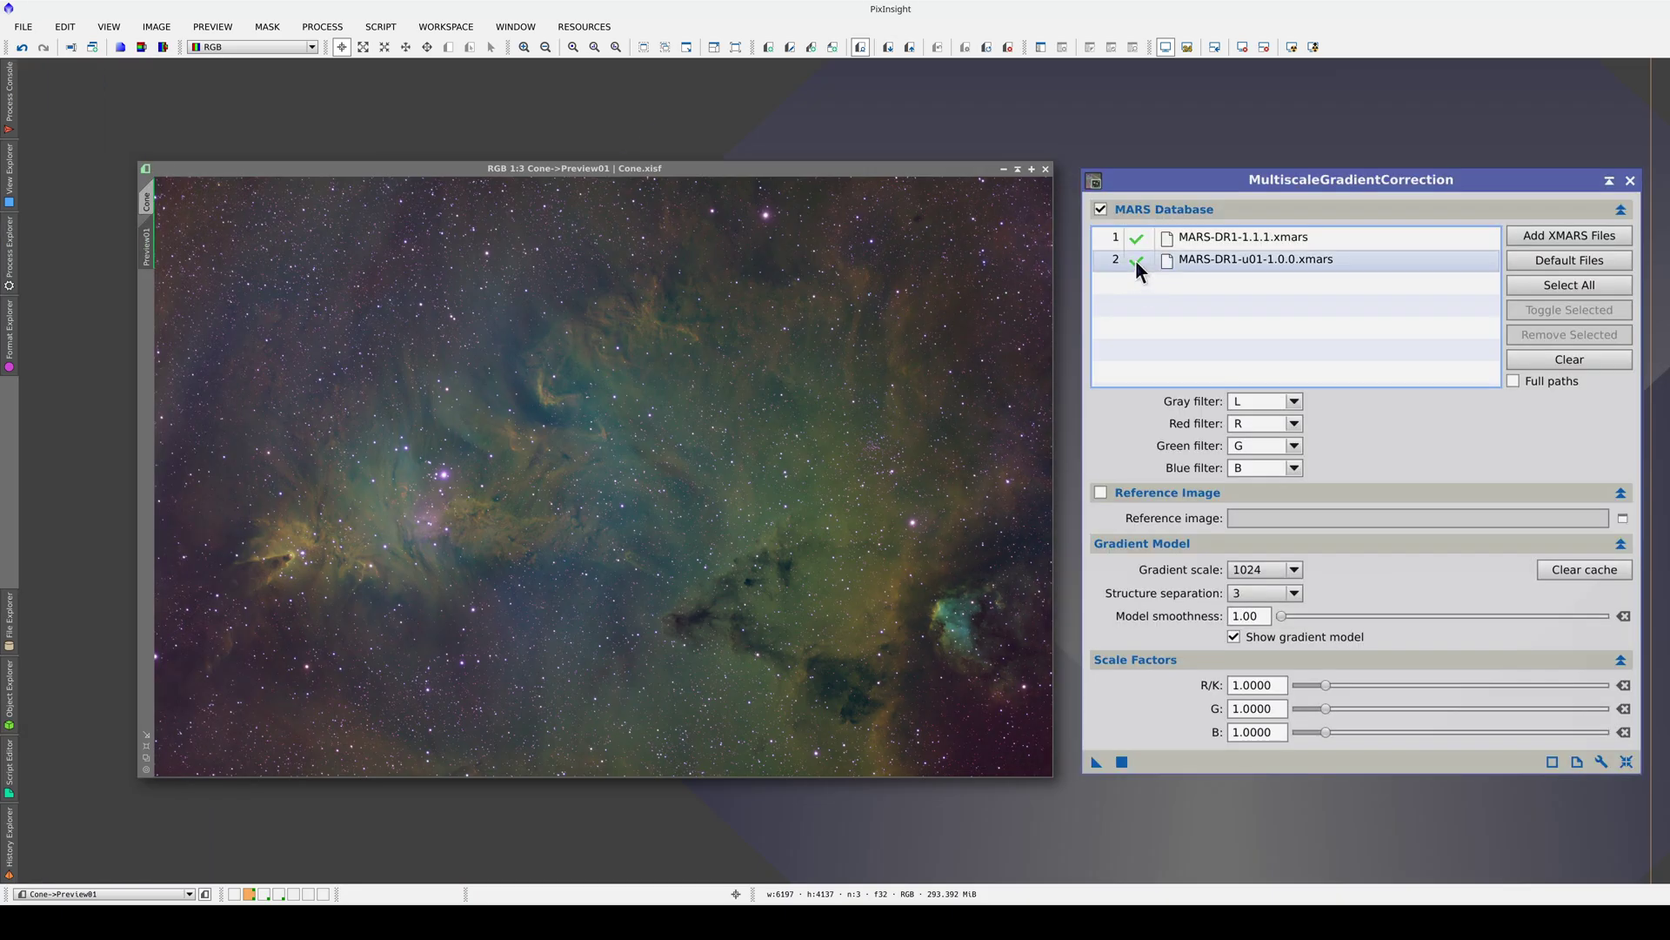
pyautogui.click(1136, 259)
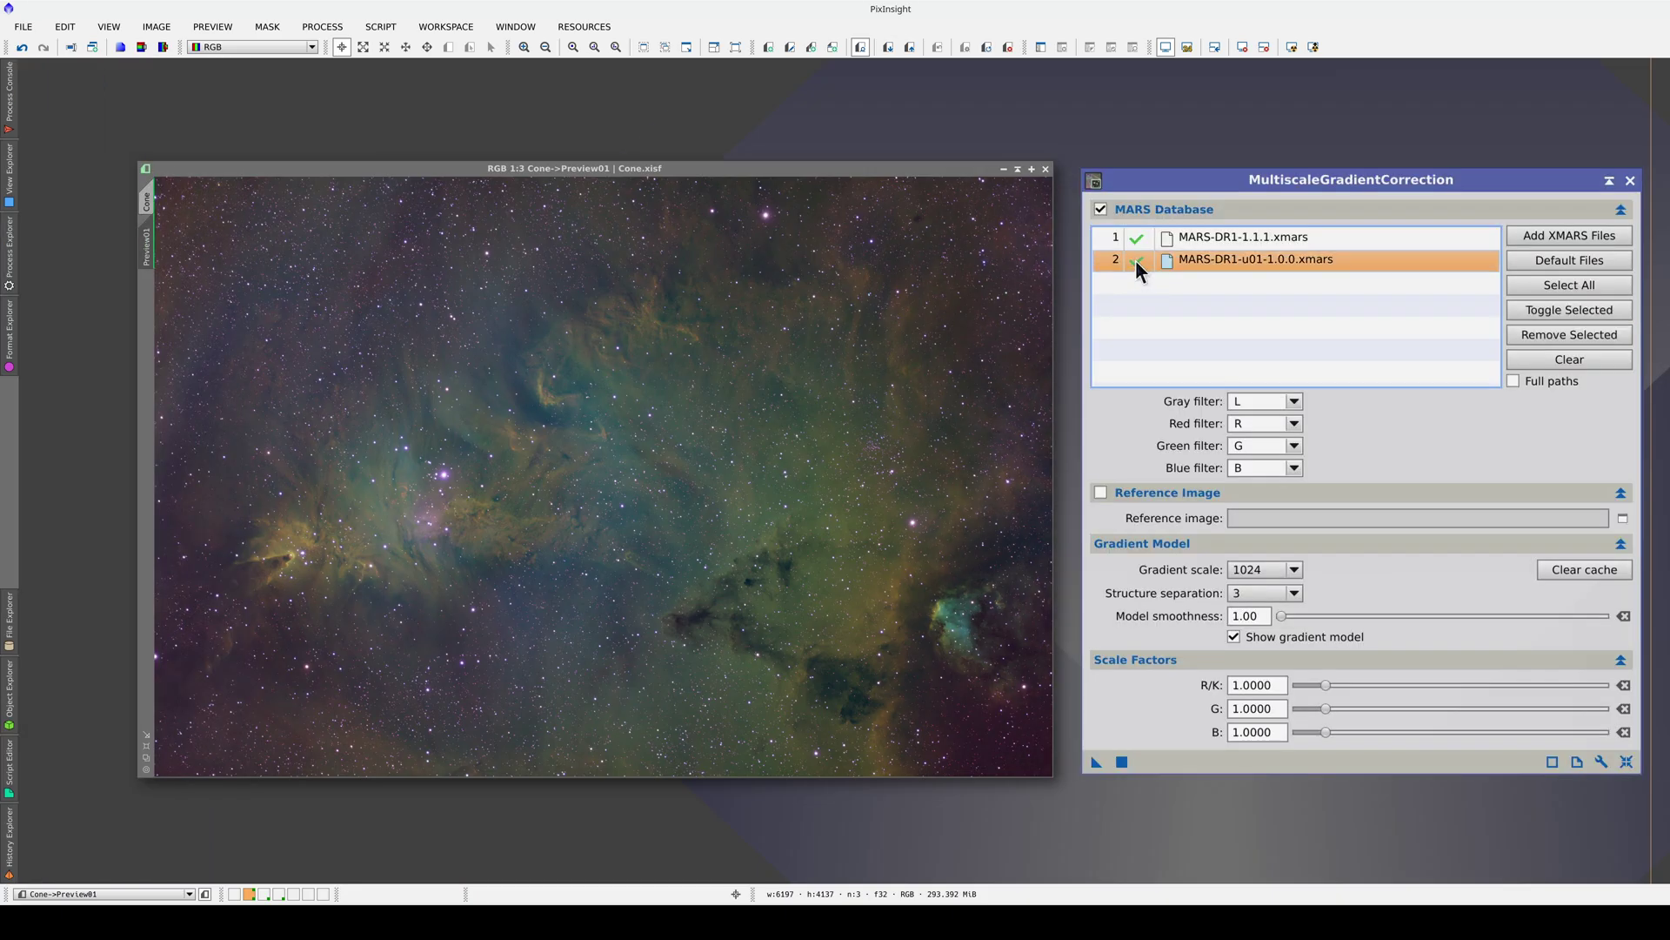
pyautogui.click(1254, 236)
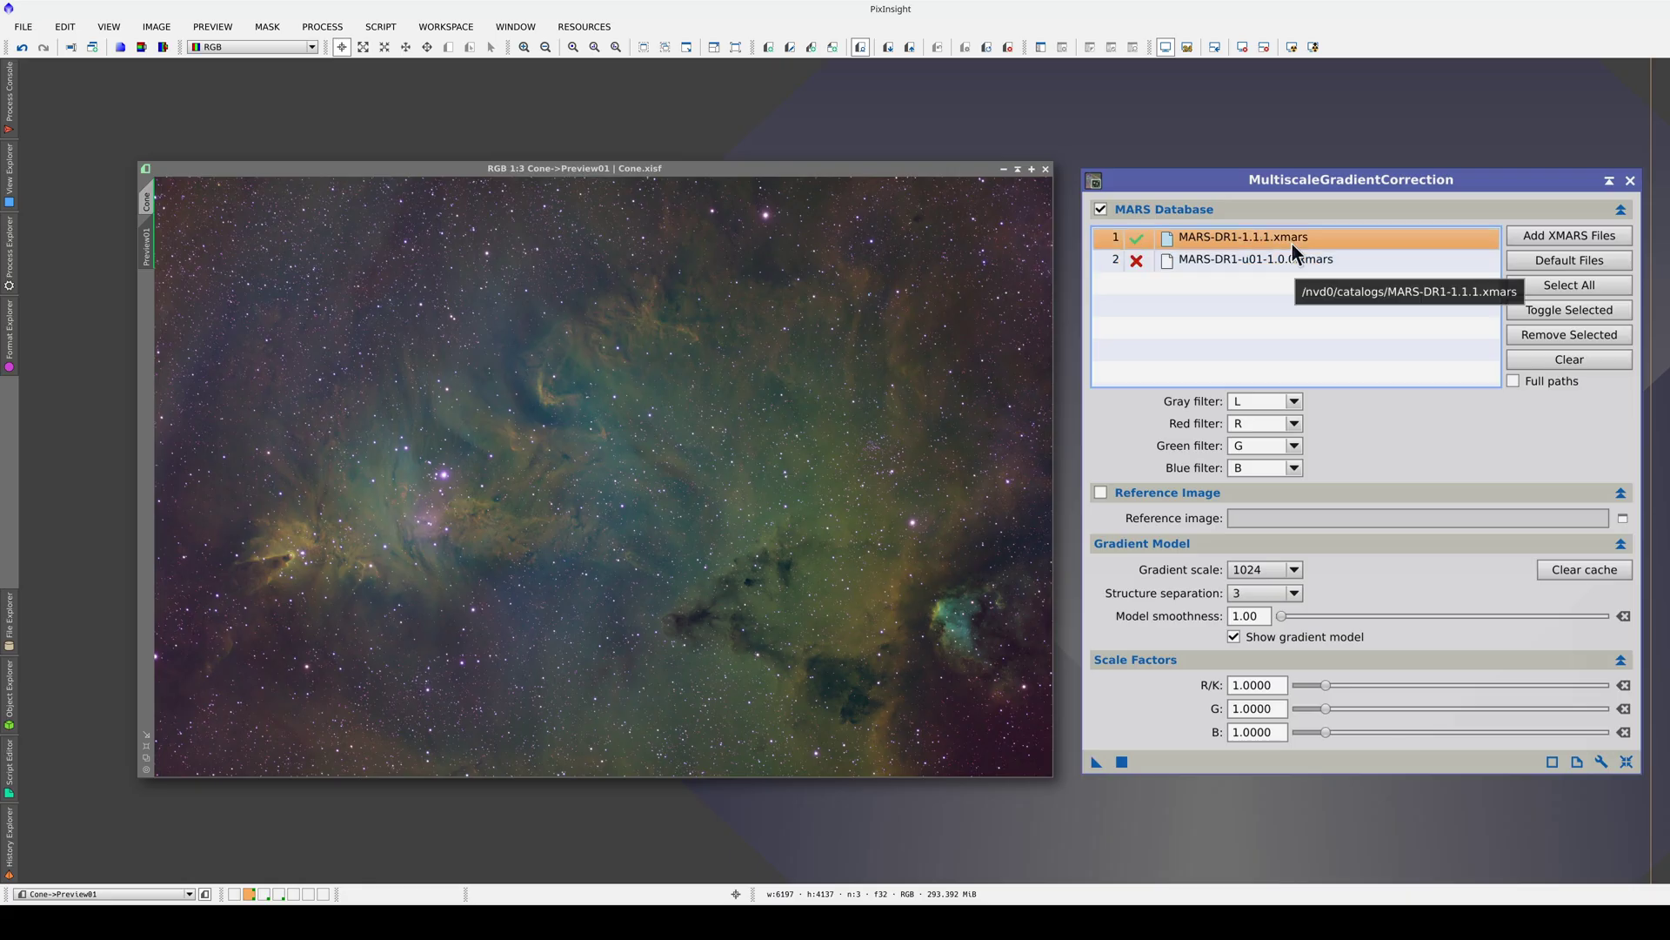
# Set the red and green filters to Ha and the blue filter to OIII, and run the correction on the preview with the gradient model display off.
pyautogui.click(1295, 424)
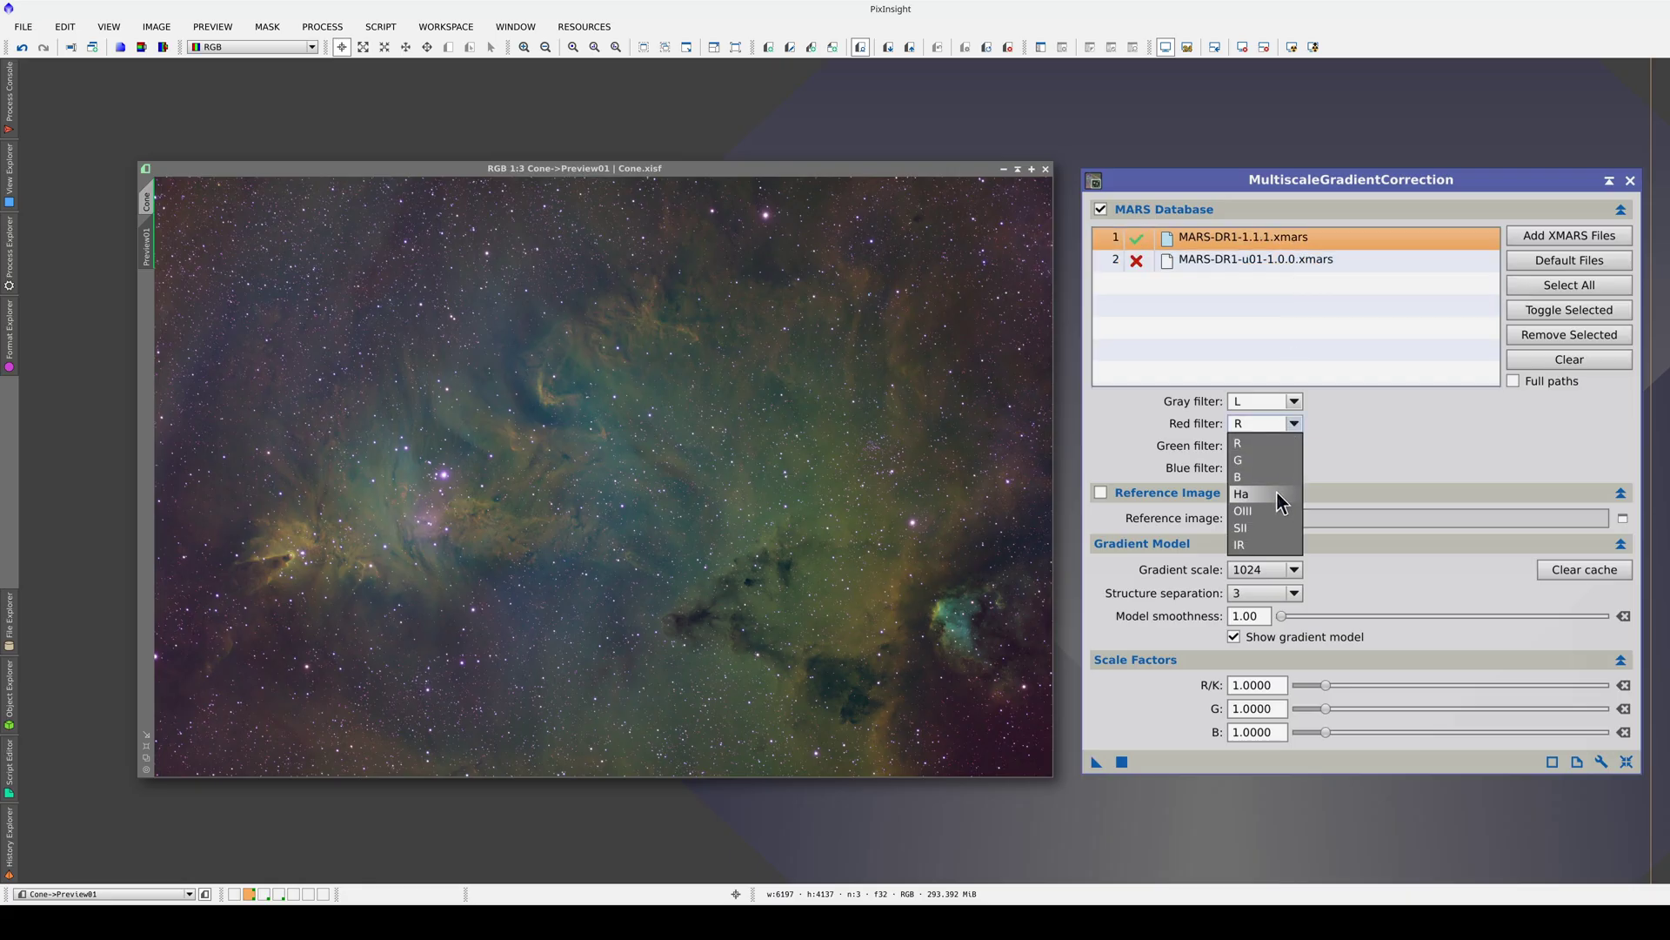
pyautogui.click(1277, 494)
pyautogui.click(1295, 445)
pyautogui.click(1276, 516)
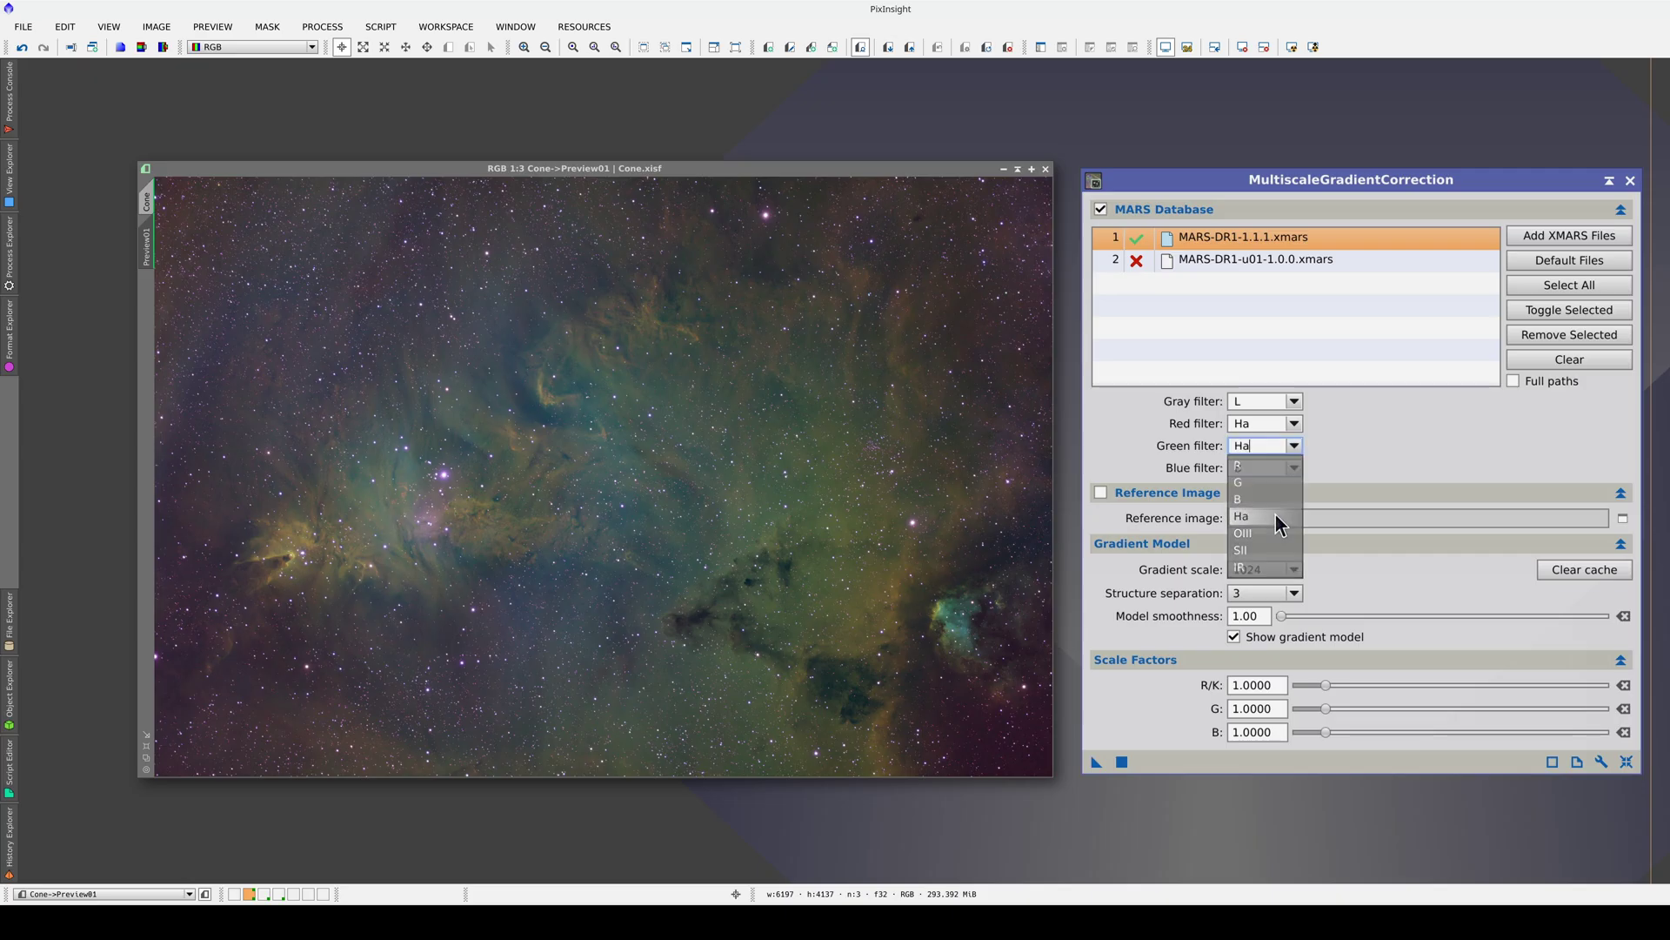
pyautogui.click(1295, 468)
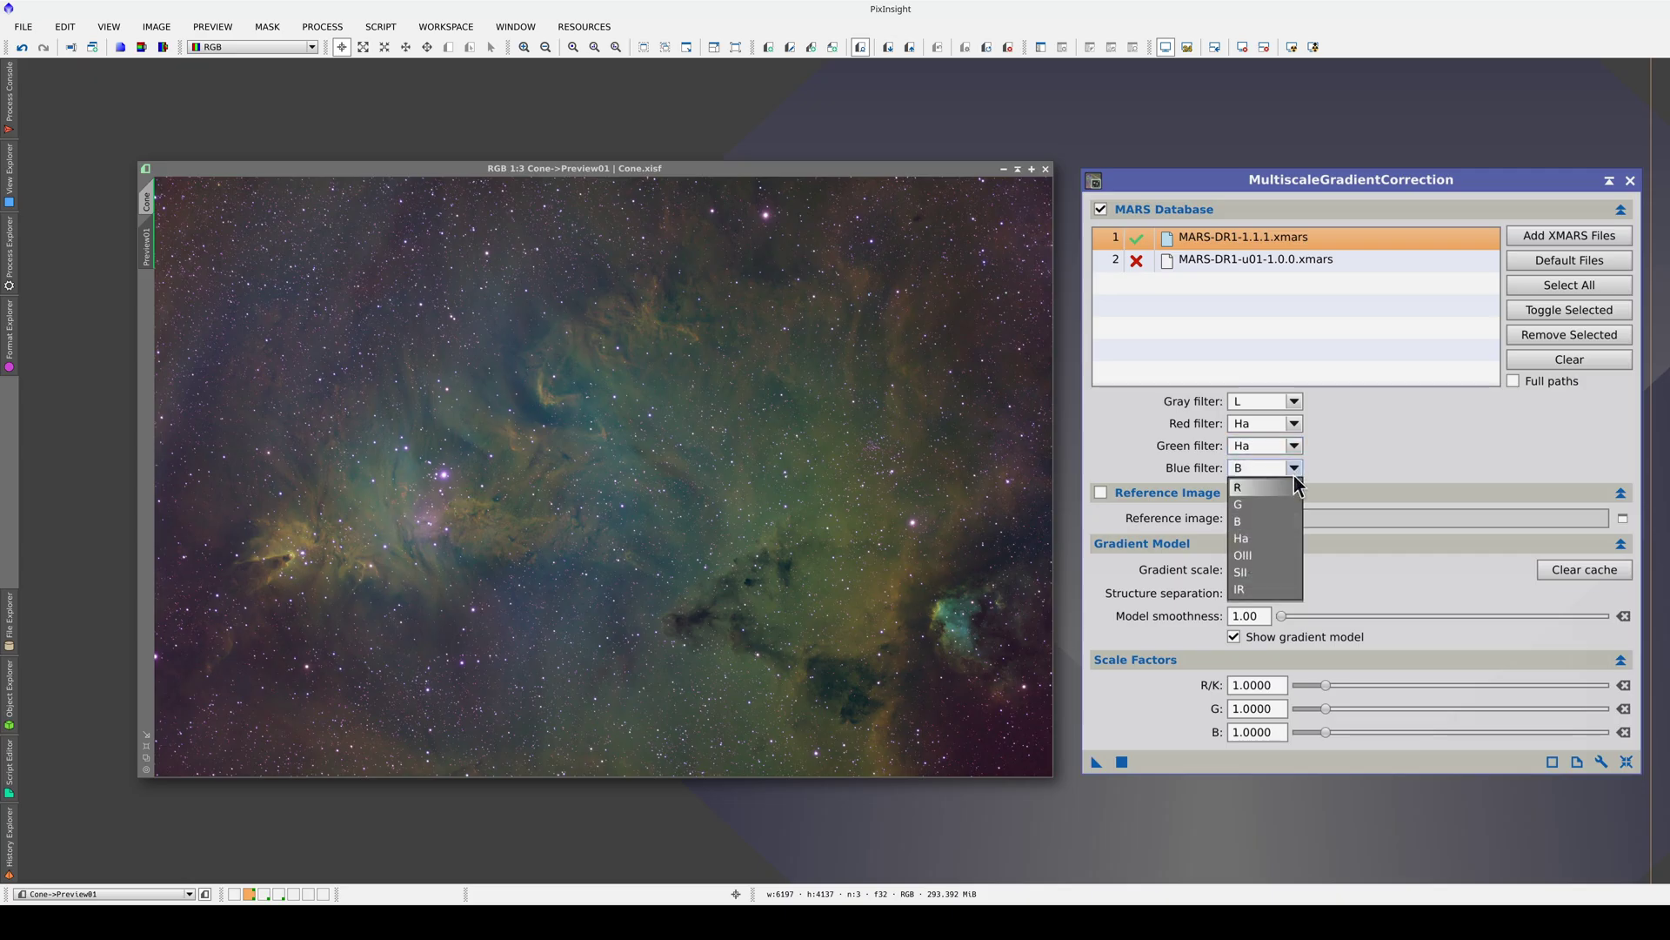
pyautogui.click(1281, 551)
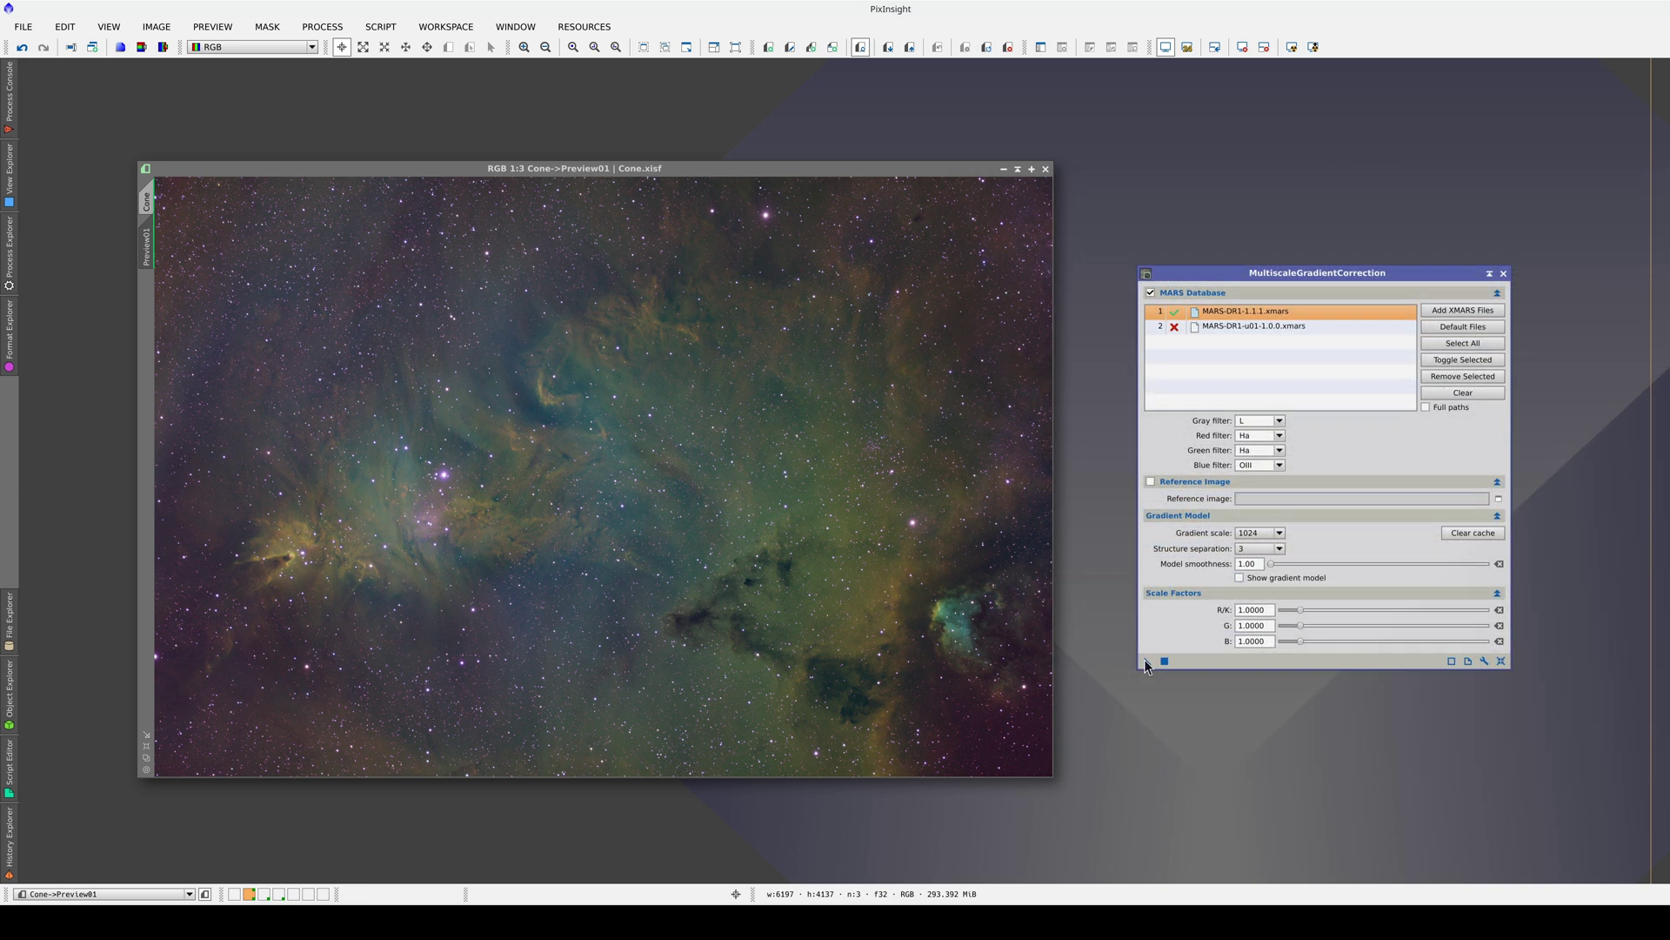
pyautogui.moveTo(1146, 661); pyautogui.dragTo(731, 601)
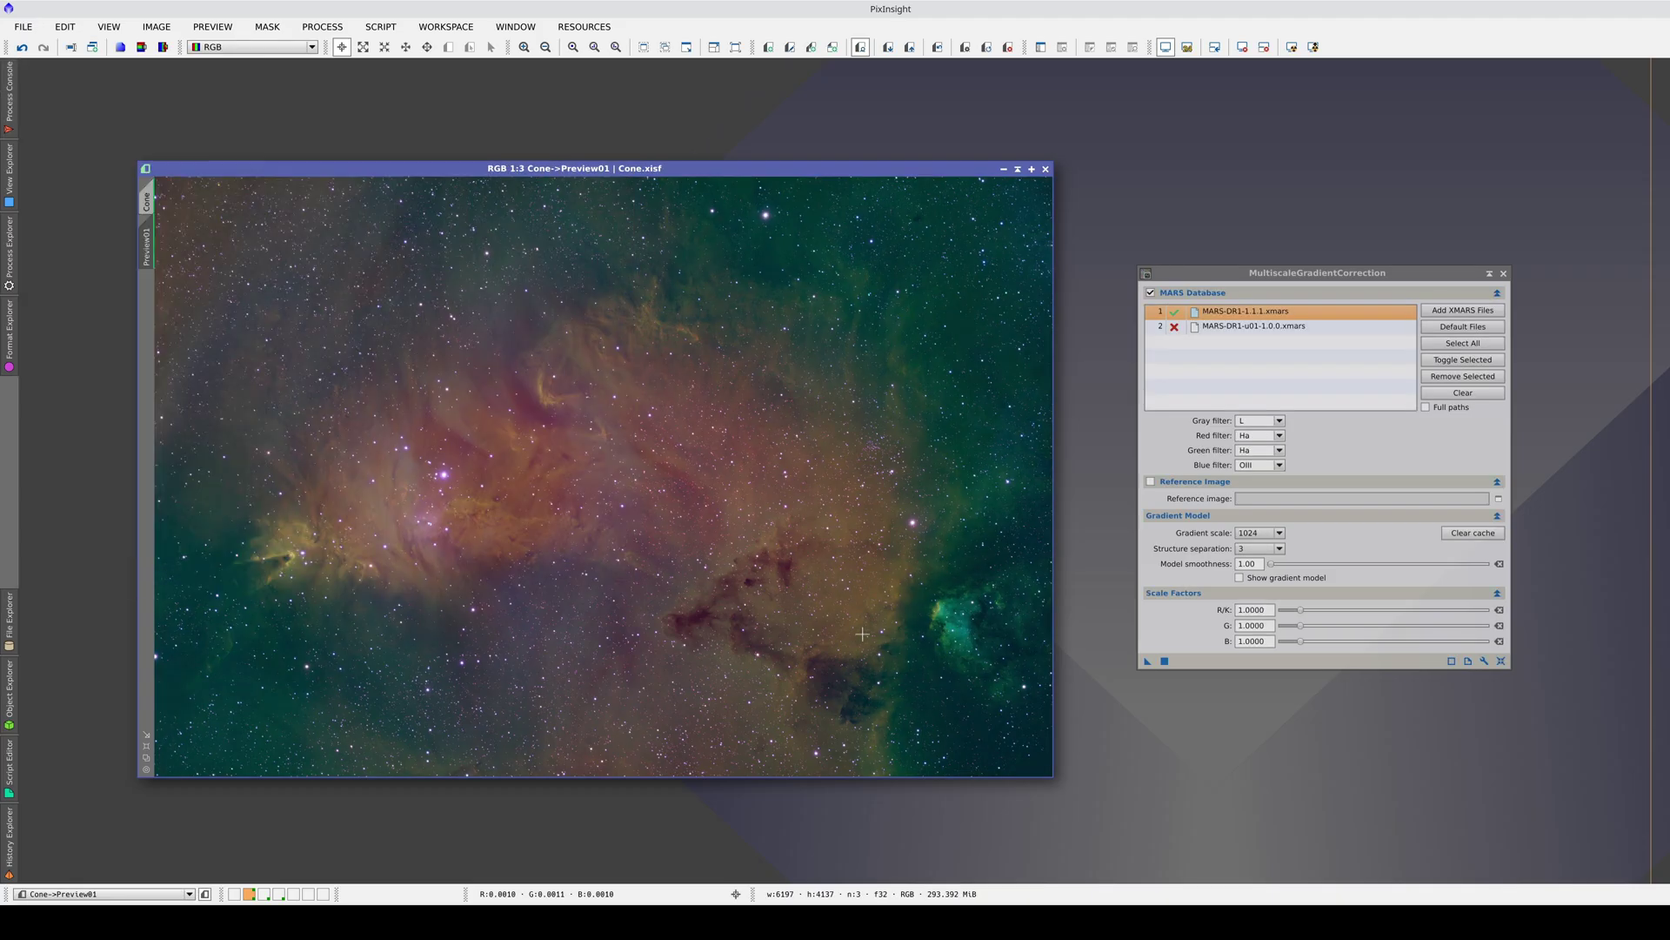
# Compare the preview before and after the gradient correction by switching between both states.
pyautogui.click(937, 48)
pyautogui.click(937, 48)
pyautogui.click(937, 48)
pyautogui.click(937, 48)
# Display only the red channel of the corrected preview.
pyautogui.moveTo(1249, 437); pyautogui.dragTo(1233, 438)
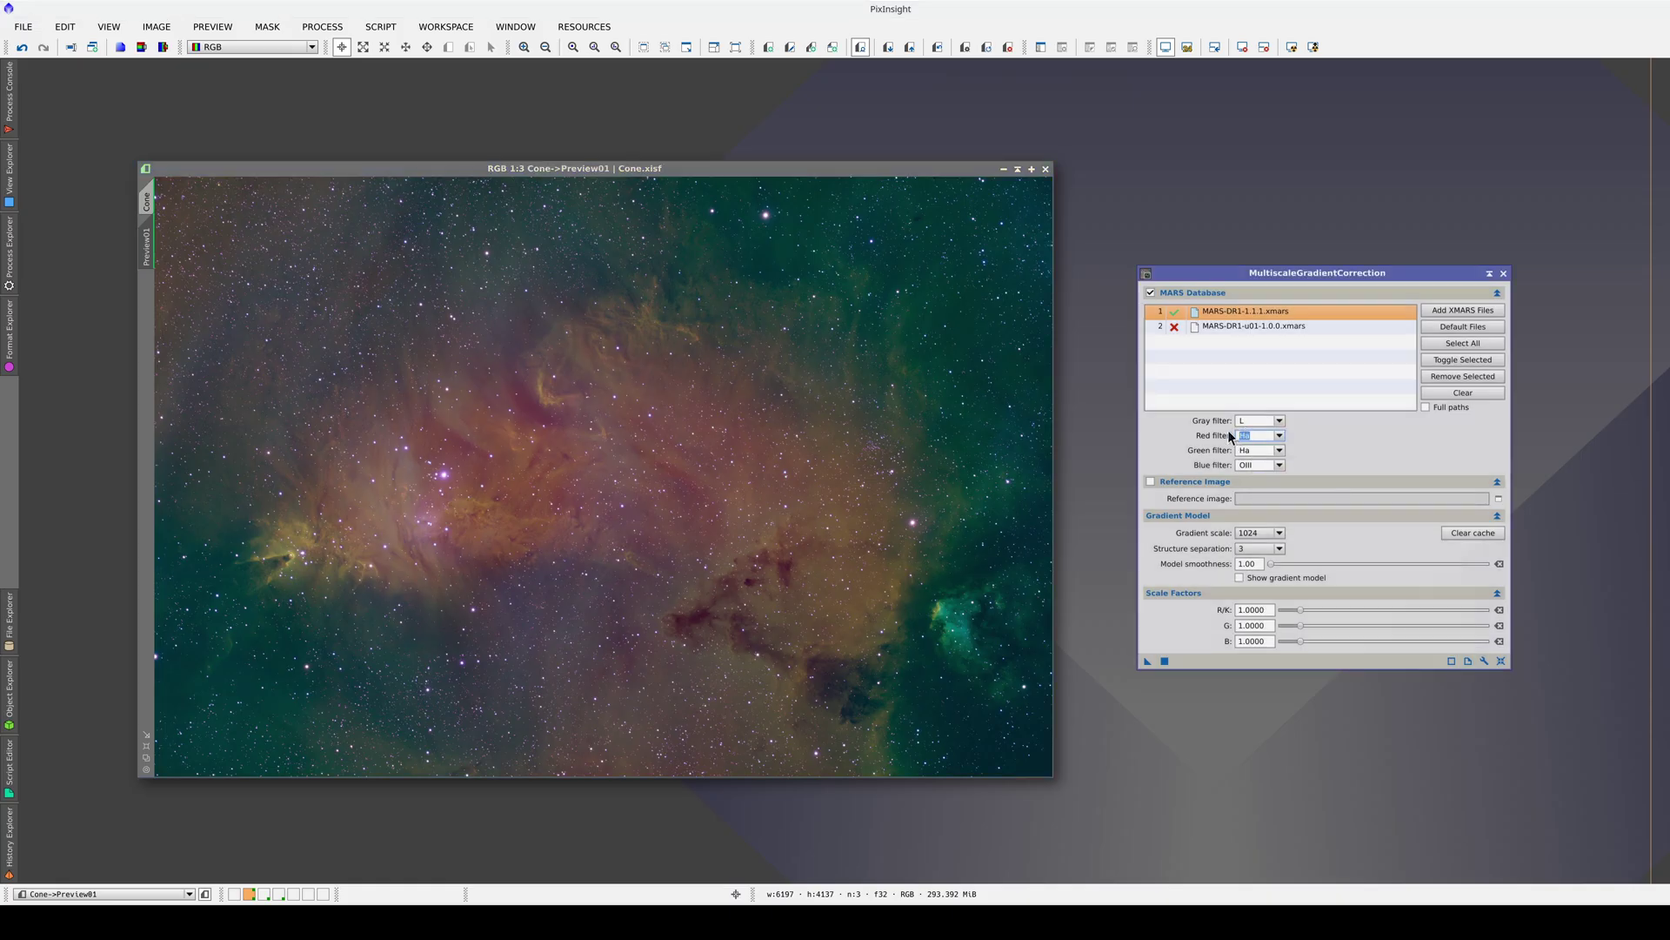
pyautogui.click(381, 282)
pyautogui.click(275, 45)
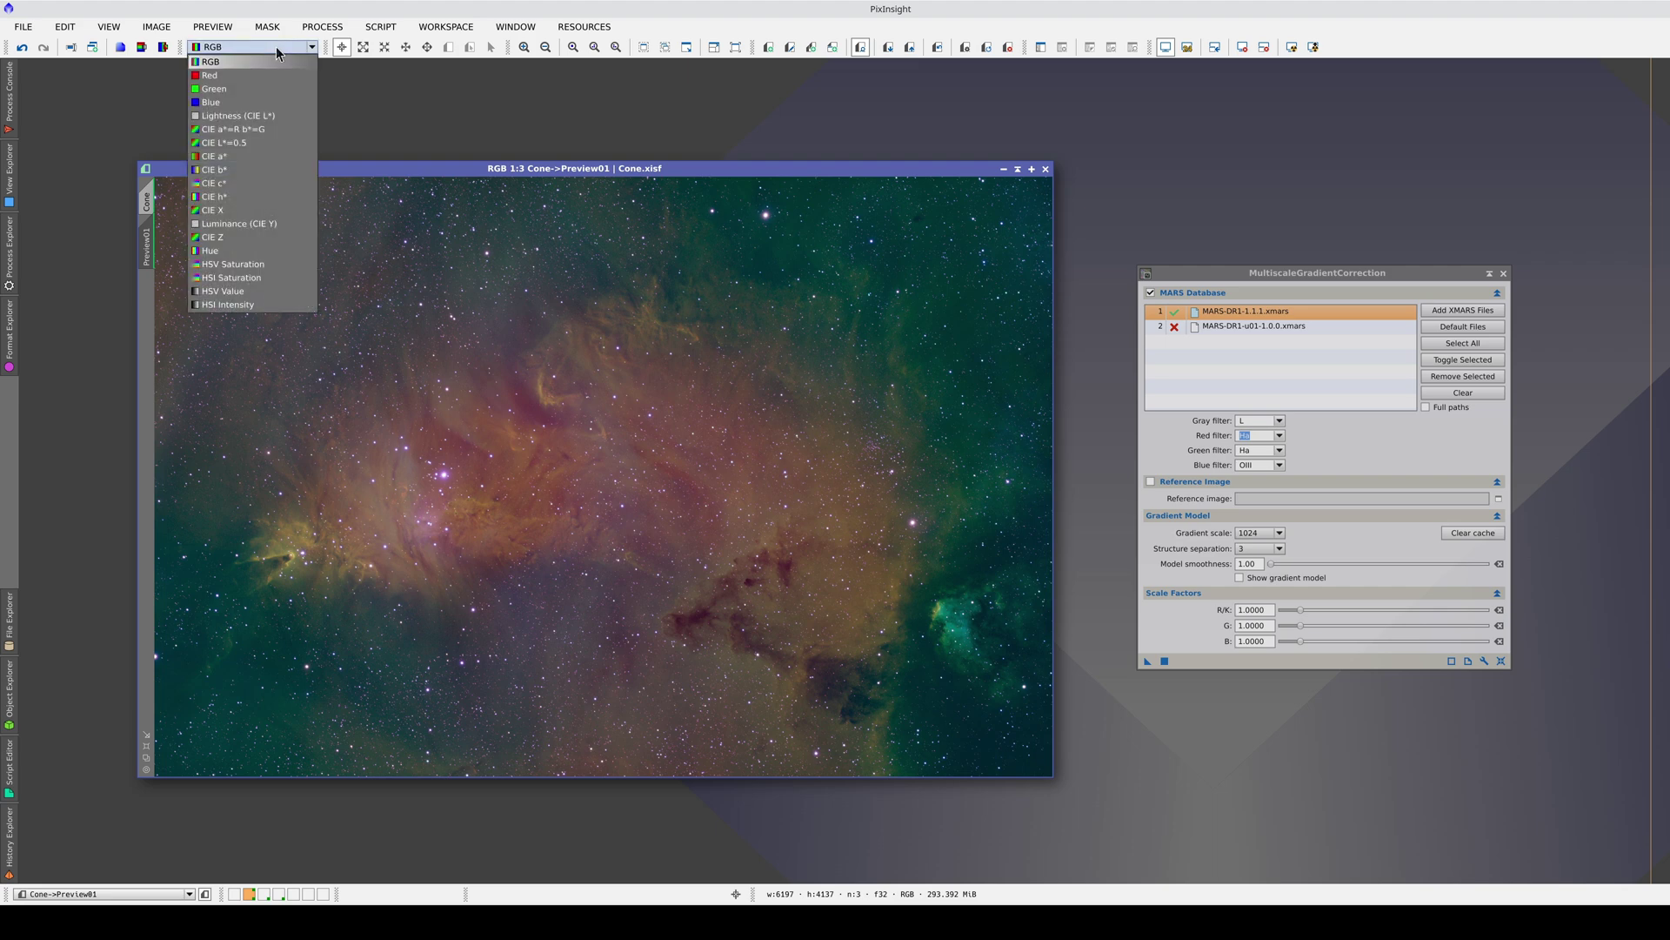
pyautogui.click(273, 74)
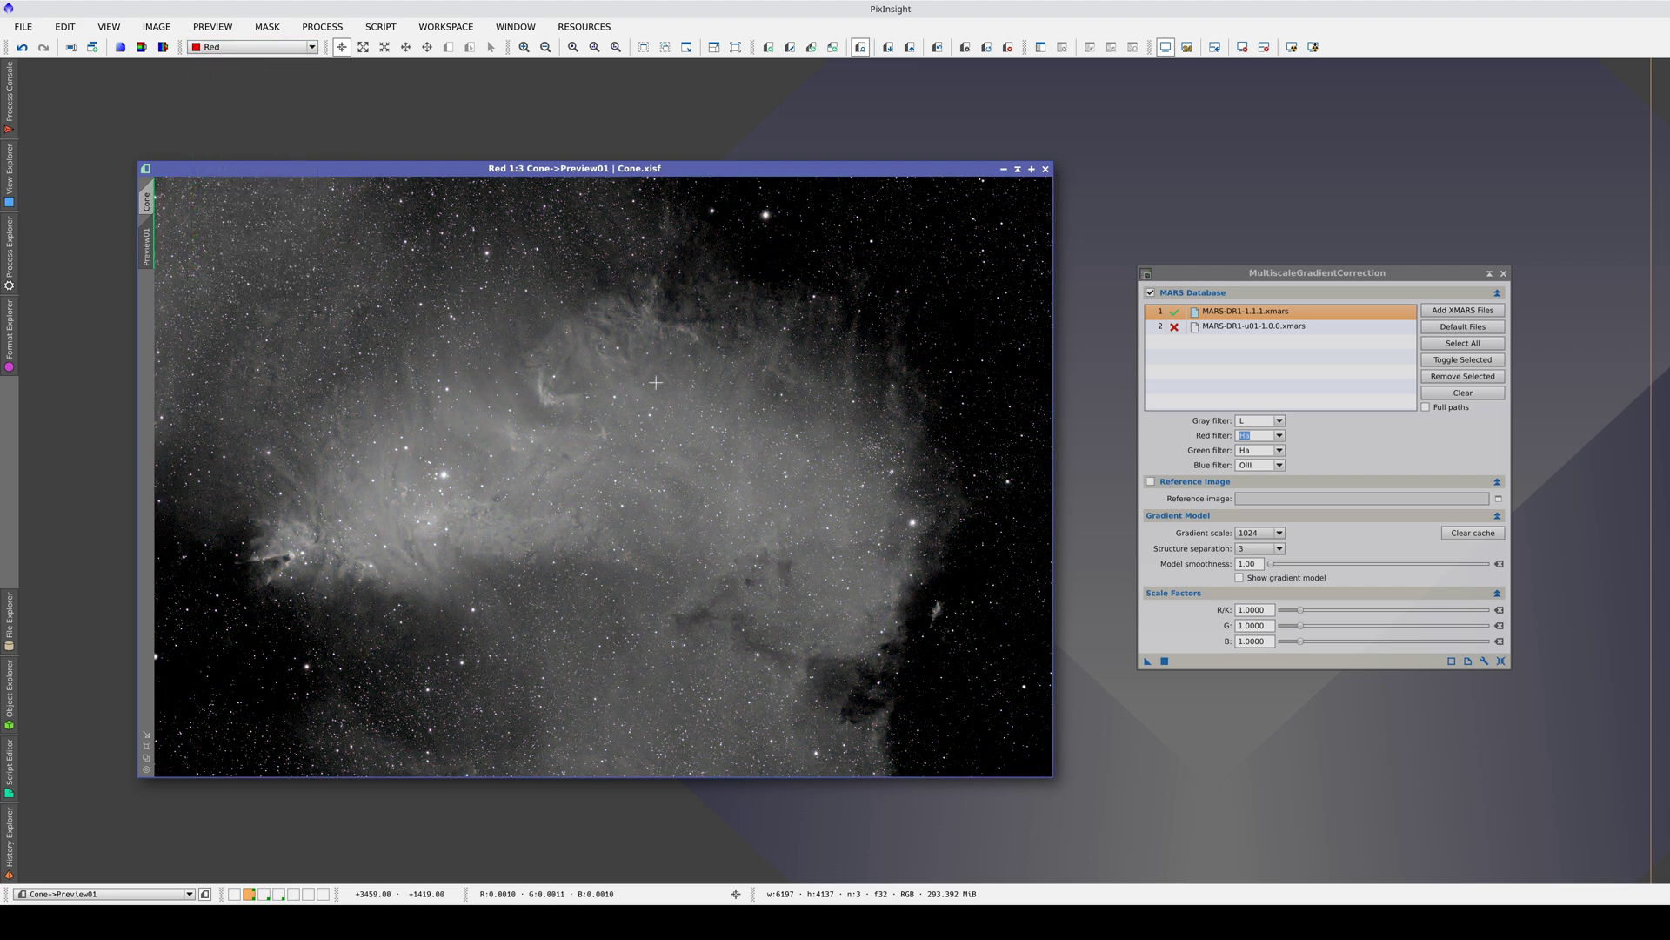
# Rerun the correction on the preview with the gradient model shown, and enable the 24-bit screen stretch for a smooth display.
pyautogui.click(1240, 578)
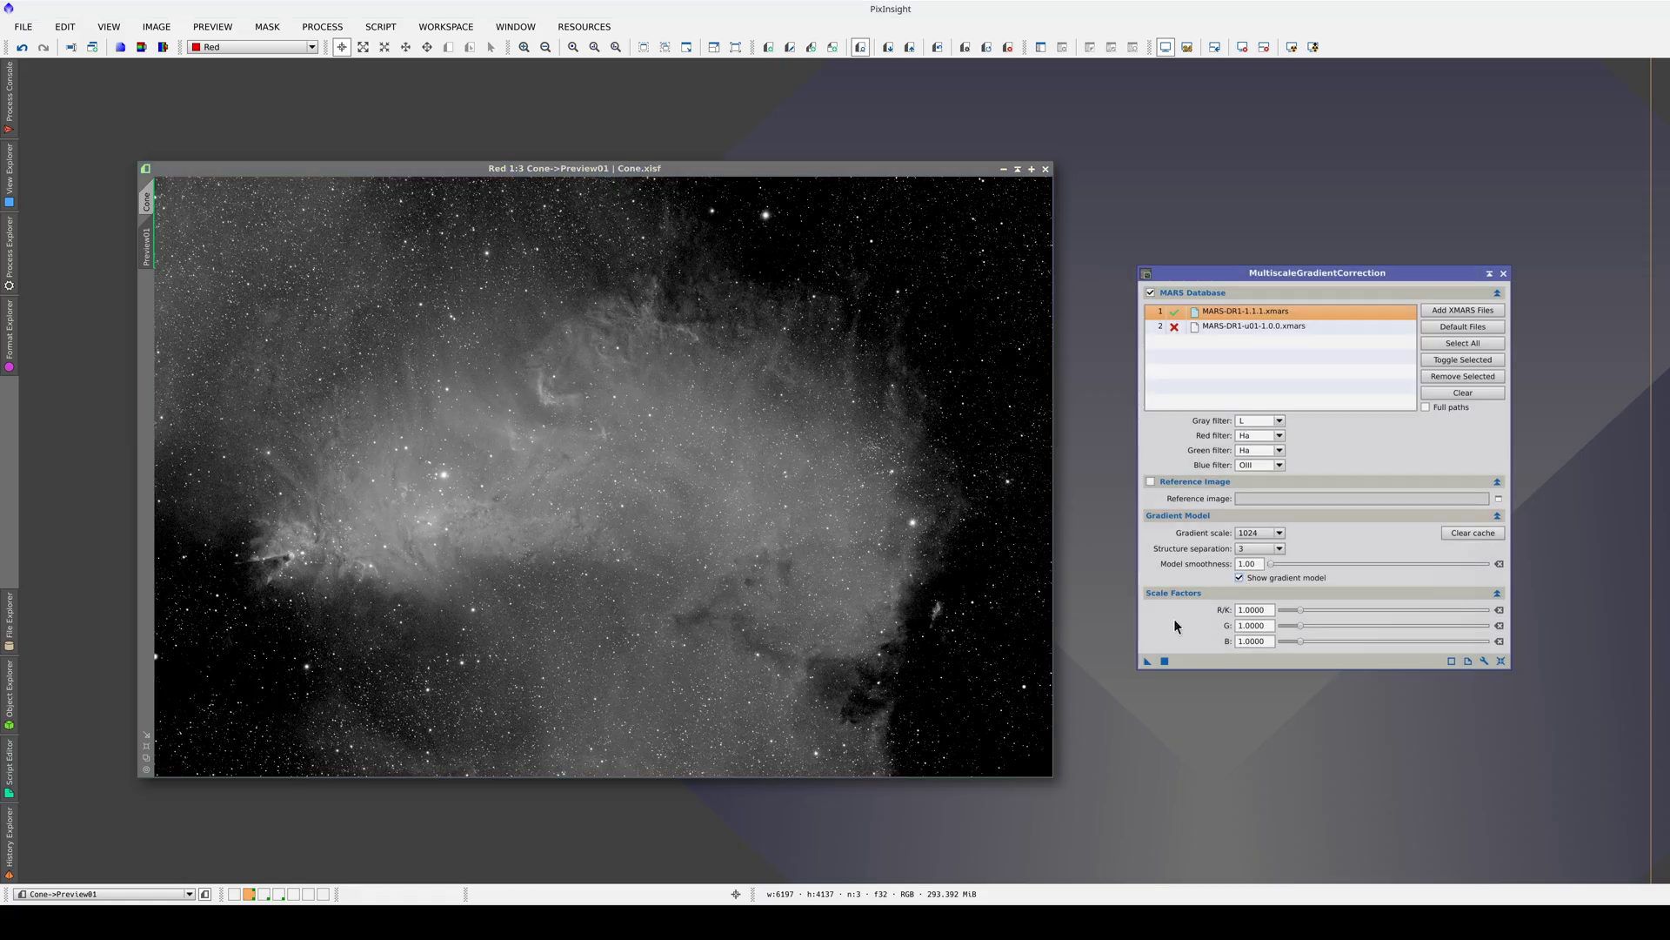
pyautogui.moveTo(1145, 660); pyautogui.dragTo(815, 615)
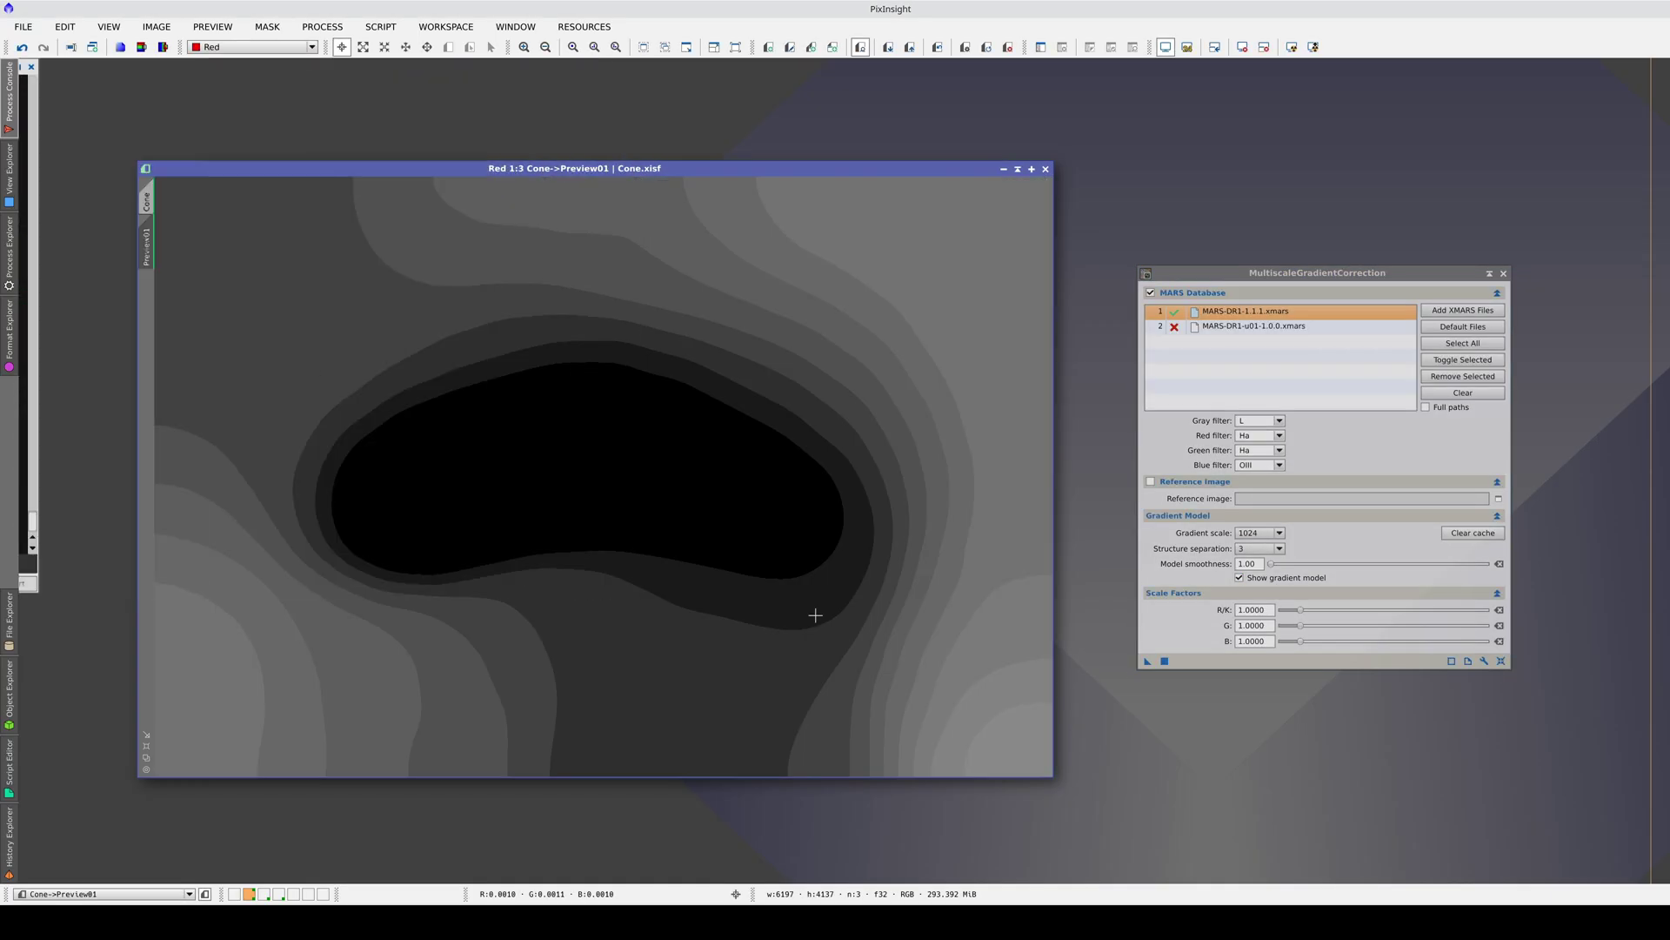
pyautogui.click(1188, 47)
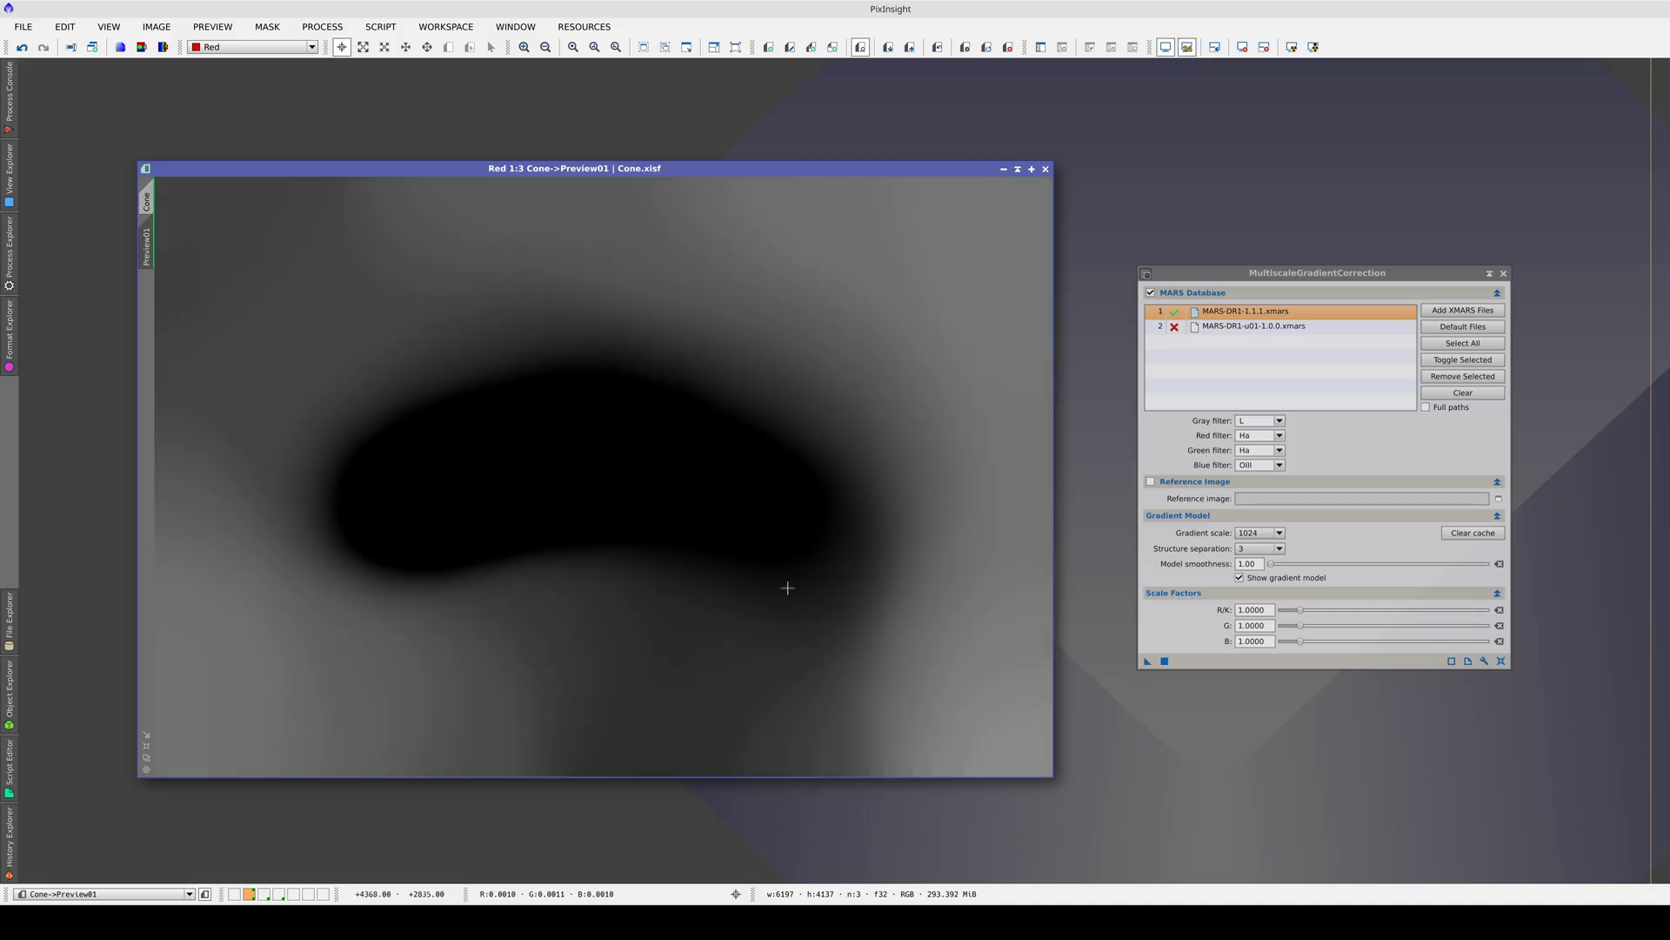
# Set the R/K scale factor to 0.2 and rerun the gradient correction on the preview.
pyautogui.doubleClick(1256, 609)
pyautogui.write('.2')
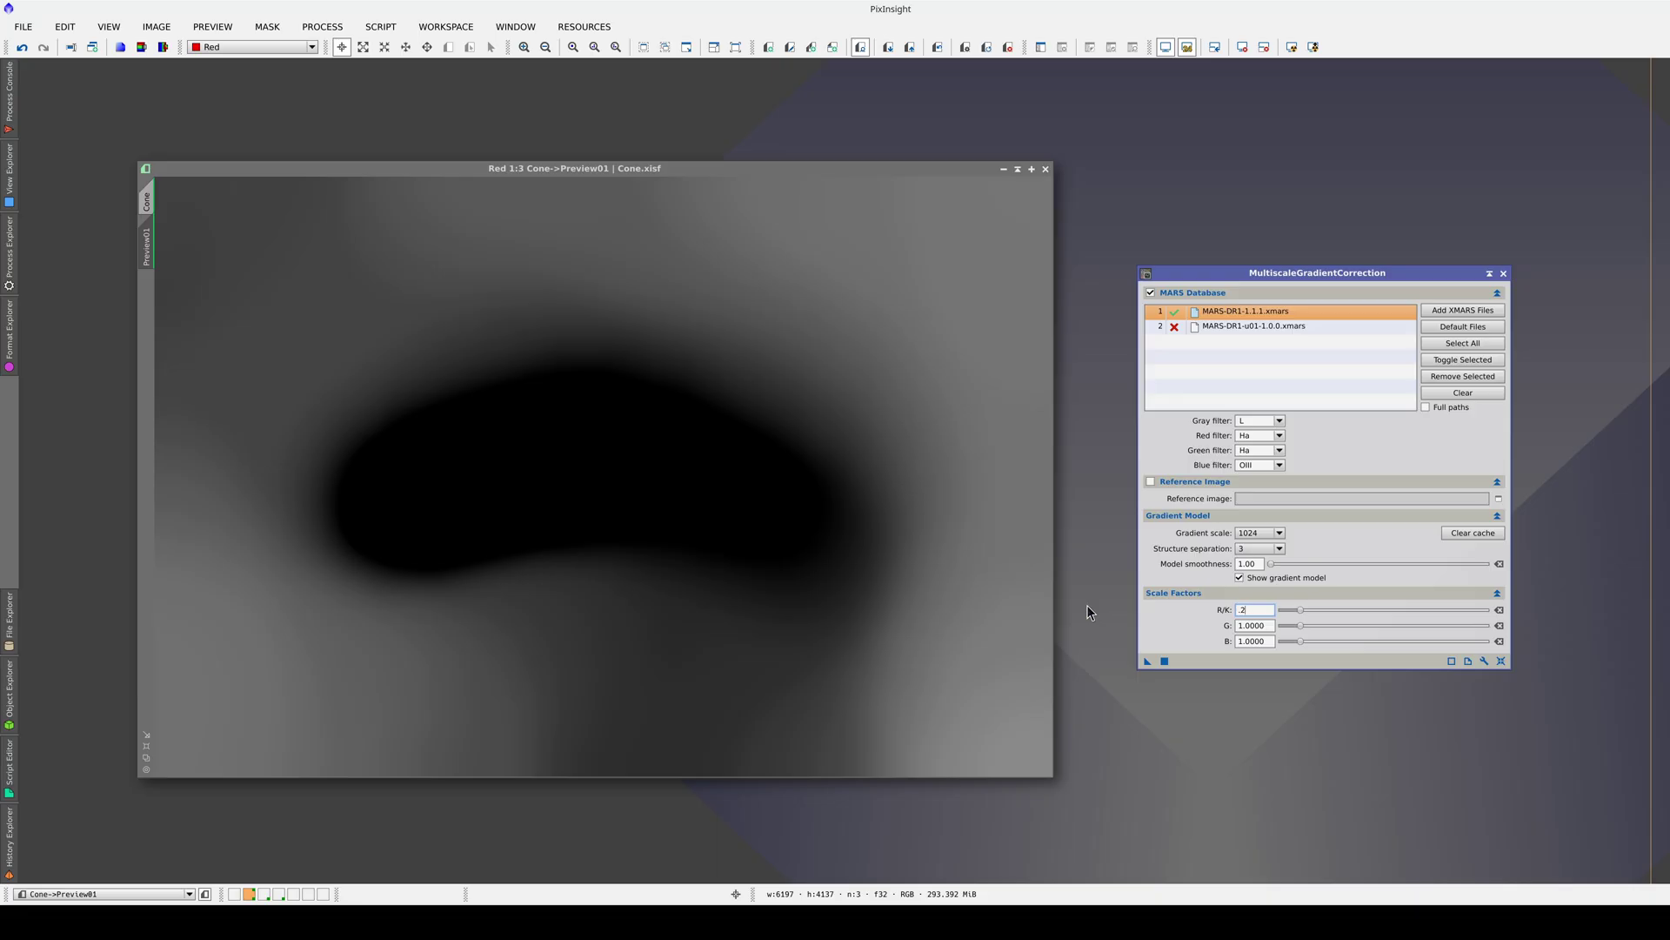
pyautogui.press('Return')
pyautogui.moveTo(1148, 662); pyautogui.dragTo(893, 626)
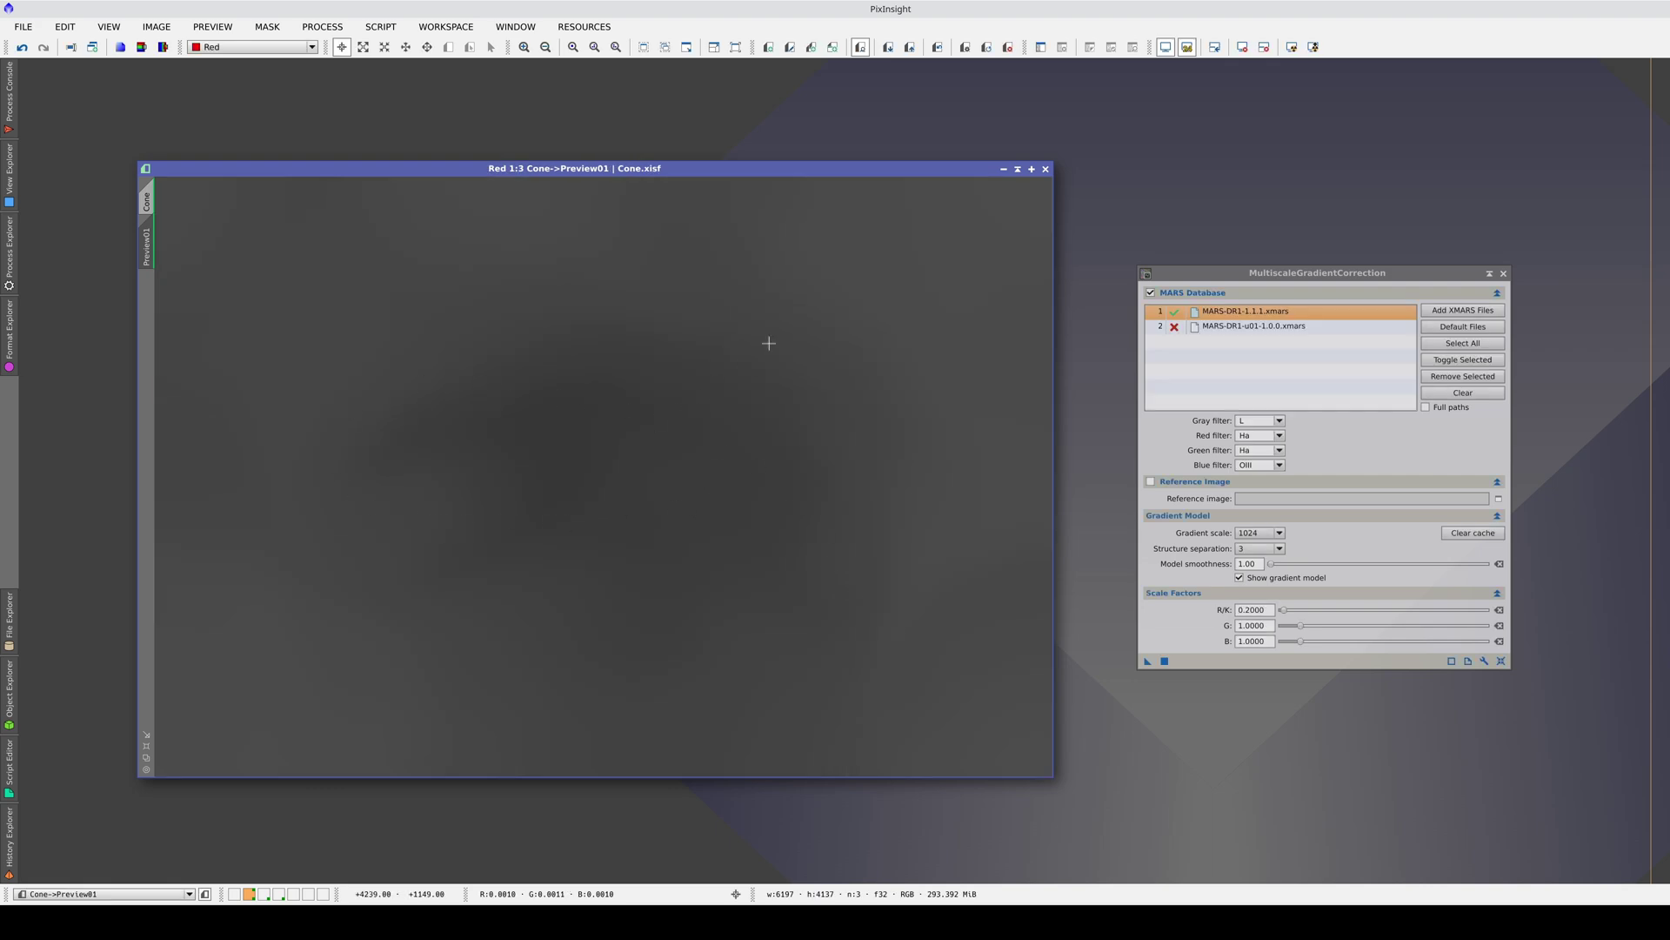
# Switch the preview back and forth between its states to evaluate the red channel's new gradient model.
pyautogui.click(938, 48)
pyautogui.click(938, 48)
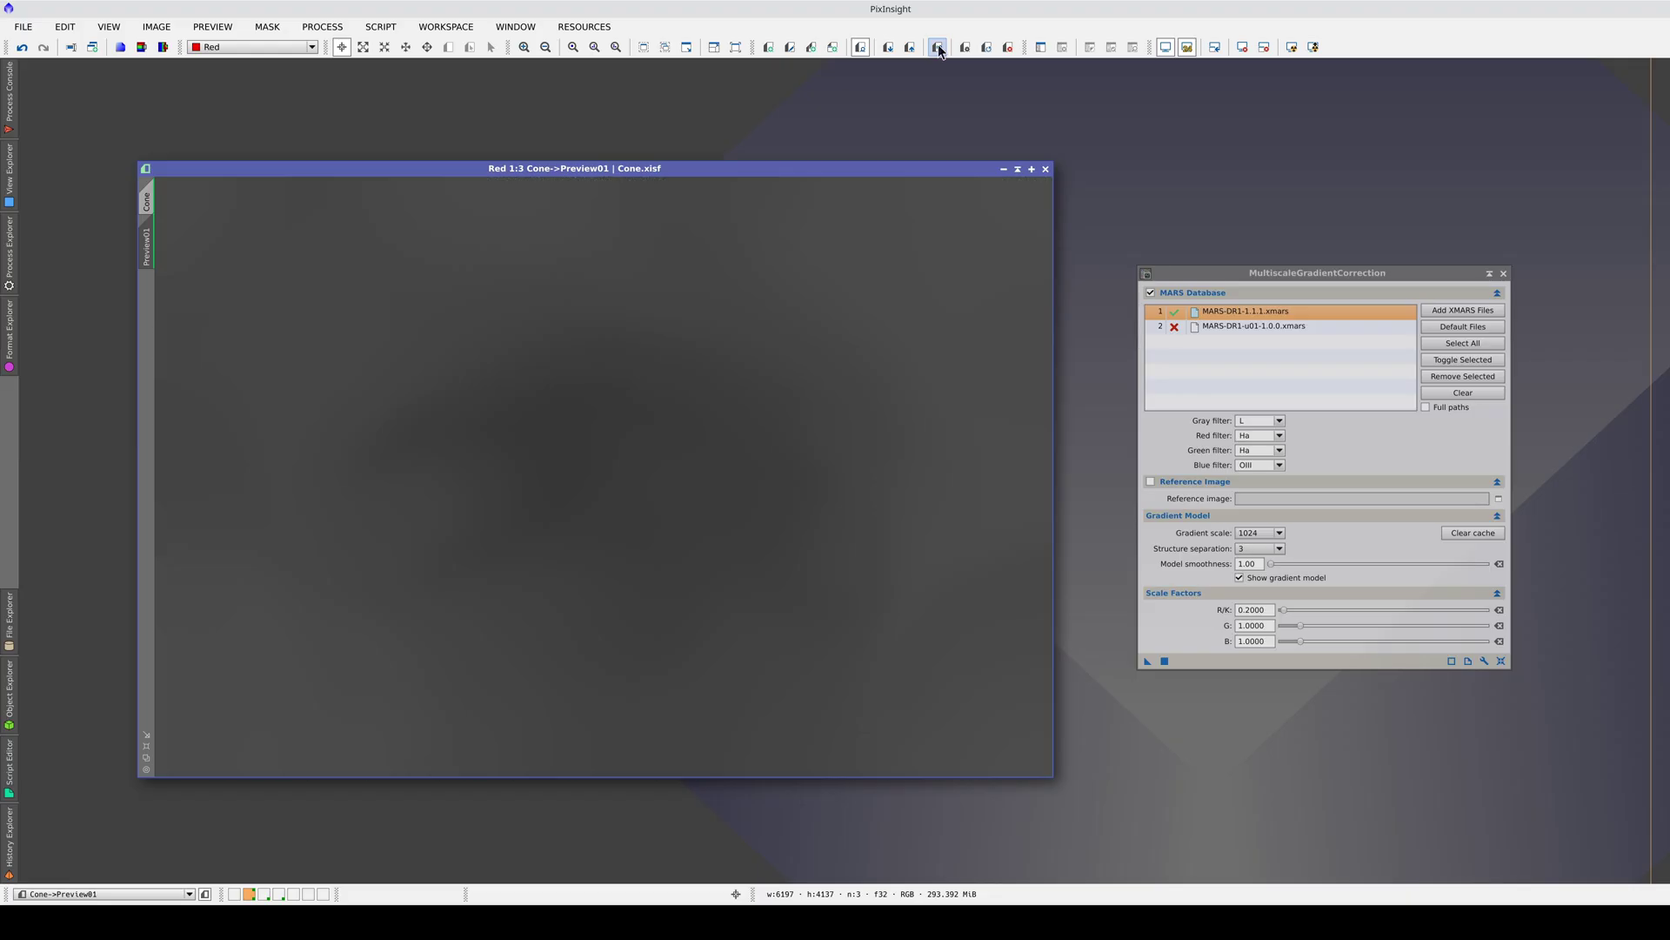
pyautogui.click(938, 48)
pyautogui.click(938, 48)
# Set the R/K scale factor to 0.17 and rerun the gradient correction on the preview.
pyautogui.doubleClick(1262, 610)
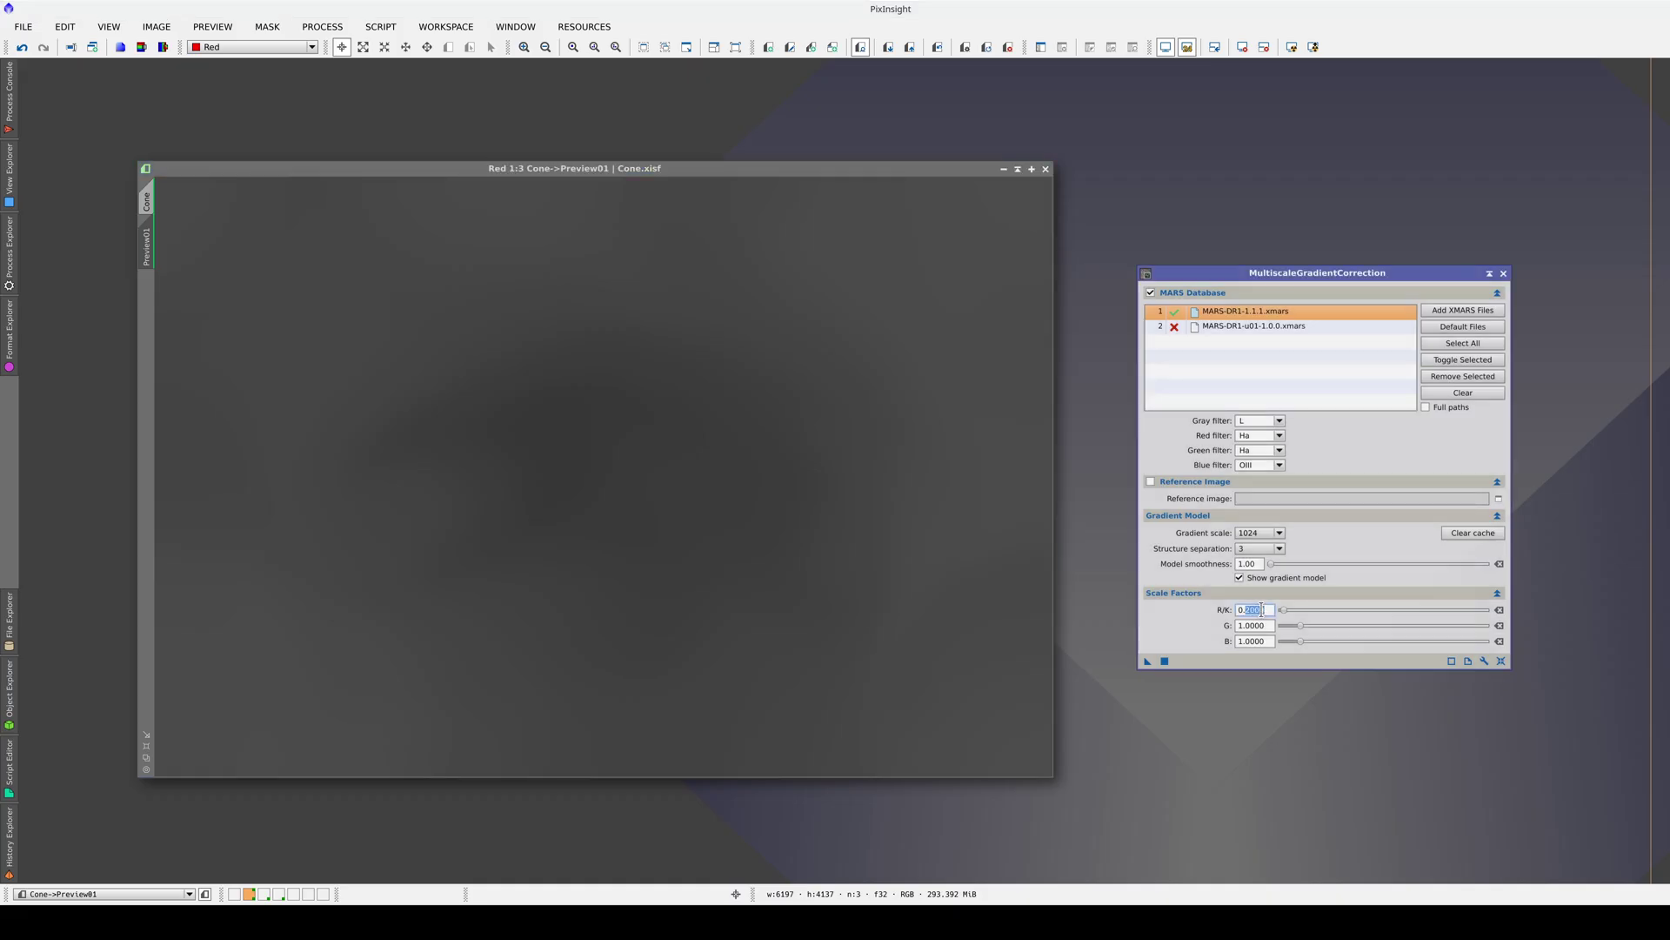
pyautogui.write('17')
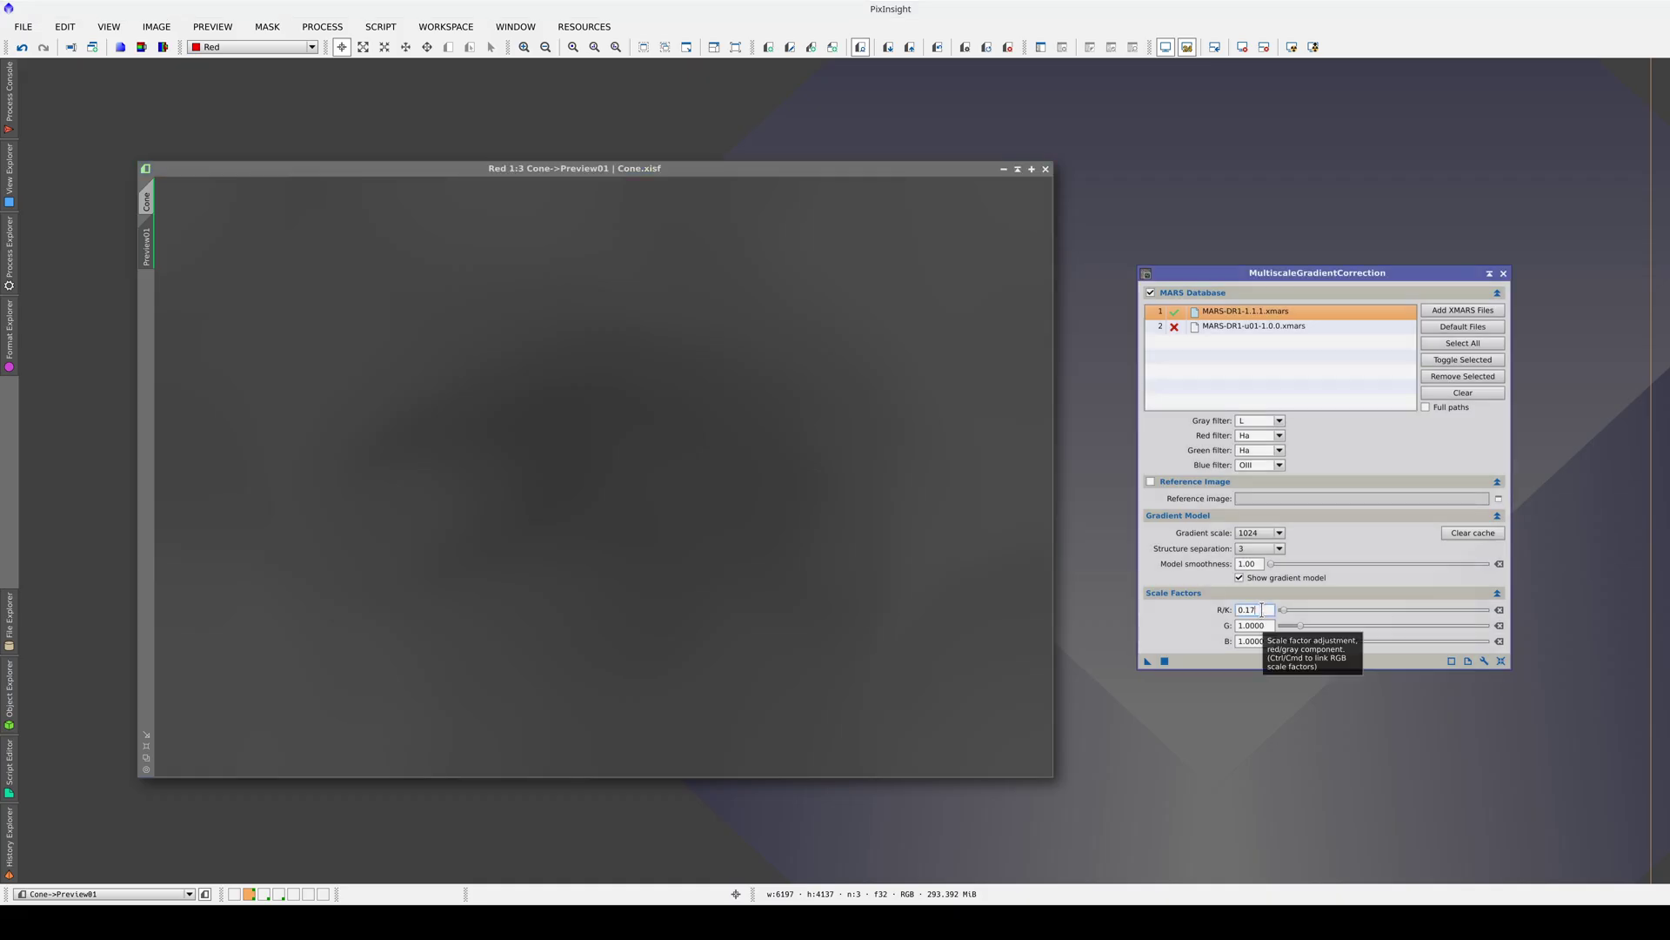
pyautogui.click(1166, 658)
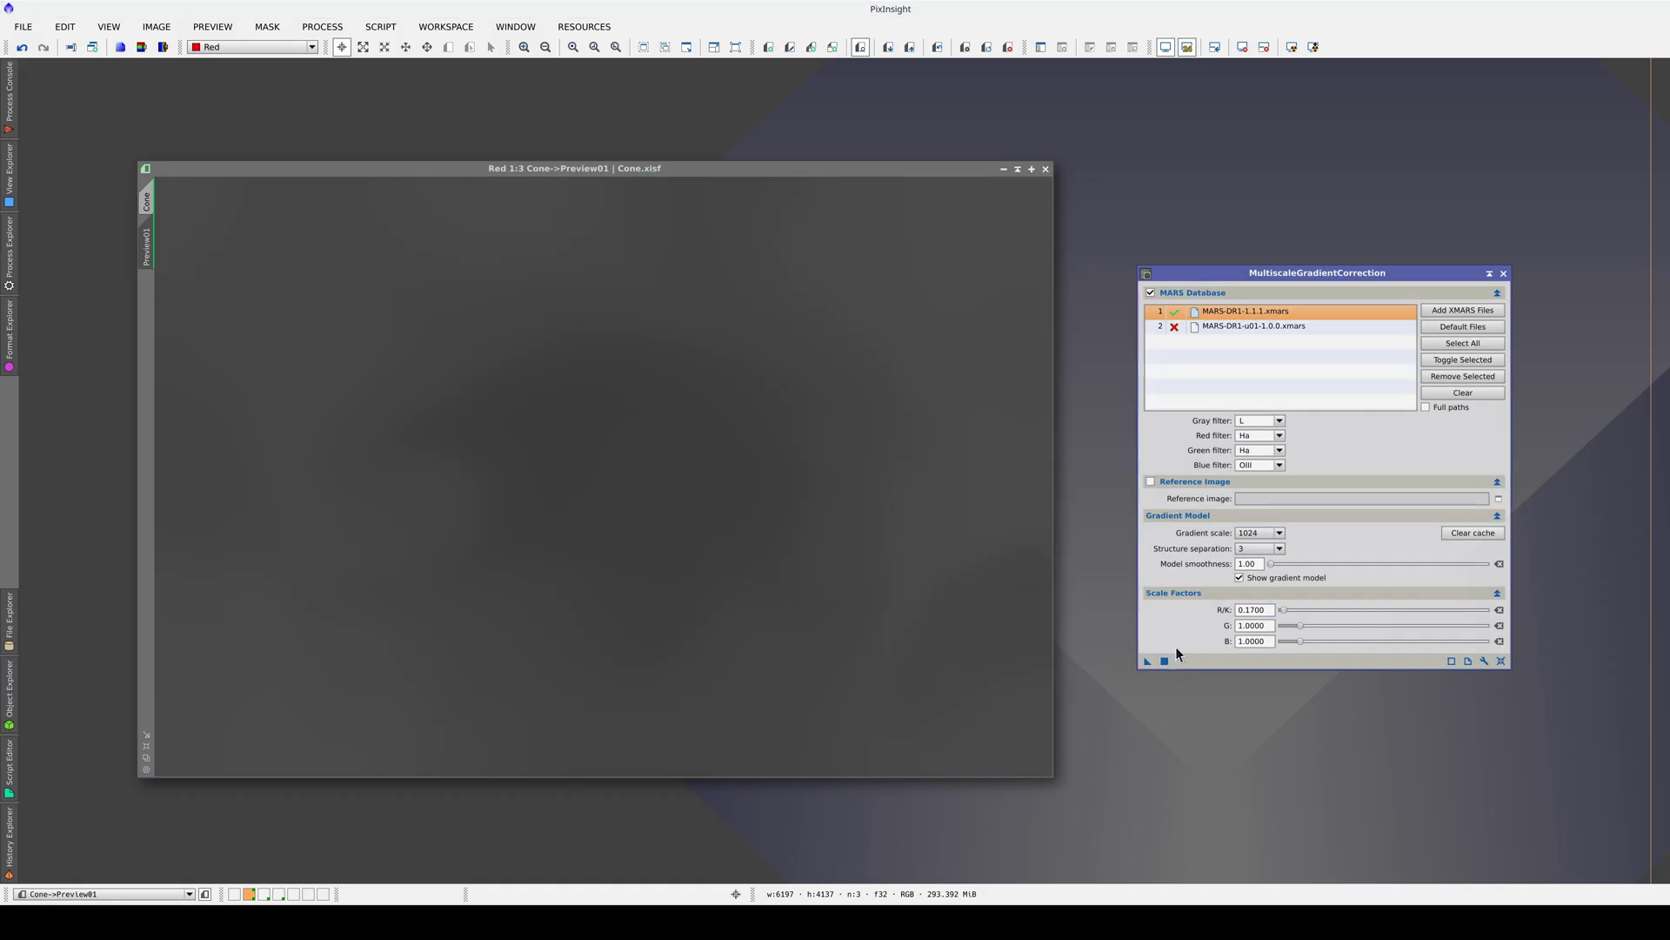
# Display only the green channel, set the G scale factor to 1.6 and rerun the gradient correction on the preview.
pyautogui.click(290, 48)
pyautogui.click(283, 91)
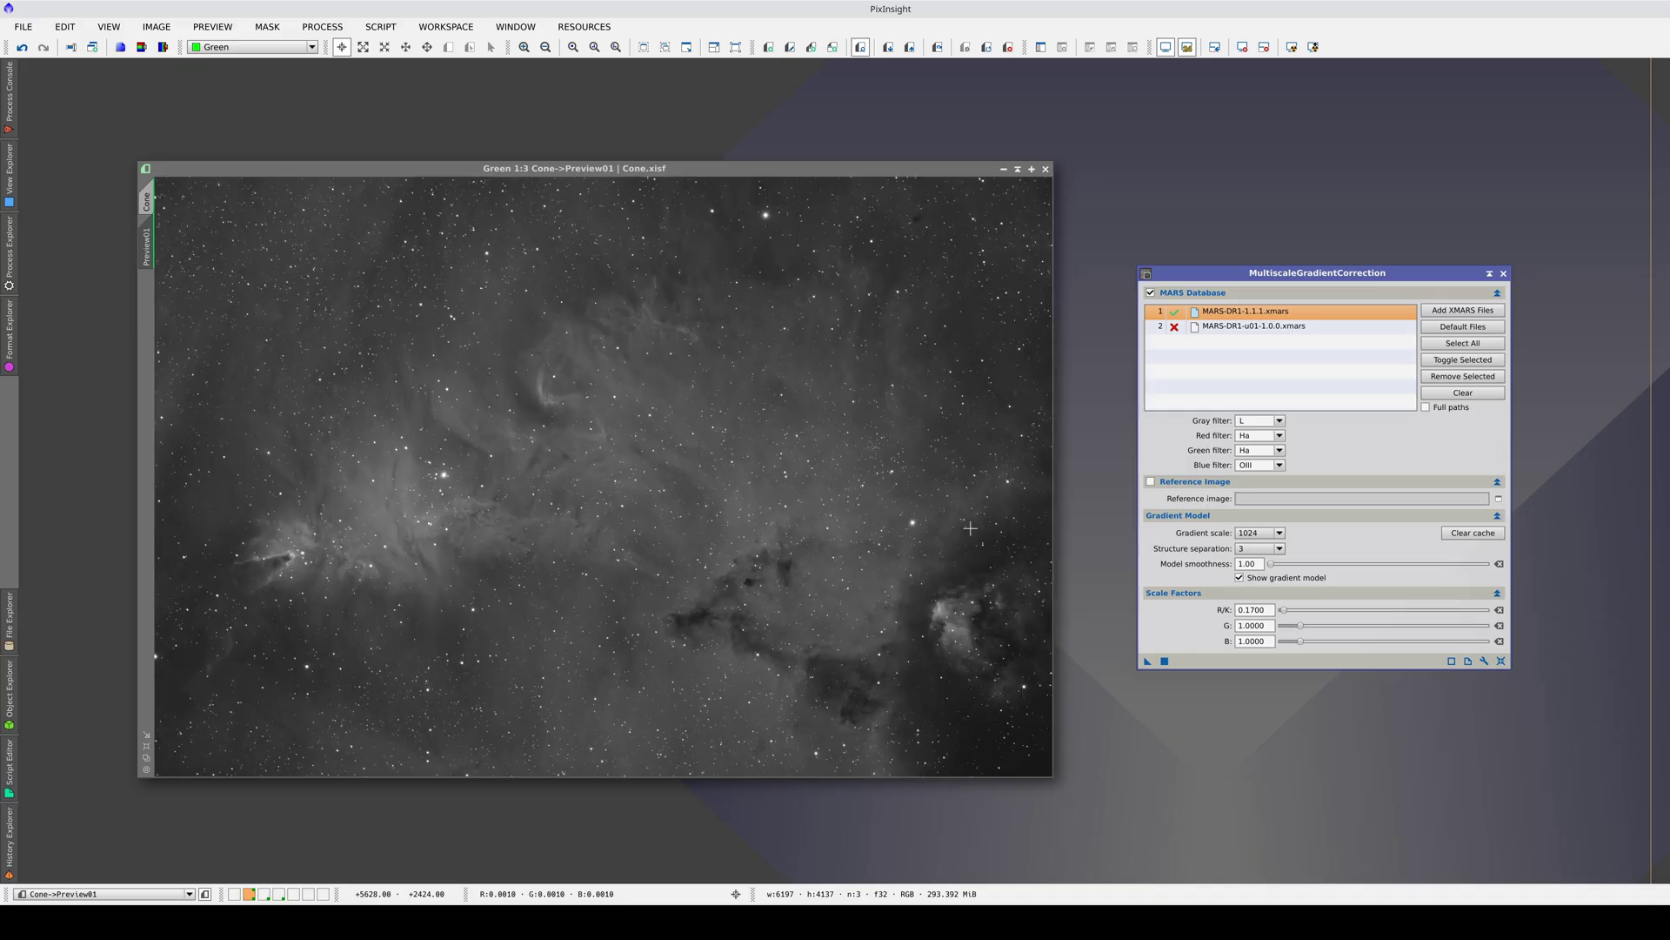
pyautogui.moveTo(1300, 624); pyautogui.dragTo(1314, 633)
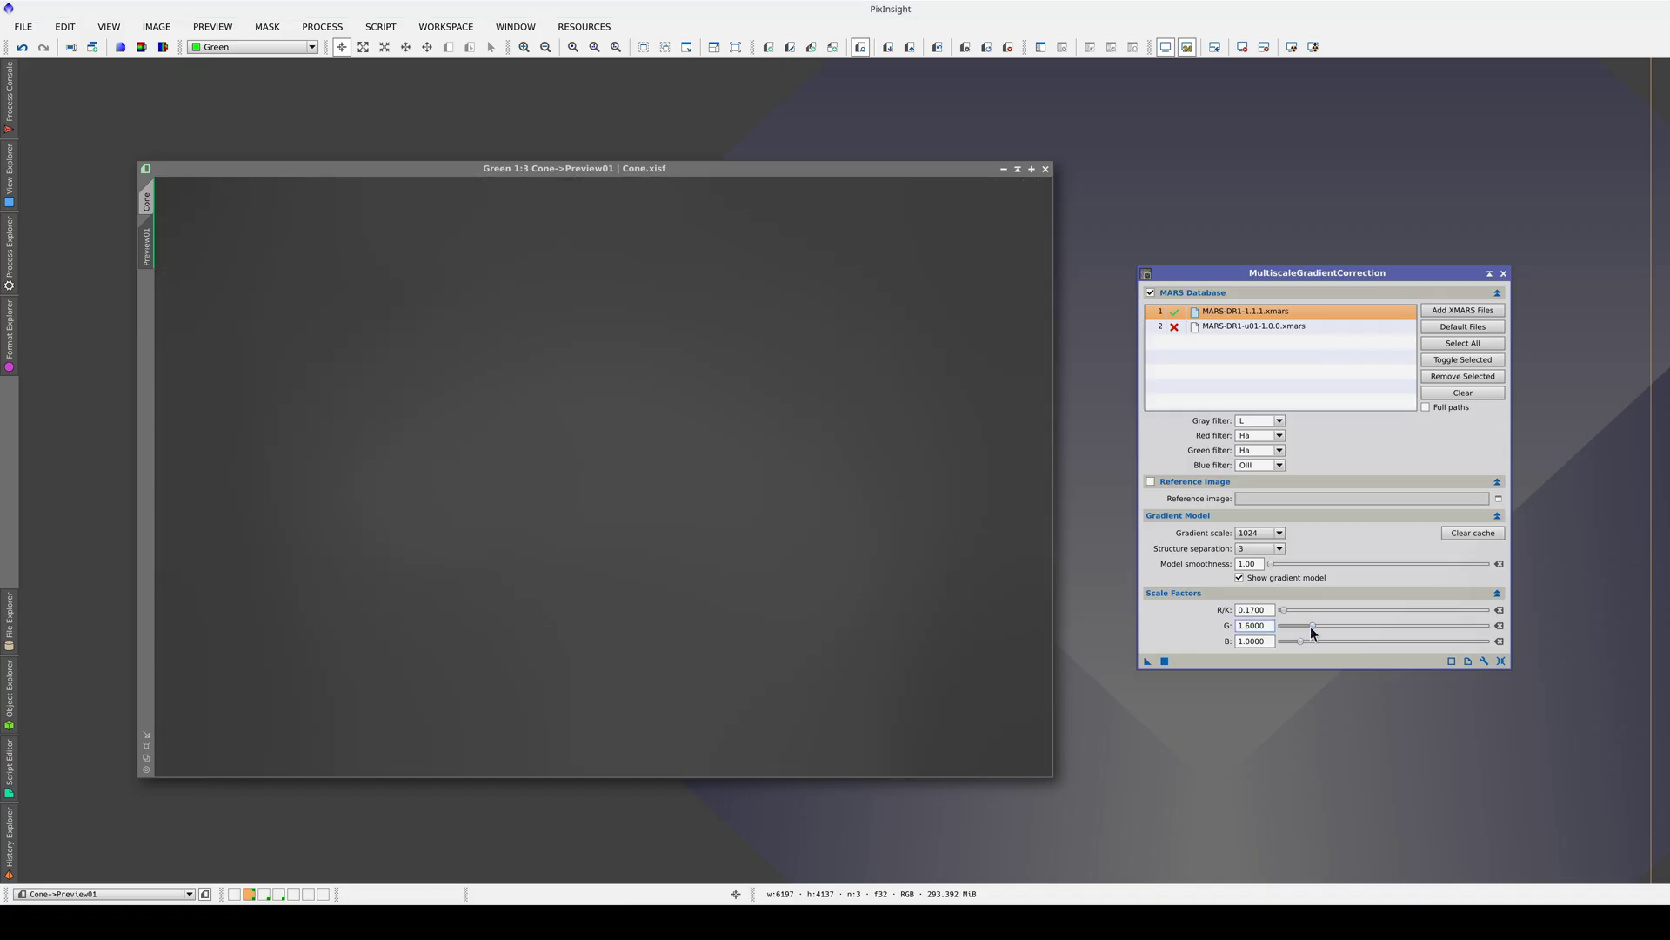
pyautogui.click(1165, 661)
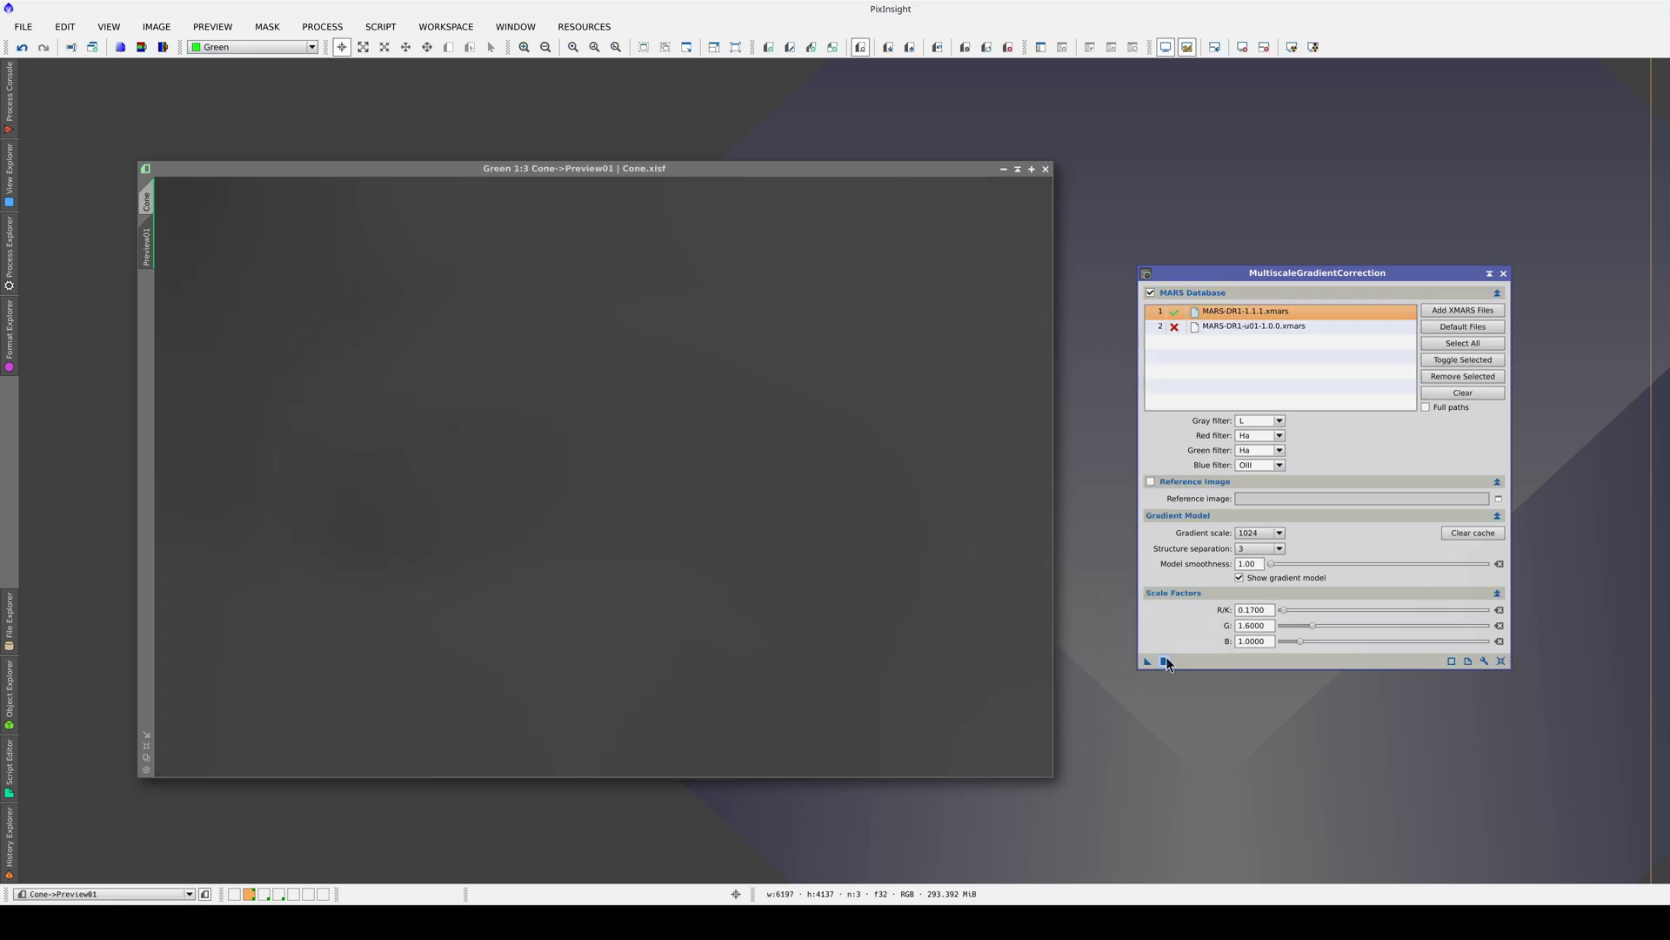
pyautogui.click(862, 519)
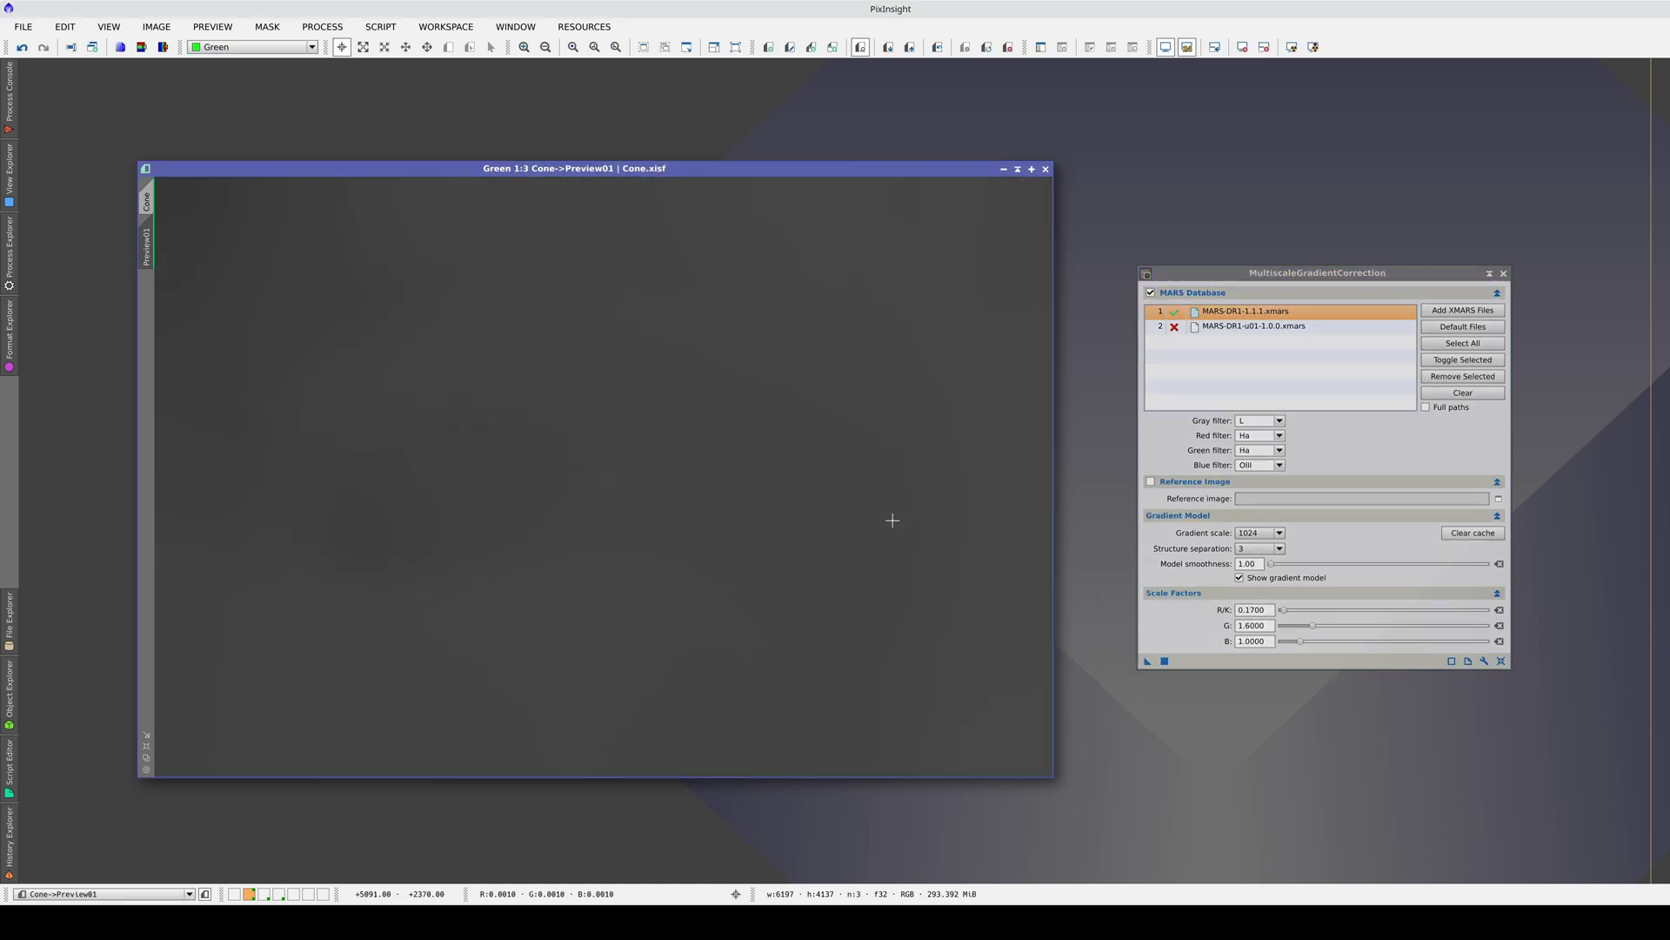
# Set the G scale factor to 1.5 and rerun the gradient correction on the preview.
pyautogui.moveTo(1314, 627); pyautogui.dragTo(1308, 628)
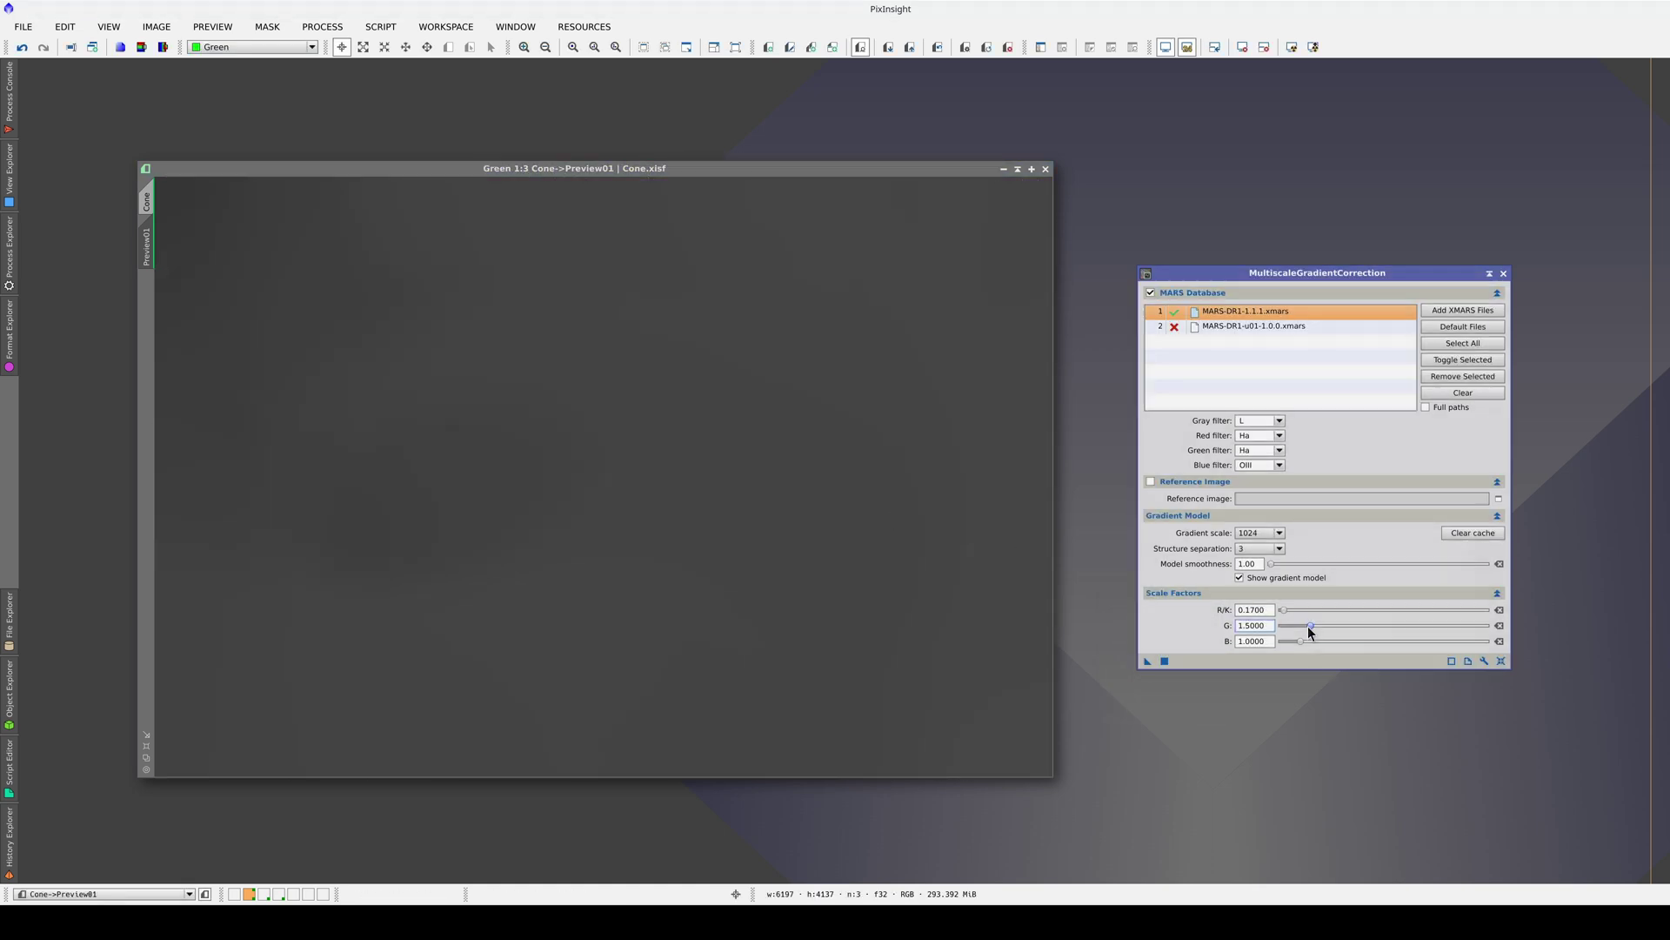
pyautogui.click(1165, 661)
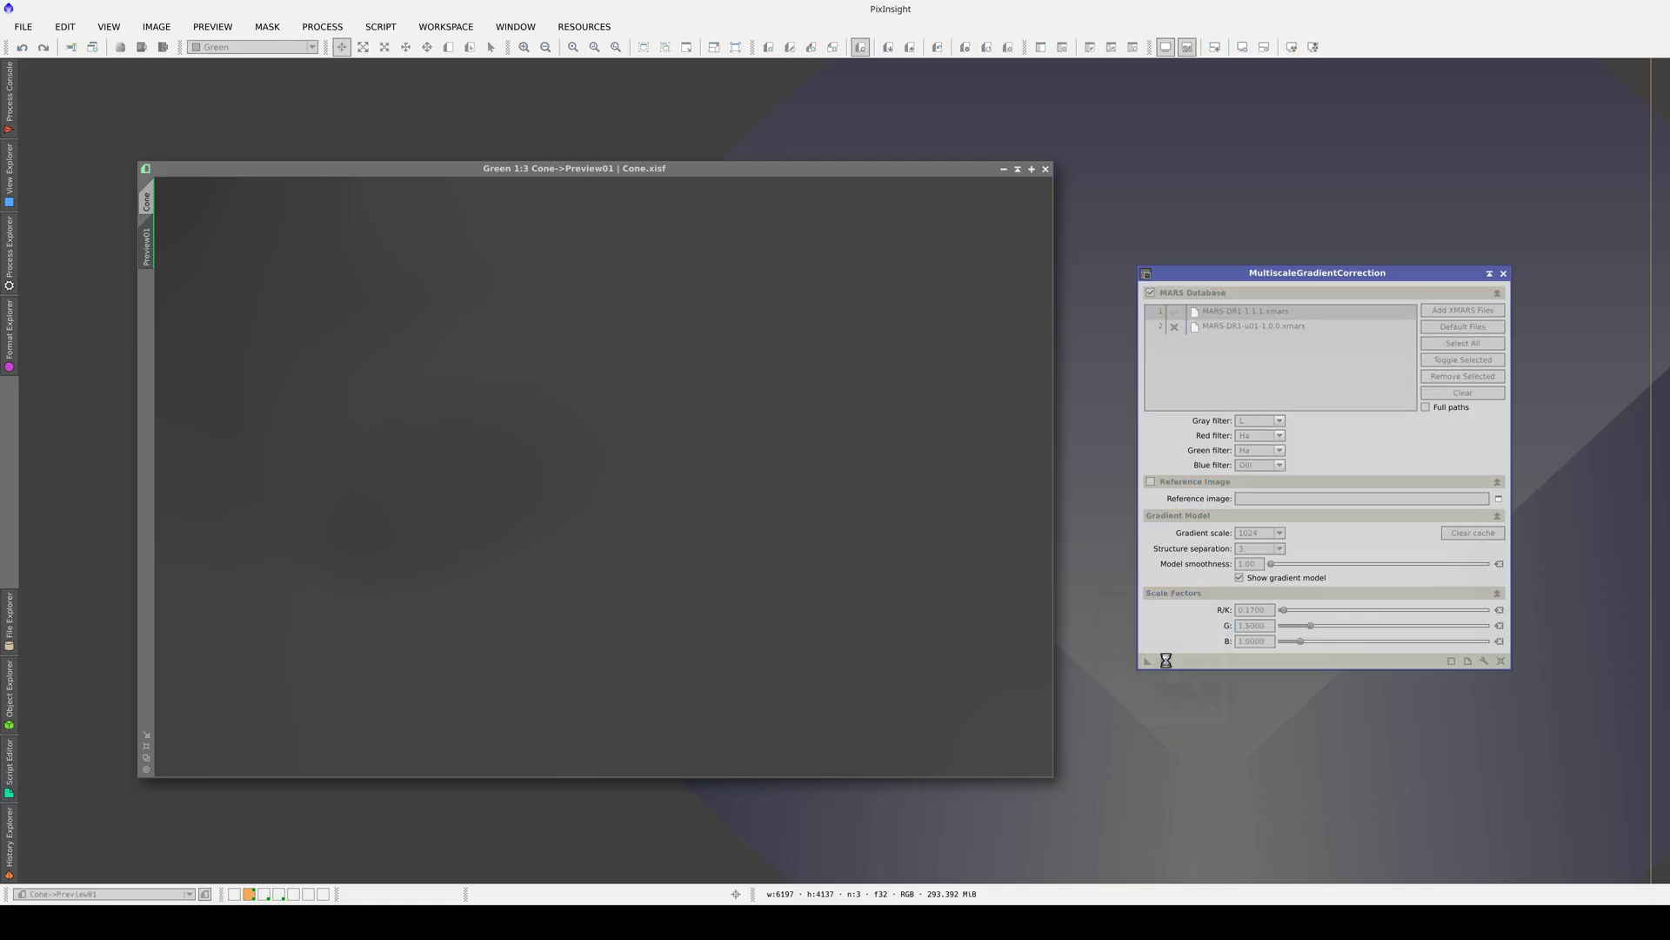
pyautogui.click(759, 548)
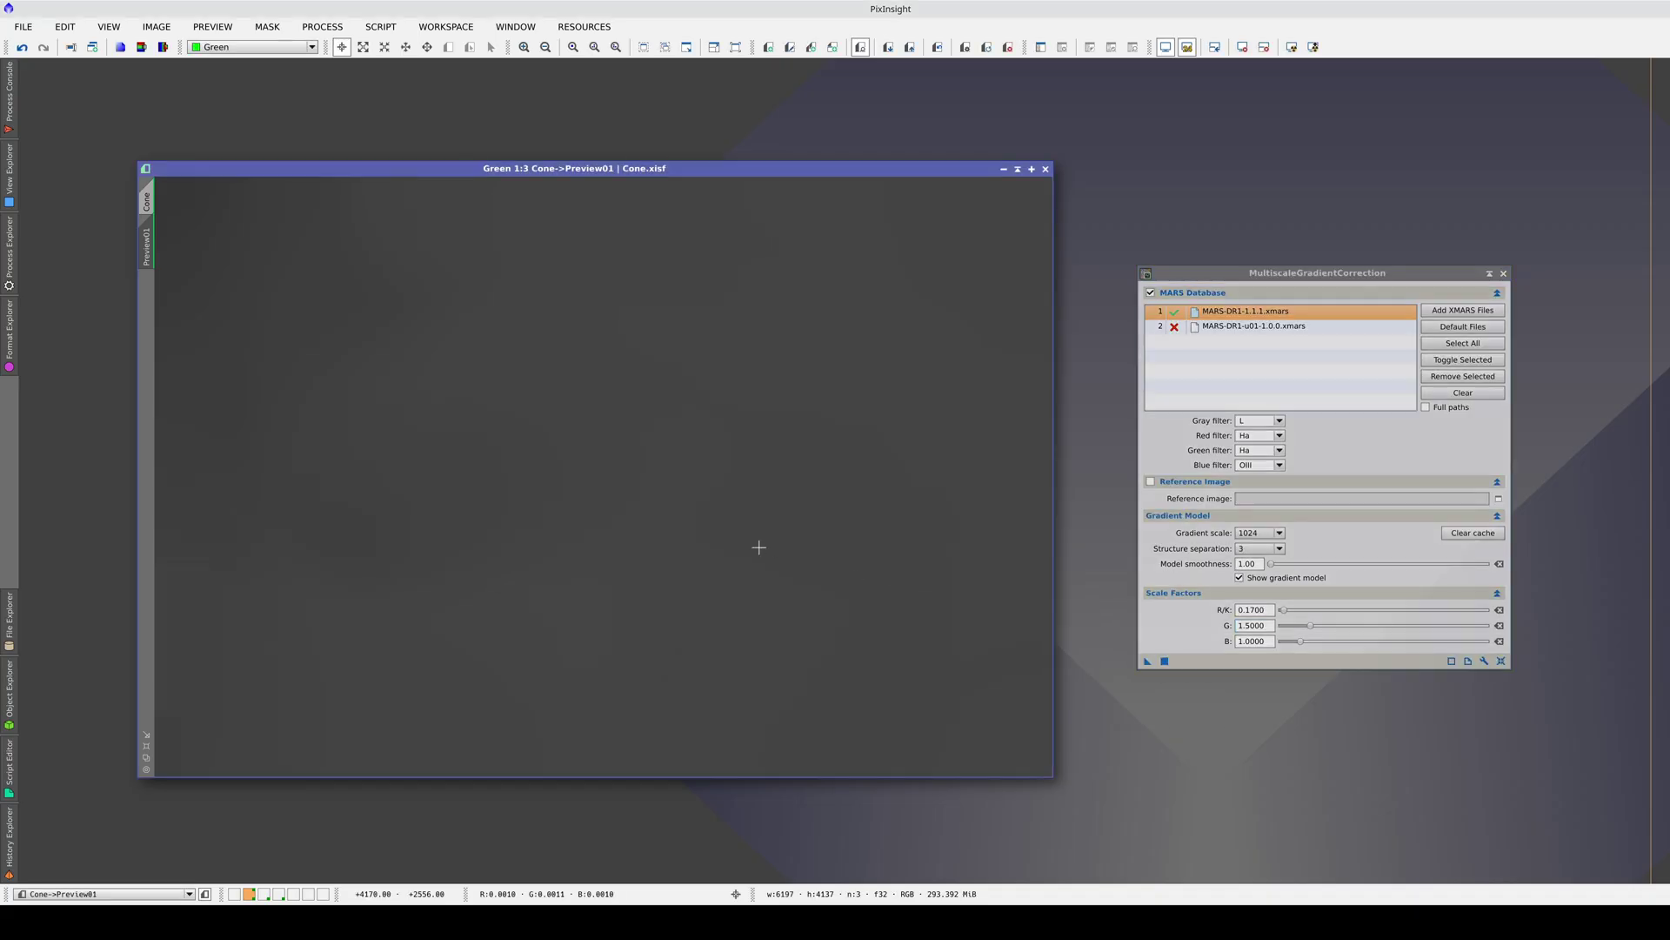
# Set the G scale factor to 1.4, rerun the correction and compare the green channel's gradient model with the preview's other state.
pyautogui.moveTo(1308, 629); pyautogui.dragTo(1305, 626)
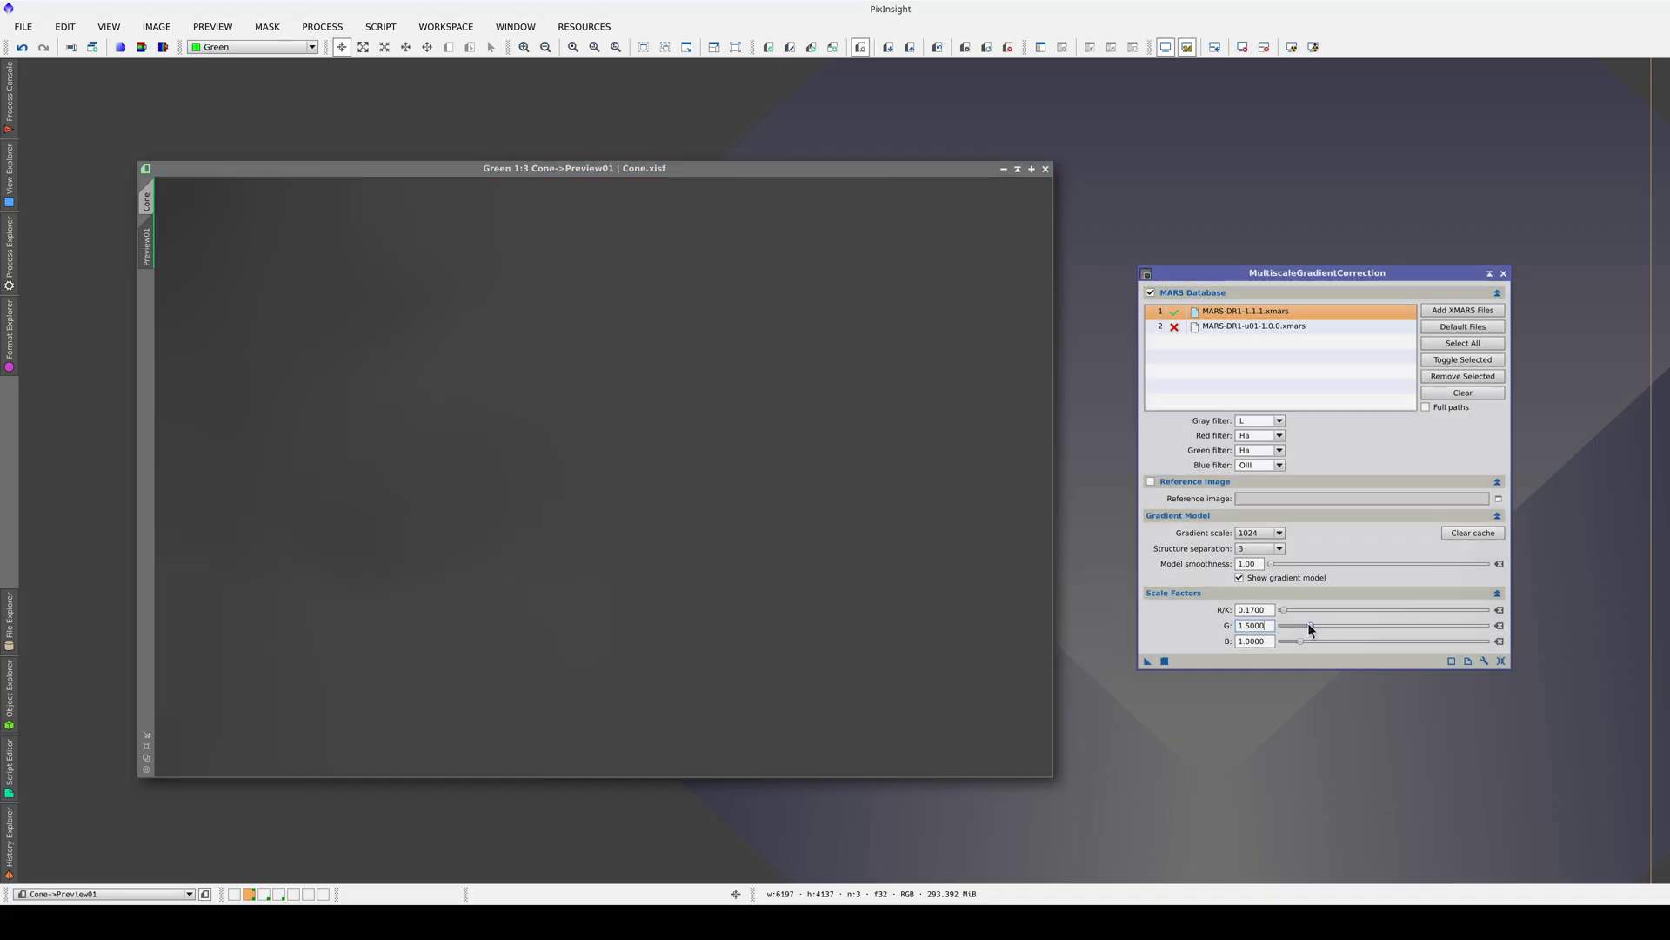
pyautogui.click(1165, 661)
pyautogui.click(922, 613)
pyautogui.click(921, 614)
pyautogui.hotkey('ctrl', 'shift', 'z')
pyautogui.hotkey('ctrl', 'shift', 'z')
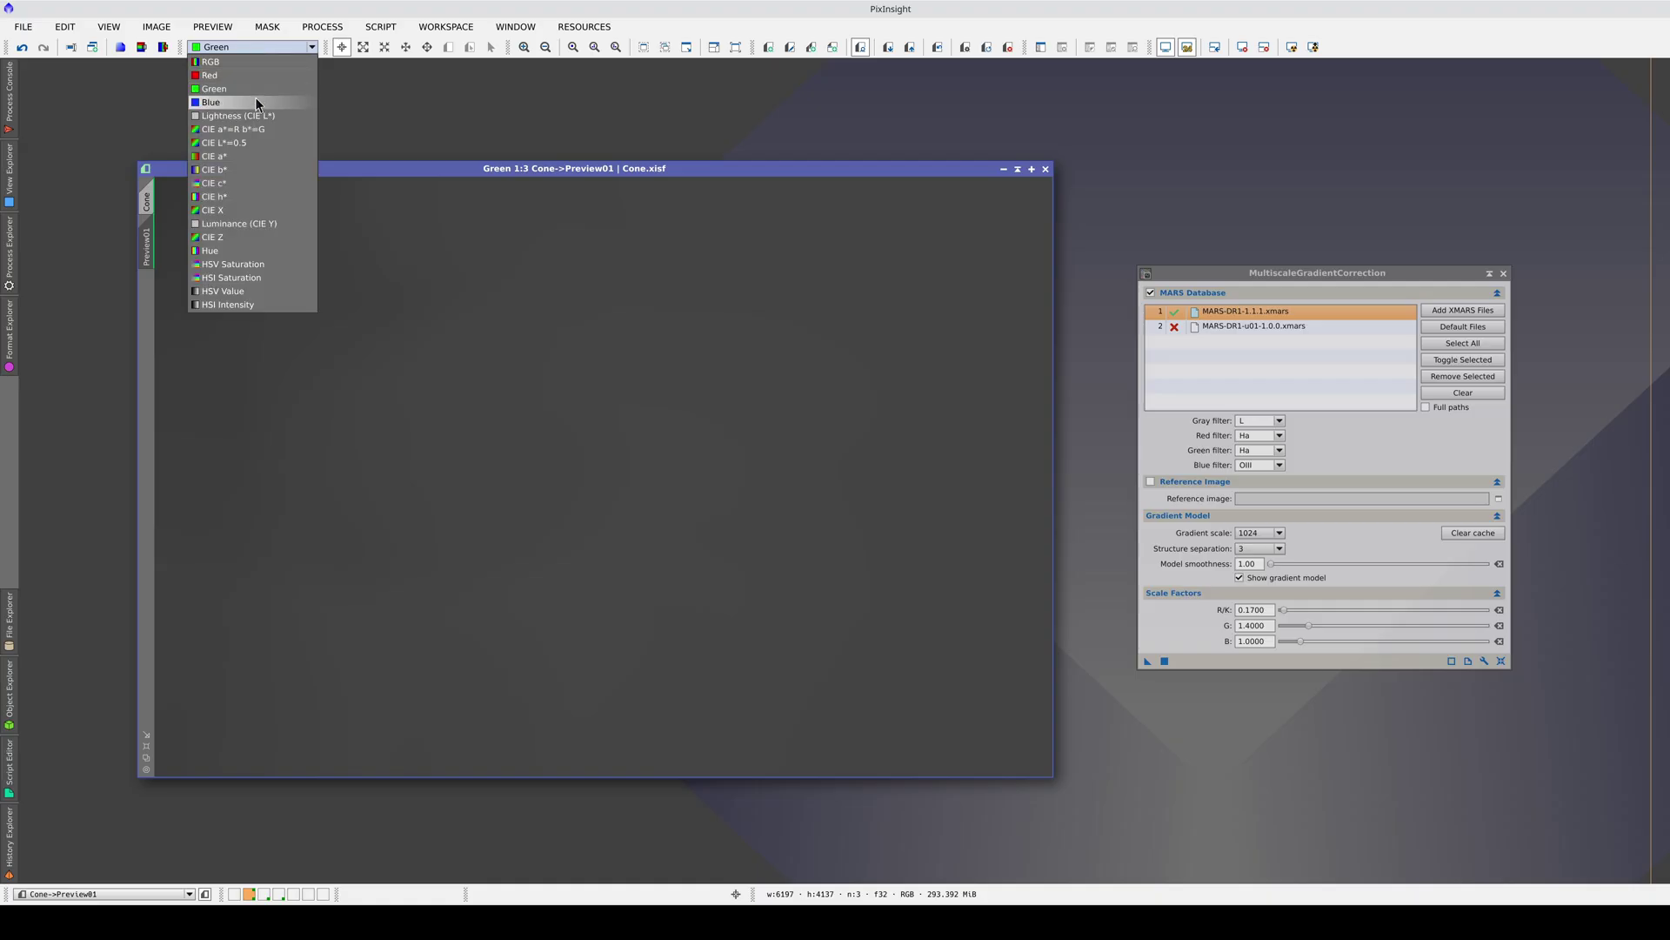
# Display only the blue channel, set the B scale factor to 1.2 and rerun the gradient correction on the preview.
pyautogui.click(254, 101)
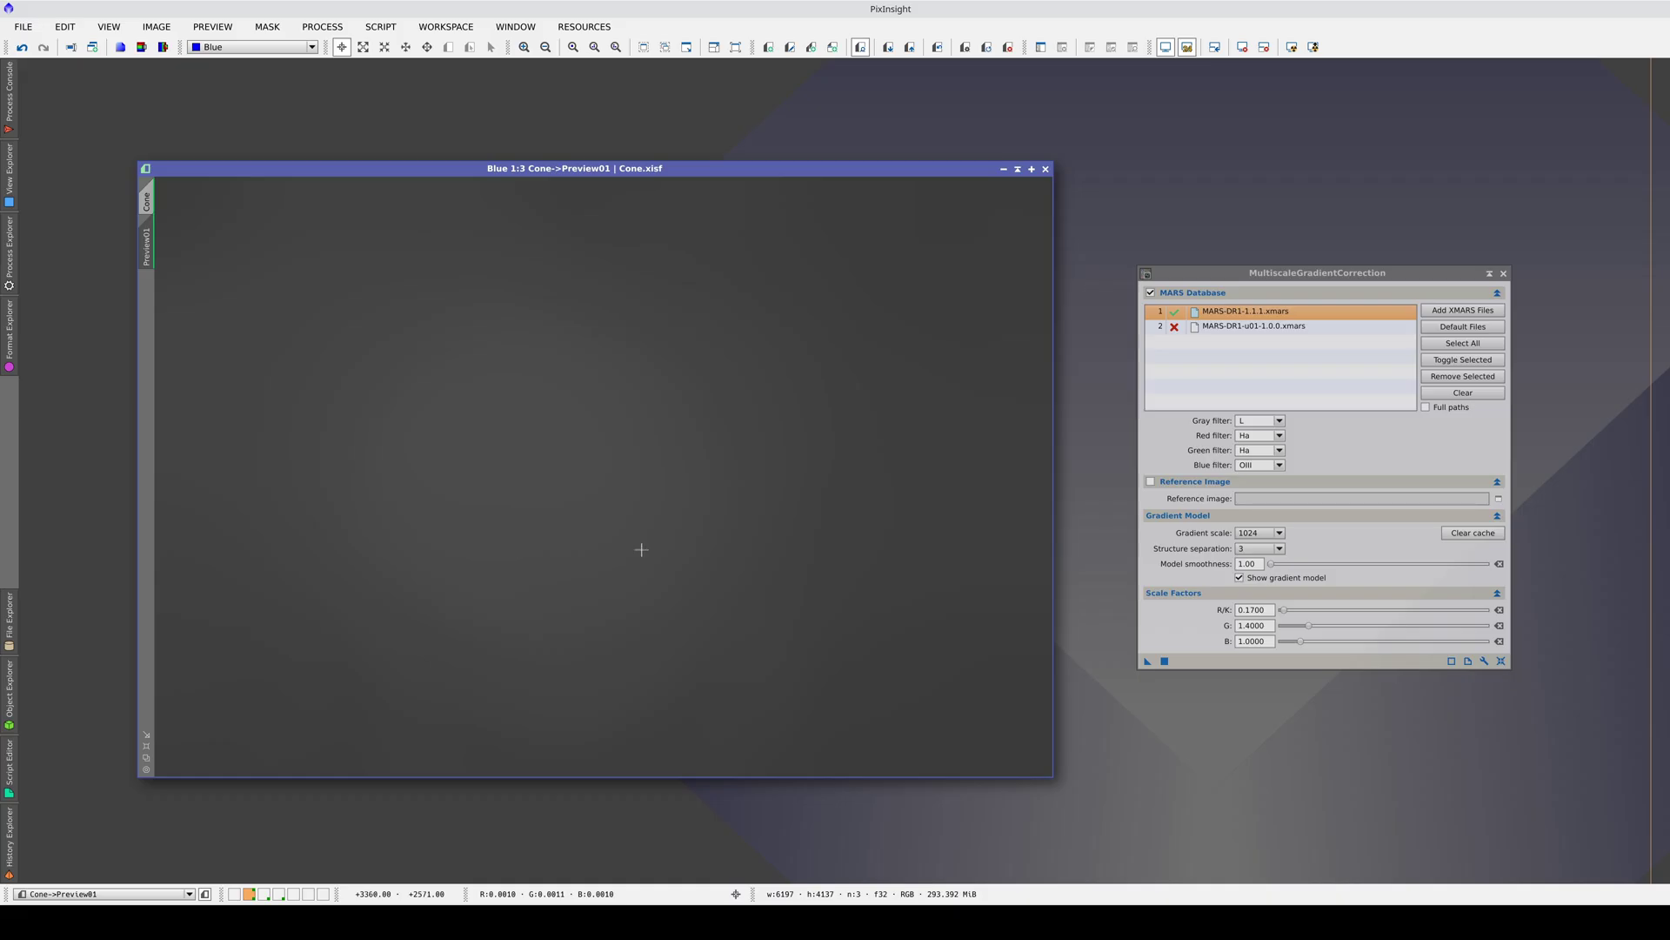
pyautogui.moveTo(1302, 641); pyautogui.dragTo(1304, 642)
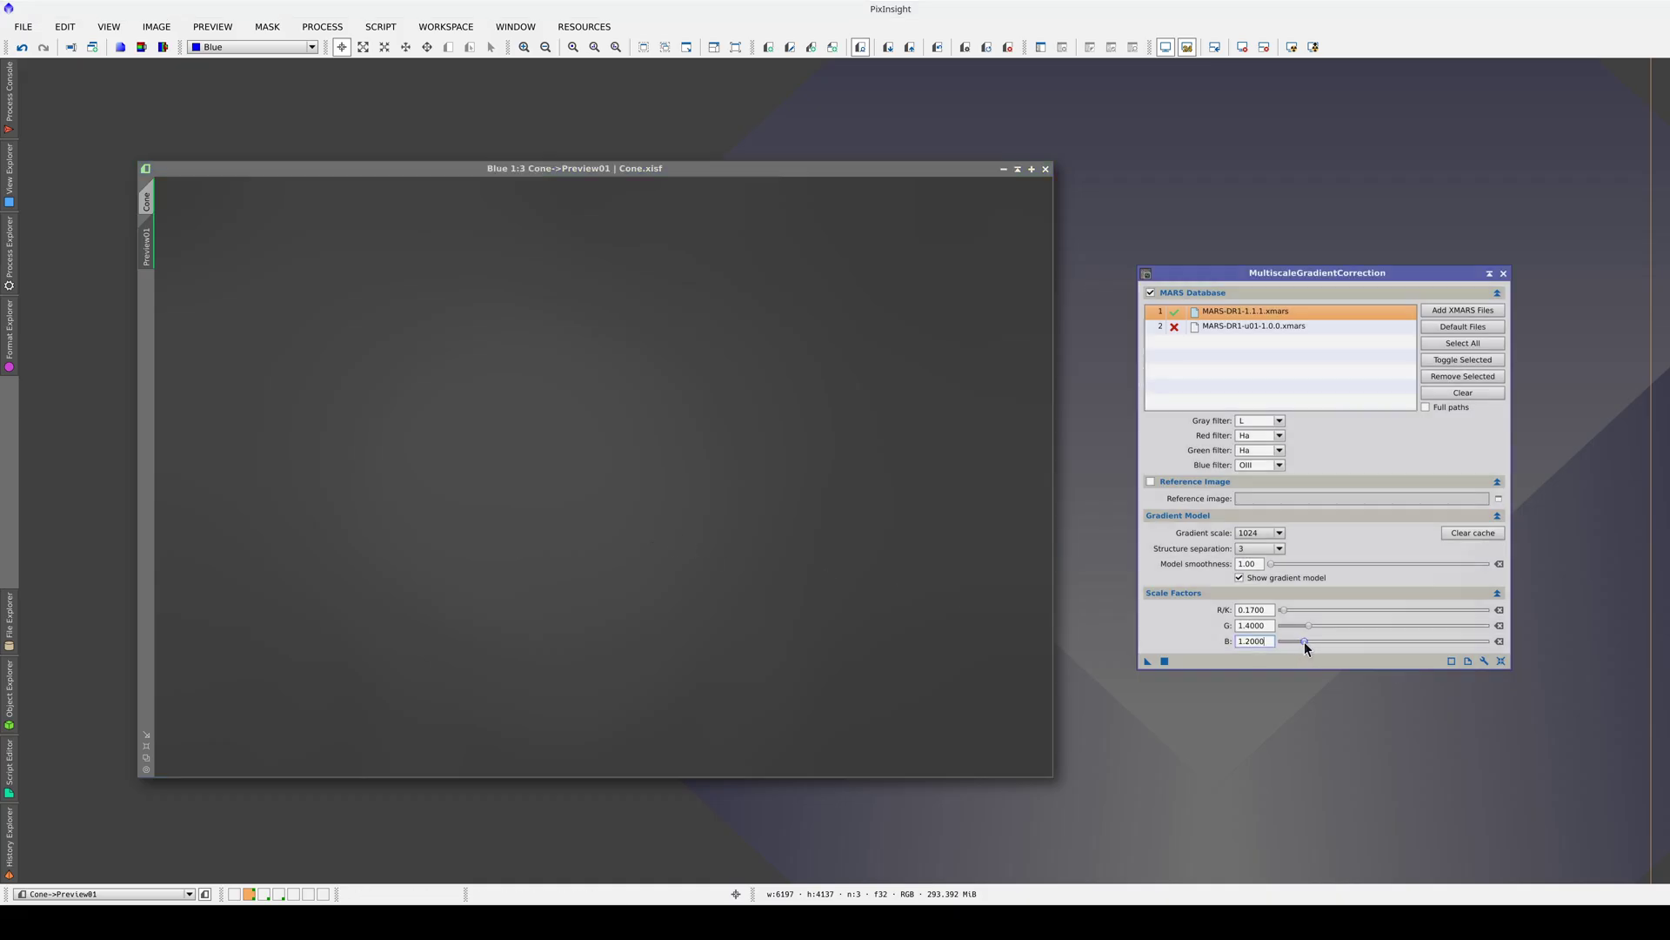
pyautogui.click(1166, 661)
# Raise the B scale factor to 1.8 and then to 2.0, rerunning the gradient correction after each change.
pyautogui.moveTo(1310, 646); pyautogui.dragTo(1313, 642)
pyautogui.click(1166, 661)
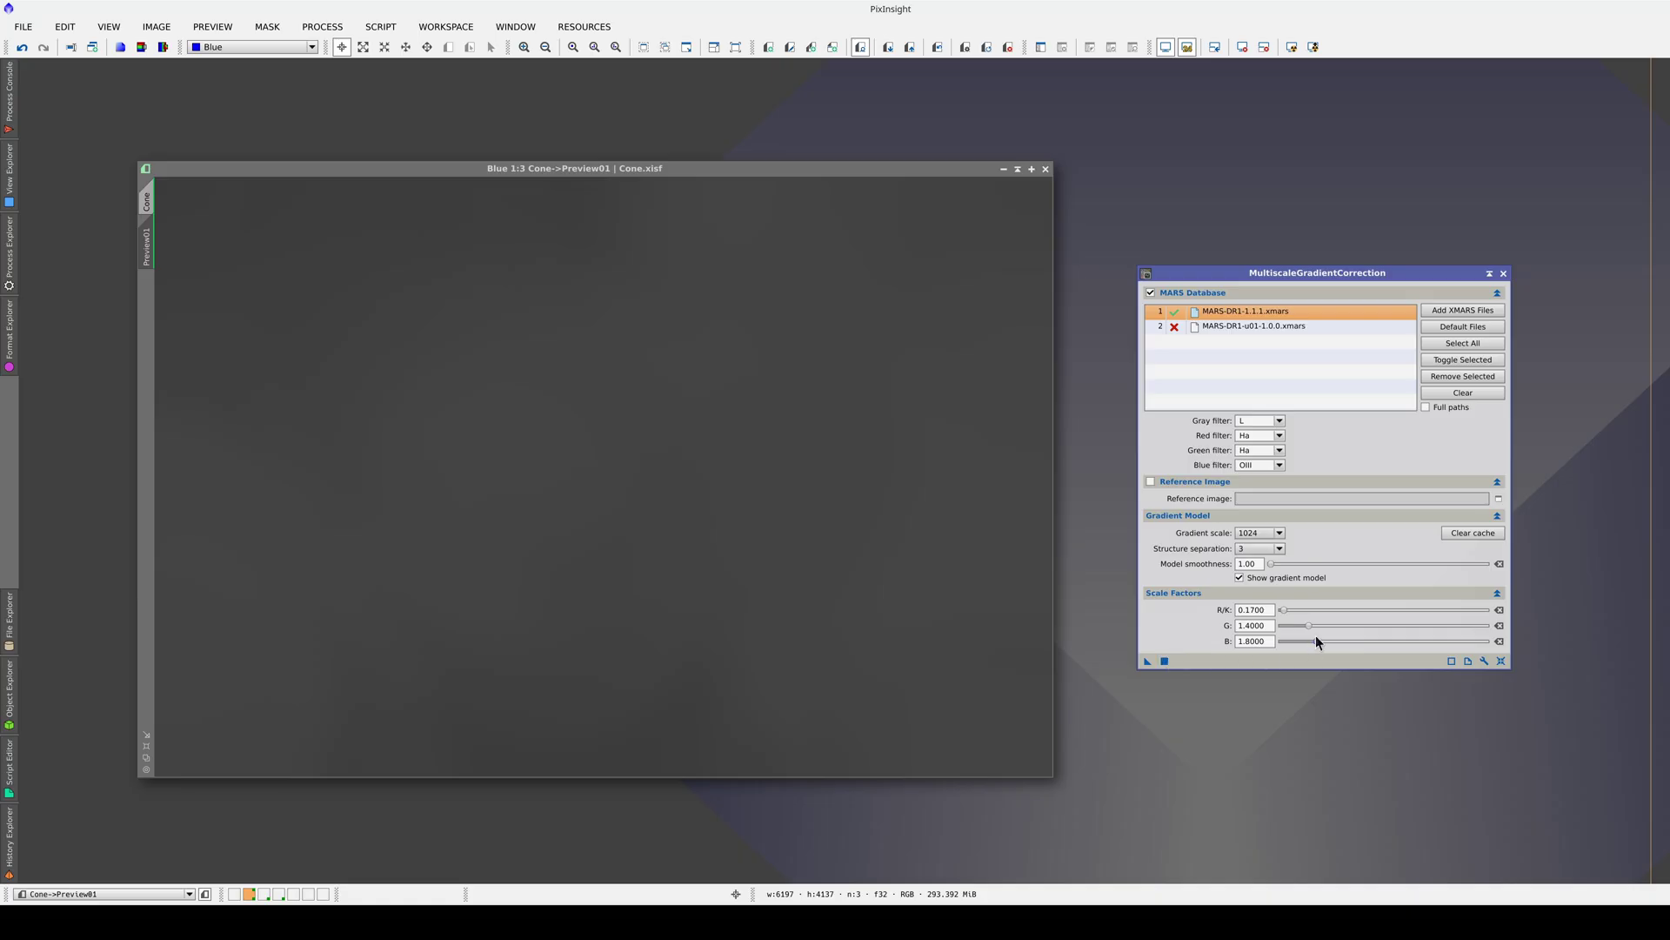
pyautogui.moveTo(1318, 640); pyautogui.dragTo(1321, 641)
pyautogui.press('F5')
pyautogui.click(1318, 641)
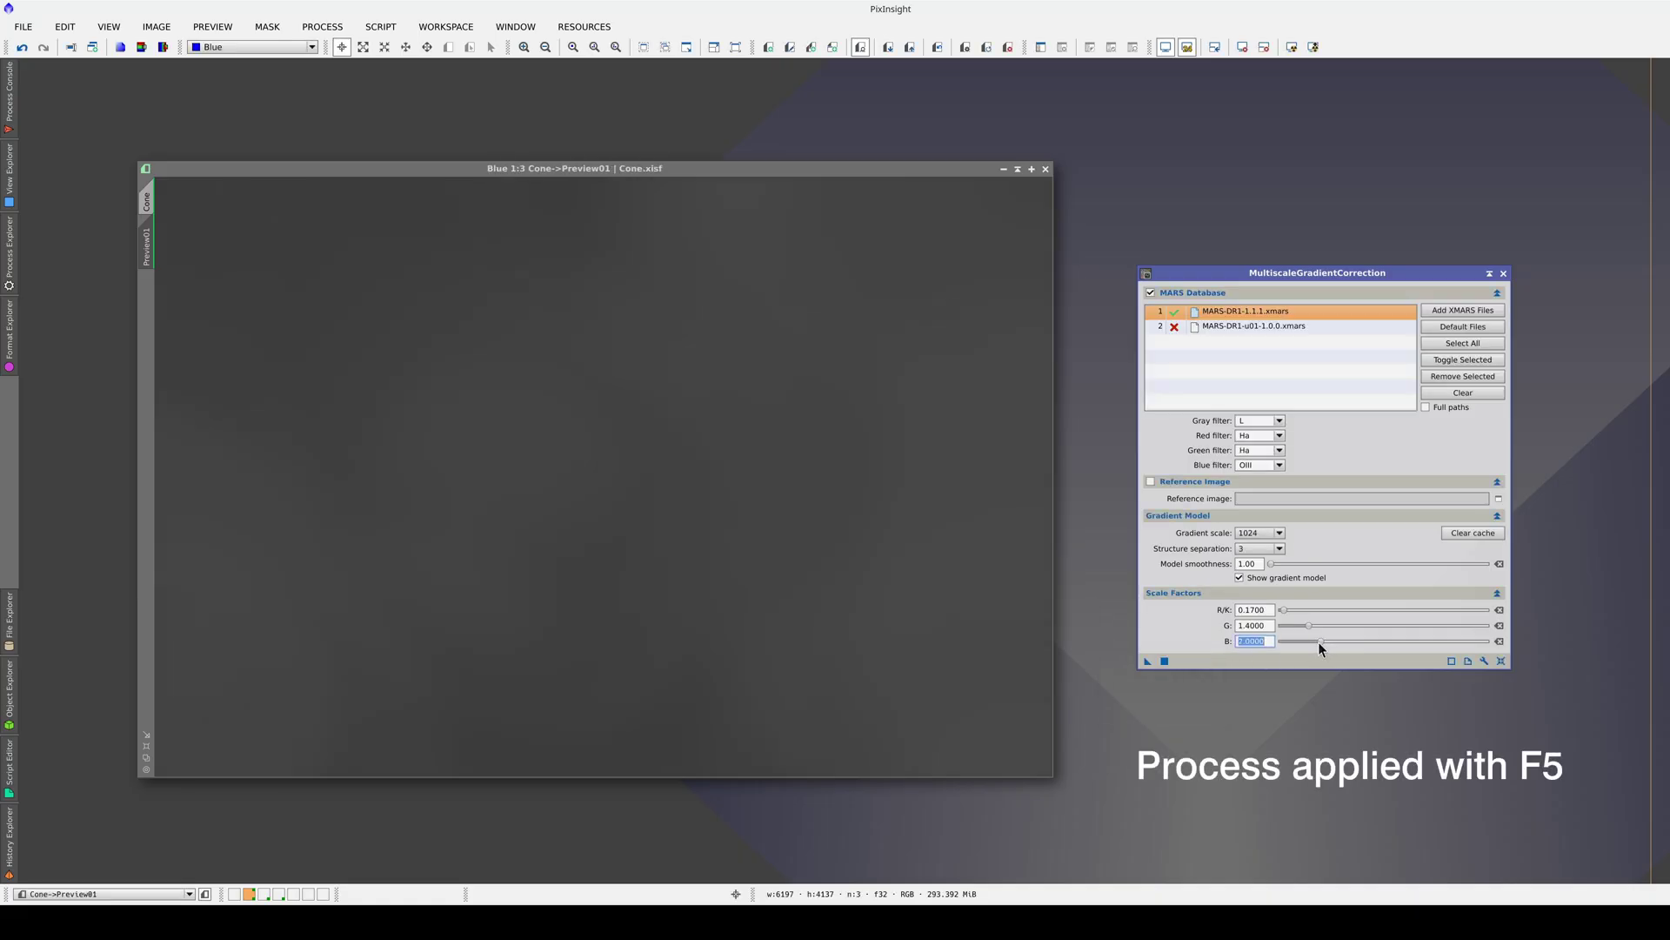
# Try a gradient scale of 256 on the preview and toggle between the blue channel's image and its gradient model.
pyautogui.click(1261, 535)
pyautogui.click(1260, 568)
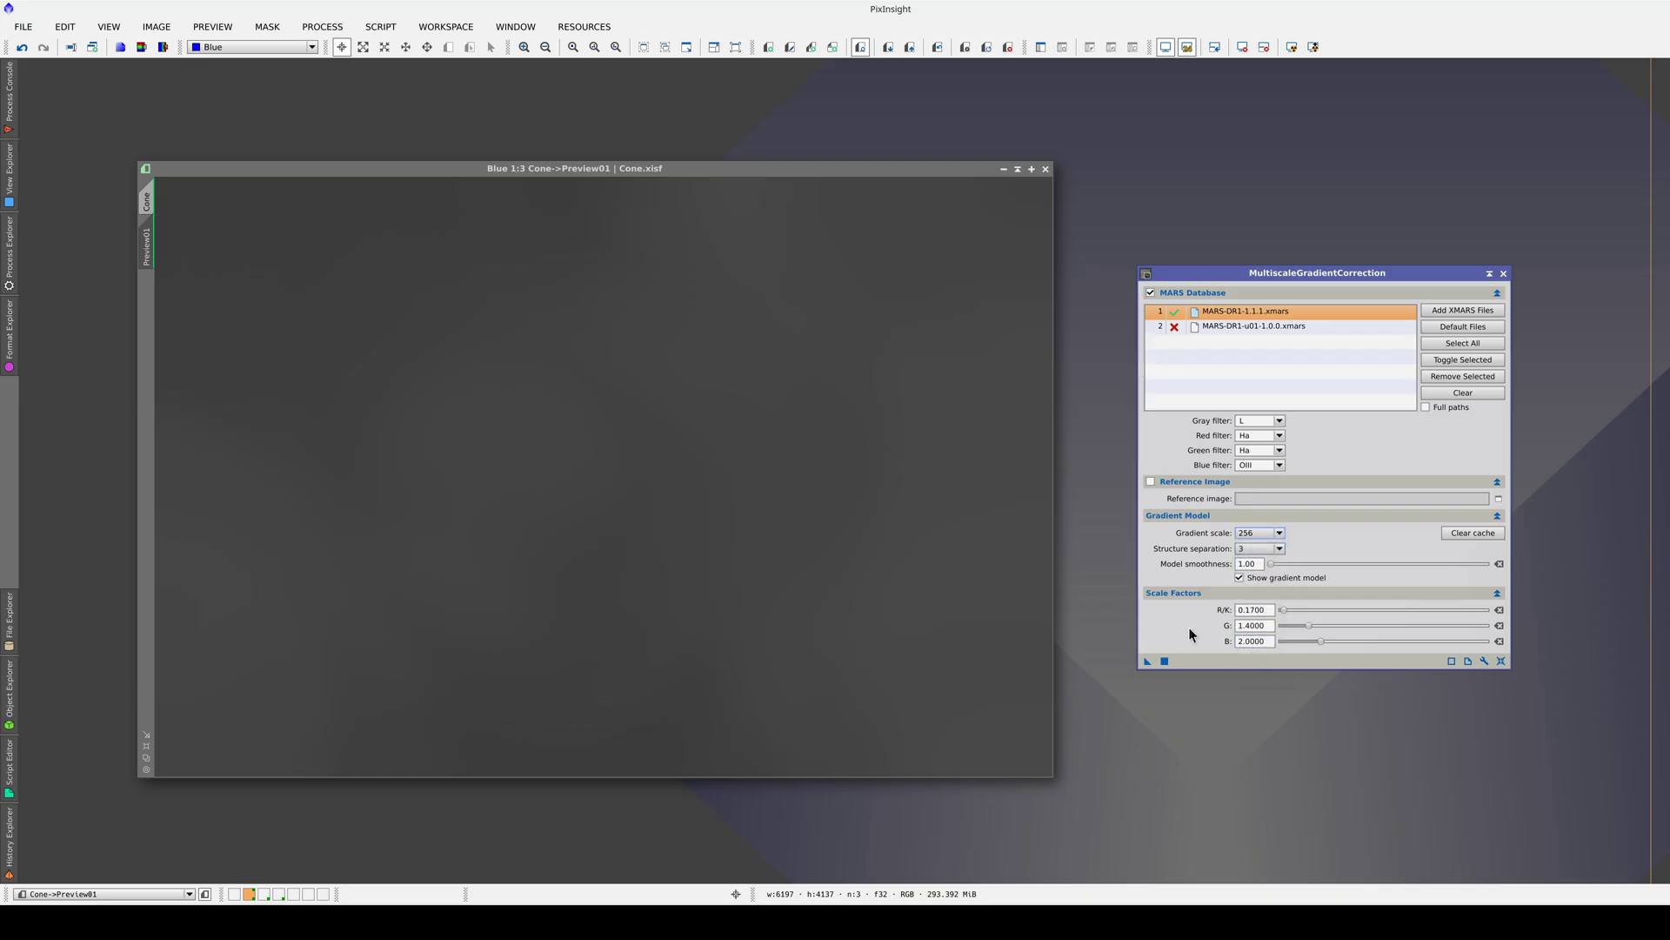
pyautogui.click(1165, 661)
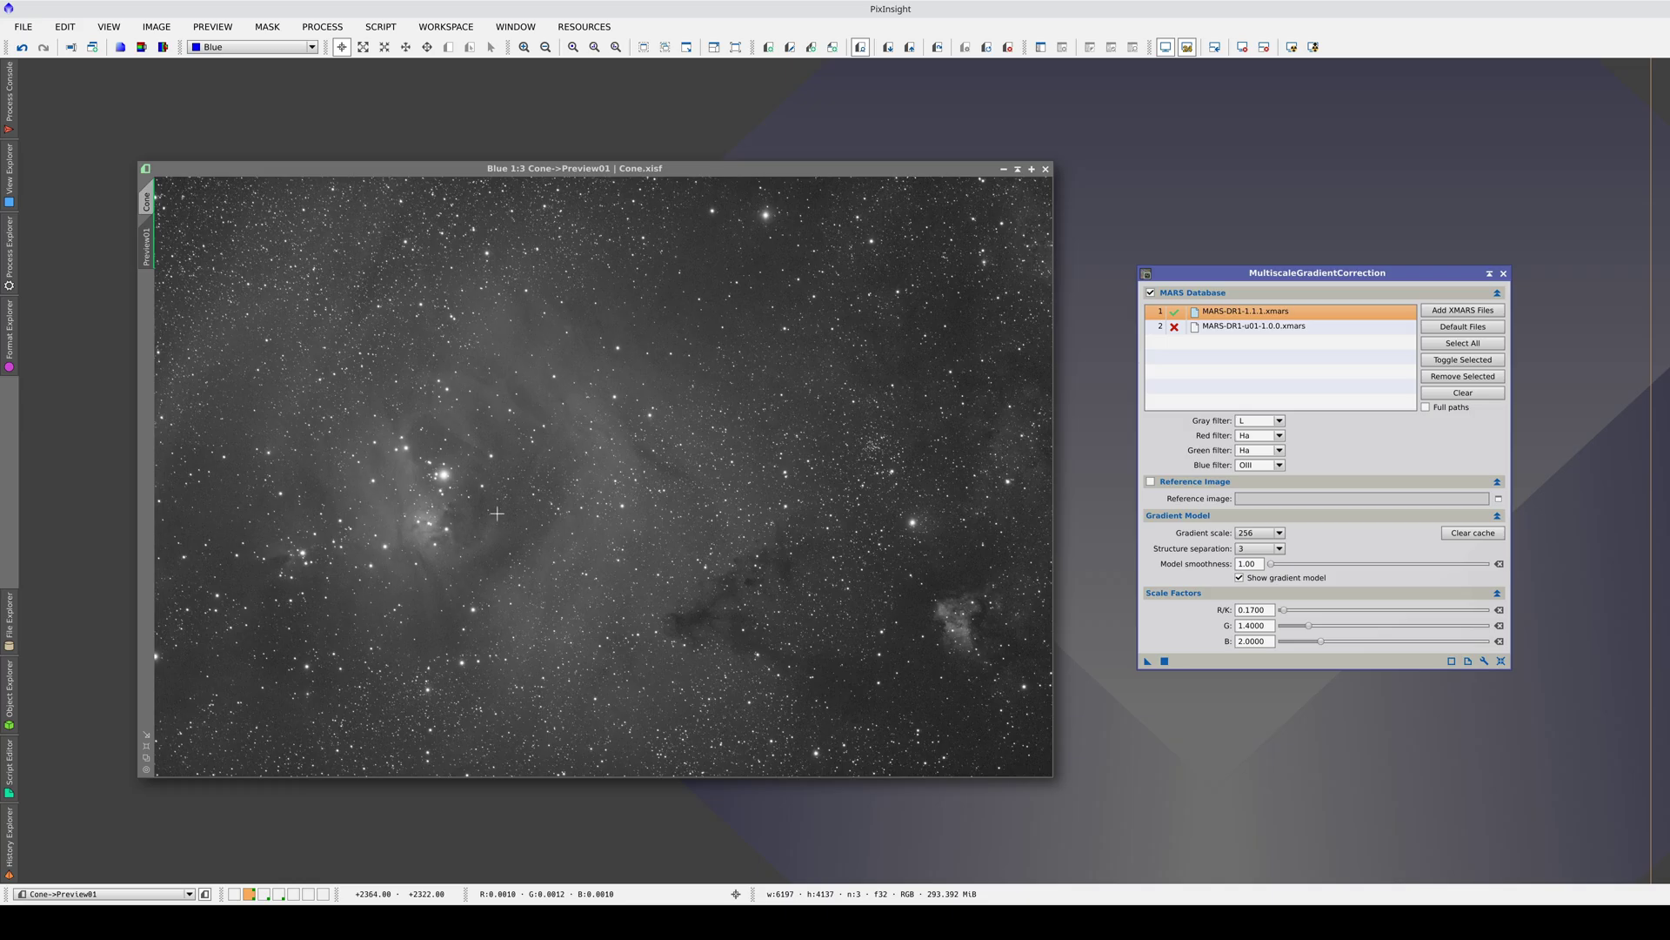
pyautogui.hotkey('ctrl', 'shift', 'z')
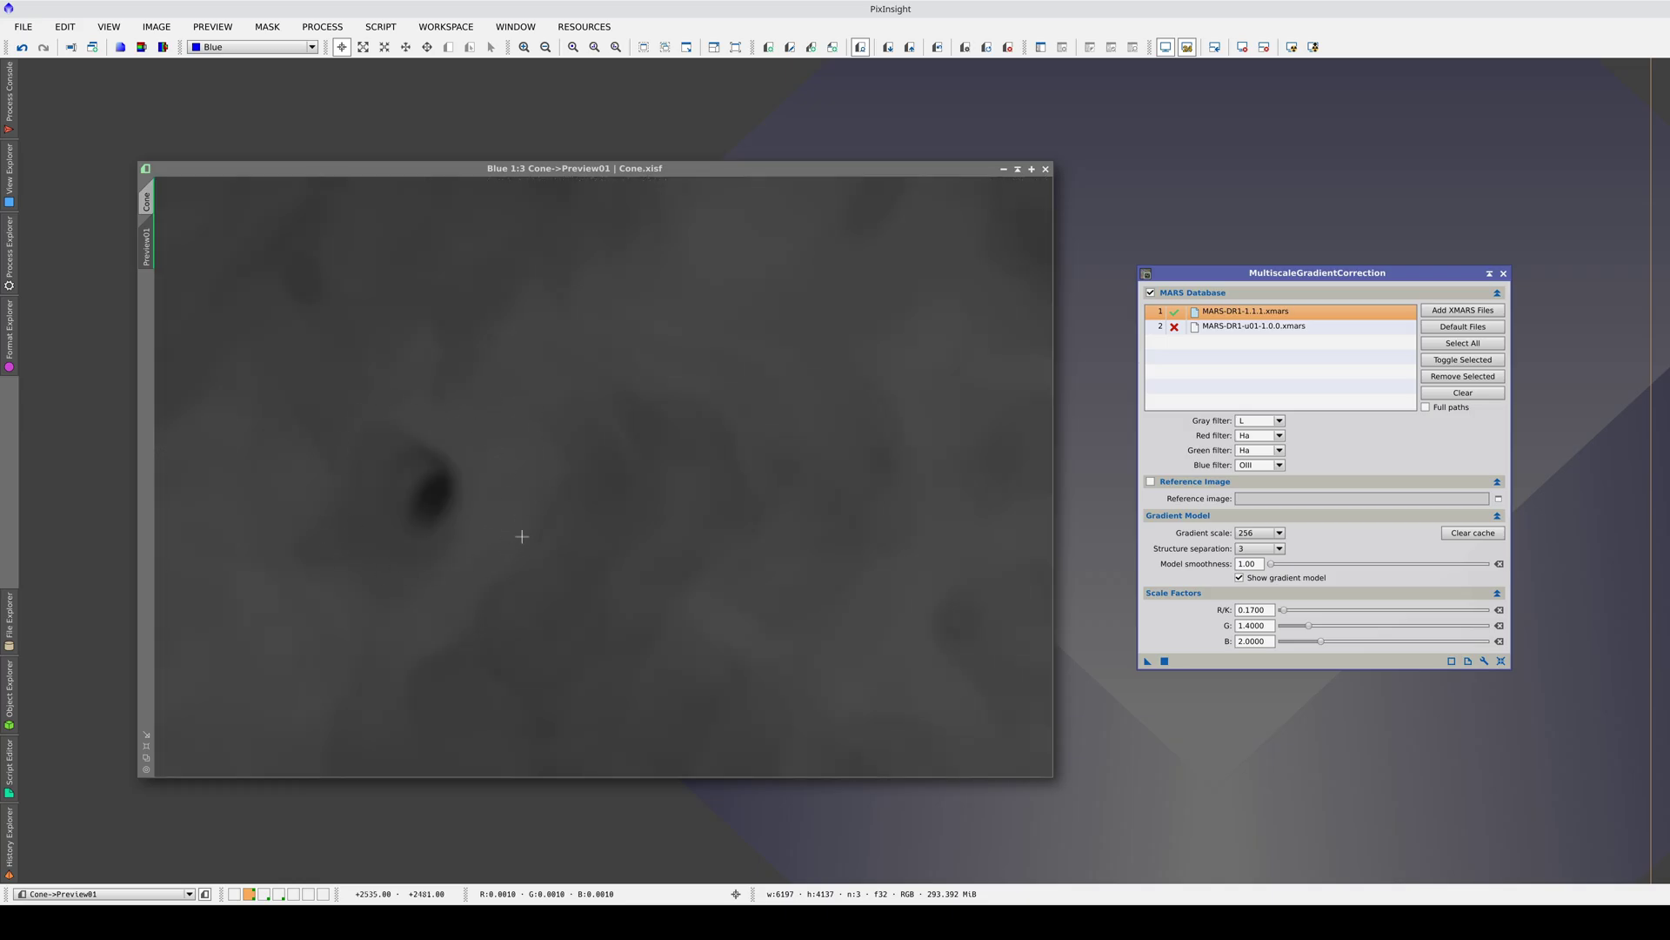
pyautogui.hotkey('ctrl', 'shift', 'z')
pyautogui.hotkey('ctrl', 'shift', 'z')
pyautogui.hotkey('ctrl', 'shift', 'z')
pyautogui.hotkey('ctrl', 'shift', 'z')
# Set the B scale factor to 1.8 and rerun the gradient correction on the preview.
pyautogui.write('1.8')
pyautogui.press('Return')
pyautogui.click(1165, 661)
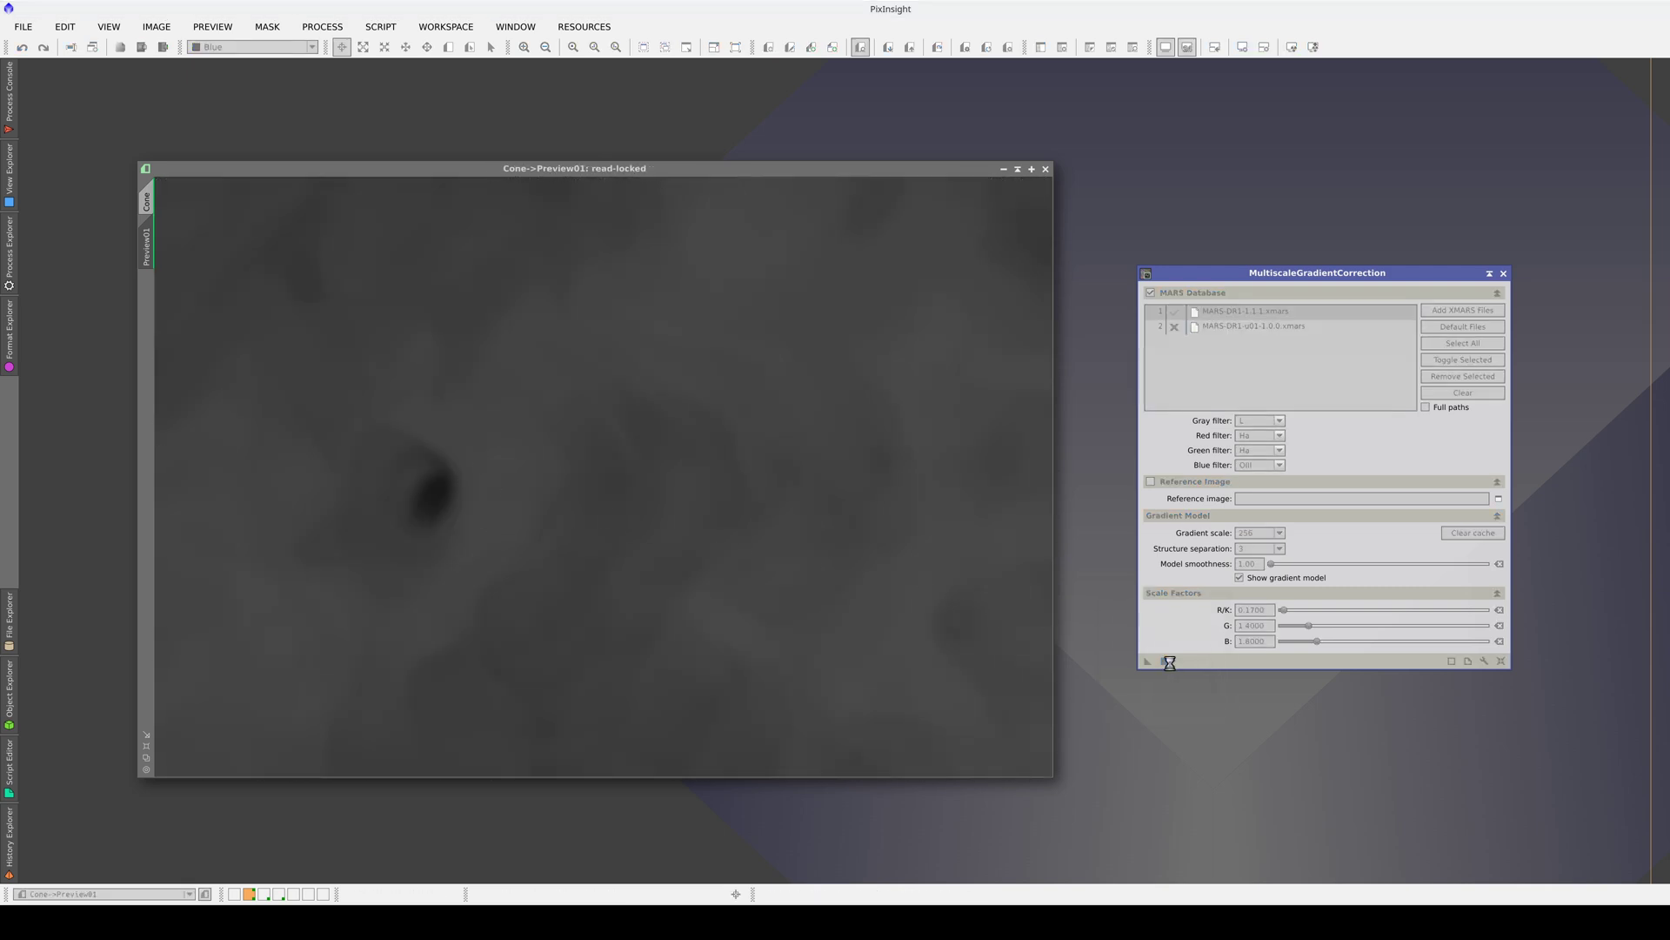
# Rerun the correction with the B scale factor at 1.7 and then at 1.5, and set the gradient scale back to 1024.
pyautogui.moveTo(1318, 641); pyautogui.dragTo(1314, 641)
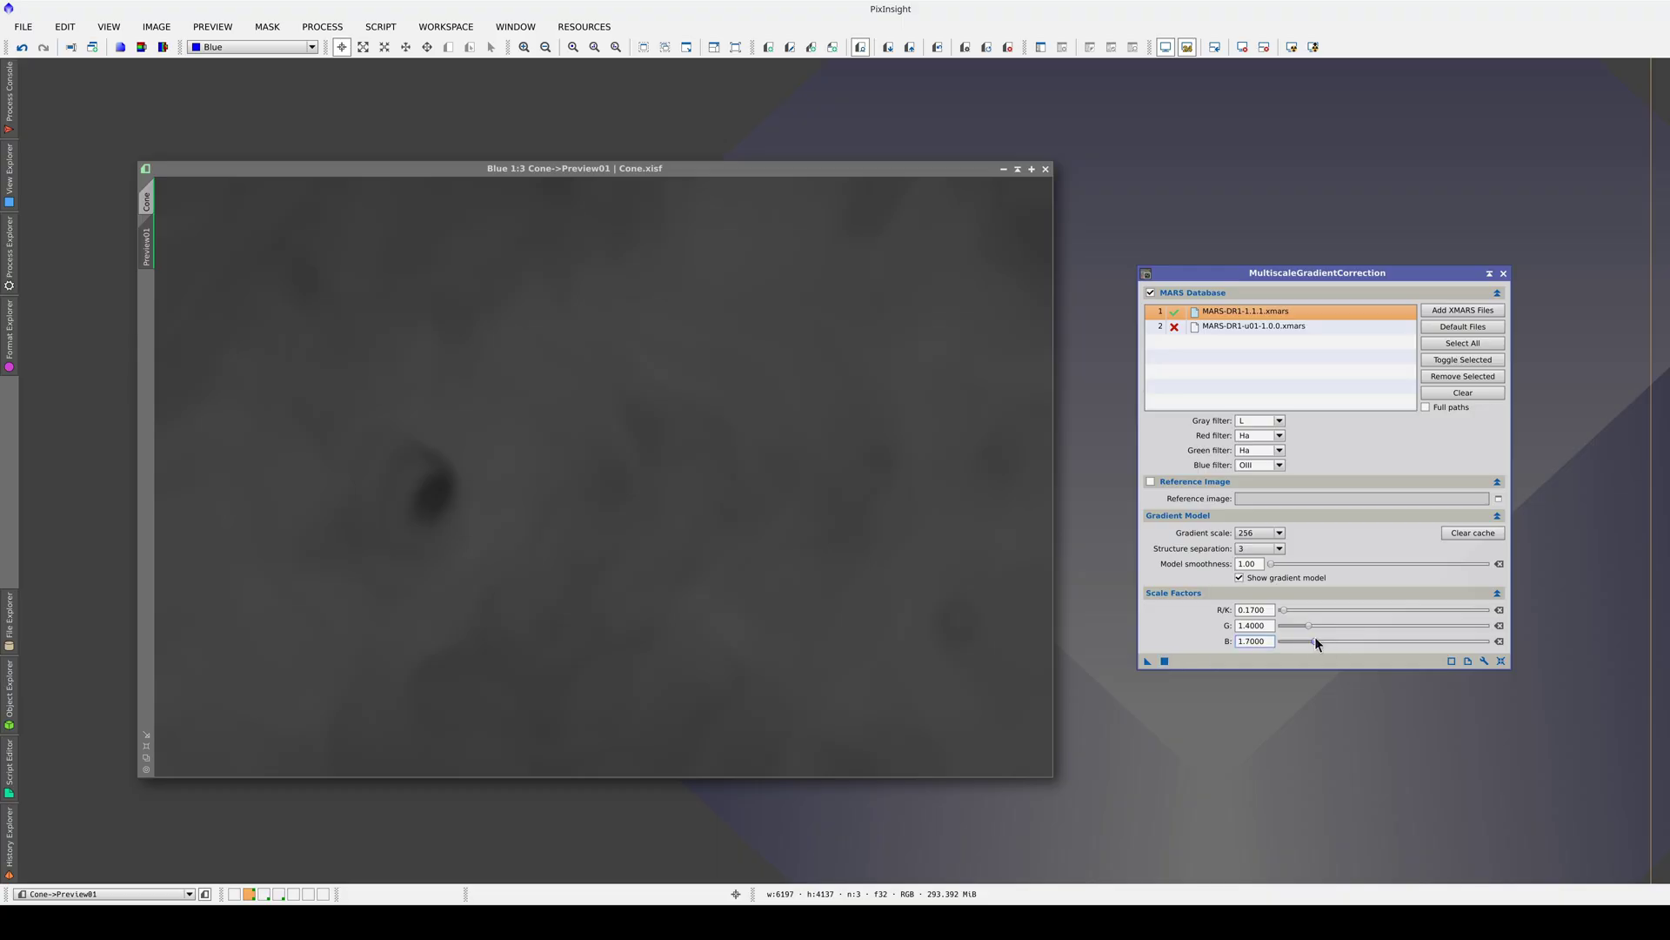
pyautogui.click(1168, 660)
pyautogui.click(1165, 661)
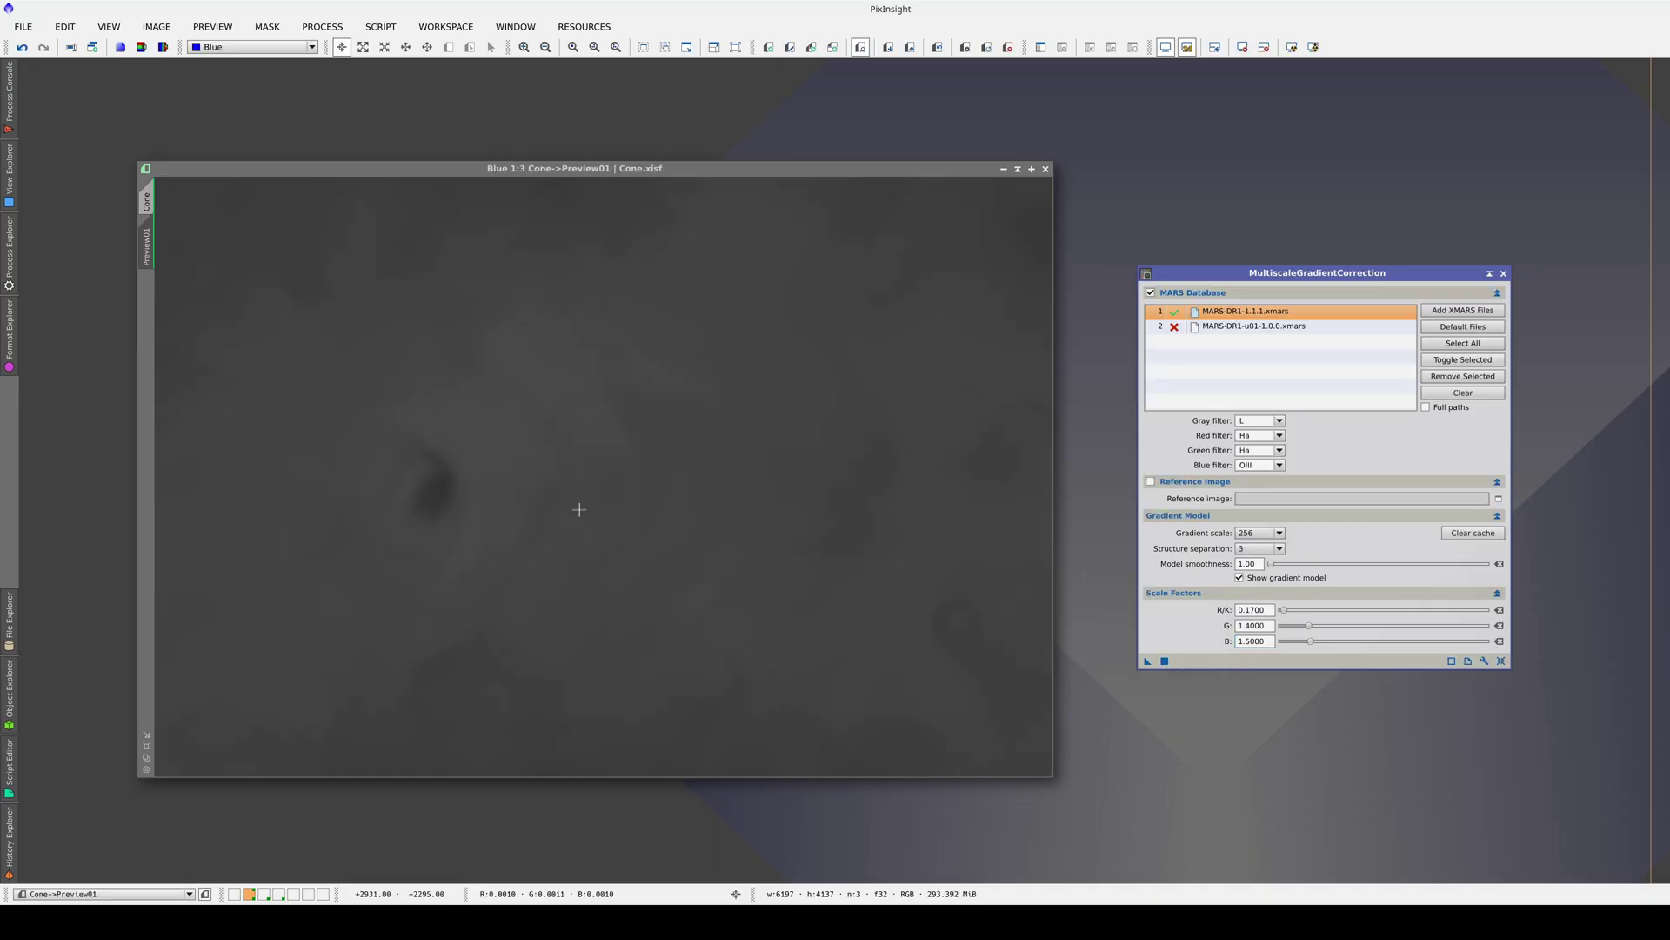
pyautogui.click(580, 509)
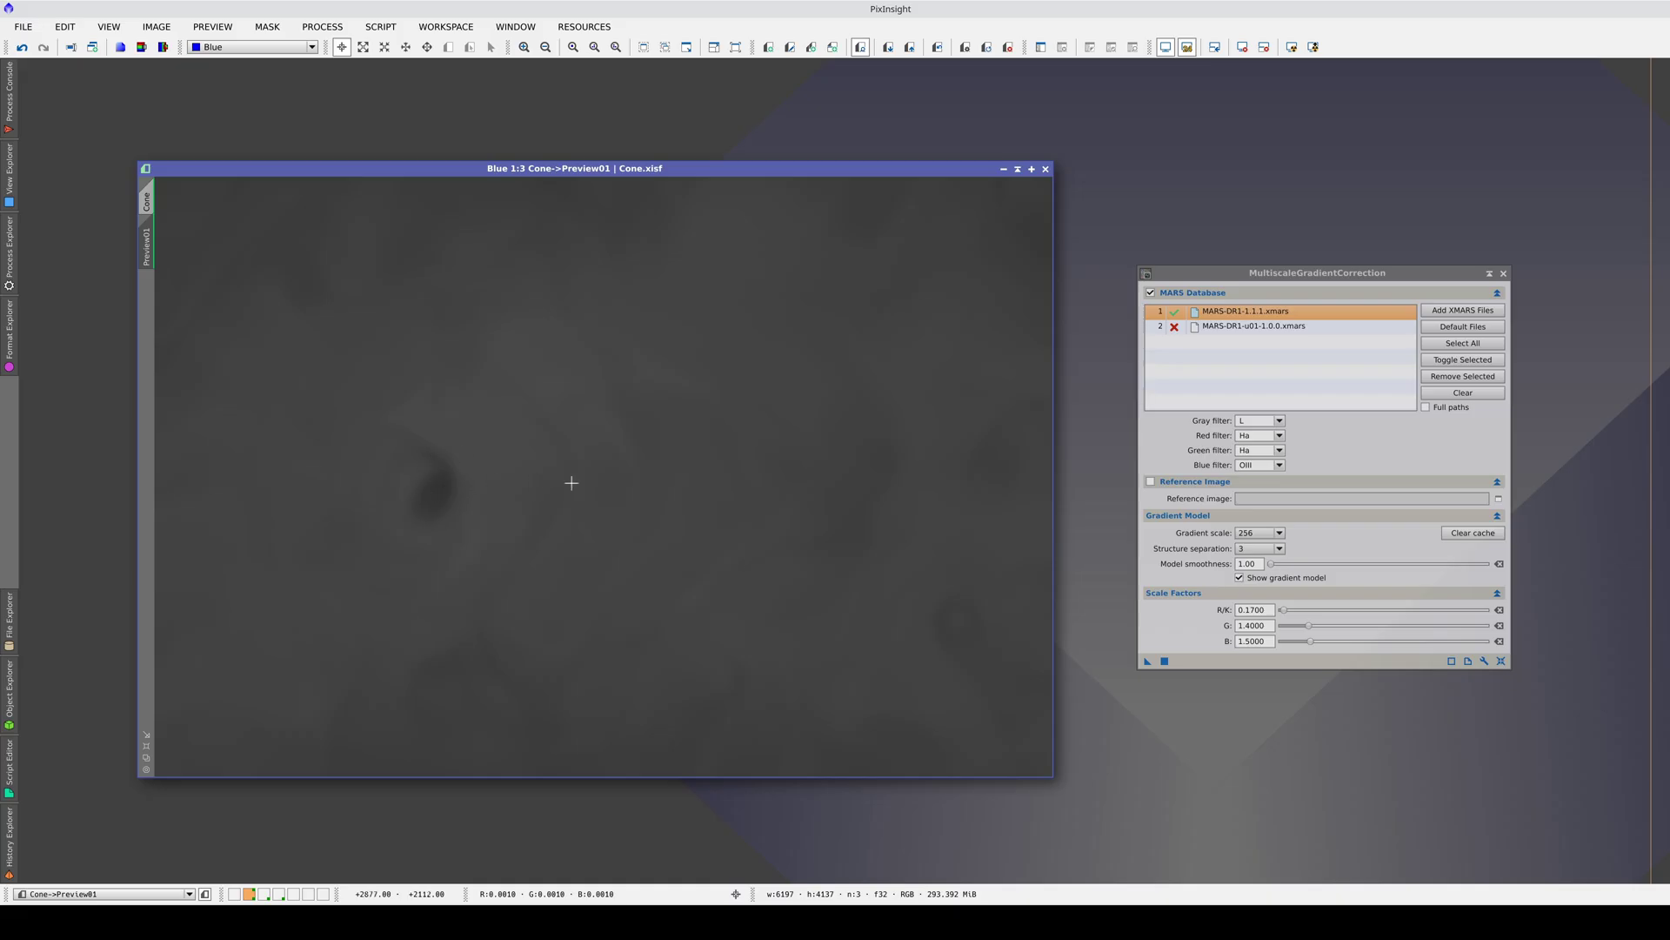
pyautogui.click(1256, 532)
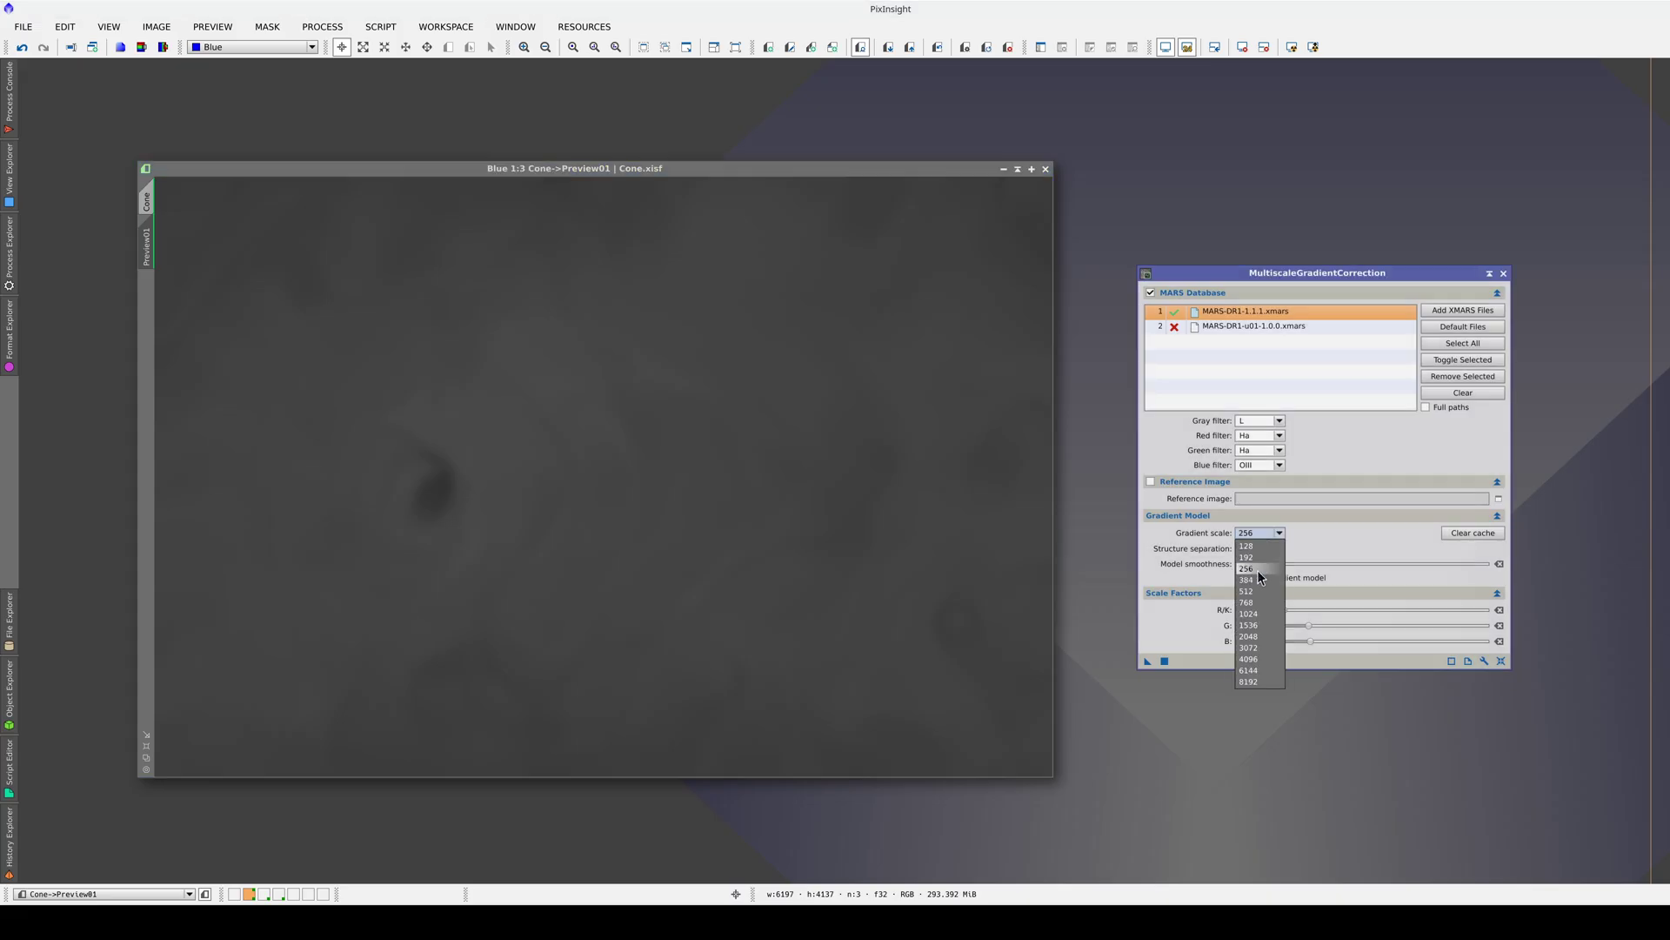
pyautogui.click(1257, 616)
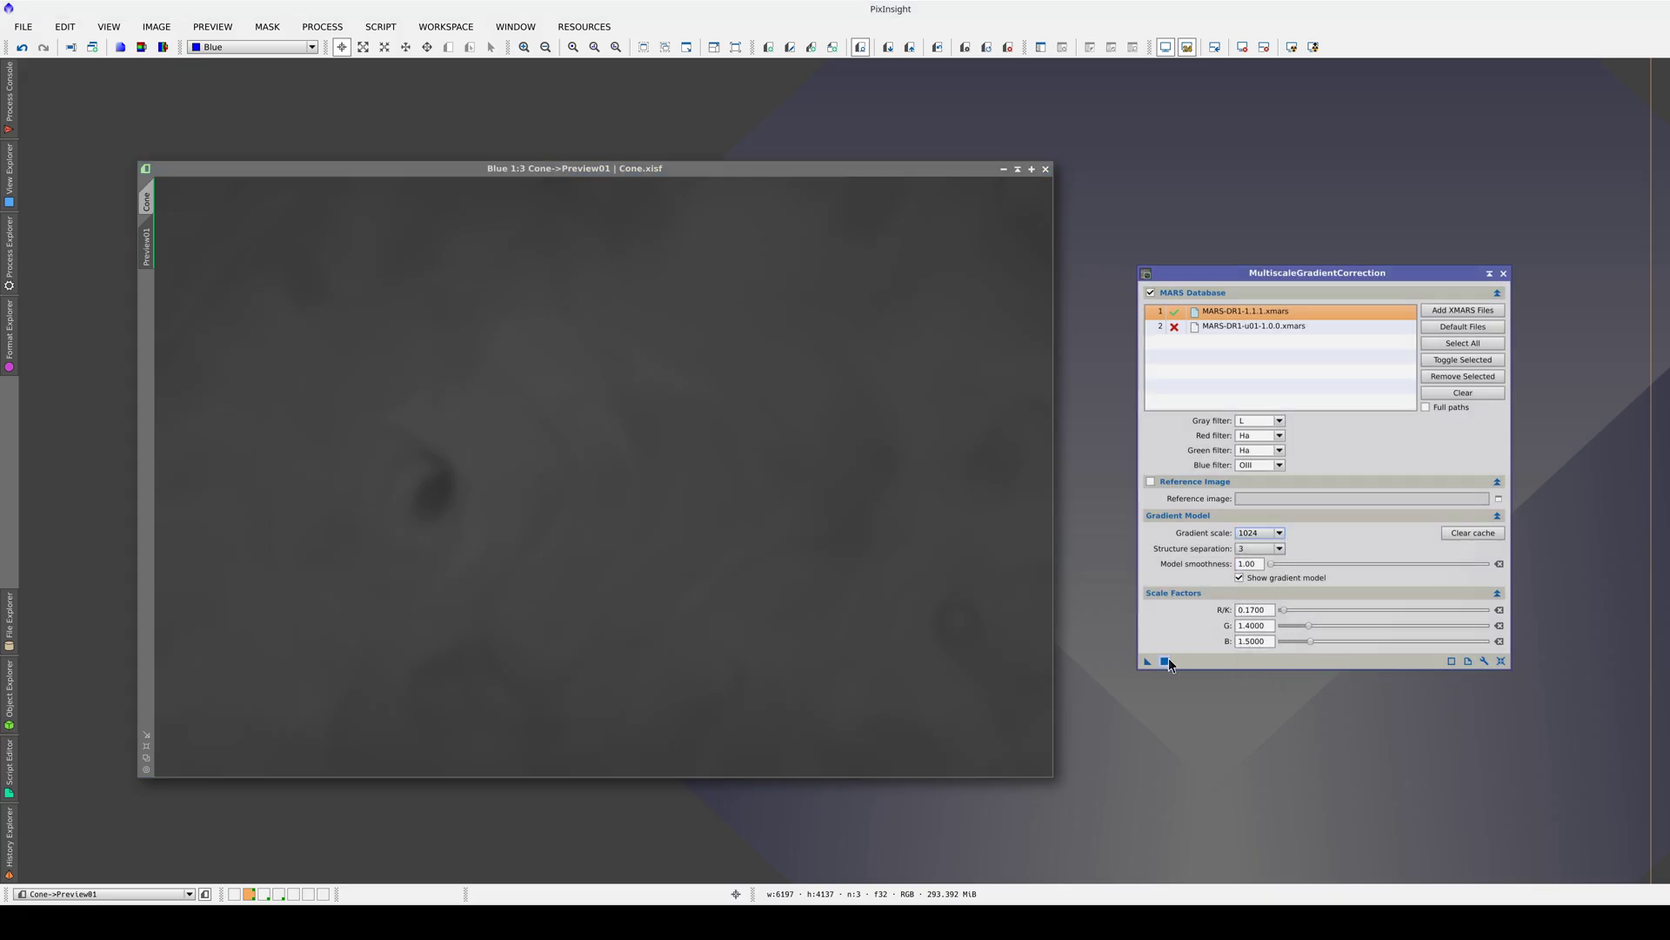
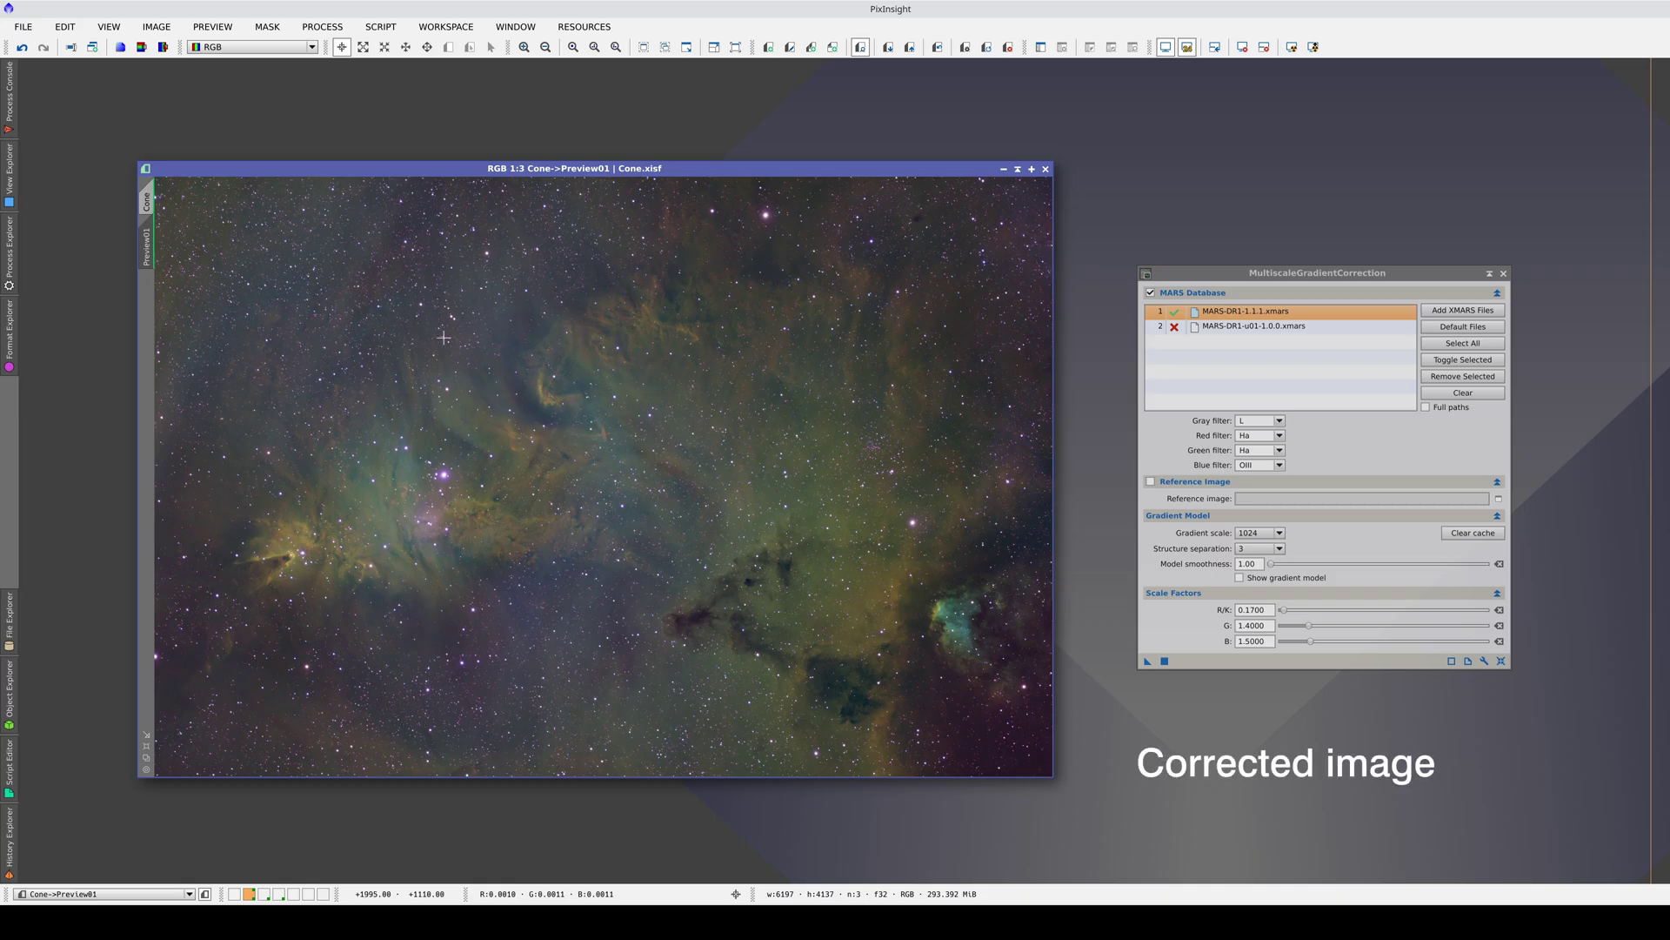
# Toggle the Cone preview repeatedly between its uncorrected and corrected states to compare the full RGB result.
pyautogui.hotkey('ctrl', 'z')
pyautogui.hotkey('ctrl', 'y')
pyautogui.hotkey('ctrl', 'z')
pyautogui.hotkey('ctrl', 'y')
pyautogui.hotkey('ctrl', 'shift', 'z')
pyautogui.hotkey('ctrl', 'shift', 'y')
pyautogui.hotkey('ctrl', 'shift', 'z')
pyautogui.hotkey('ctrl', 'shift', 'y')
pyautogui.hotkey('ctrl', 'shift', 'z')
pyautogui.hotkey('ctrl', 'shift', 'y')
pyautogui.hotkey('ctrl', 'shift', 'z')
pyautogui.hotkey('ctrl', 'shift', 'y')
pyautogui.hotkey('ctrl', 'shift', 'z')
pyautogui.hotkey('ctrl', 'shift', 'y')
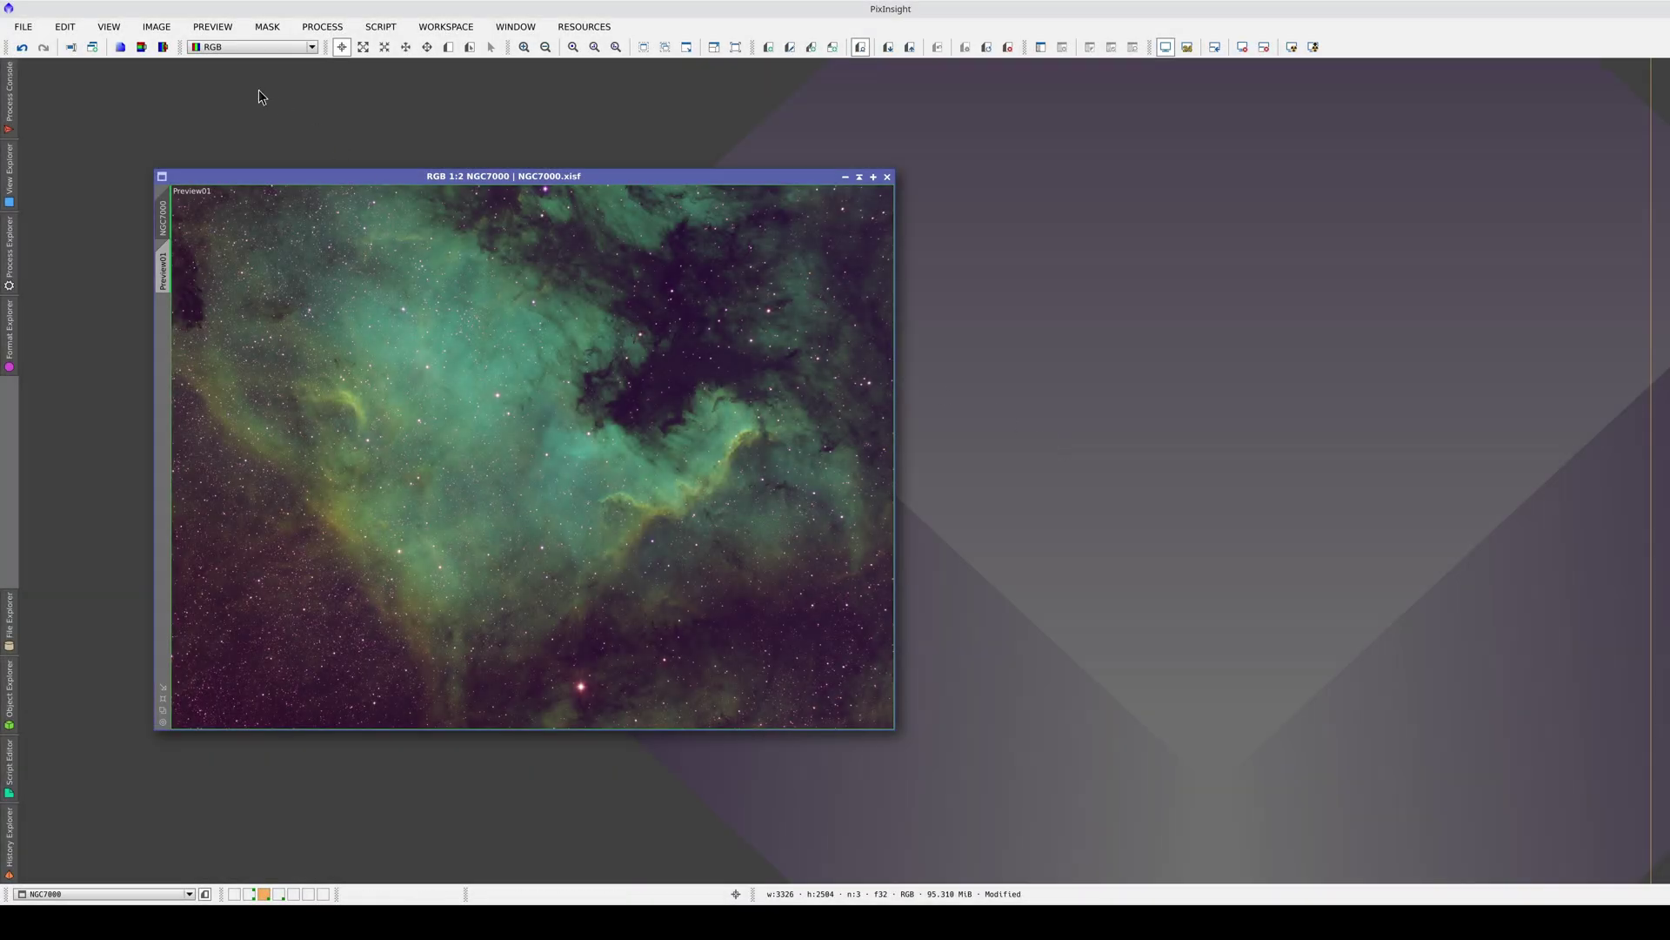
# Examine the red, green and blue channels of the NGC7000 image one by one and return to the RGB display.
pyautogui.scroll(-1, 240, 50)
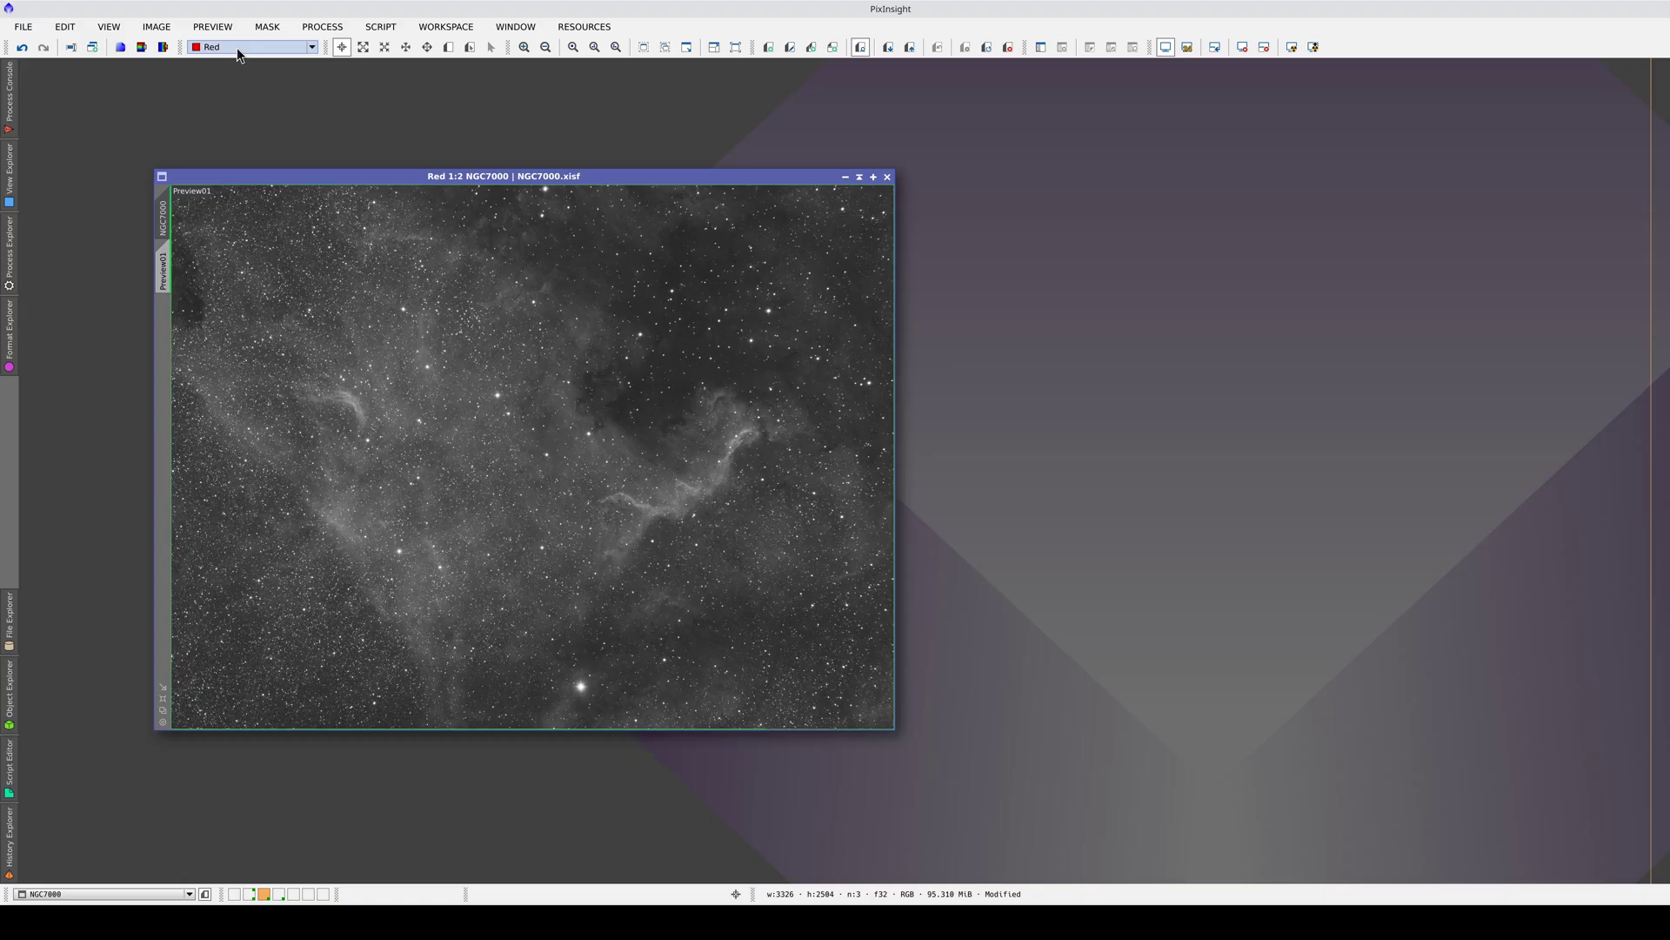
pyautogui.scroll(-1, 241, 50)
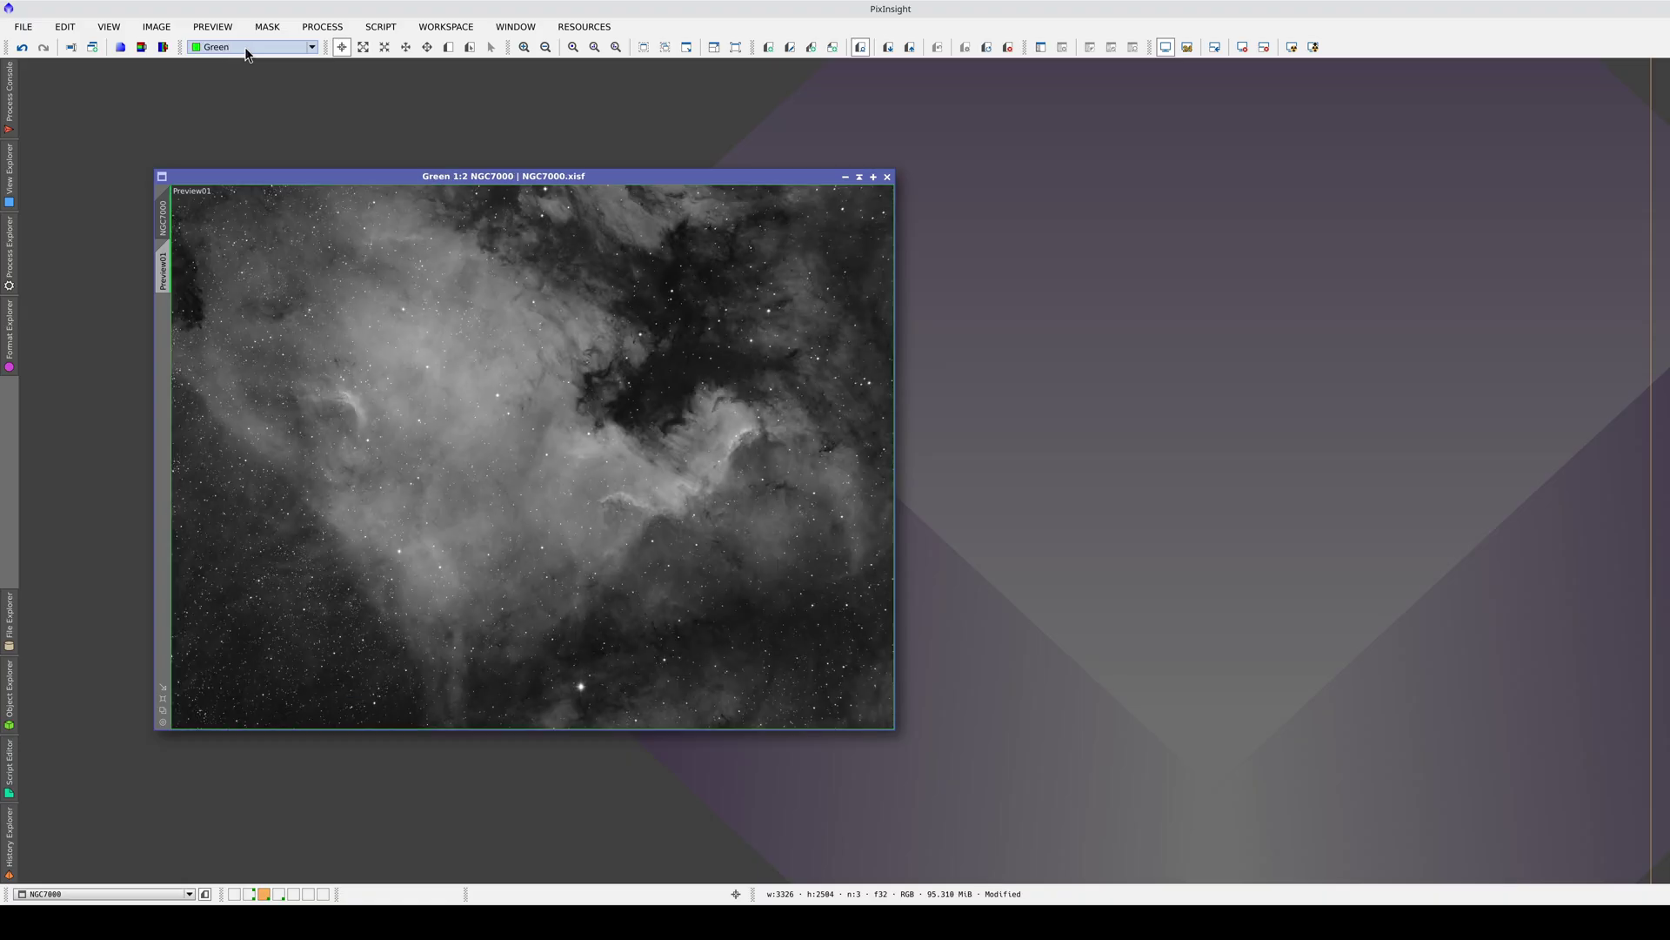
pyautogui.scroll(-1, 245, 54)
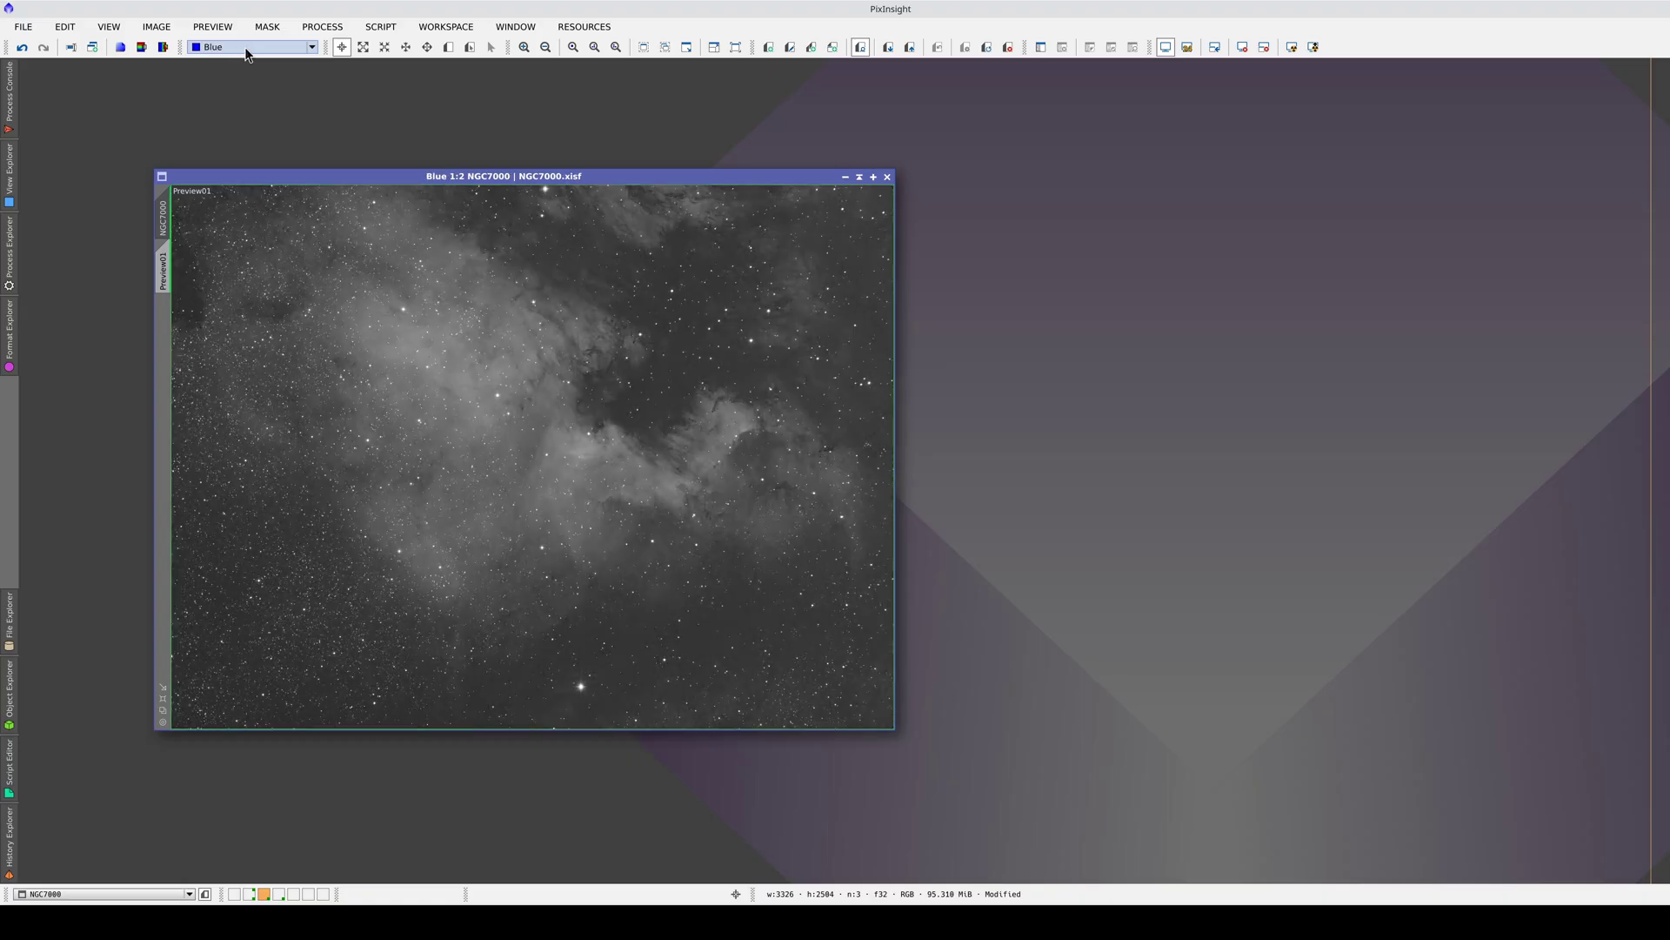
pyautogui.scroll(3, 245, 54)
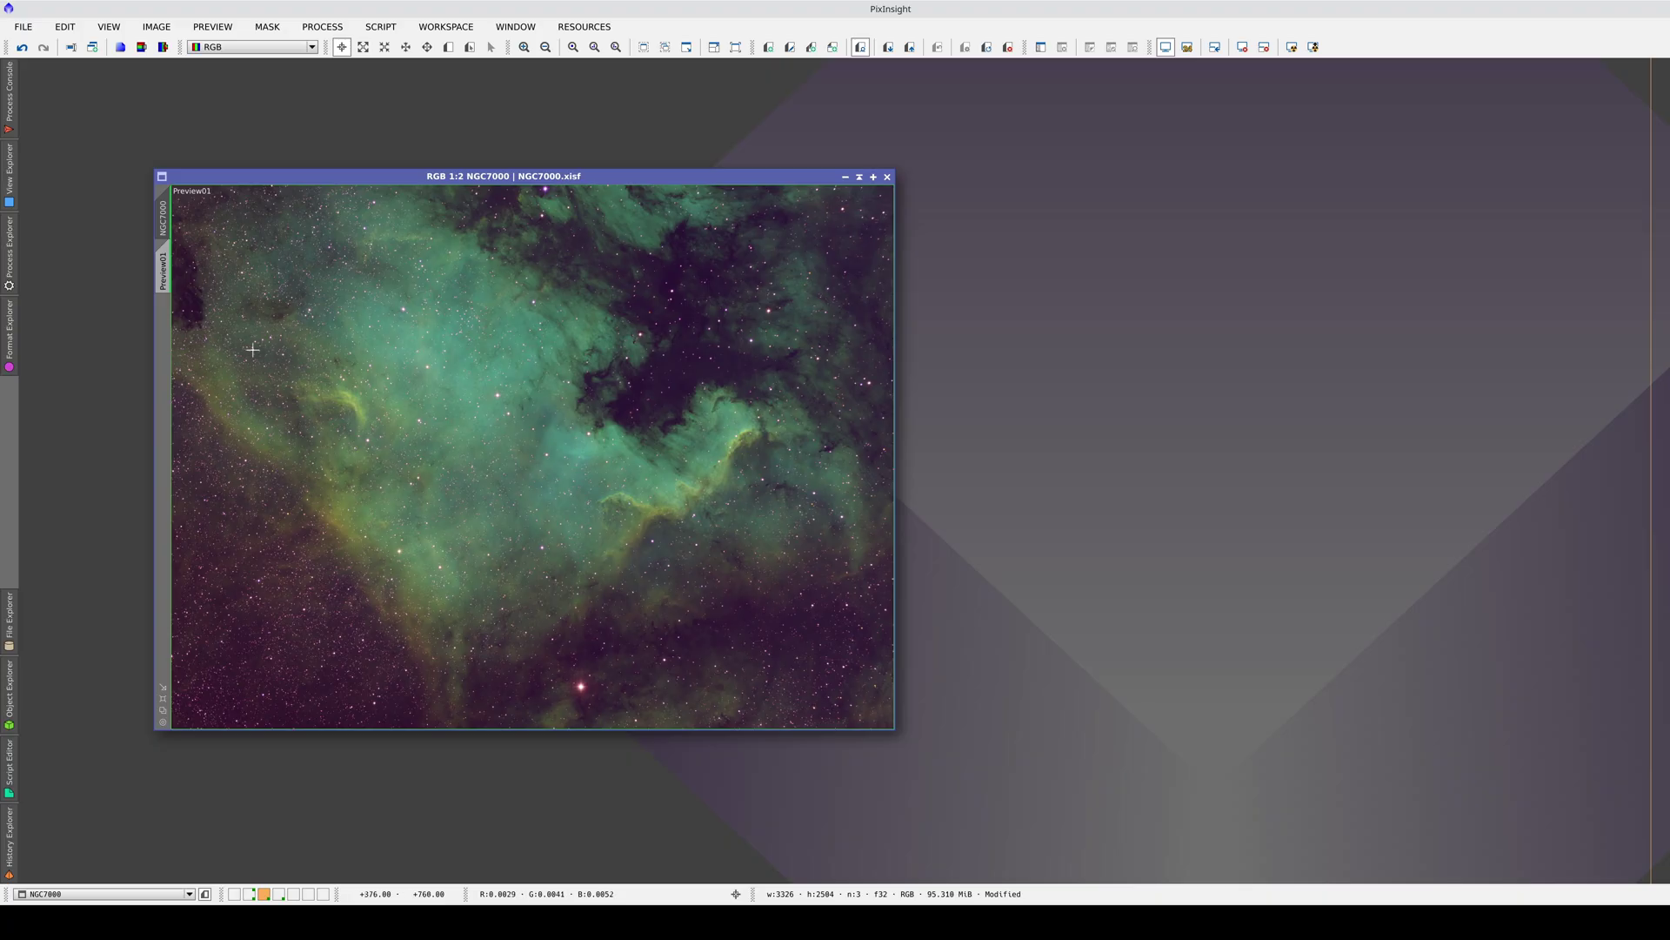
# Apply SpectrophotometricFluxCalibration in narrowband mode to the NGC7000 image and close its graph report.
pyautogui.click(11, 255)
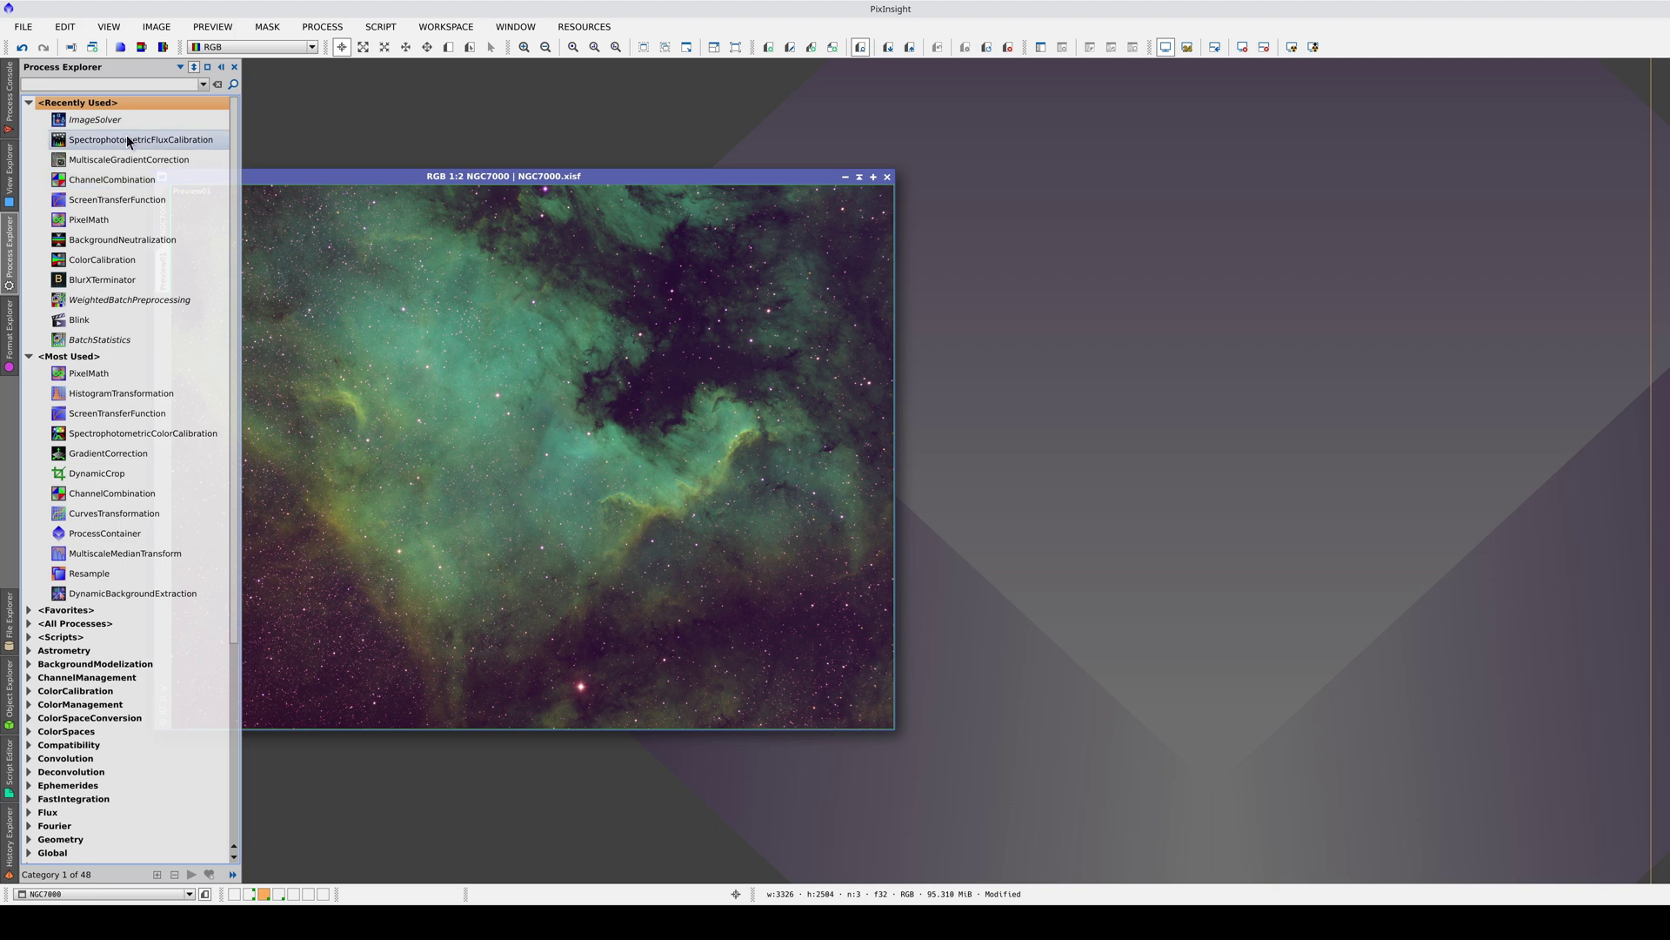
pyautogui.doubleClick(131, 140)
pyautogui.click(1303, 327)
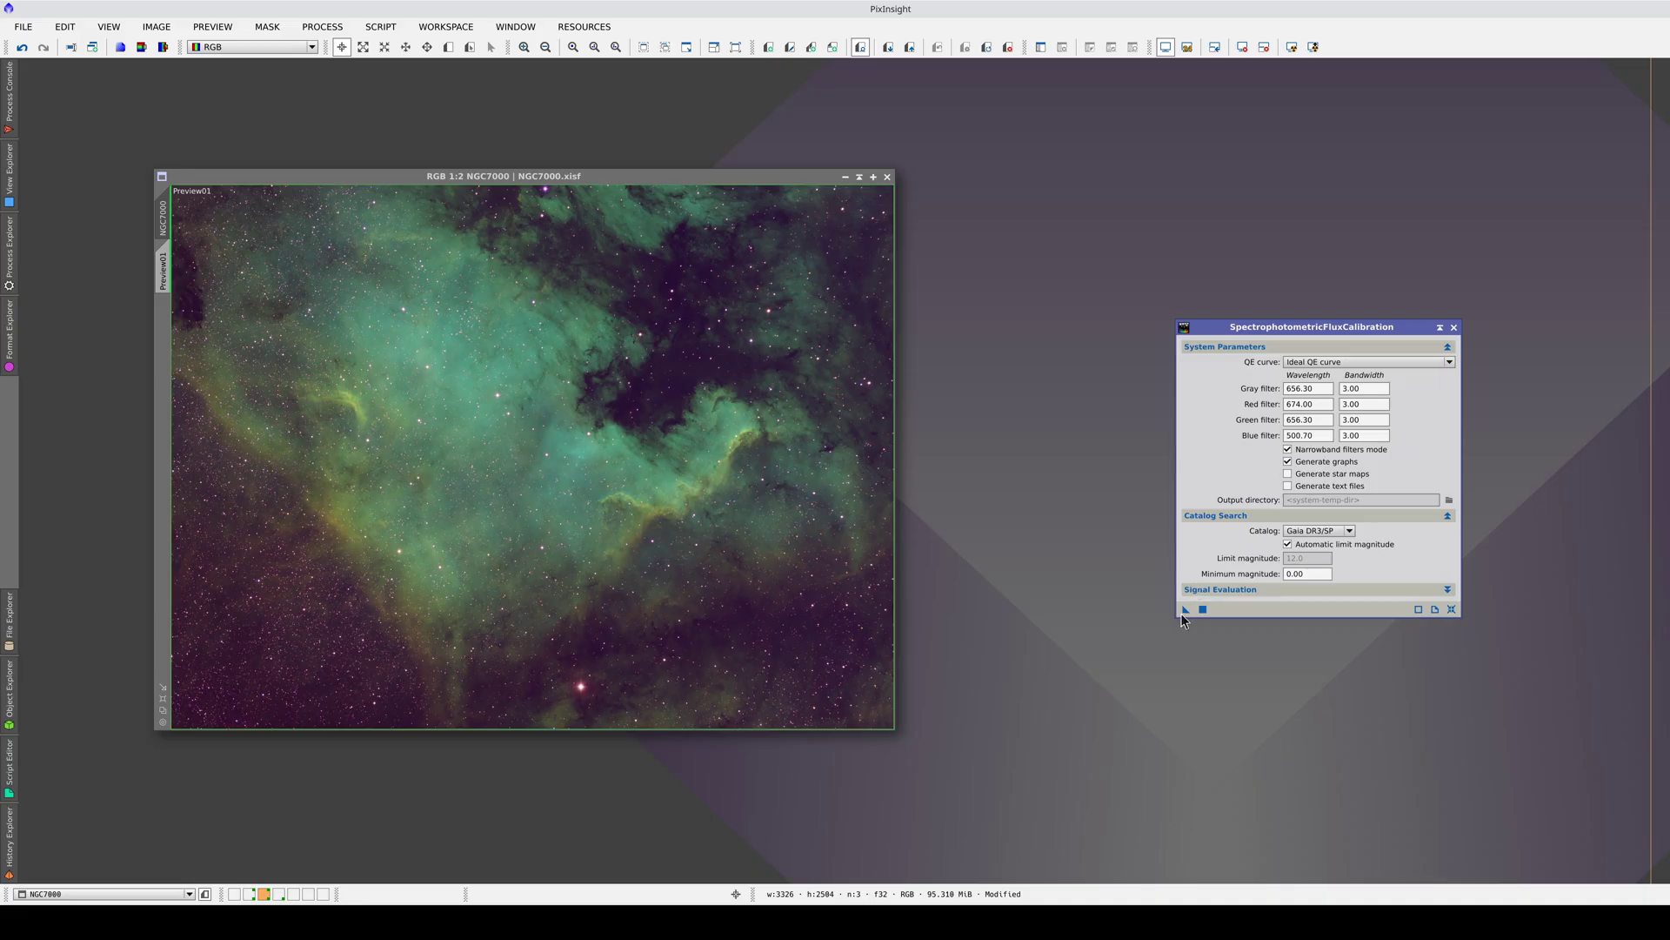
pyautogui.moveTo(1186, 609); pyautogui.dragTo(663, 541)
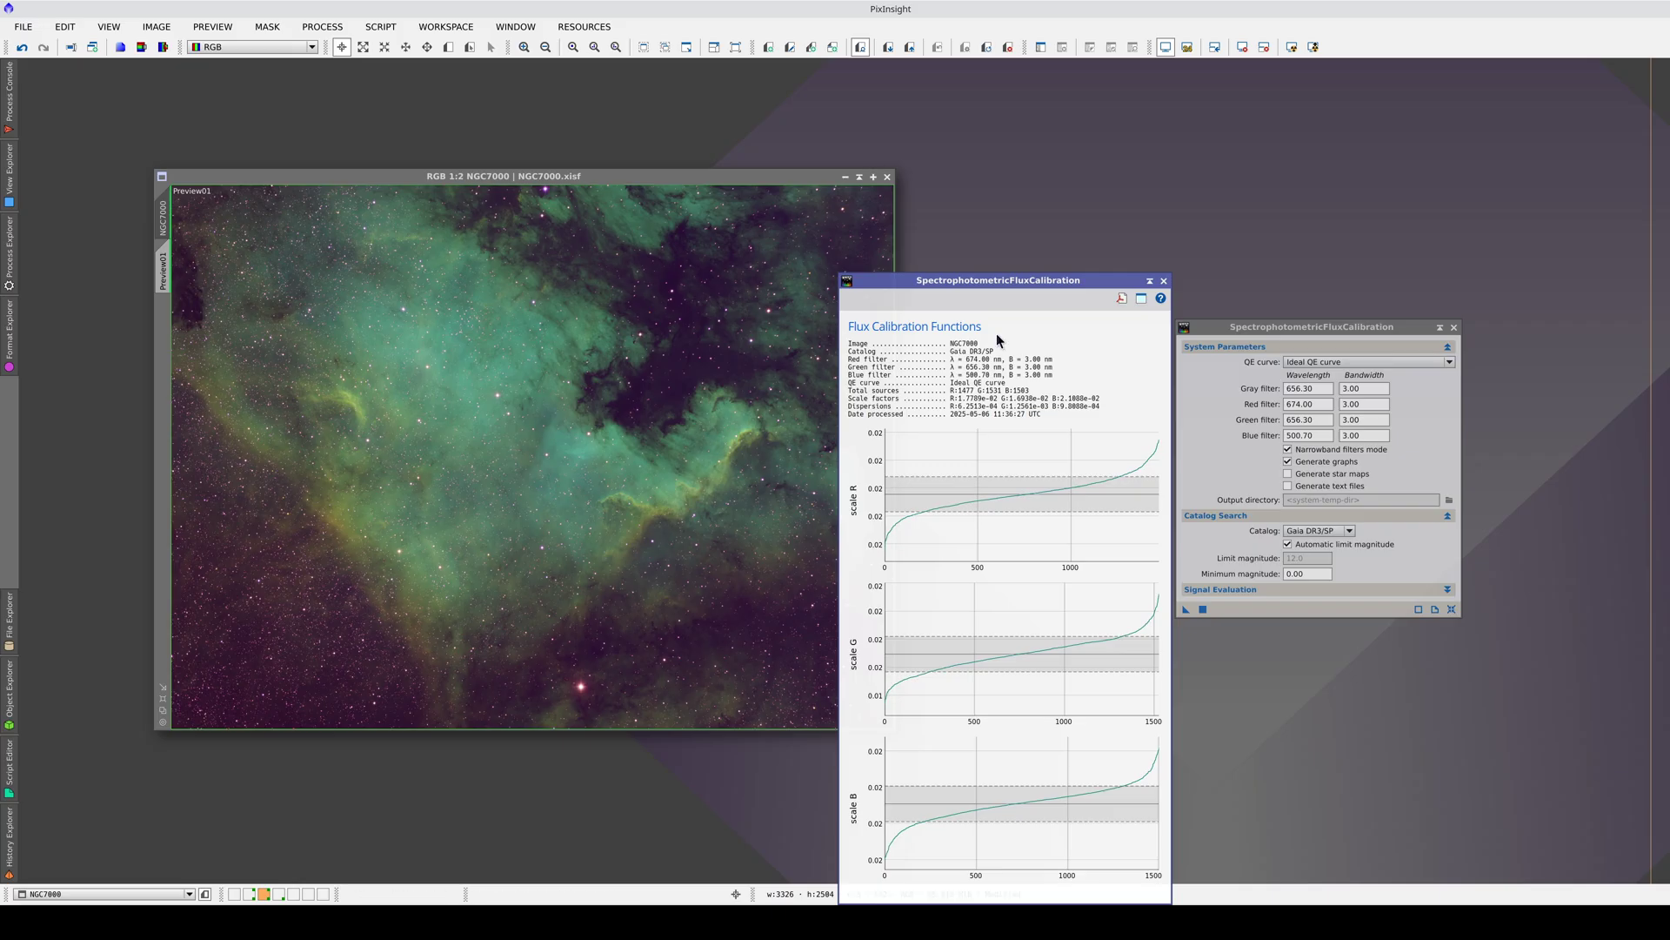
pyautogui.click(1163, 280)
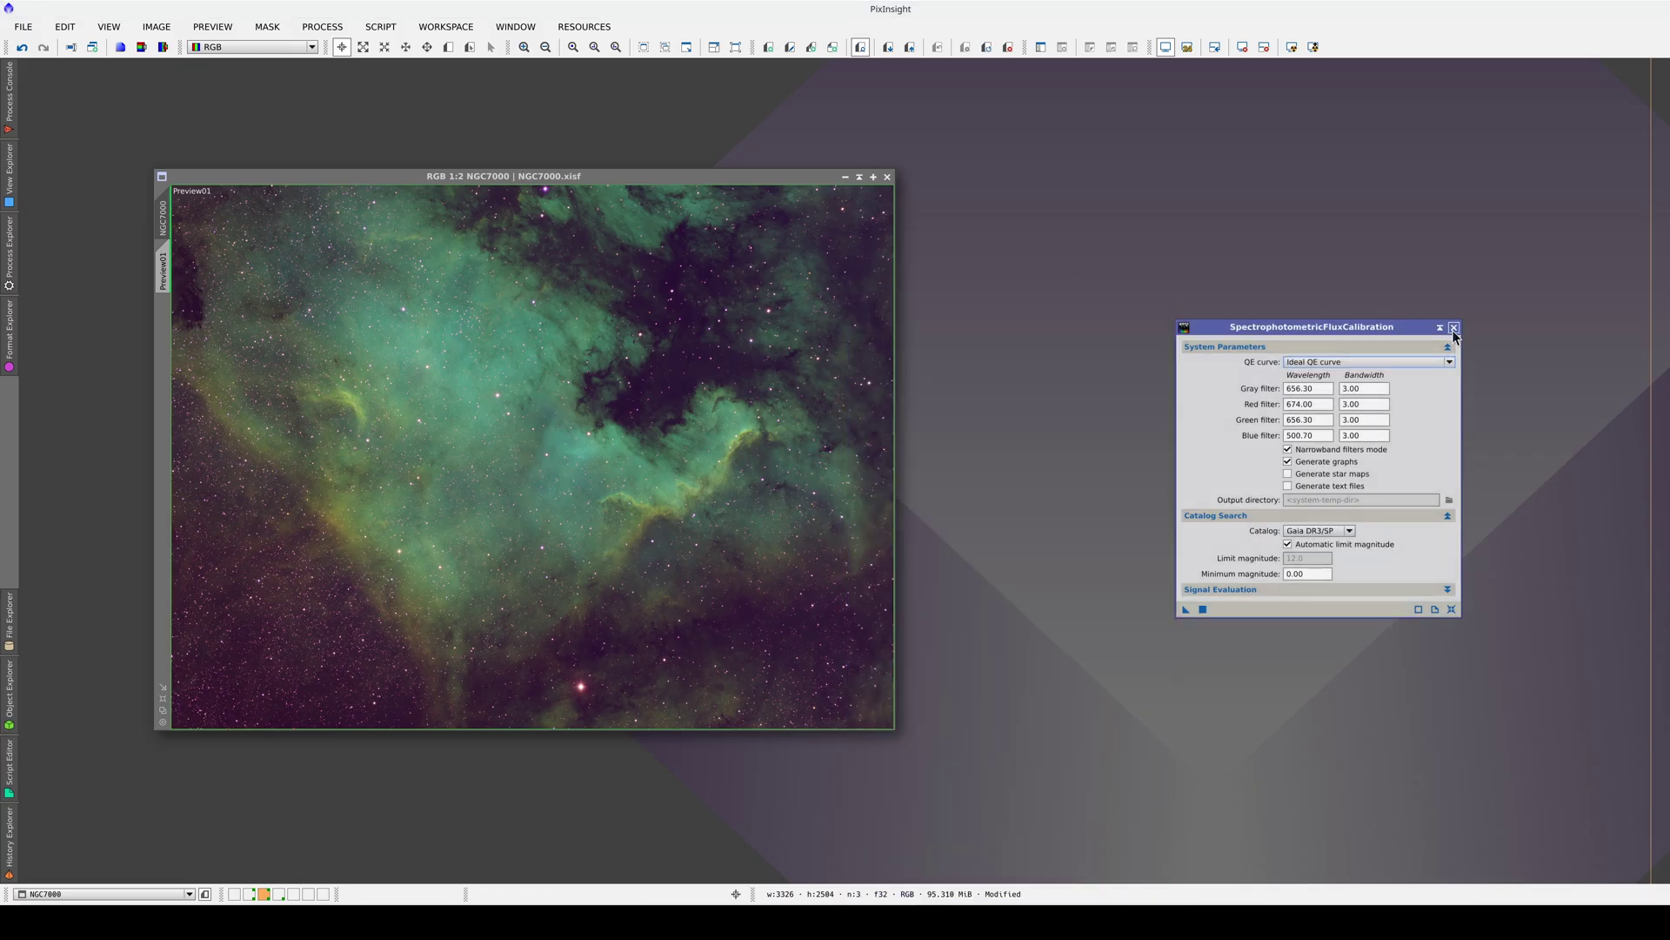
# Close the flux calibration dialog and set the MARS red and green filters to Ha and the blue filter to OIII.
pyautogui.click(1453, 328)
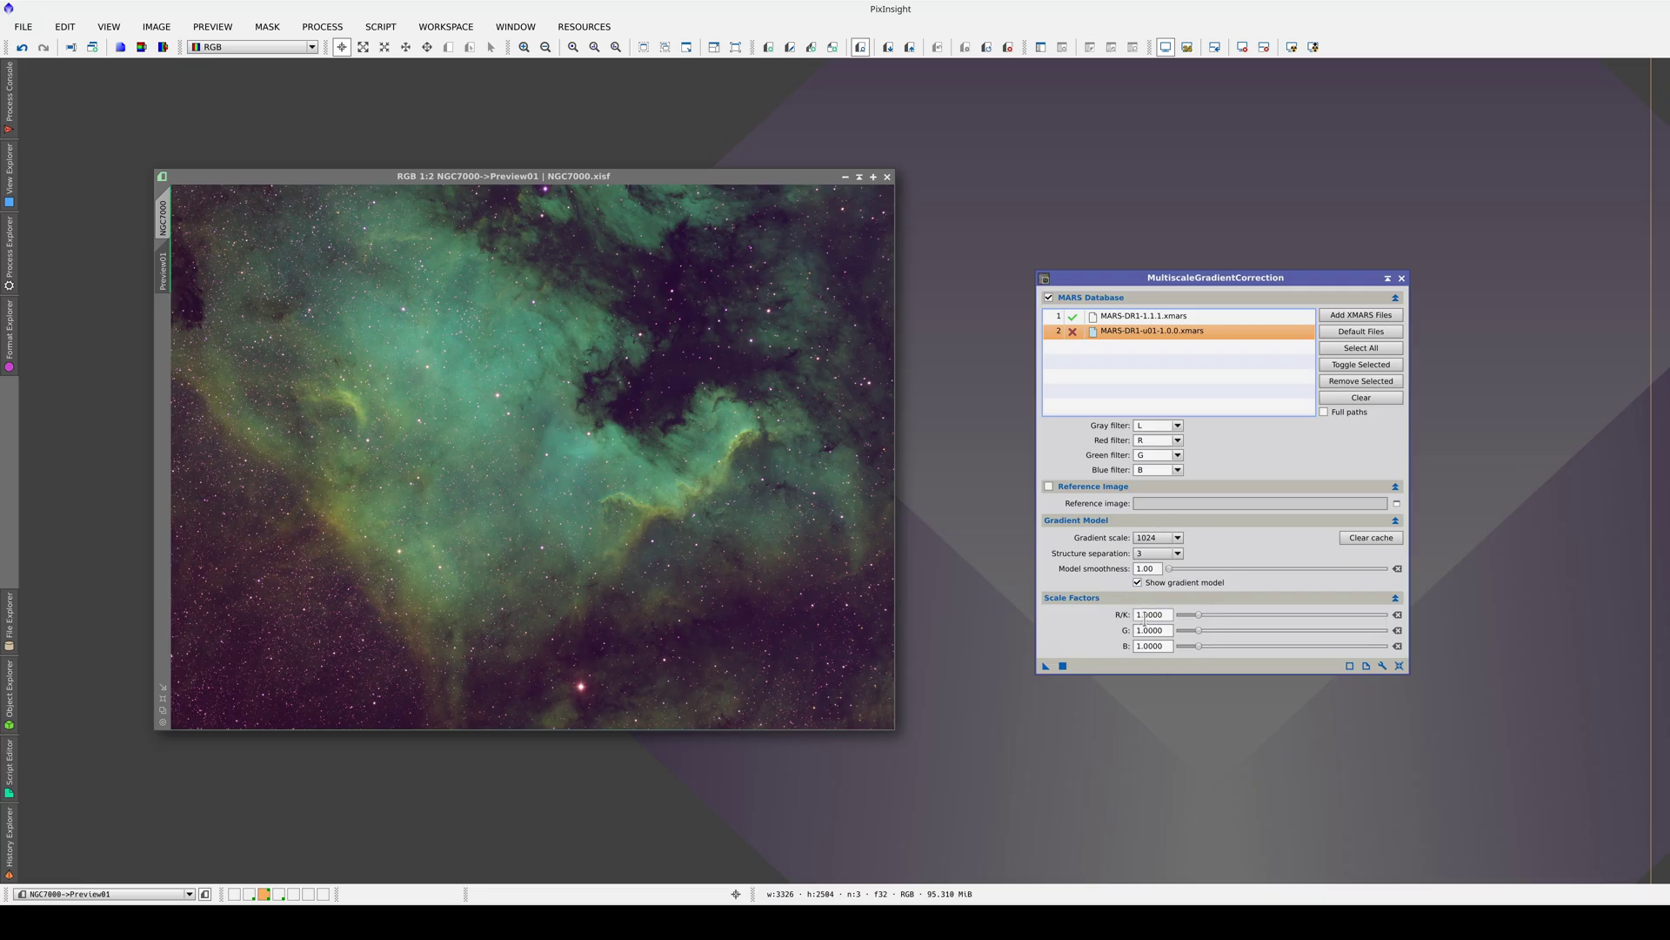
pyautogui.click(1178, 442)
pyautogui.click(1165, 490)
pyautogui.click(1178, 456)
pyautogui.click(1165, 501)
pyautogui.click(1178, 470)
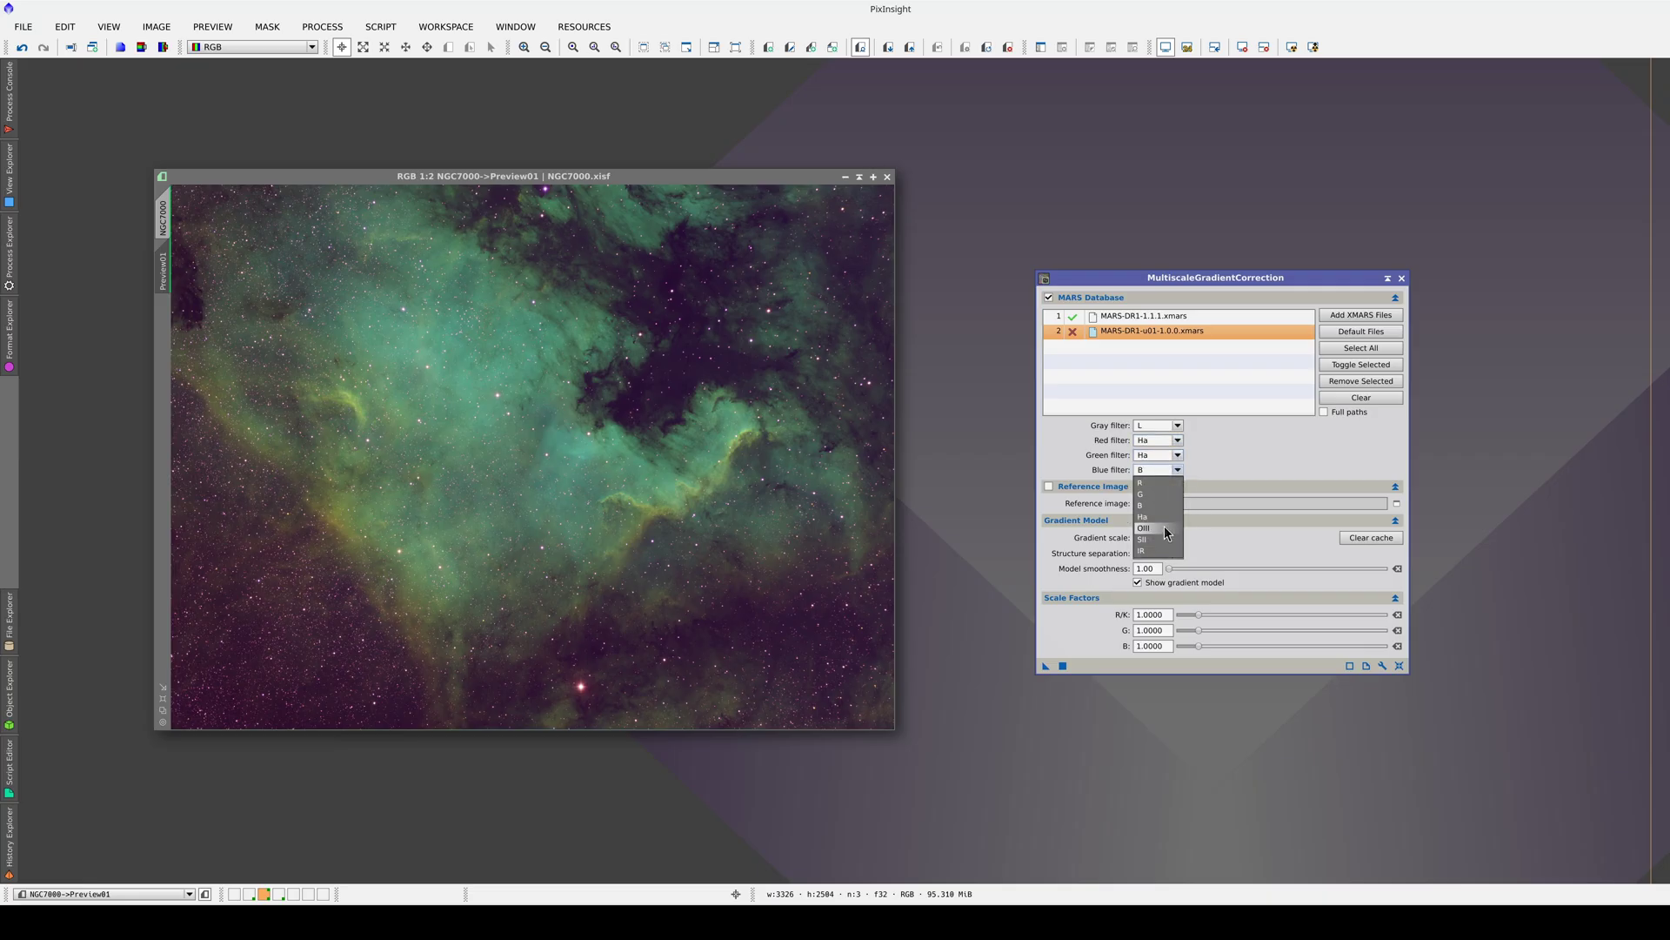
pyautogui.click(1168, 529)
# Run the gradient correction on the NGC7000 preview with gradient model display disabled, and inspect the red channel before and after.
pyautogui.click(1138, 582)
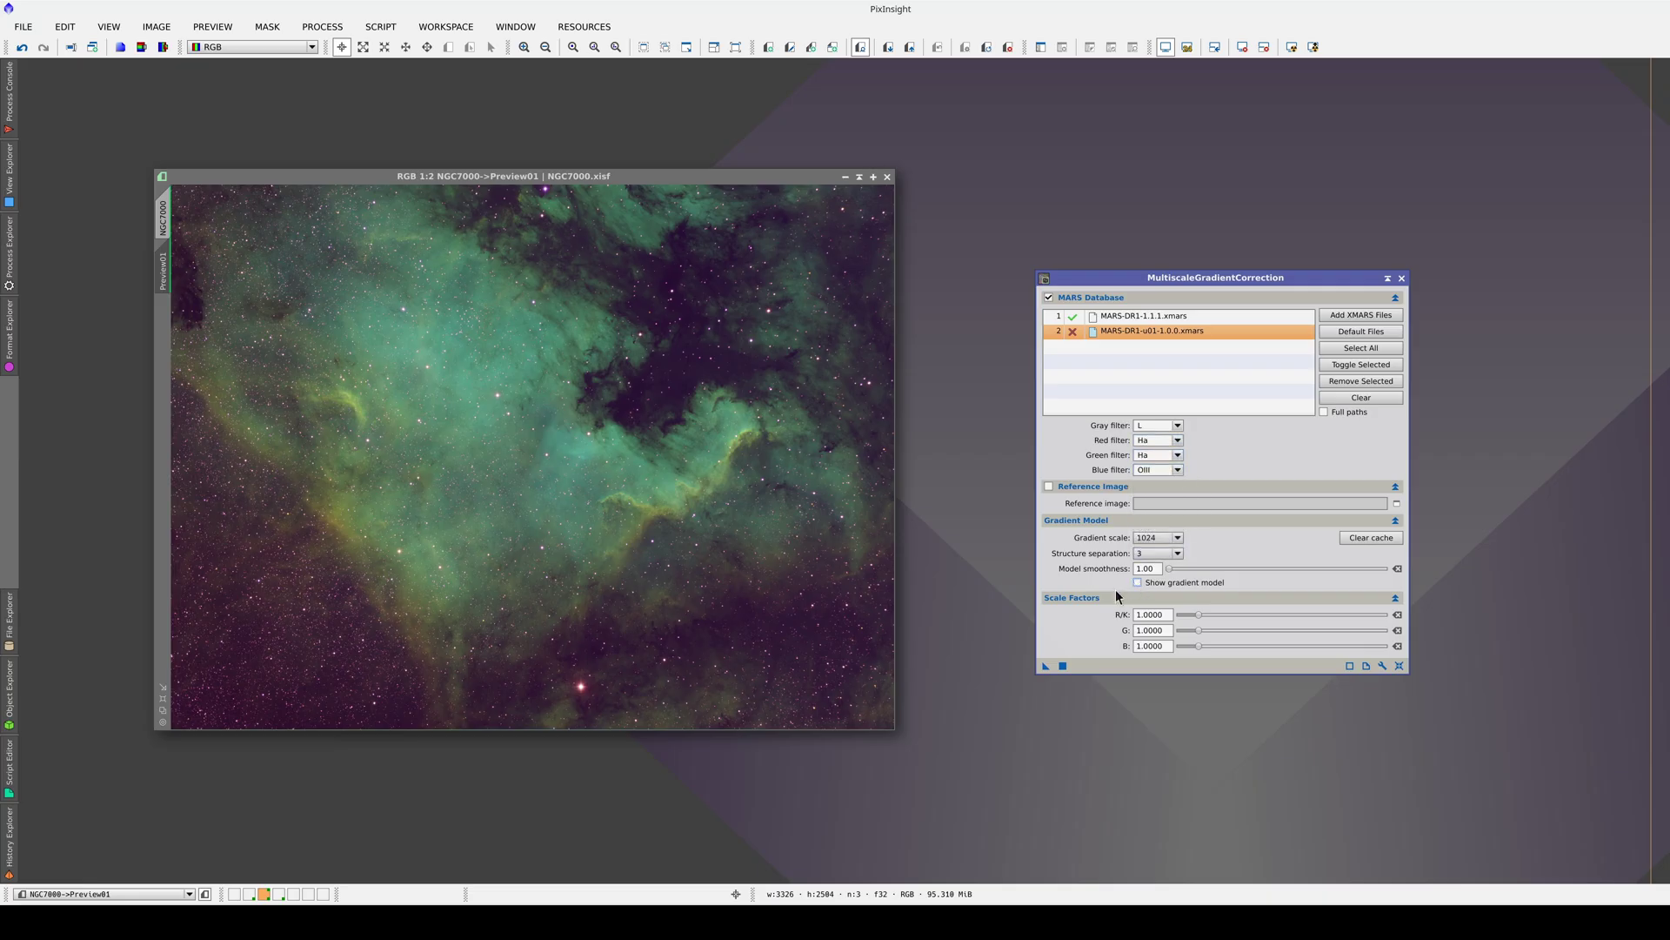
pyautogui.click(1046, 665)
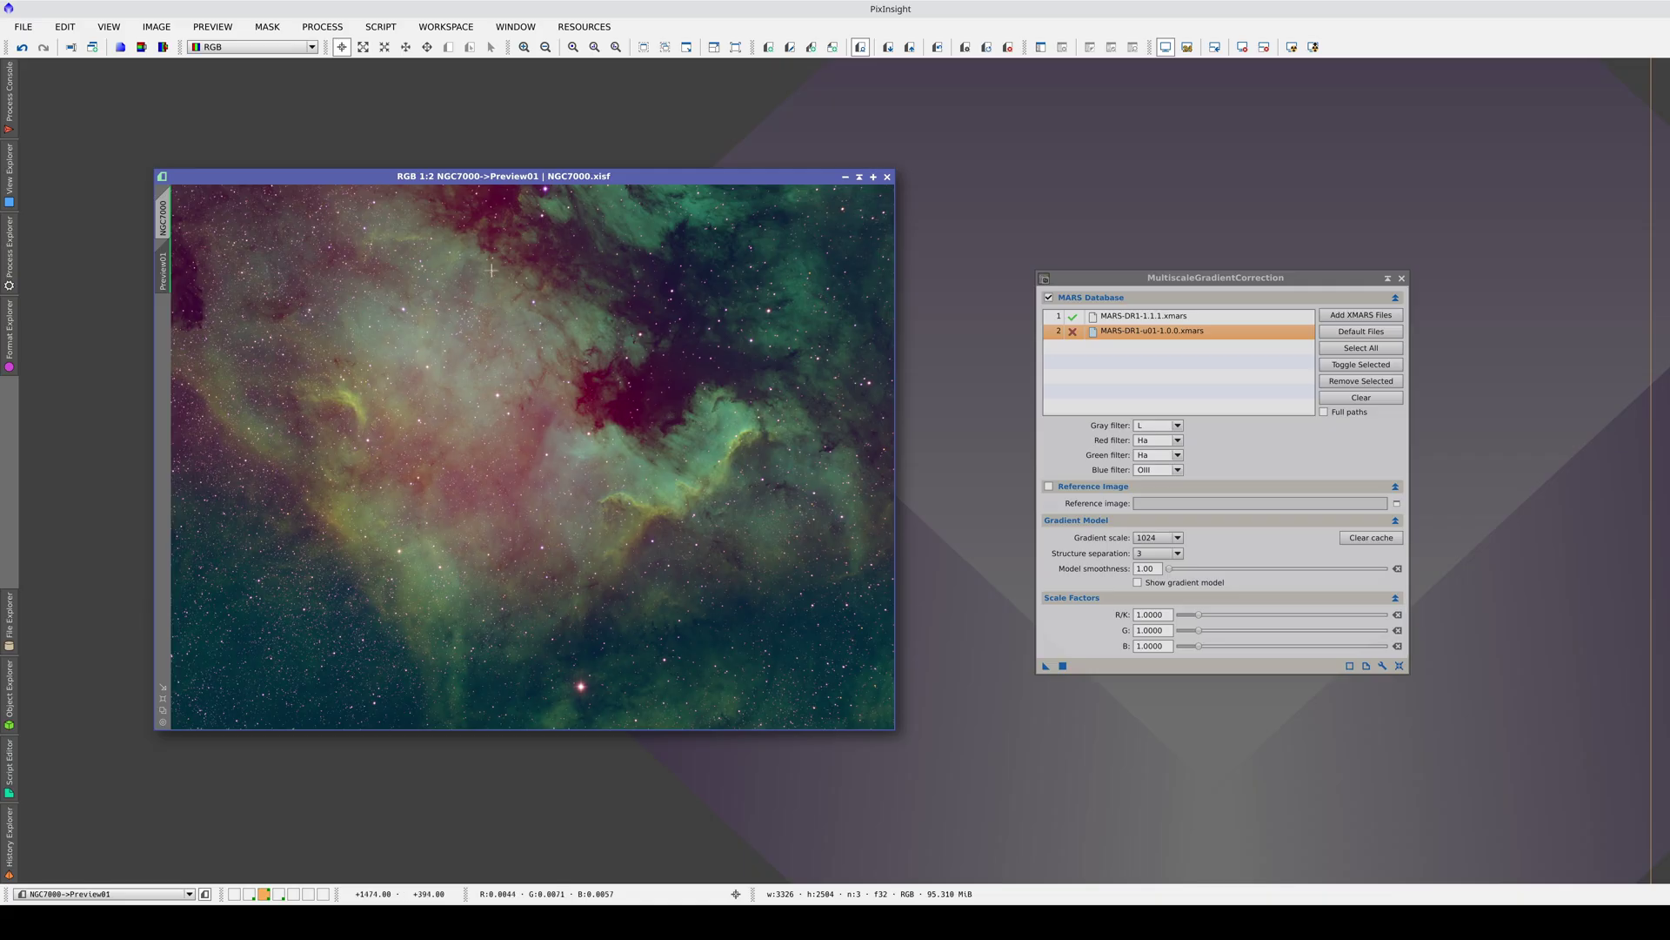
pyautogui.click(243, 47)
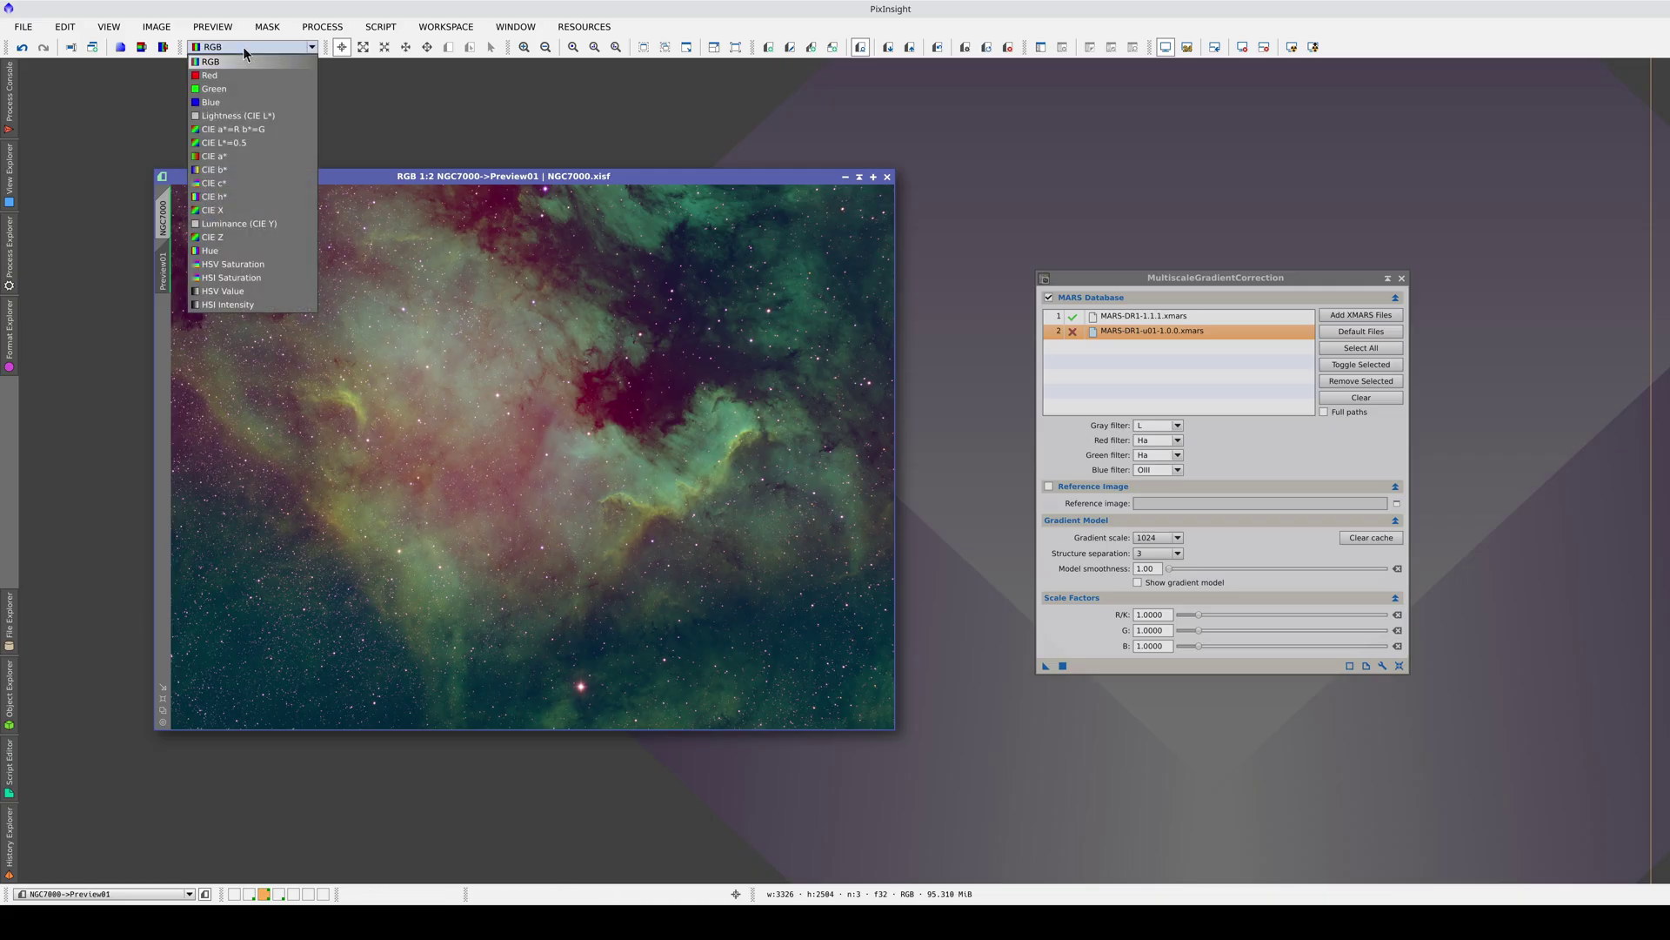
pyautogui.click(244, 77)
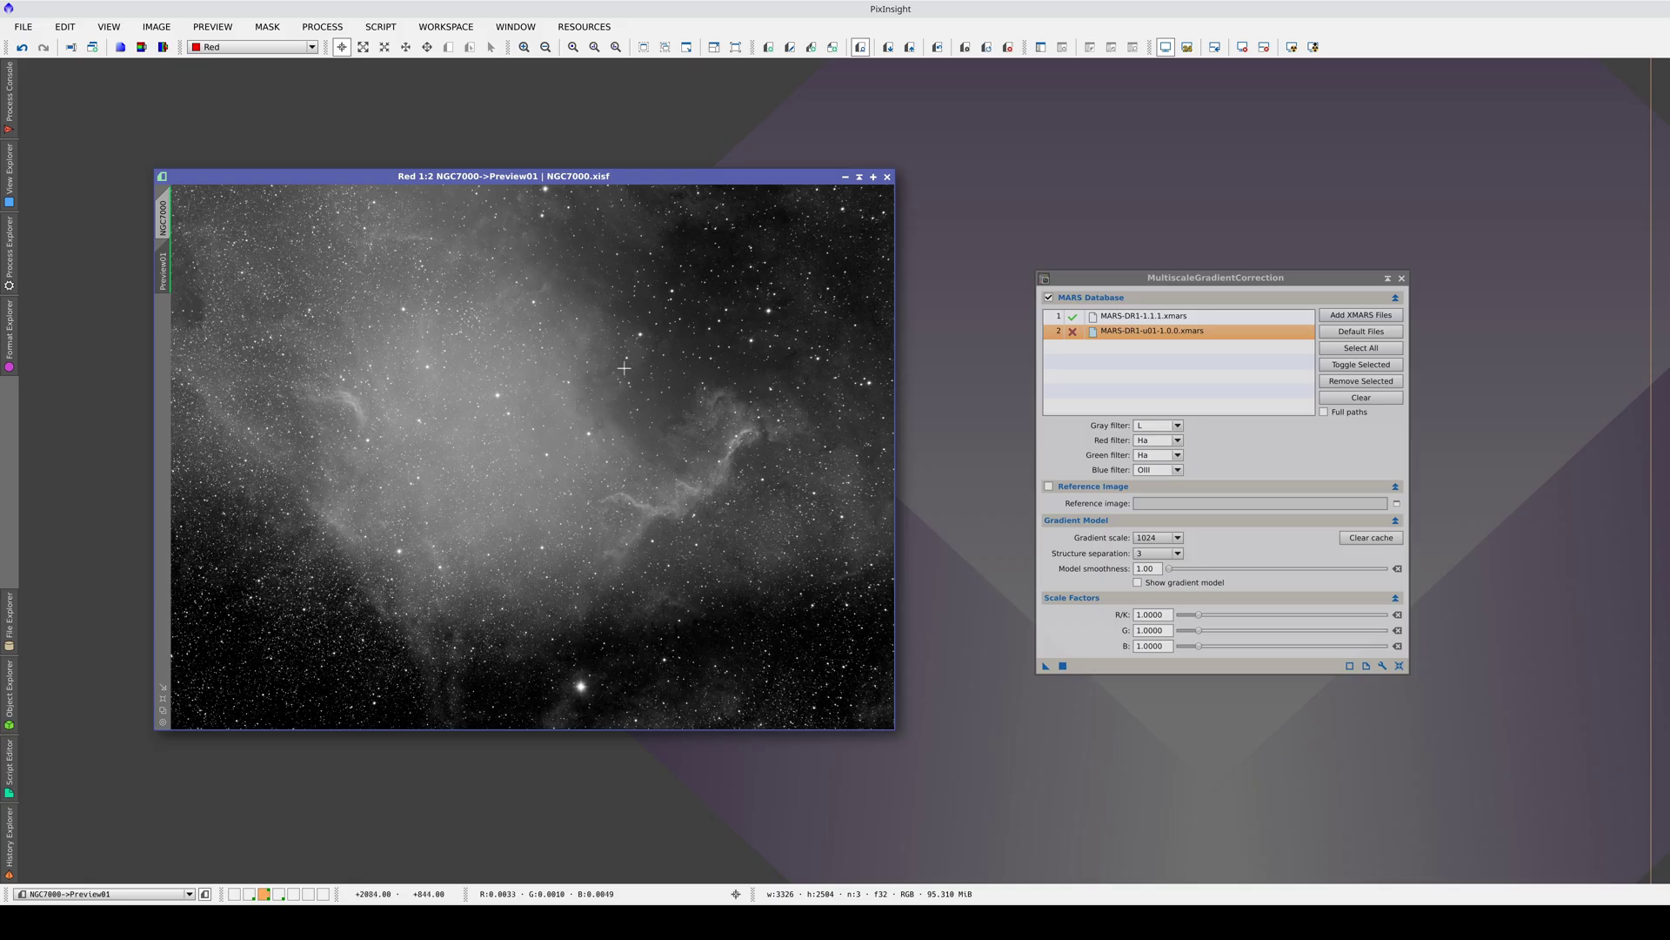
pyautogui.moveTo(940, 47); pyautogui.dragTo(940, 47)
# Set the gradient scale to 256 and rerun the correction on the NGC7000 preview.
pyautogui.click(1164, 540)
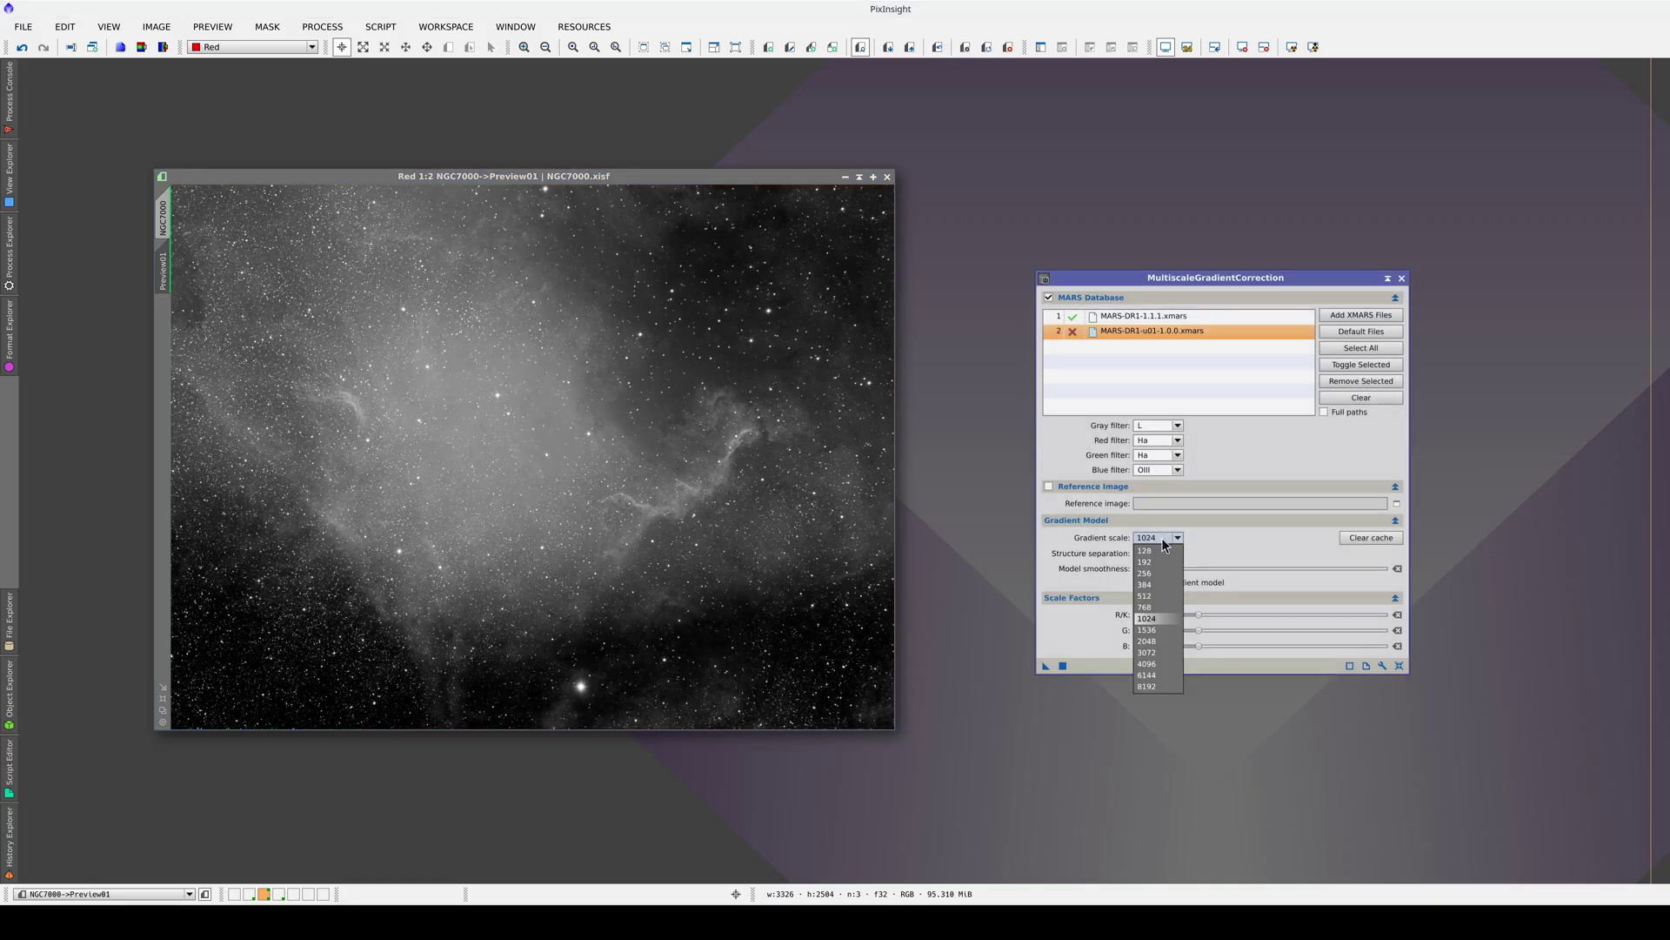
pyautogui.click(1156, 572)
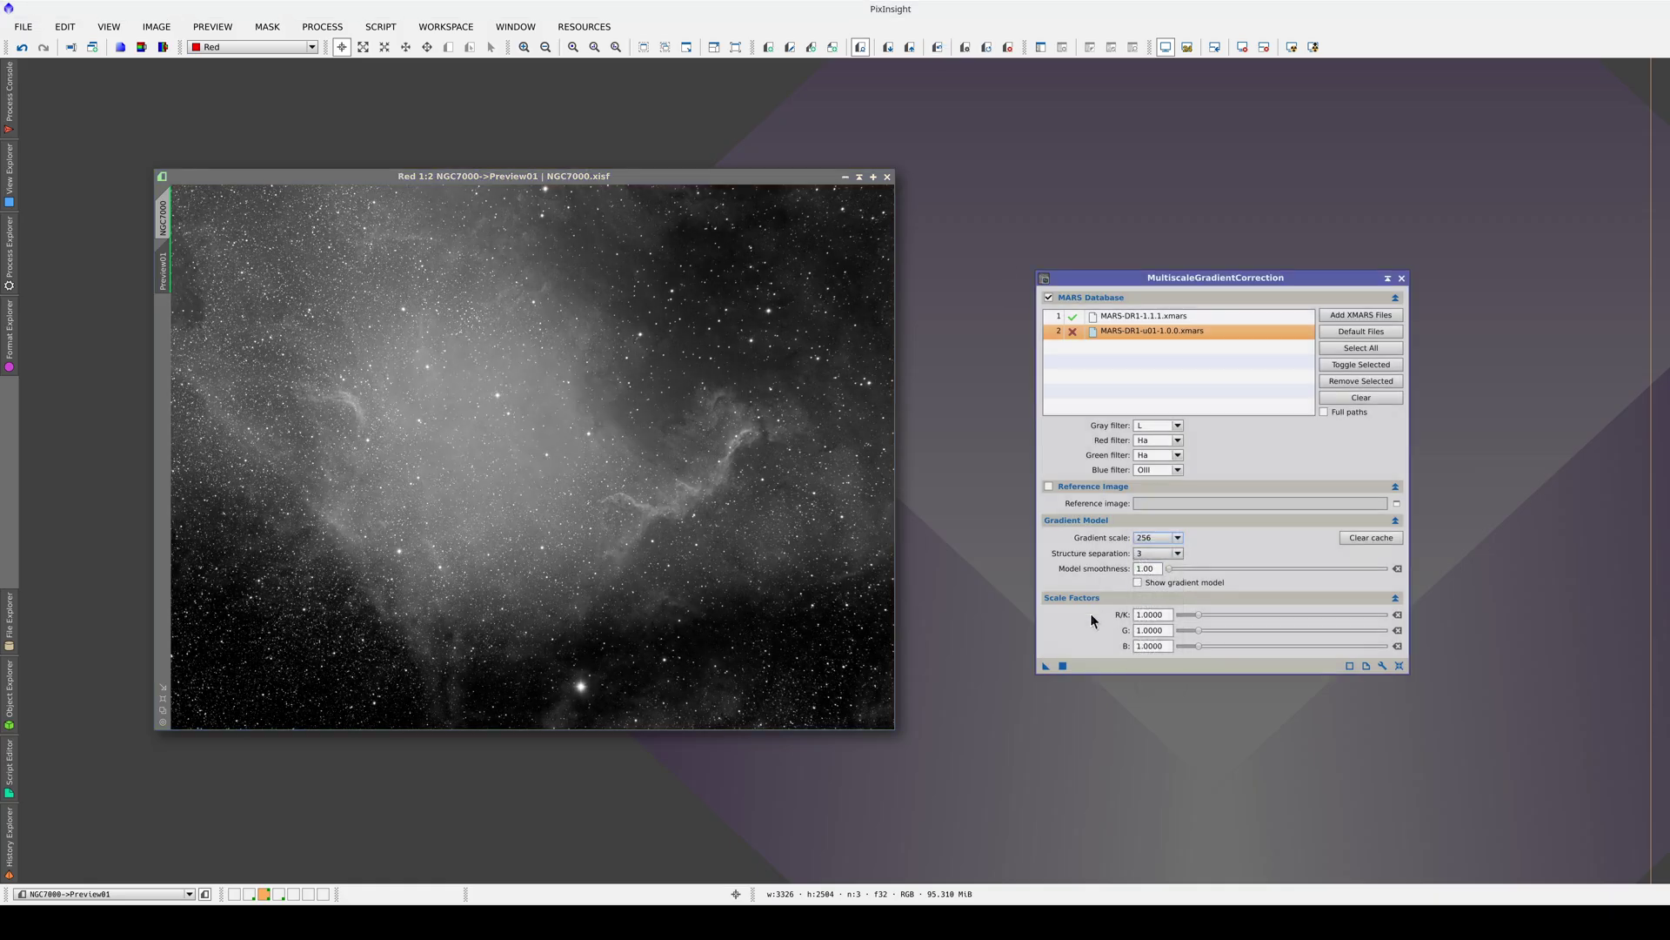
pyautogui.moveTo(863, 640); pyautogui.dragTo(738, 622)
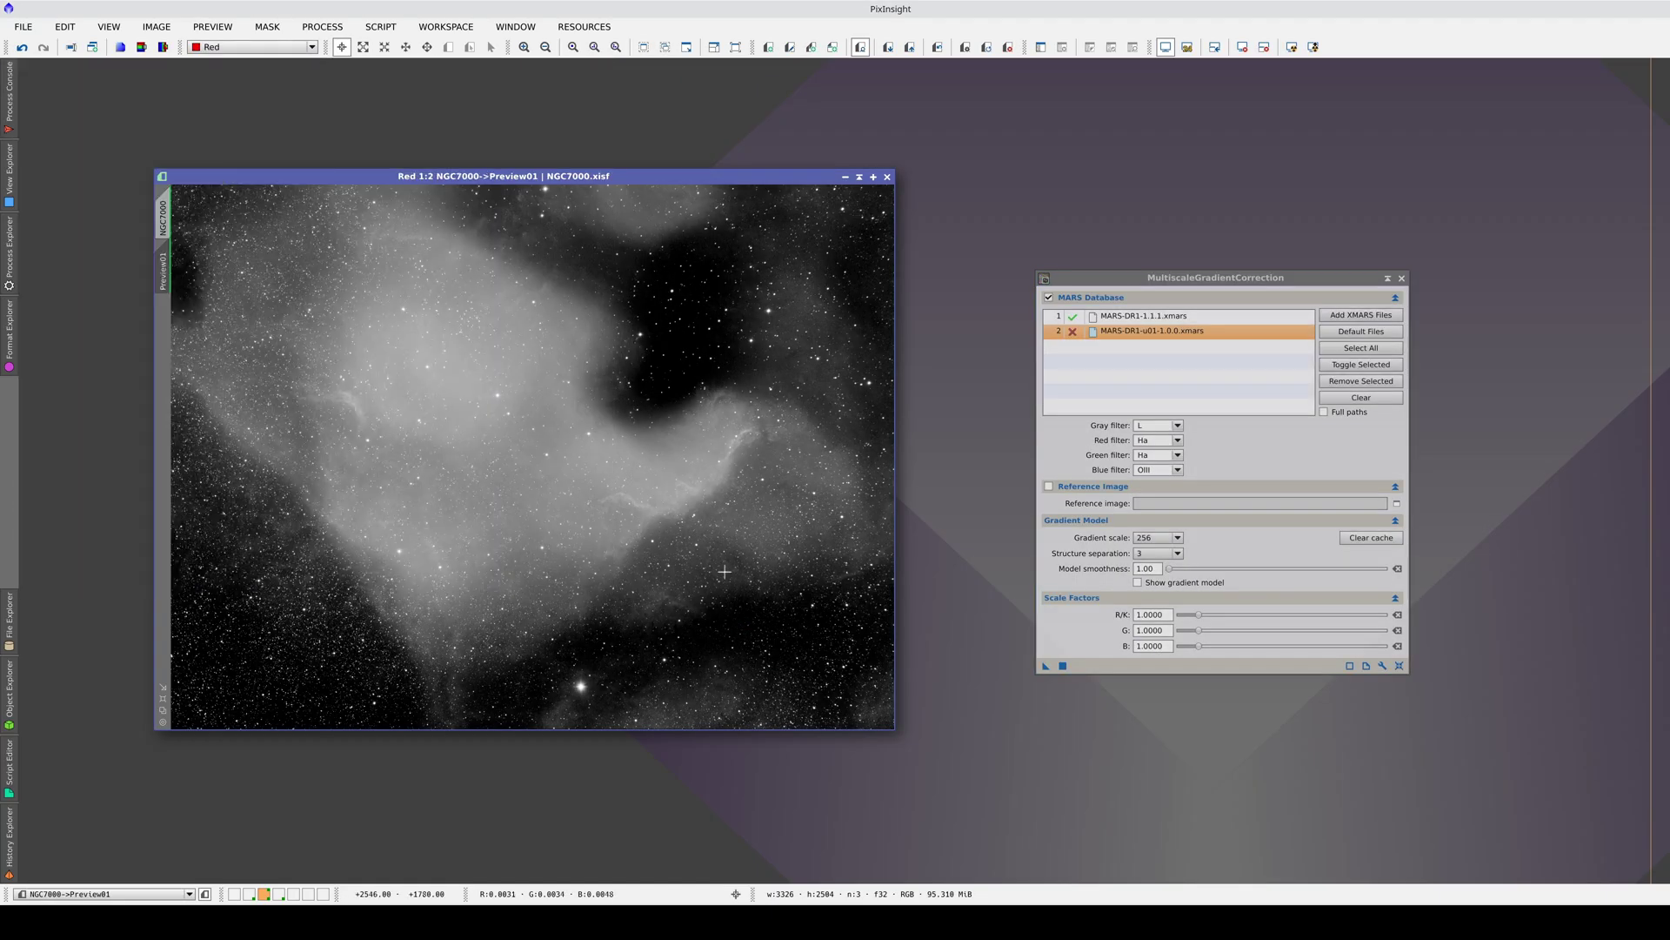
# Toggle the preview between its uncorrected and corrected states to compare the red channel at gradient scale 256.
pyautogui.click(937, 48)
pyautogui.click(937, 49)
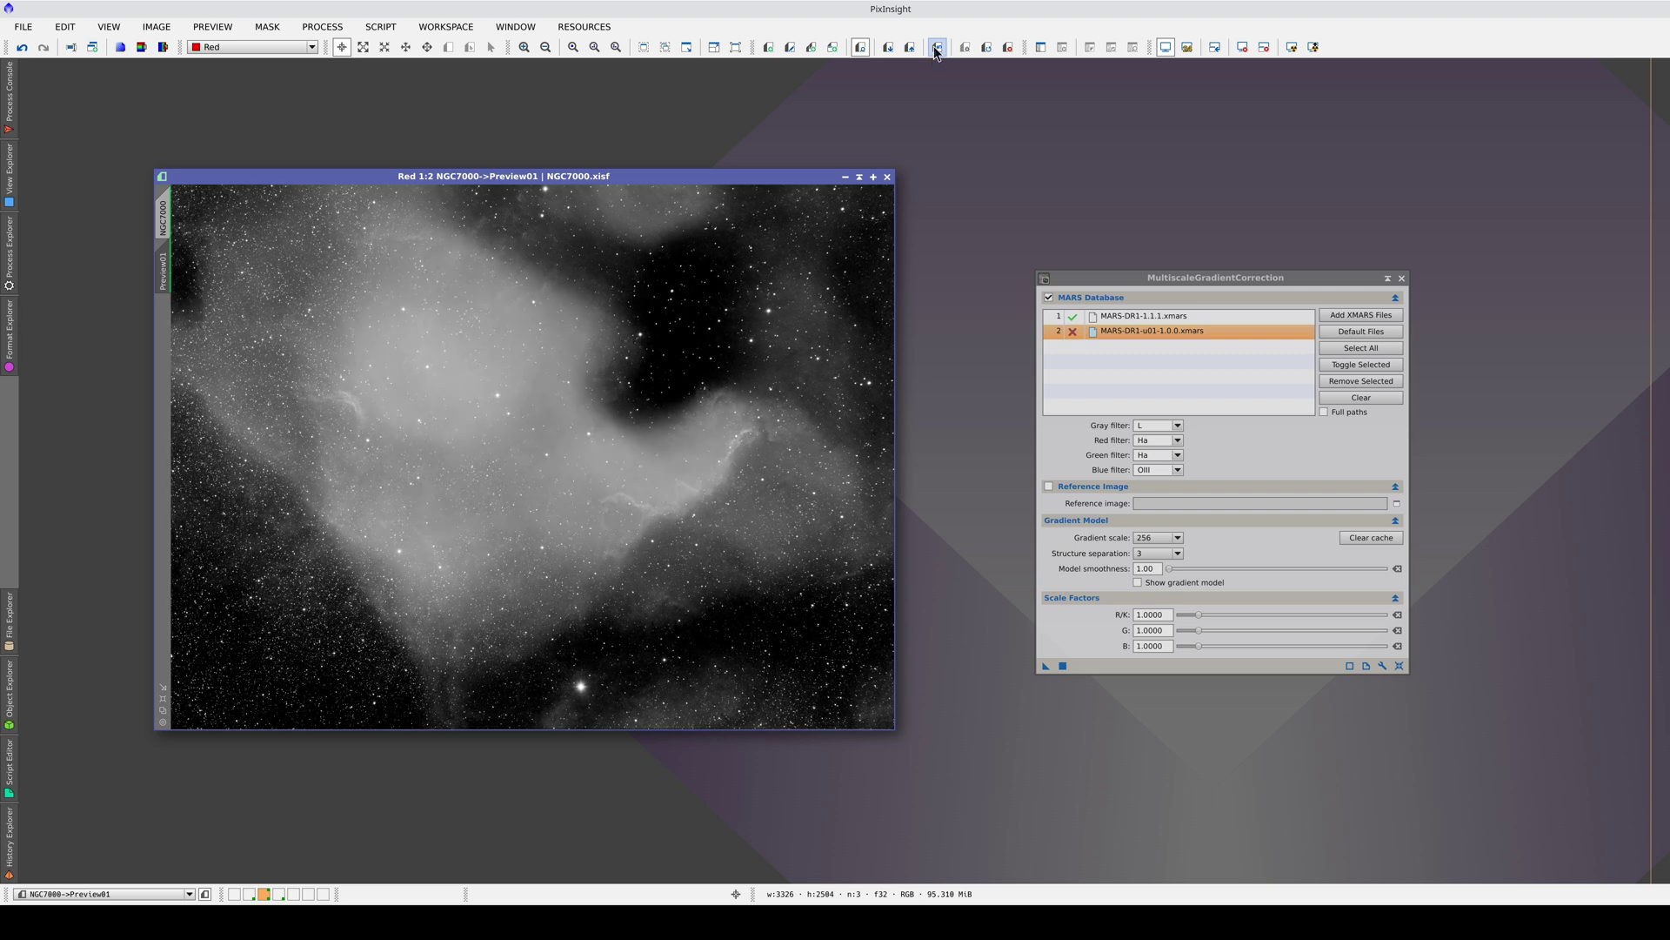
pyautogui.click(937, 49)
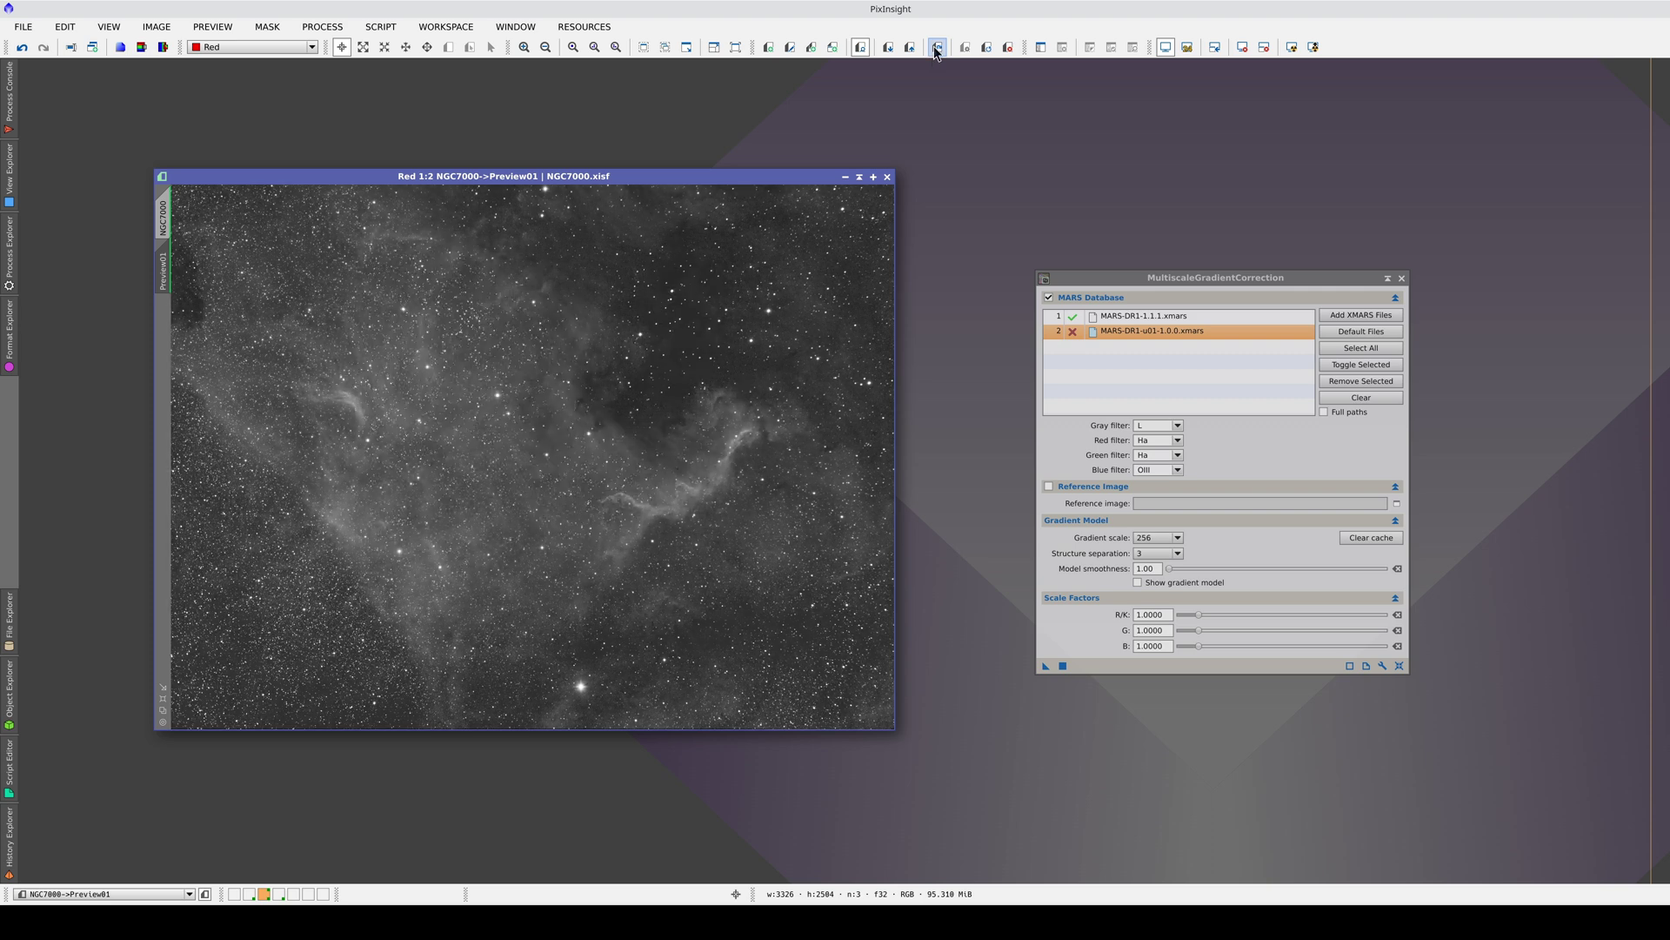
pyautogui.click(937, 50)
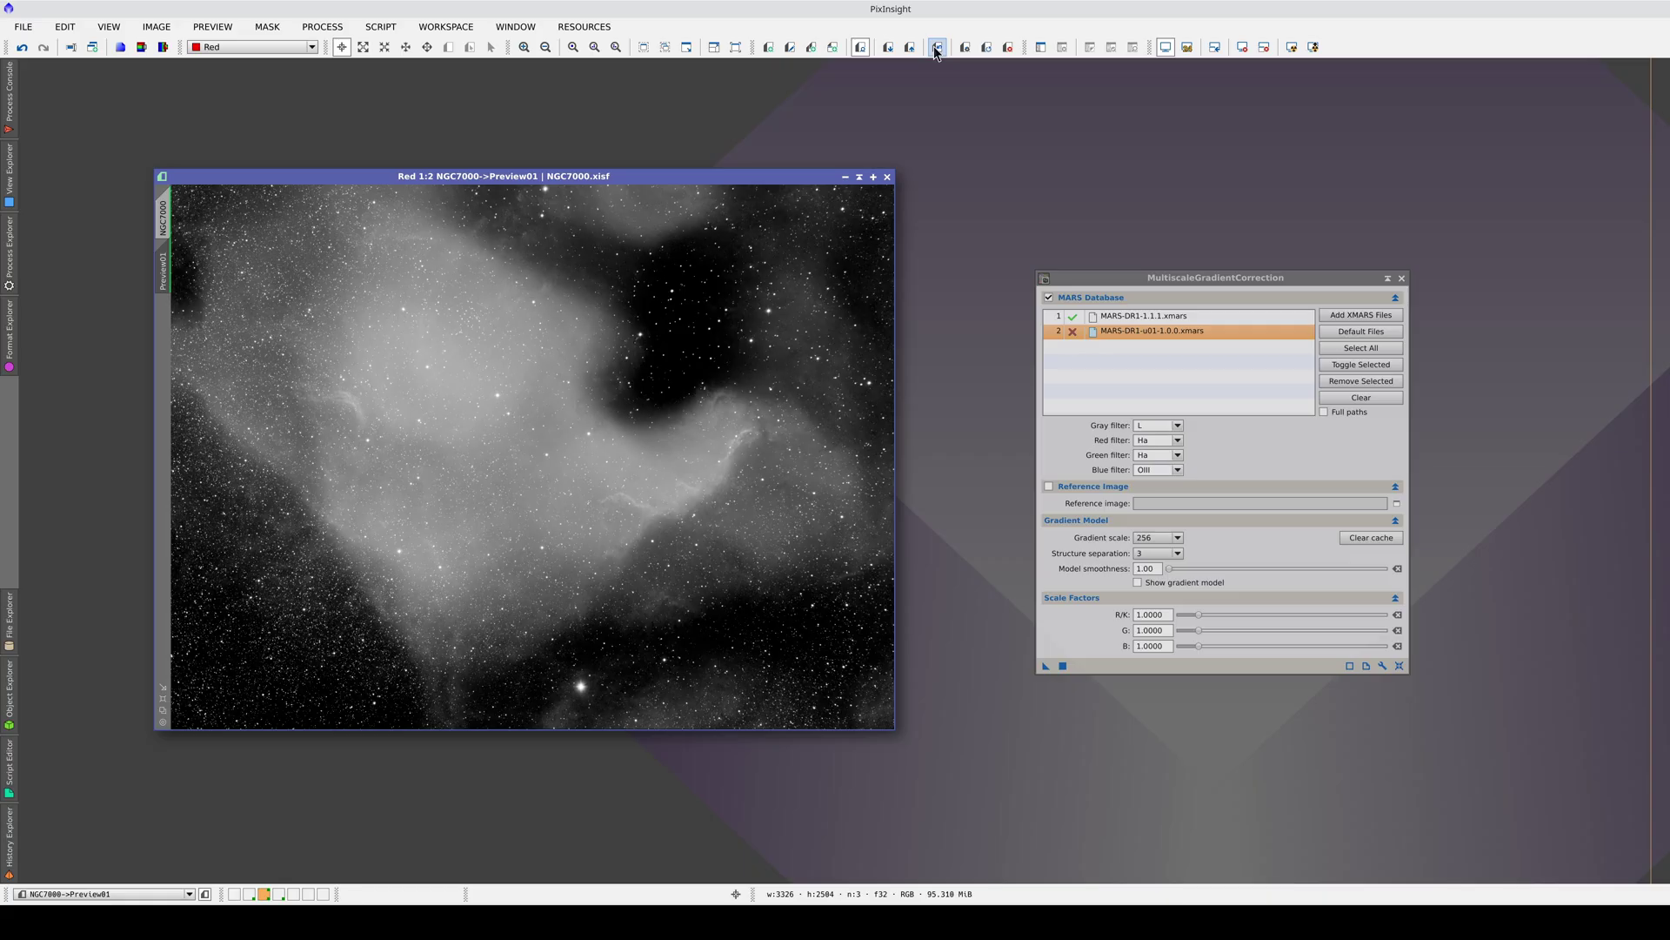
pyautogui.click(937, 50)
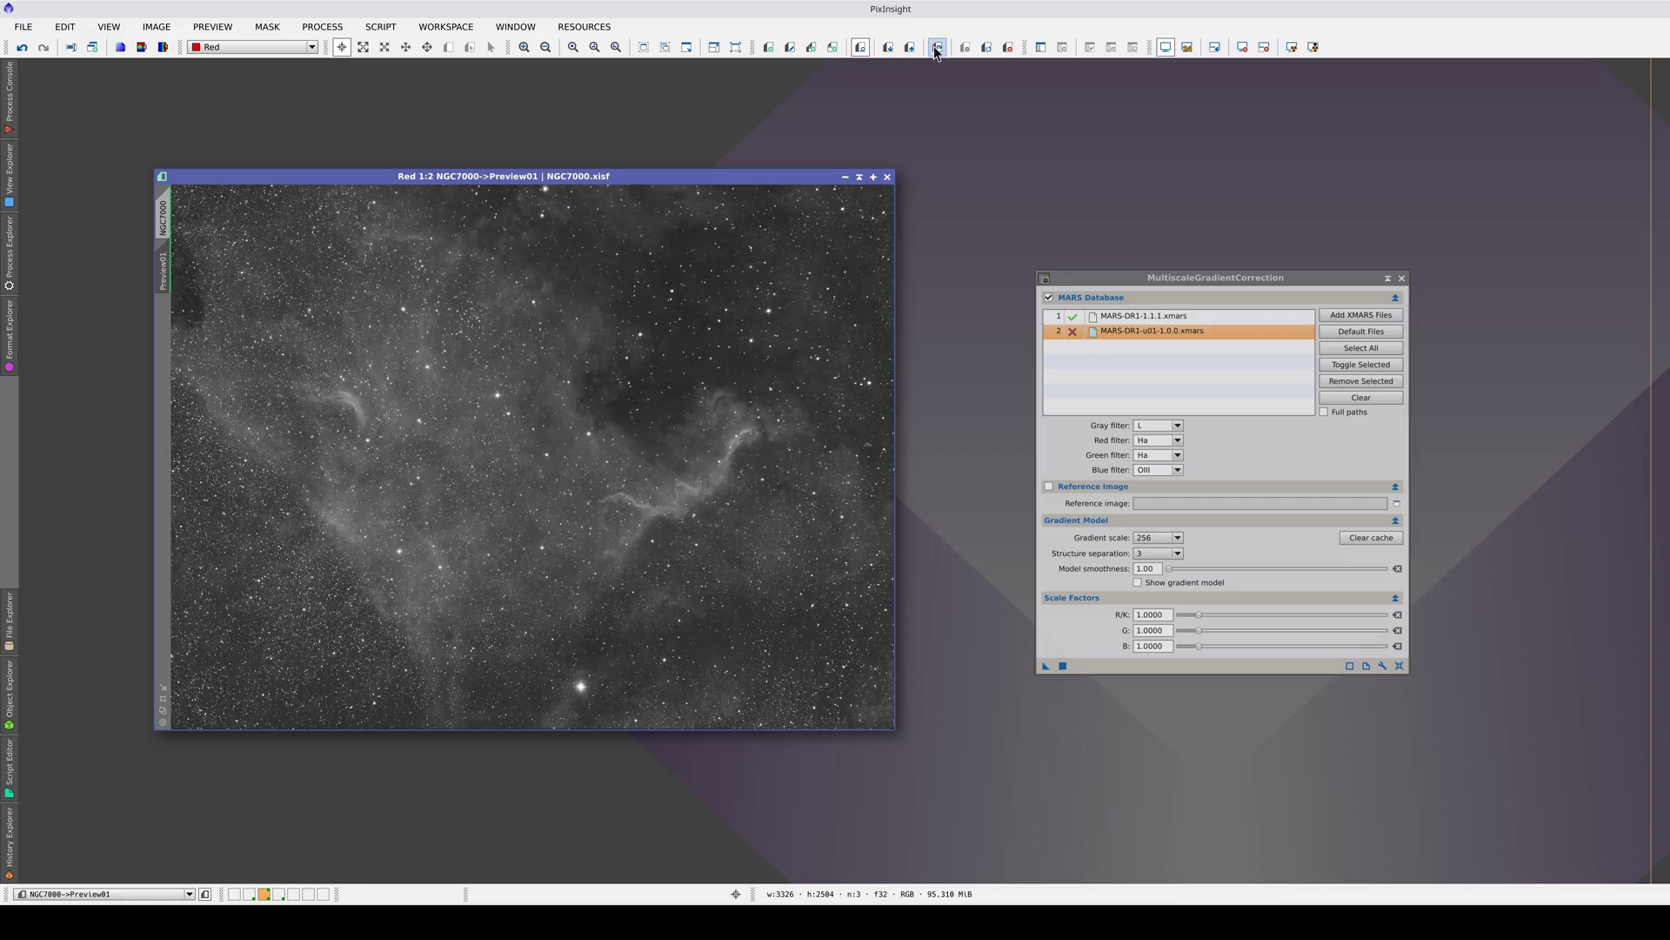
pyautogui.click(937, 50)
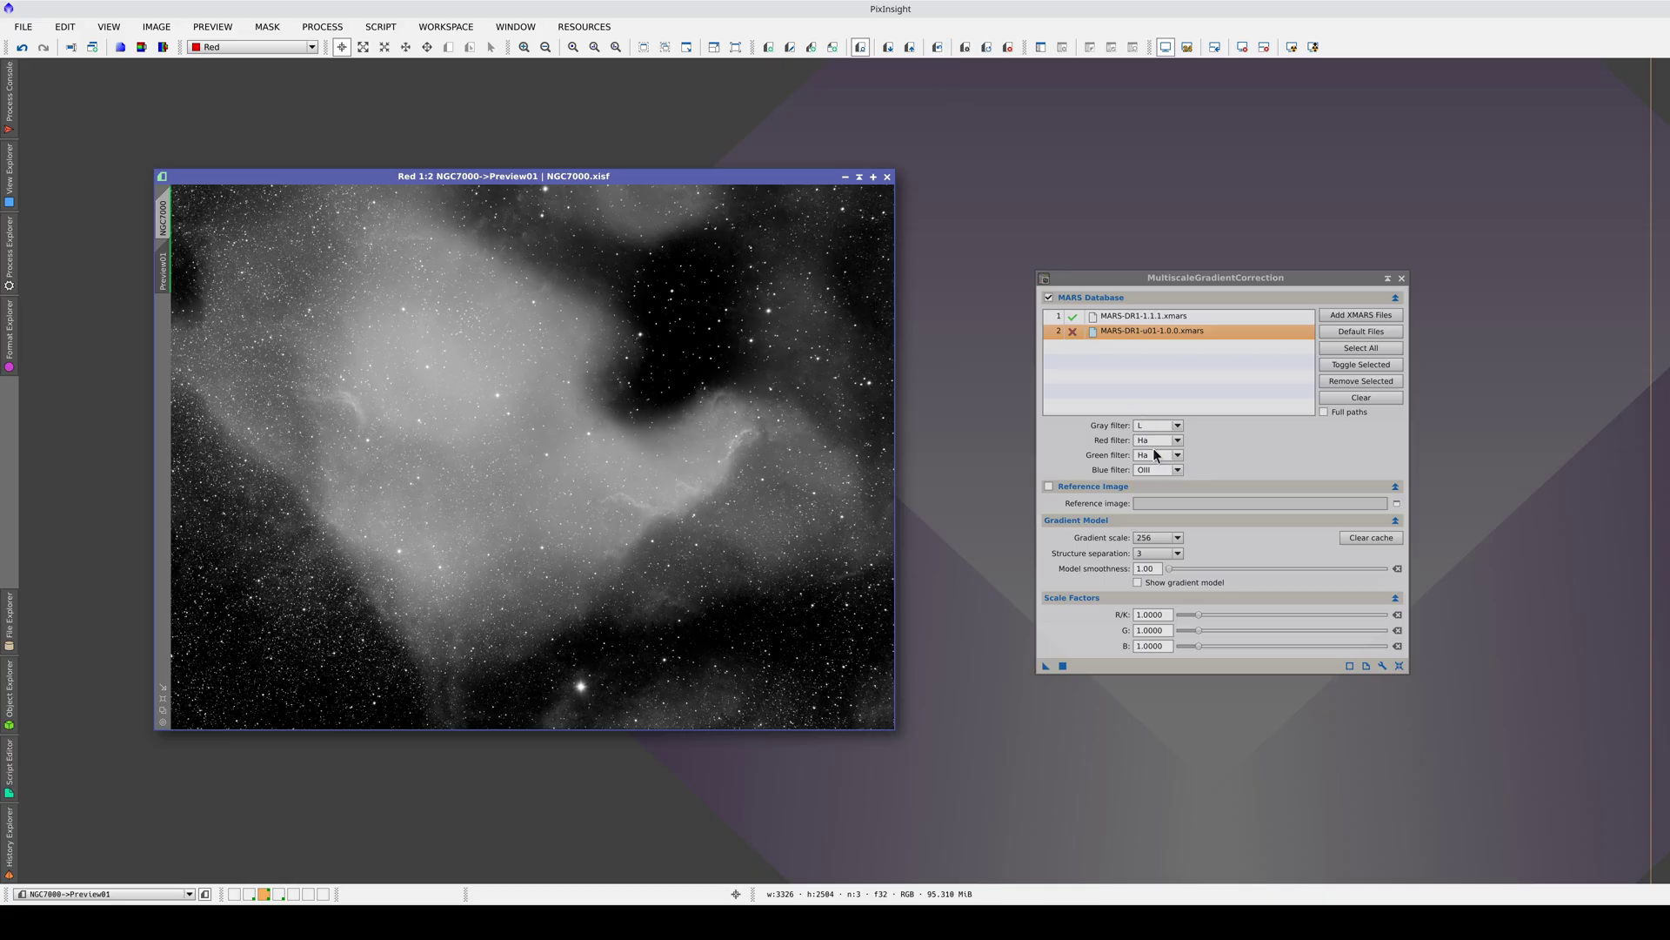
# Rerun the correction with the R/K scale factor at 0.3 and compare the red channel before and after.
pyautogui.moveTo(1199, 608); pyautogui.dragTo(1185, 623)
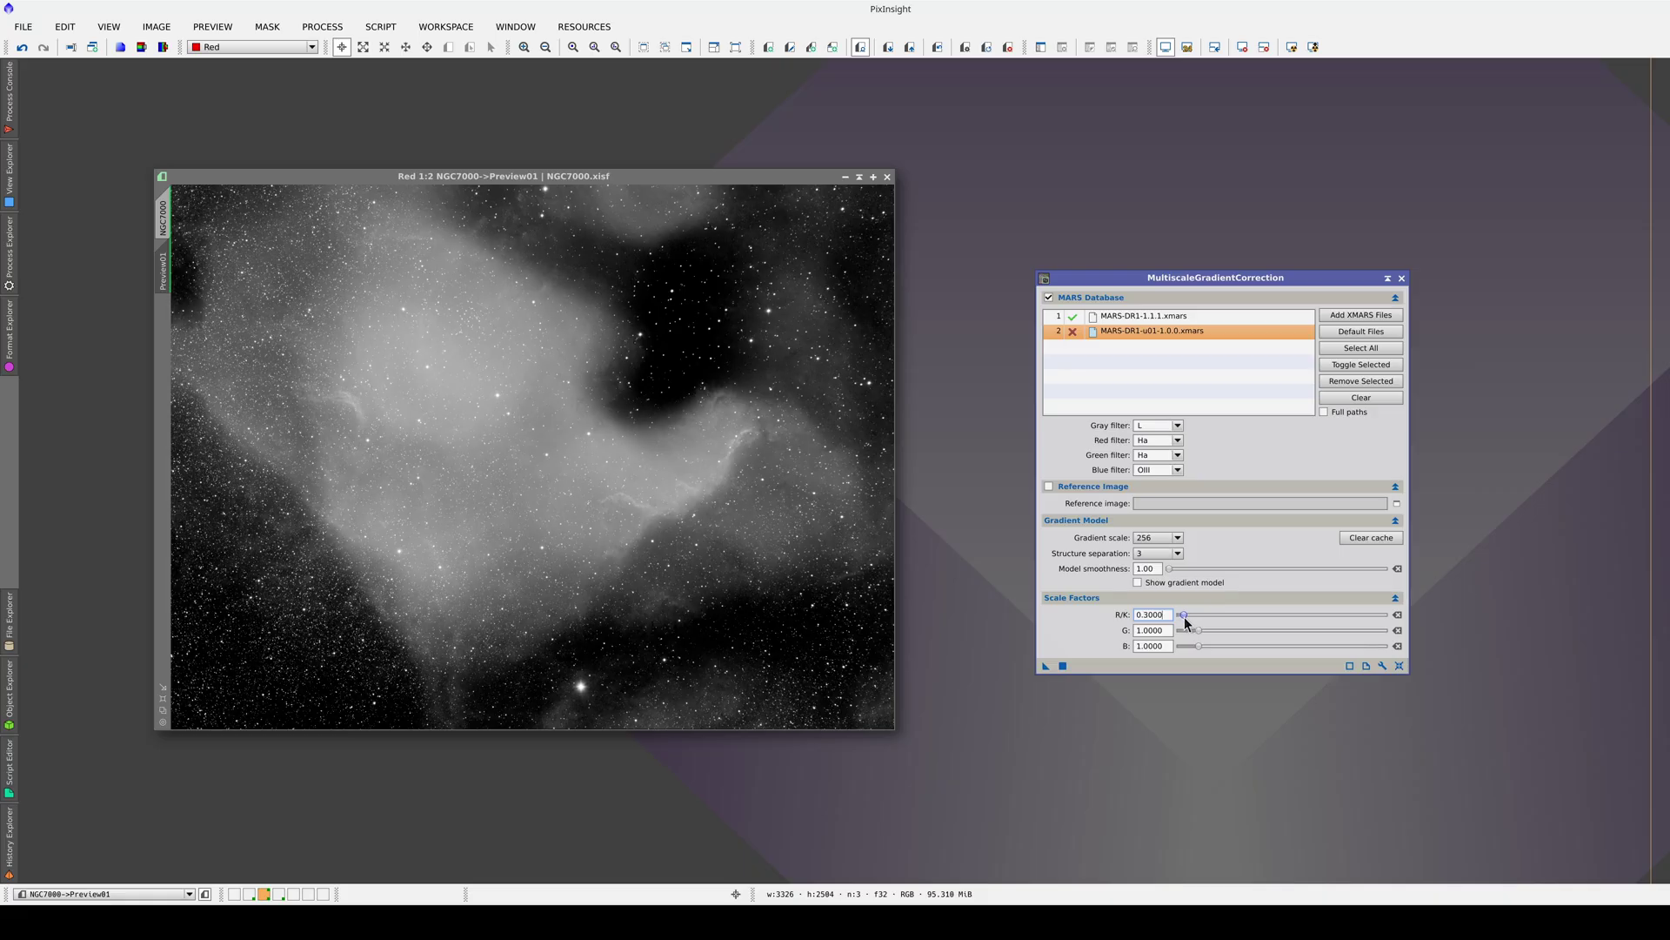
pyautogui.click(1063, 665)
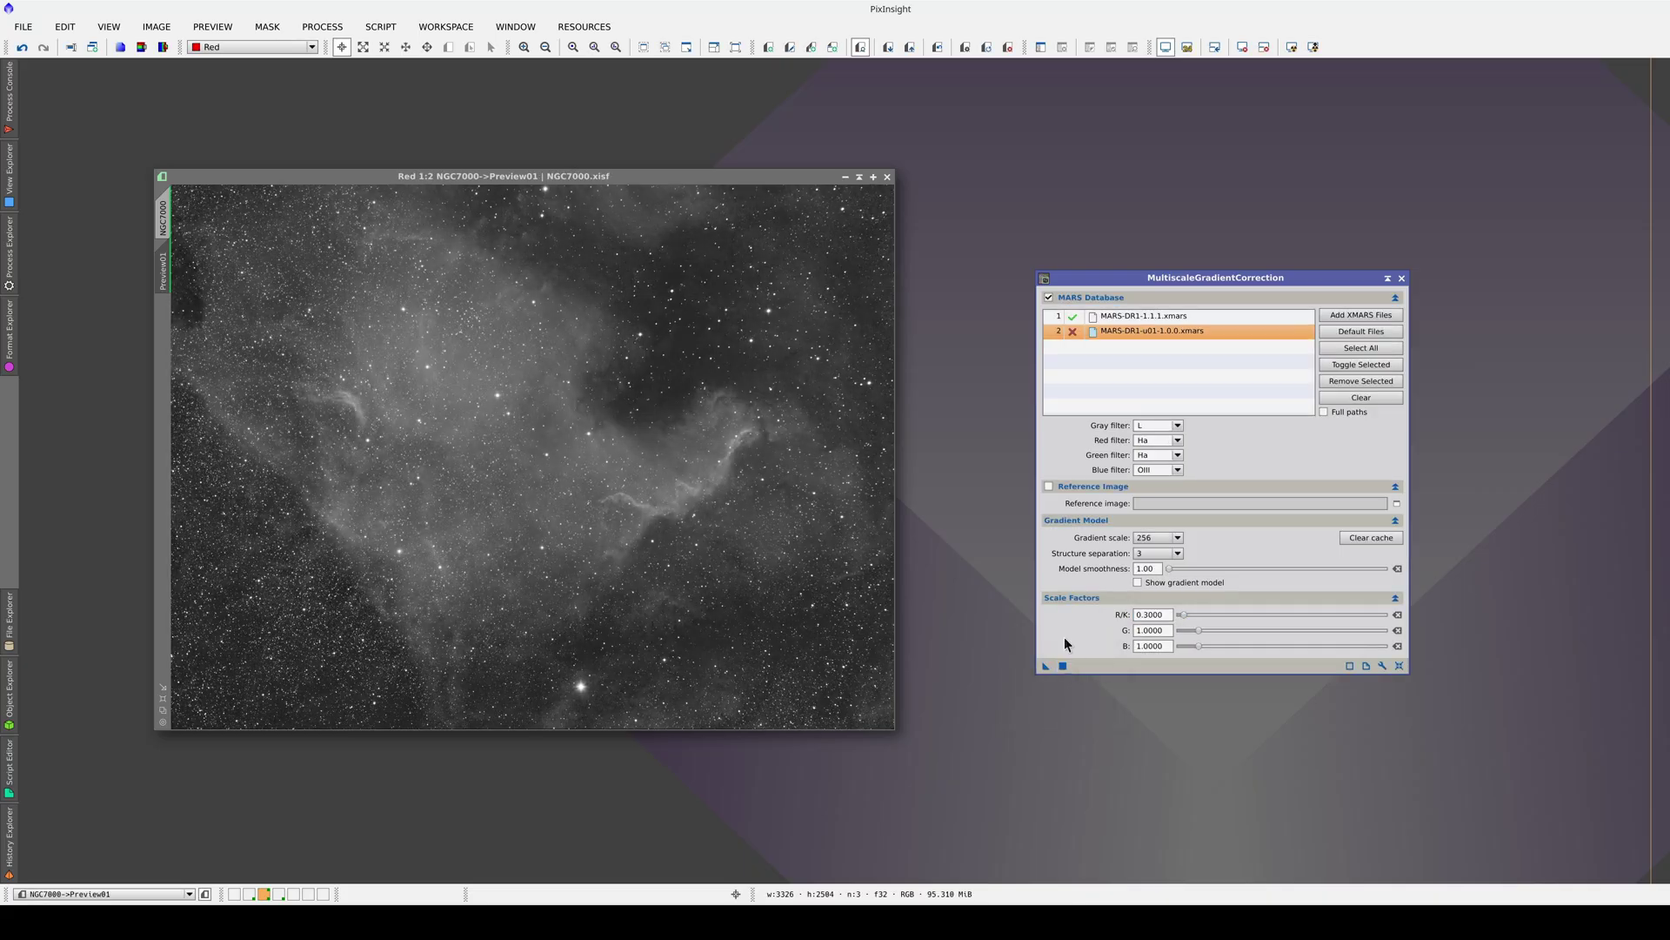
pyautogui.click(936, 48)
pyautogui.click(936, 48)
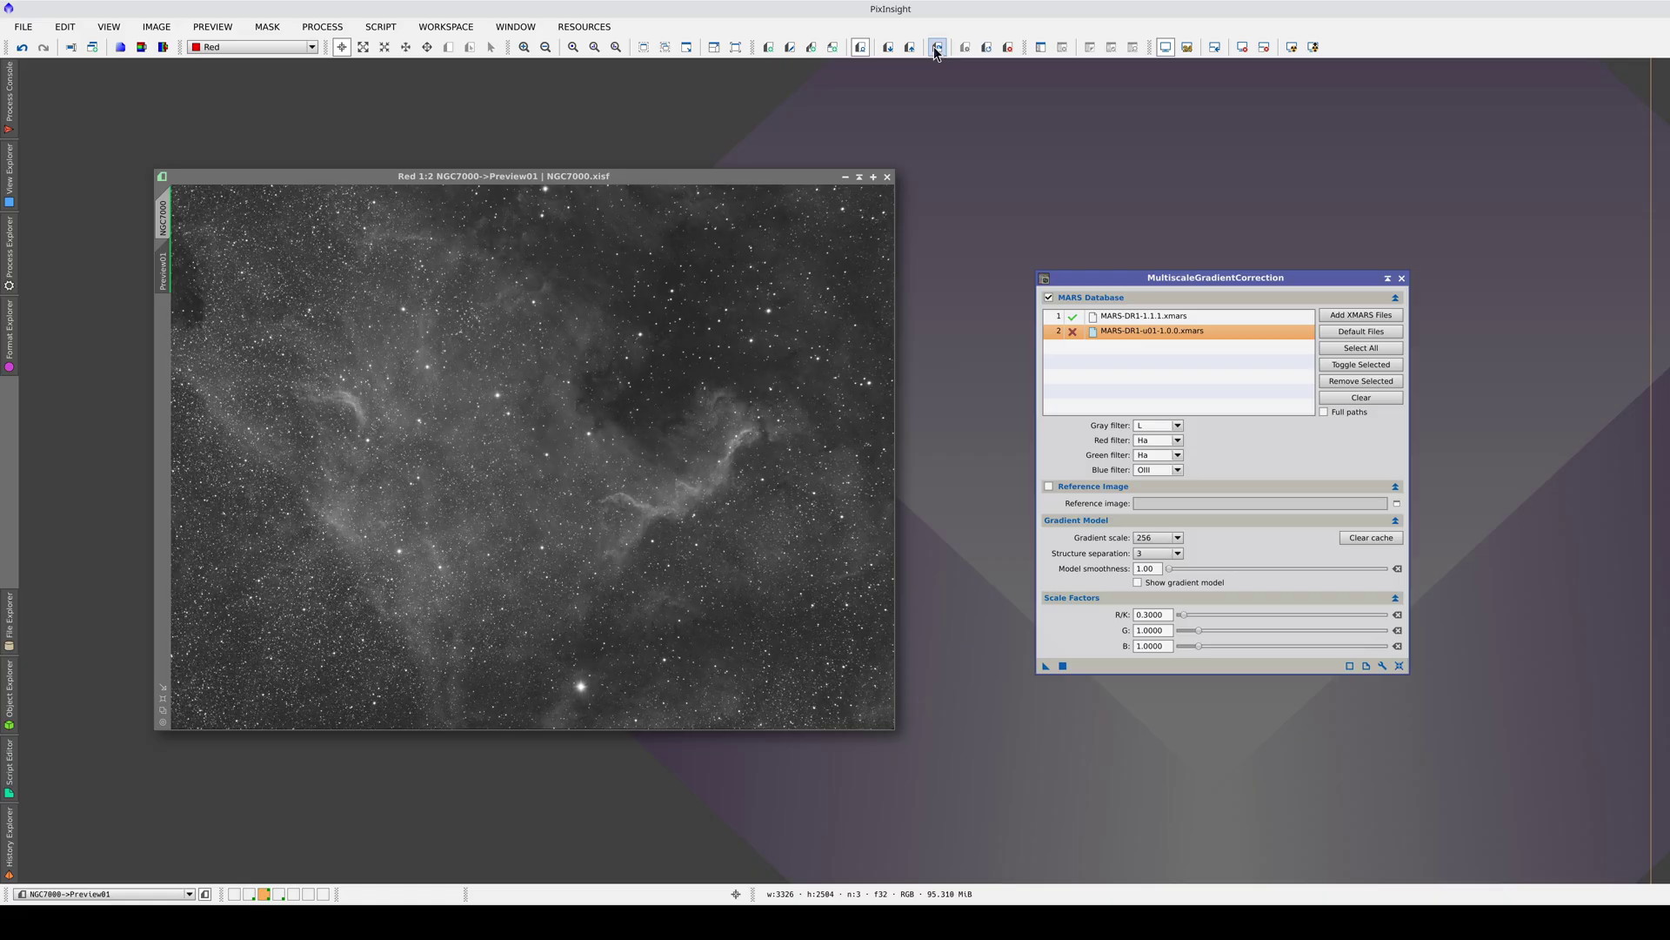
pyautogui.click(937, 48)
pyautogui.click(936, 48)
pyautogui.click(936, 48)
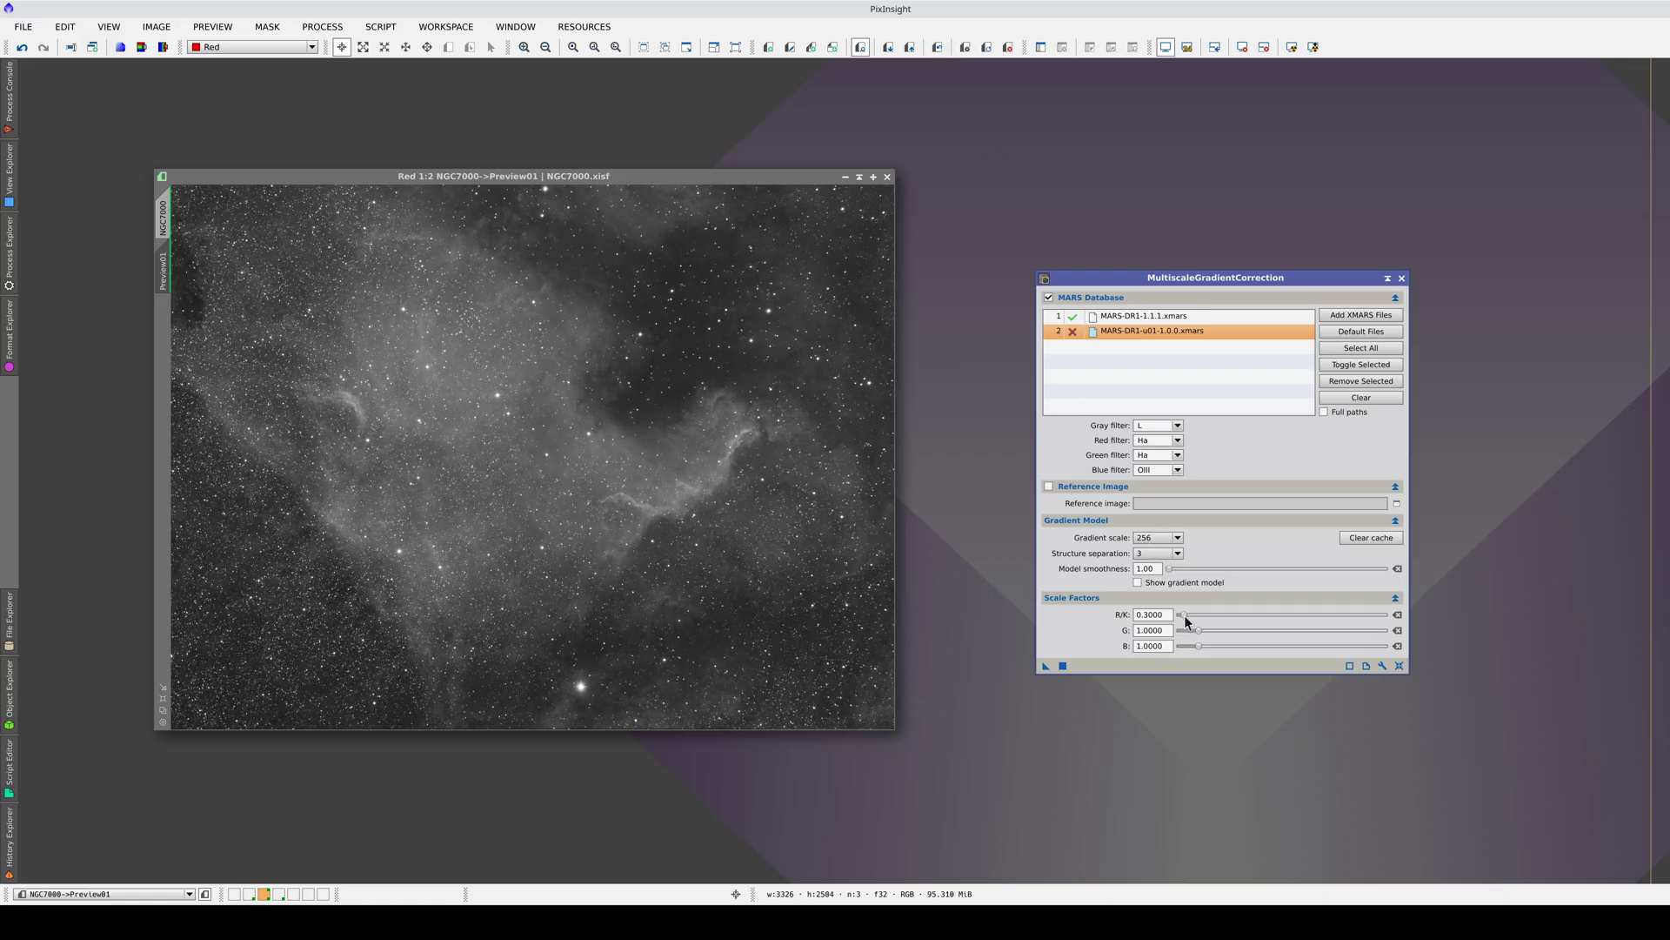
# Rerun the correction with the R/K scale factor at 0.2 and then at 0.1.
pyautogui.moveTo(1185, 616); pyautogui.dragTo(1184, 619)
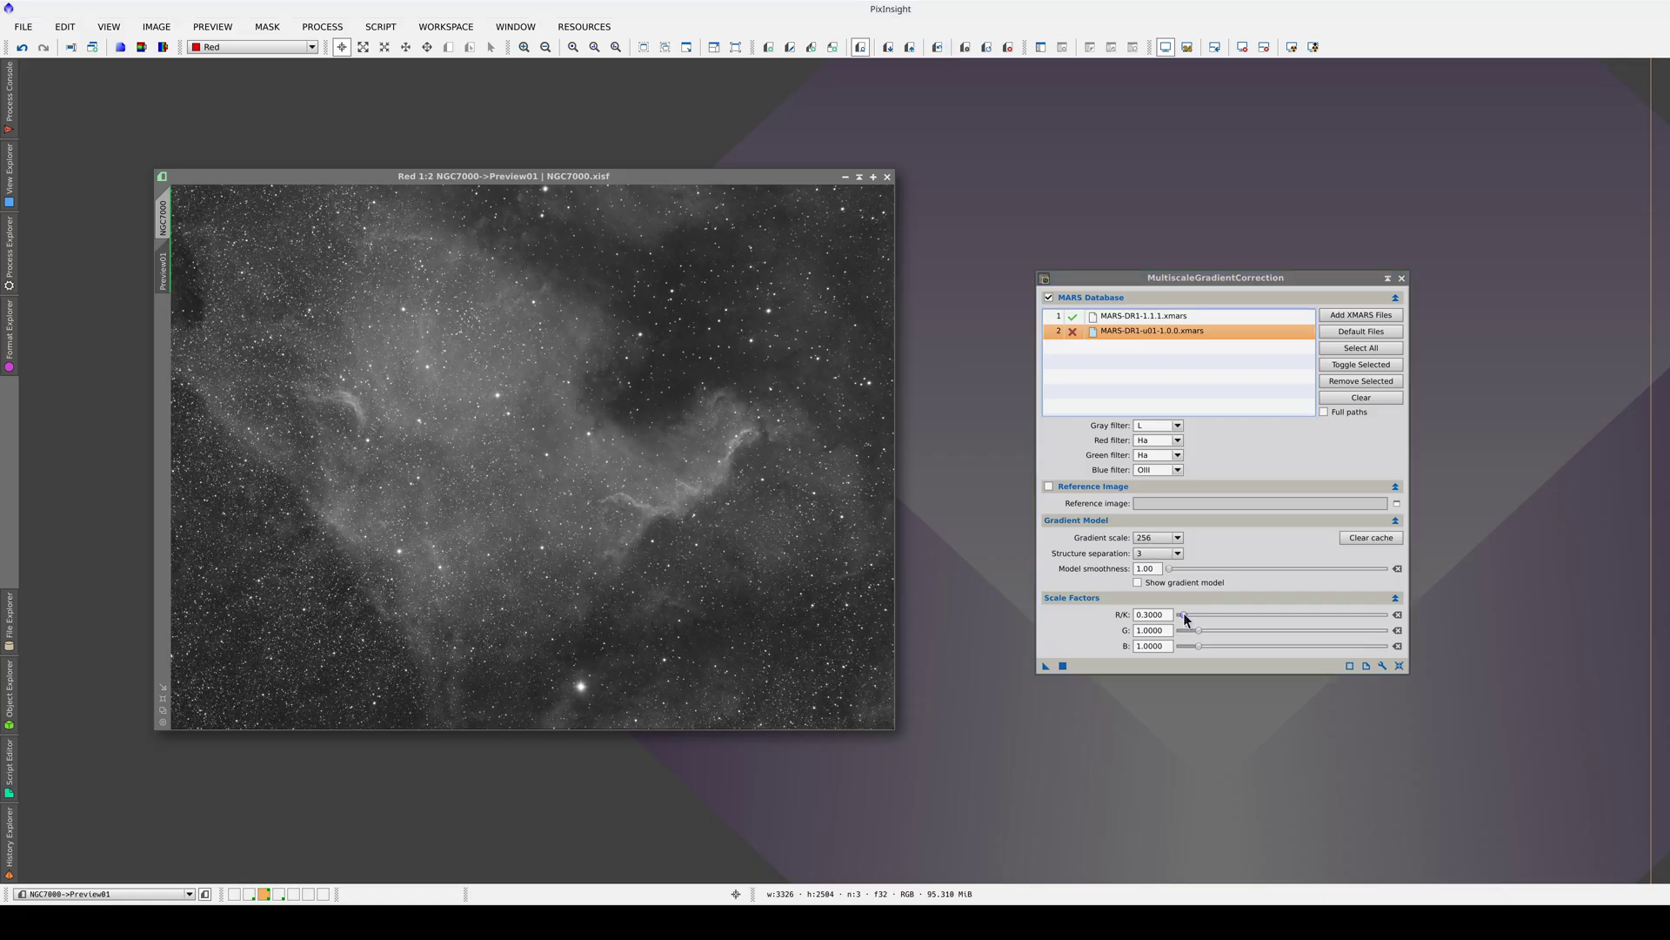
pyautogui.click(1063, 666)
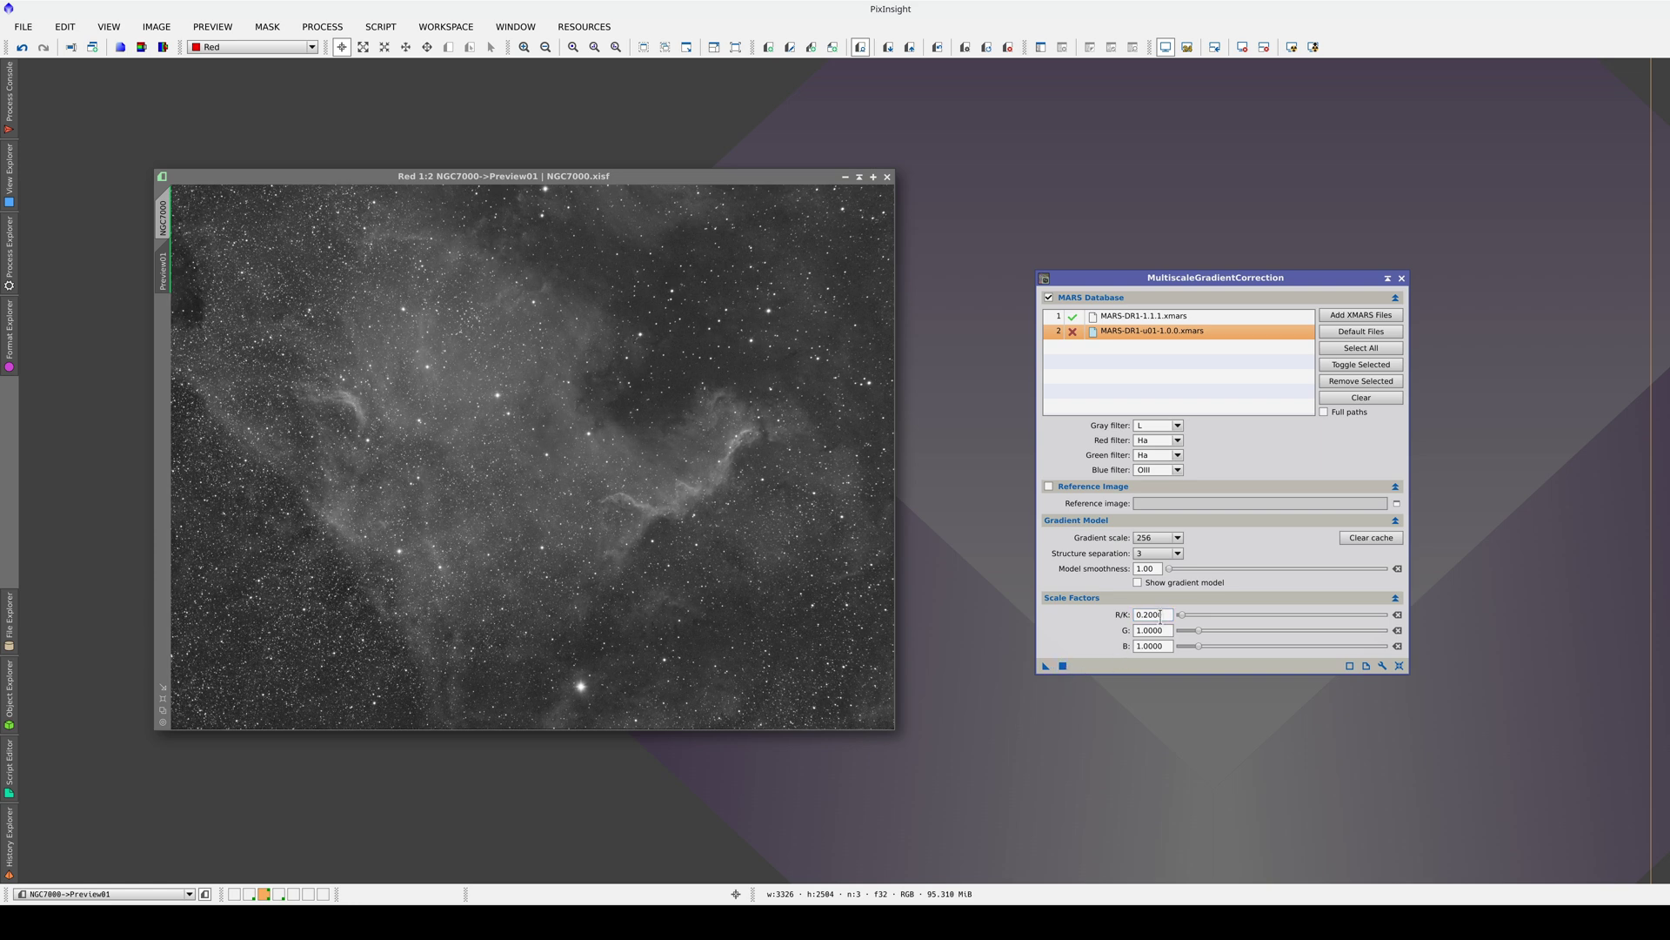
pyautogui.doubleClick(1162, 616)
pyautogui.write('1')
pyautogui.click(1062, 666)
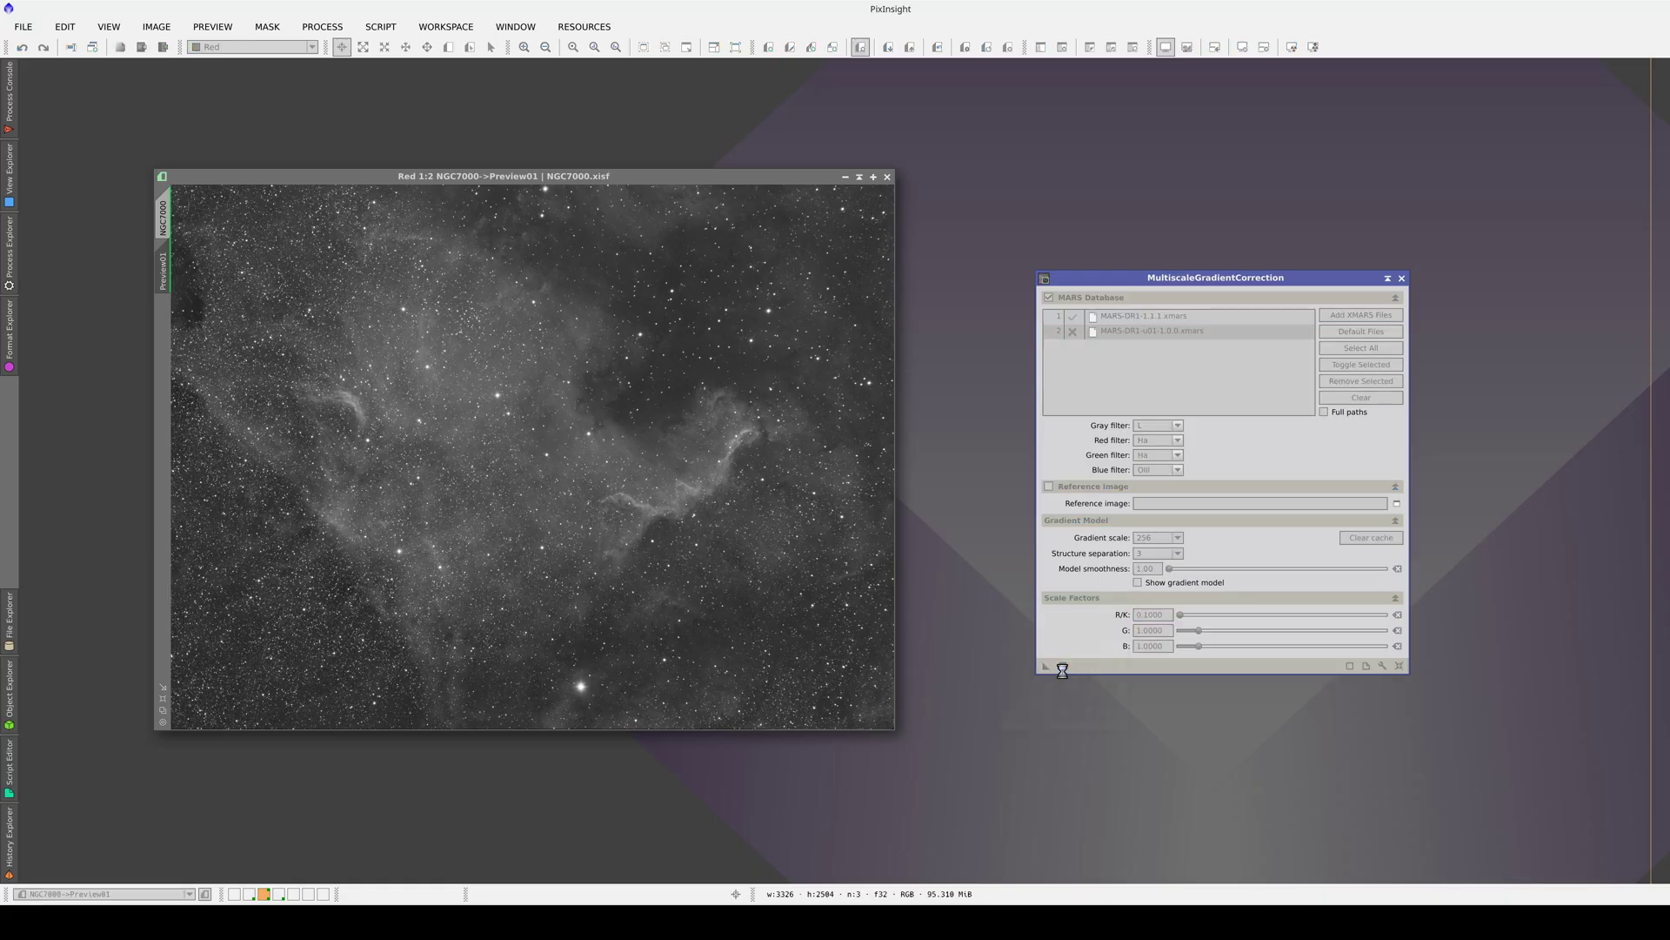
# Toggle the preview between its uncorrected and corrected states to judge the red channel with the R/K factor at 0.1.
pyautogui.click(938, 47)
pyautogui.click(938, 47)
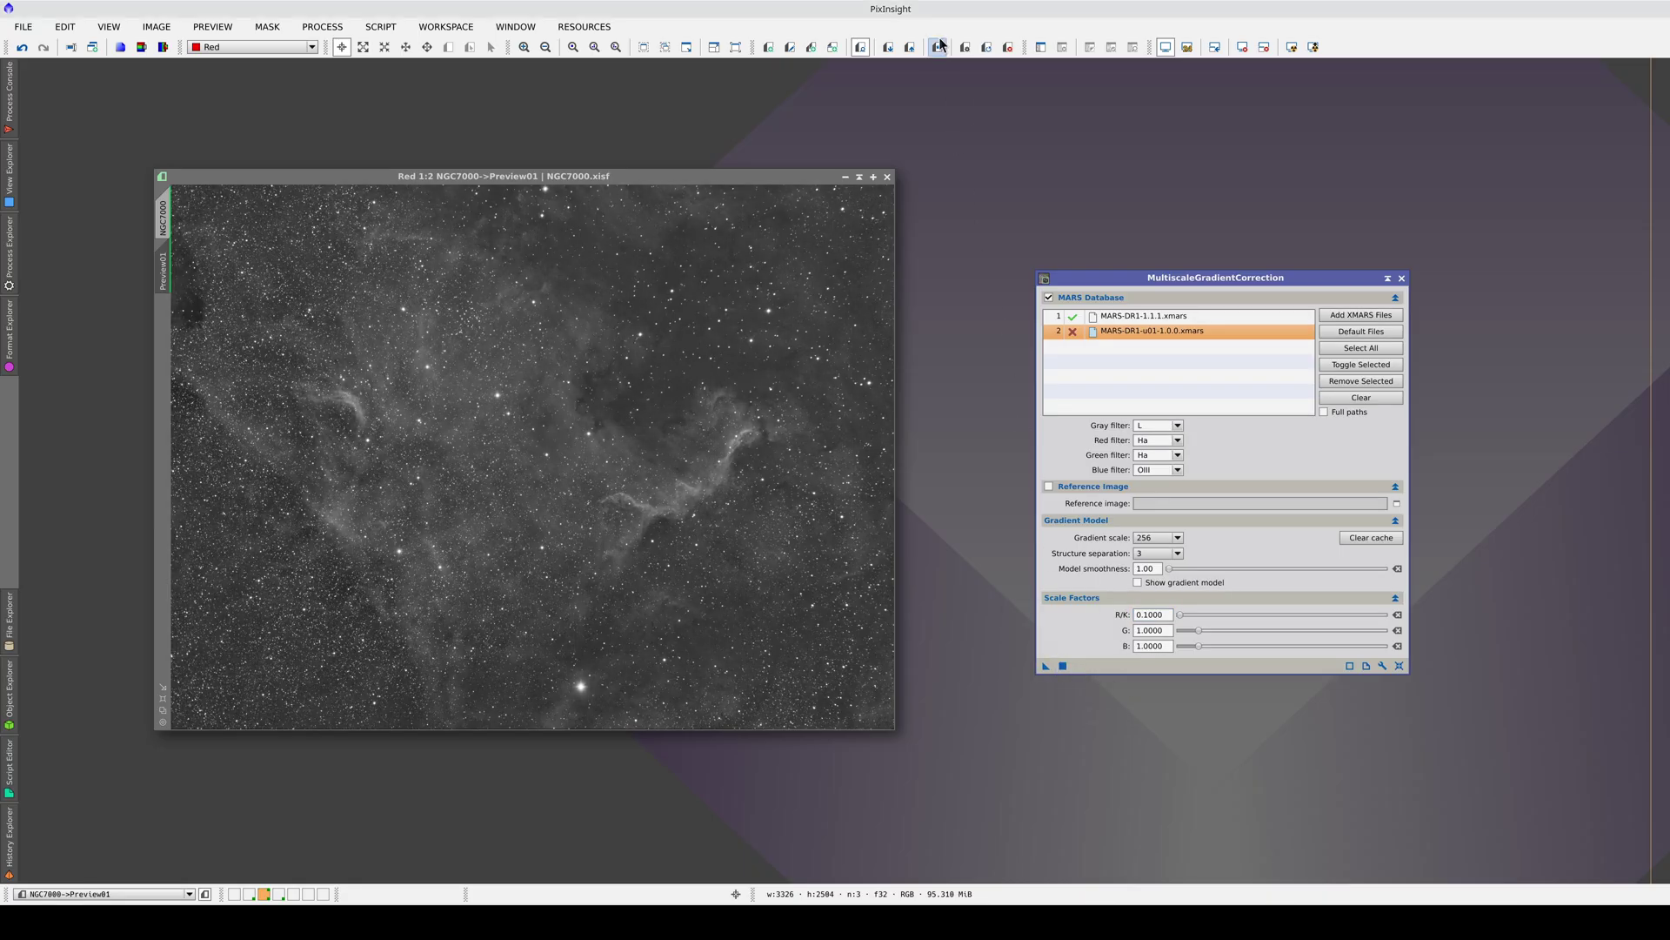
pyautogui.click(938, 47)
pyautogui.click(938, 47)
pyautogui.click(938, 47)
pyautogui.click(938, 47)
# Return the R/K scale factor to 0.2, rerun the correction and compare the red channel before and after.
pyautogui.doubleClick(1155, 614)
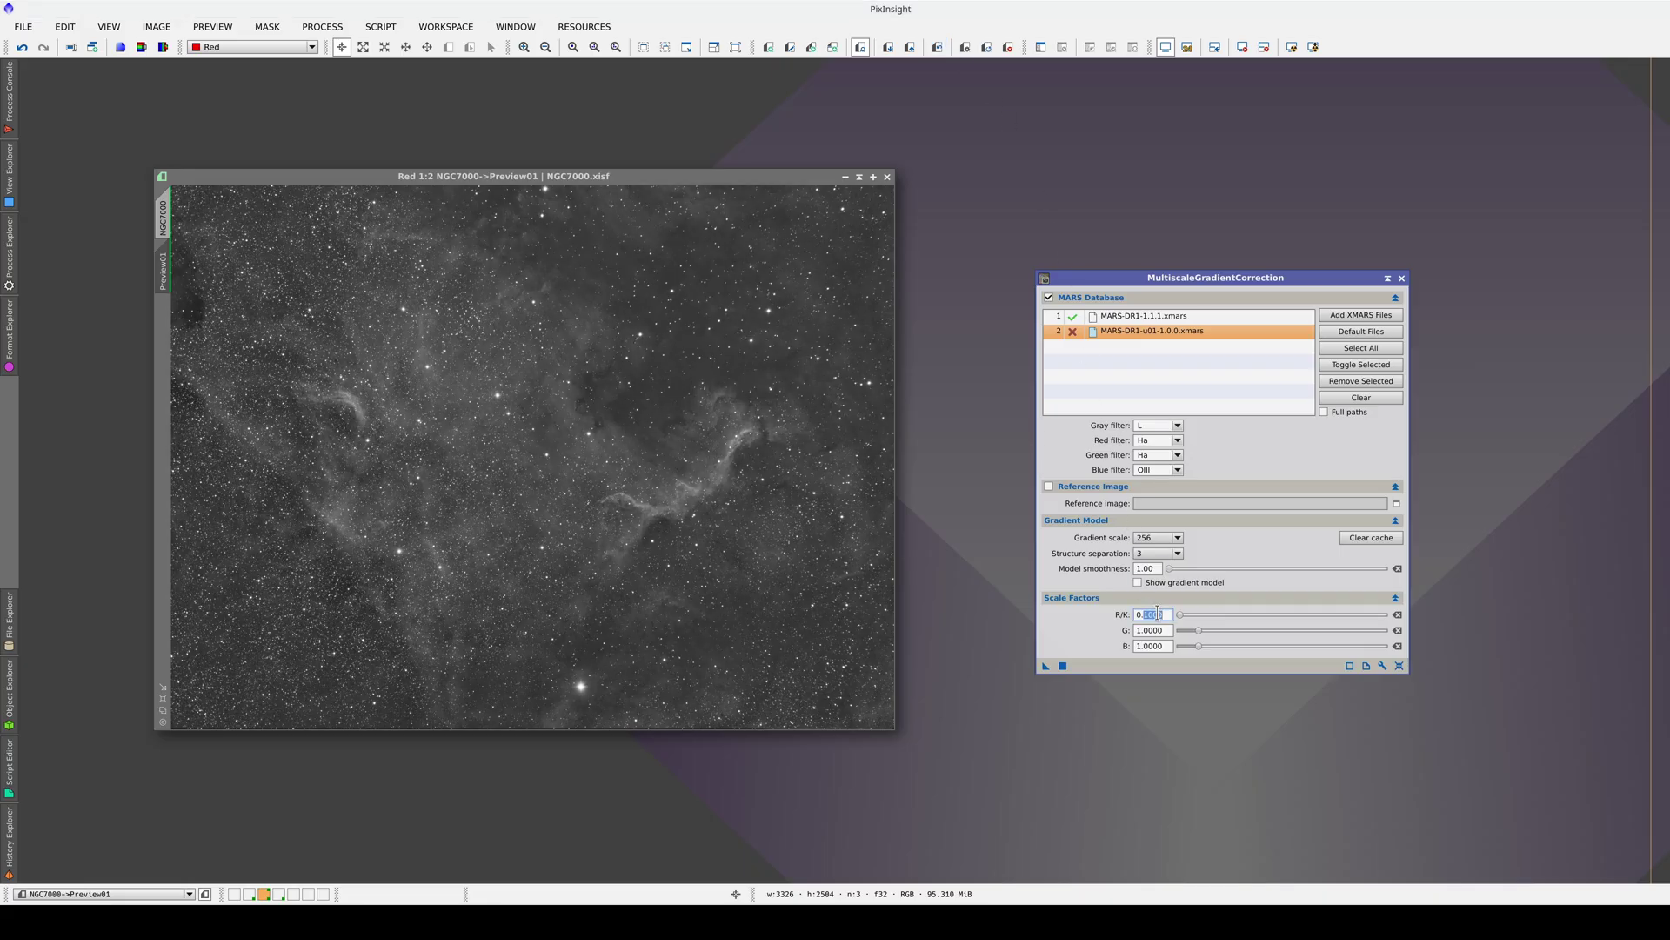
pyautogui.write('2')
pyautogui.click(1064, 665)
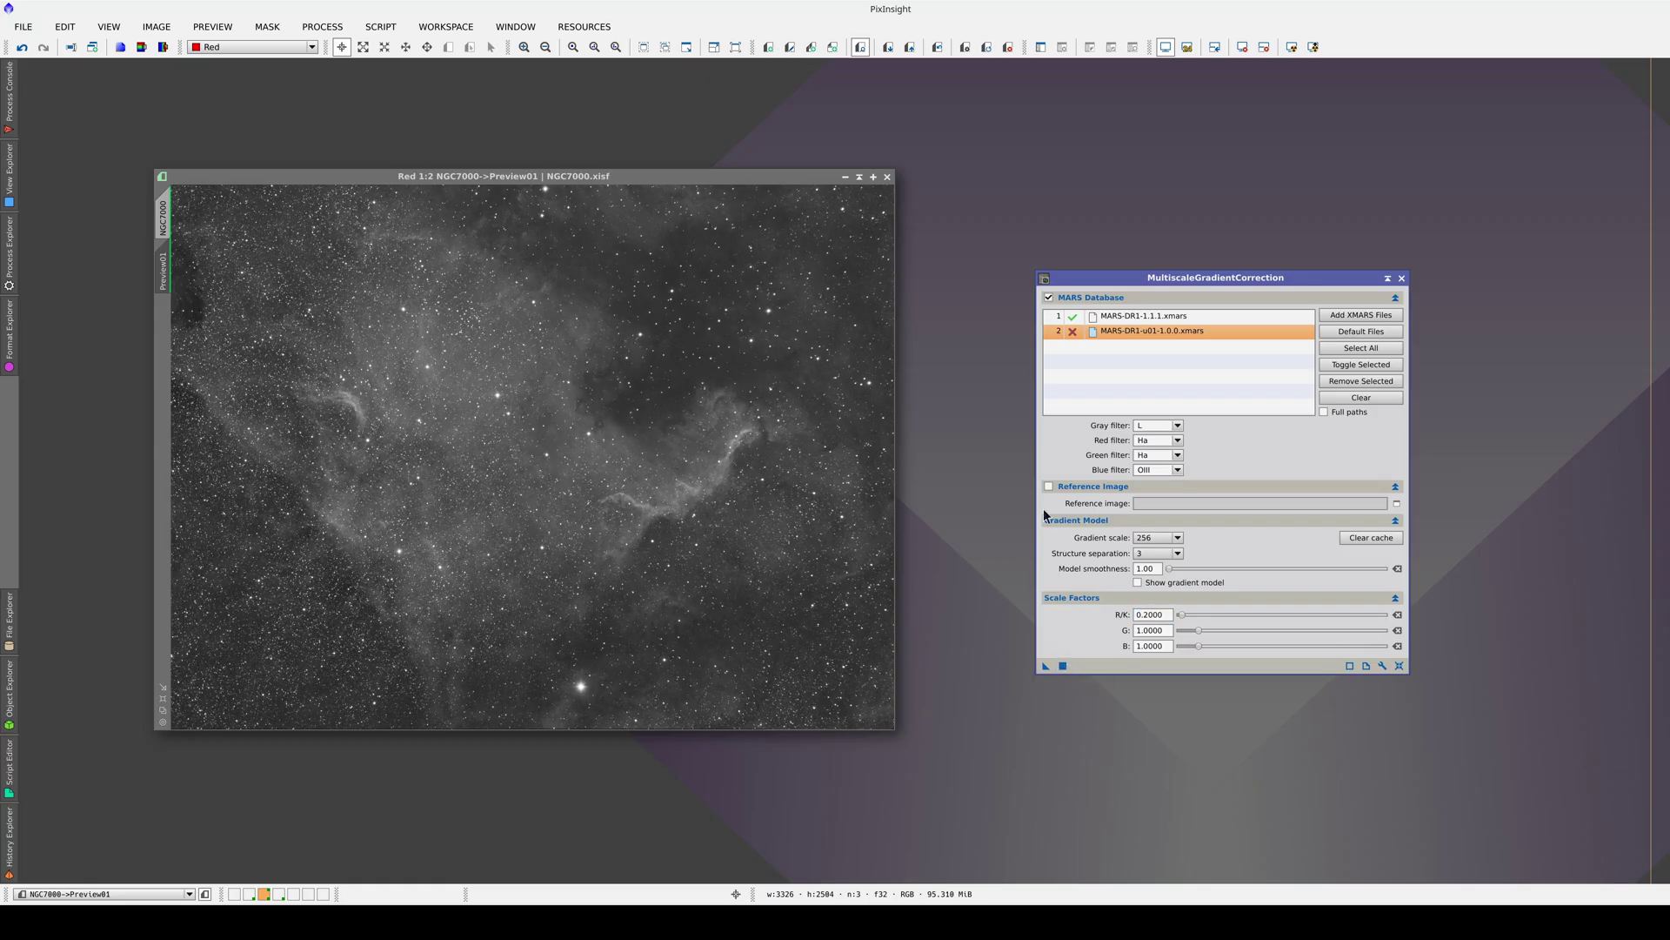
pyautogui.click(941, 40)
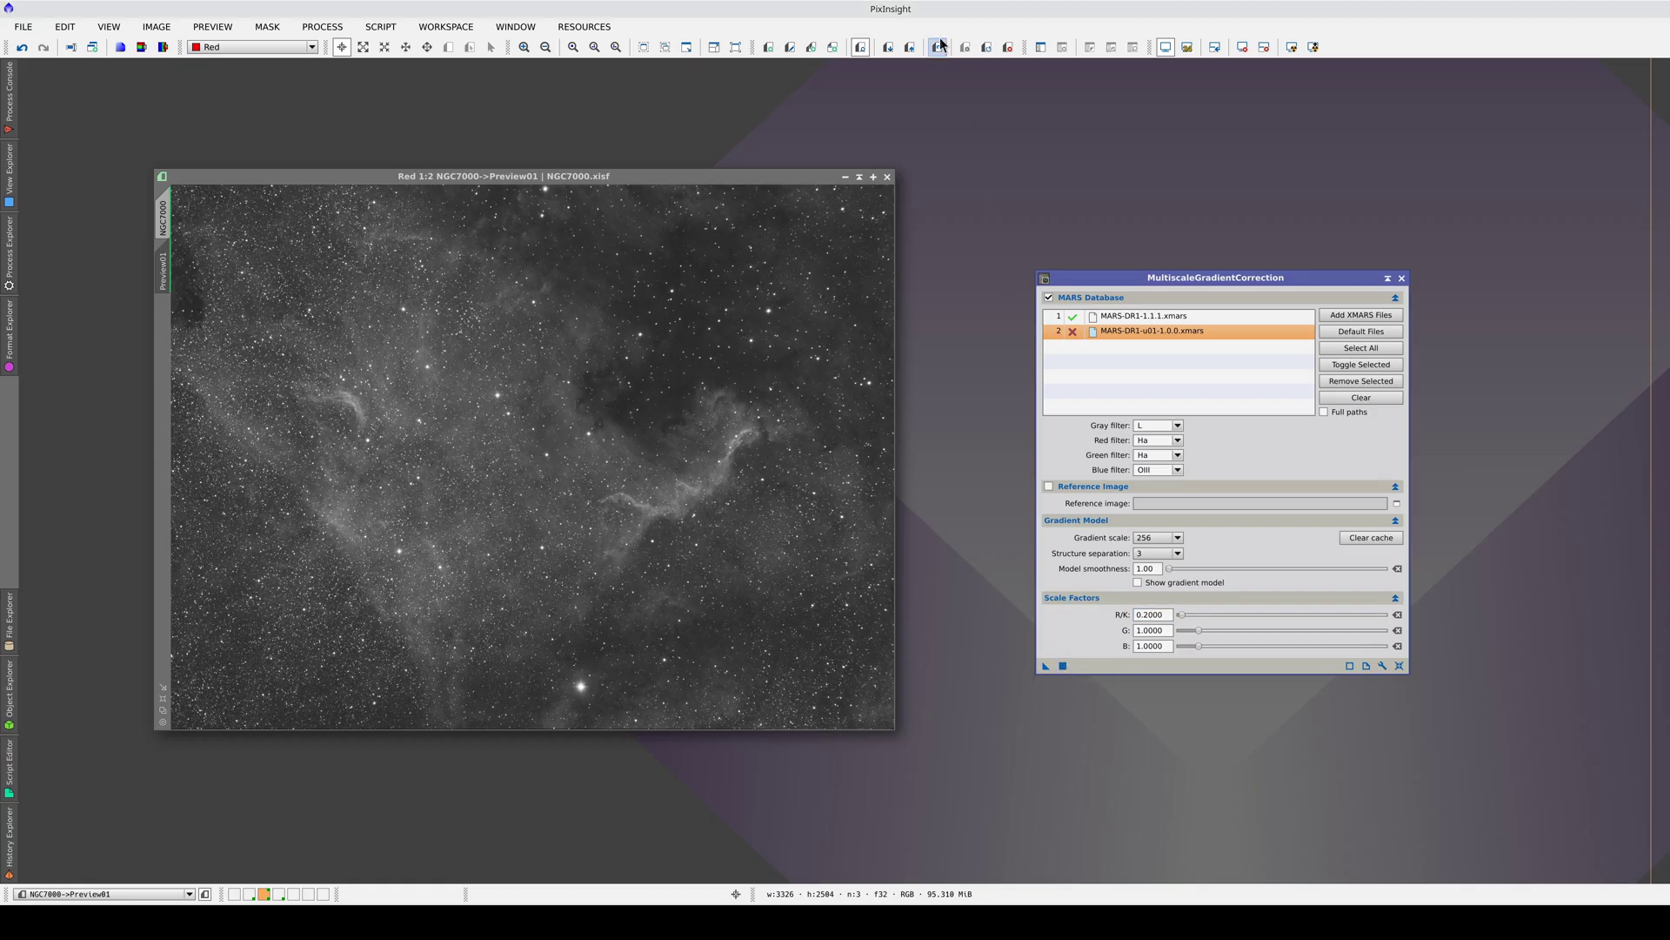
pyautogui.click(940, 43)
# Rerun the correction with the R/K scale factor at 0.17 and toggle the preview repeatedly to compare the red channel.
pyautogui.click(1152, 615)
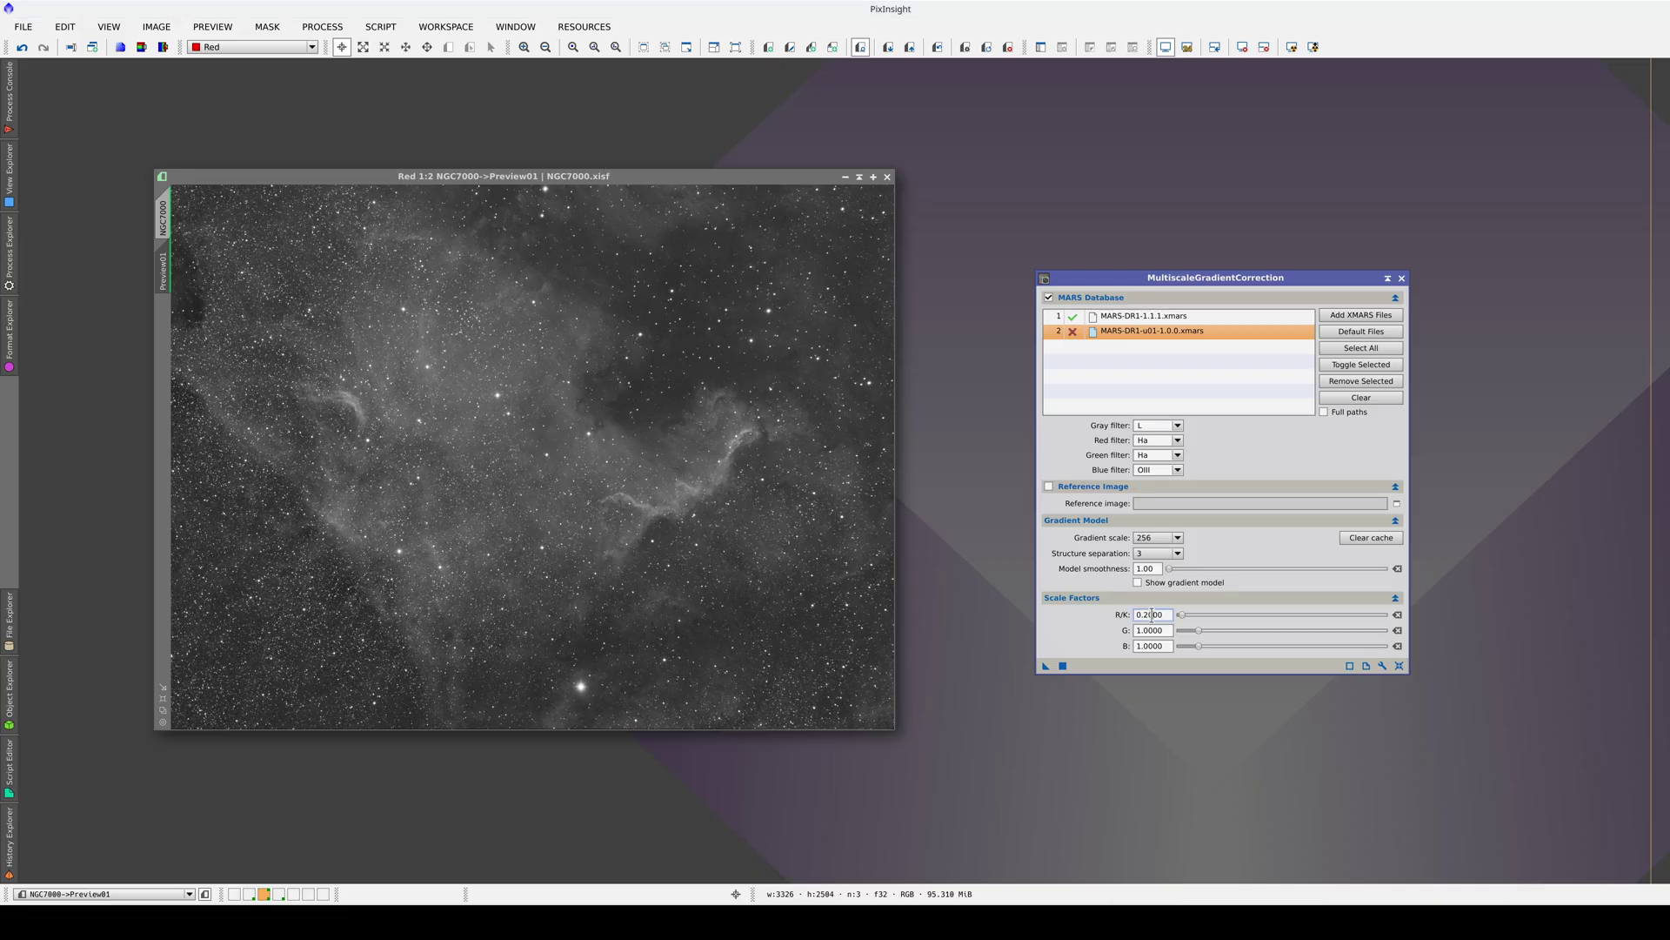
pyautogui.doubleClick(1152, 614)
pyautogui.write('0.17')
pyautogui.click(1062, 665)
pyautogui.click(938, 48)
pyautogui.click(937, 47)
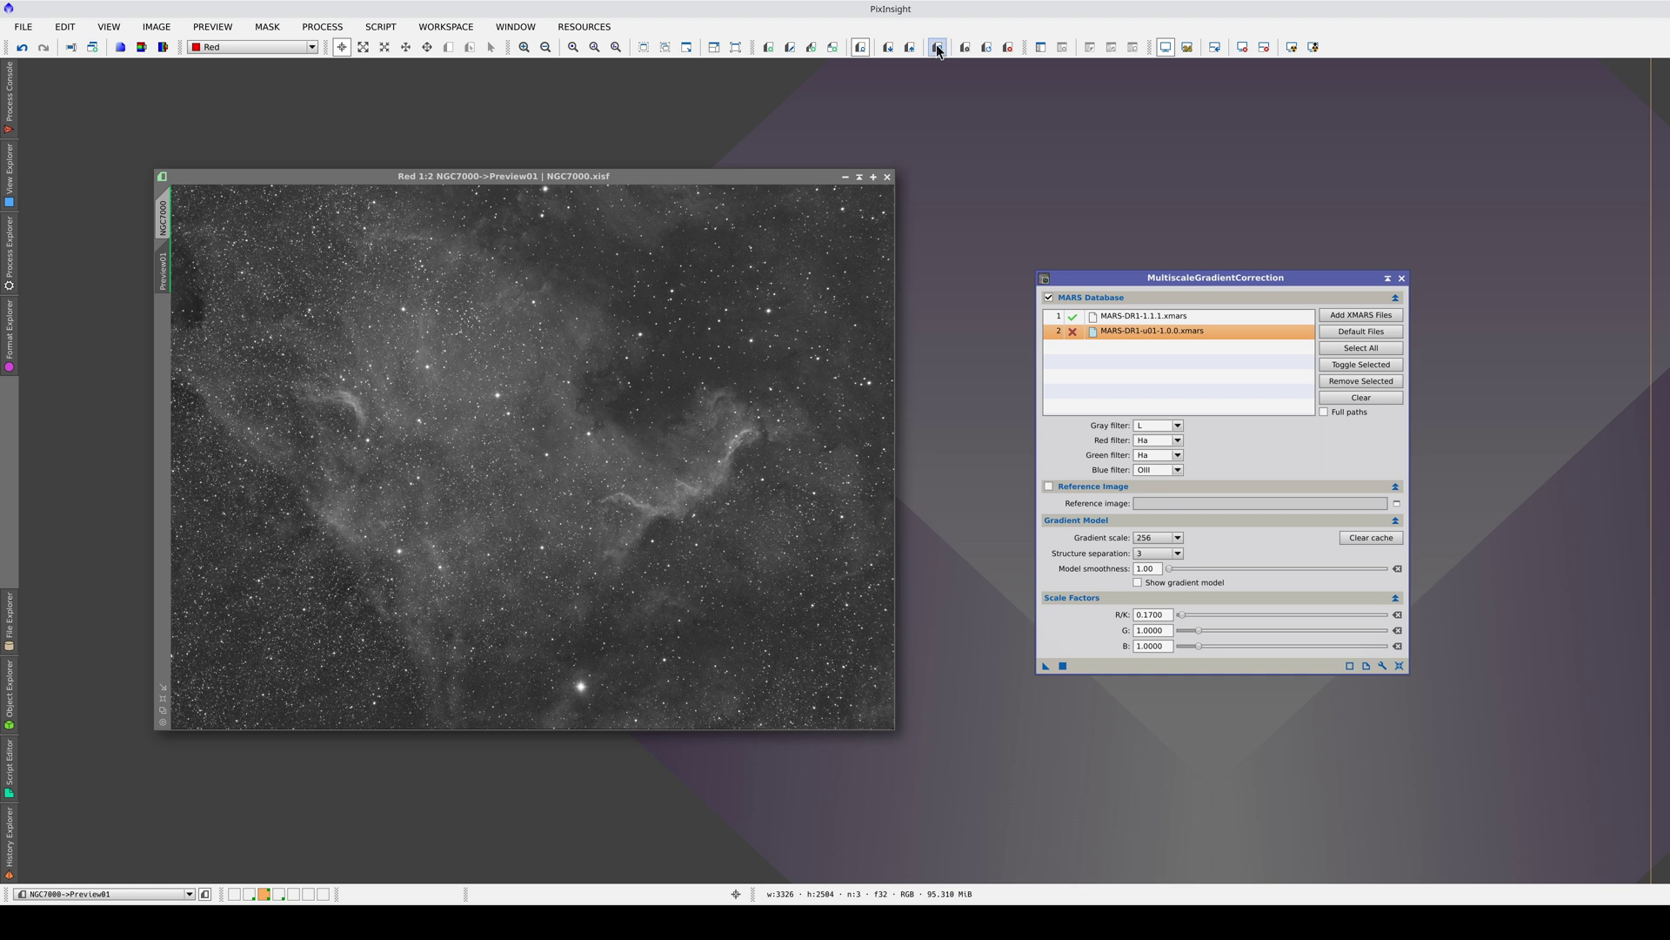
pyautogui.click(938, 47)
pyautogui.click(938, 48)
pyautogui.click(938, 48)
pyautogui.click(938, 48)
pyautogui.click(937, 49)
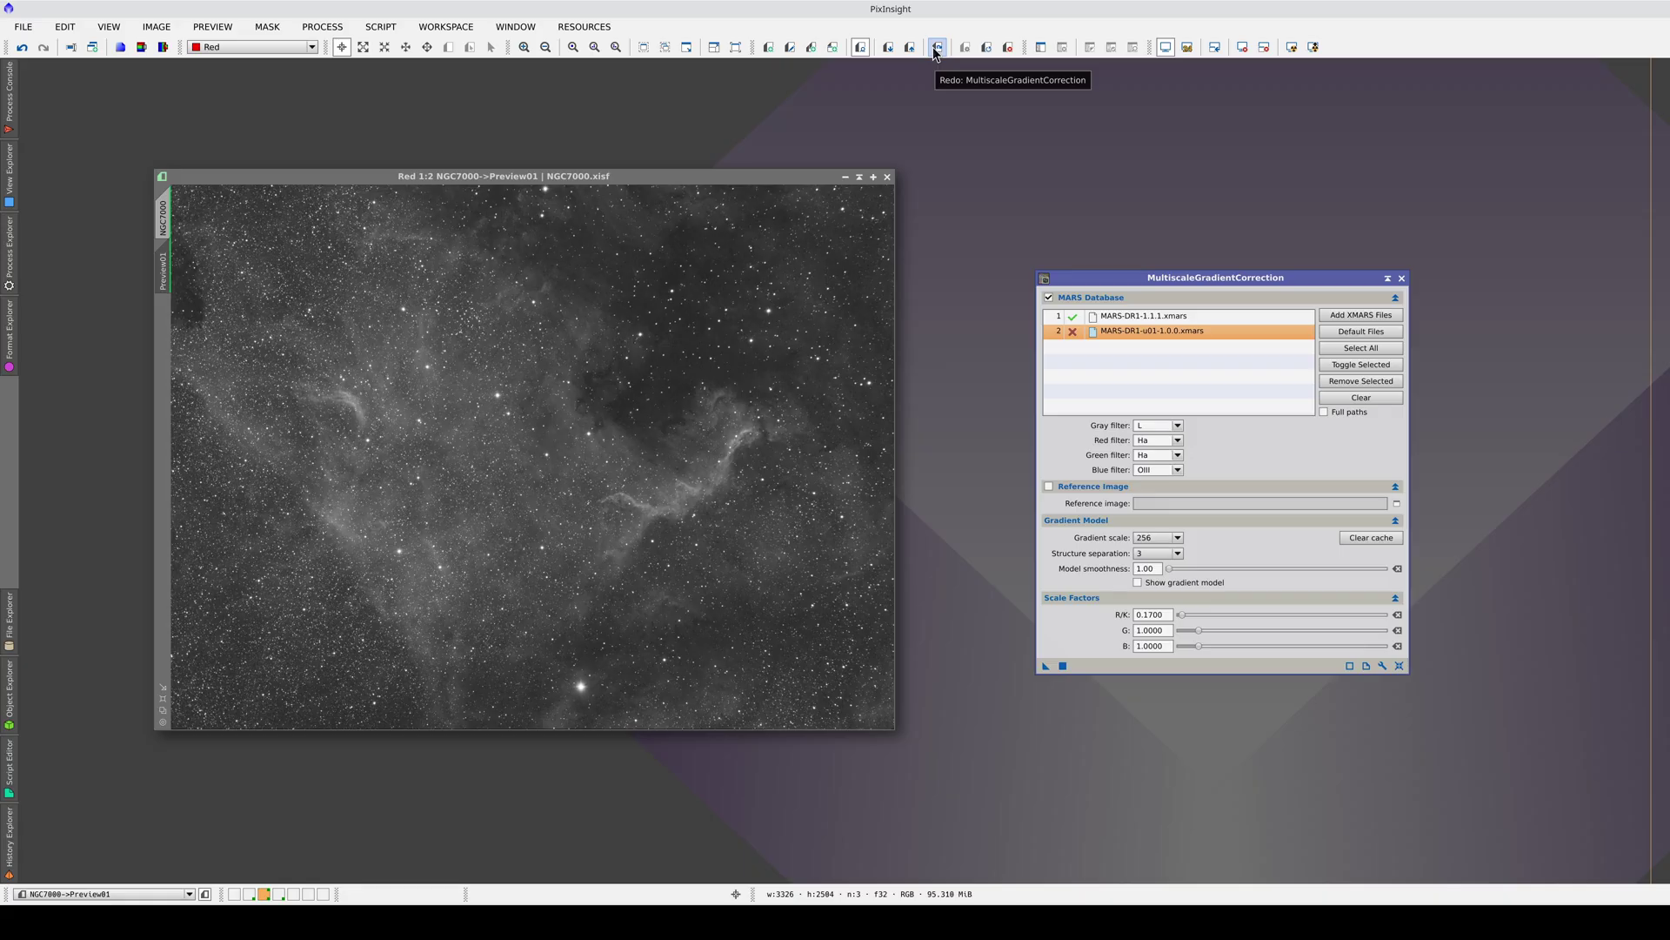
# Enable gradient model display, rerun the correction and compare the red channel's gradient model with the uncorrected preview.
pyautogui.click(1137, 583)
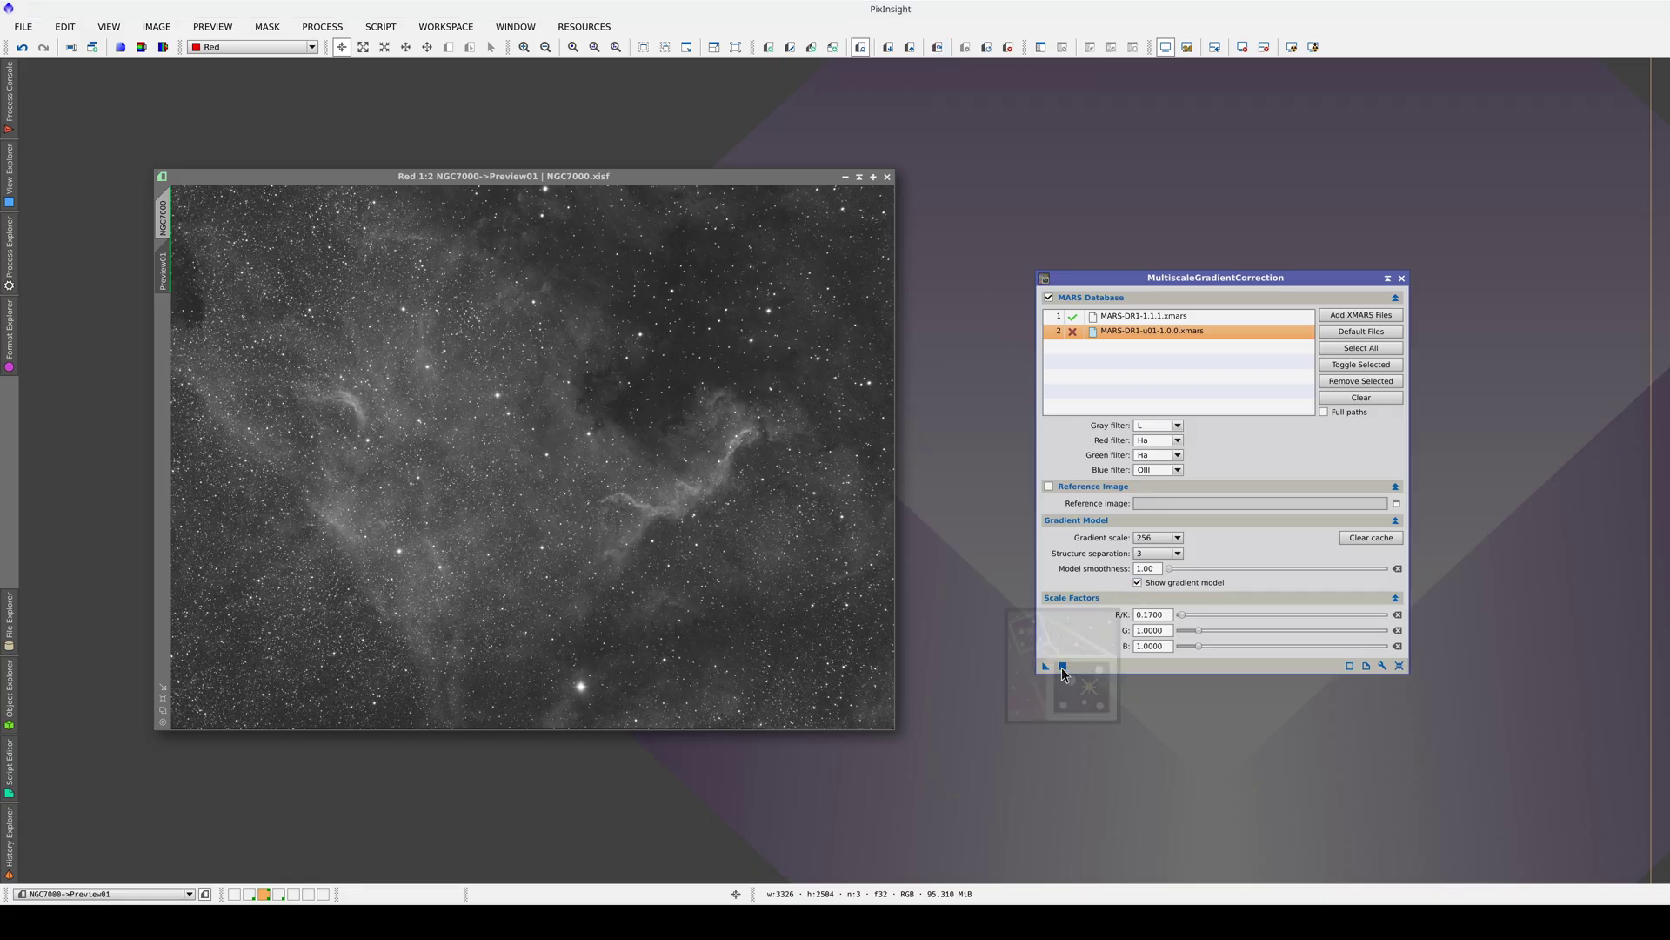
pyautogui.click(1063, 666)
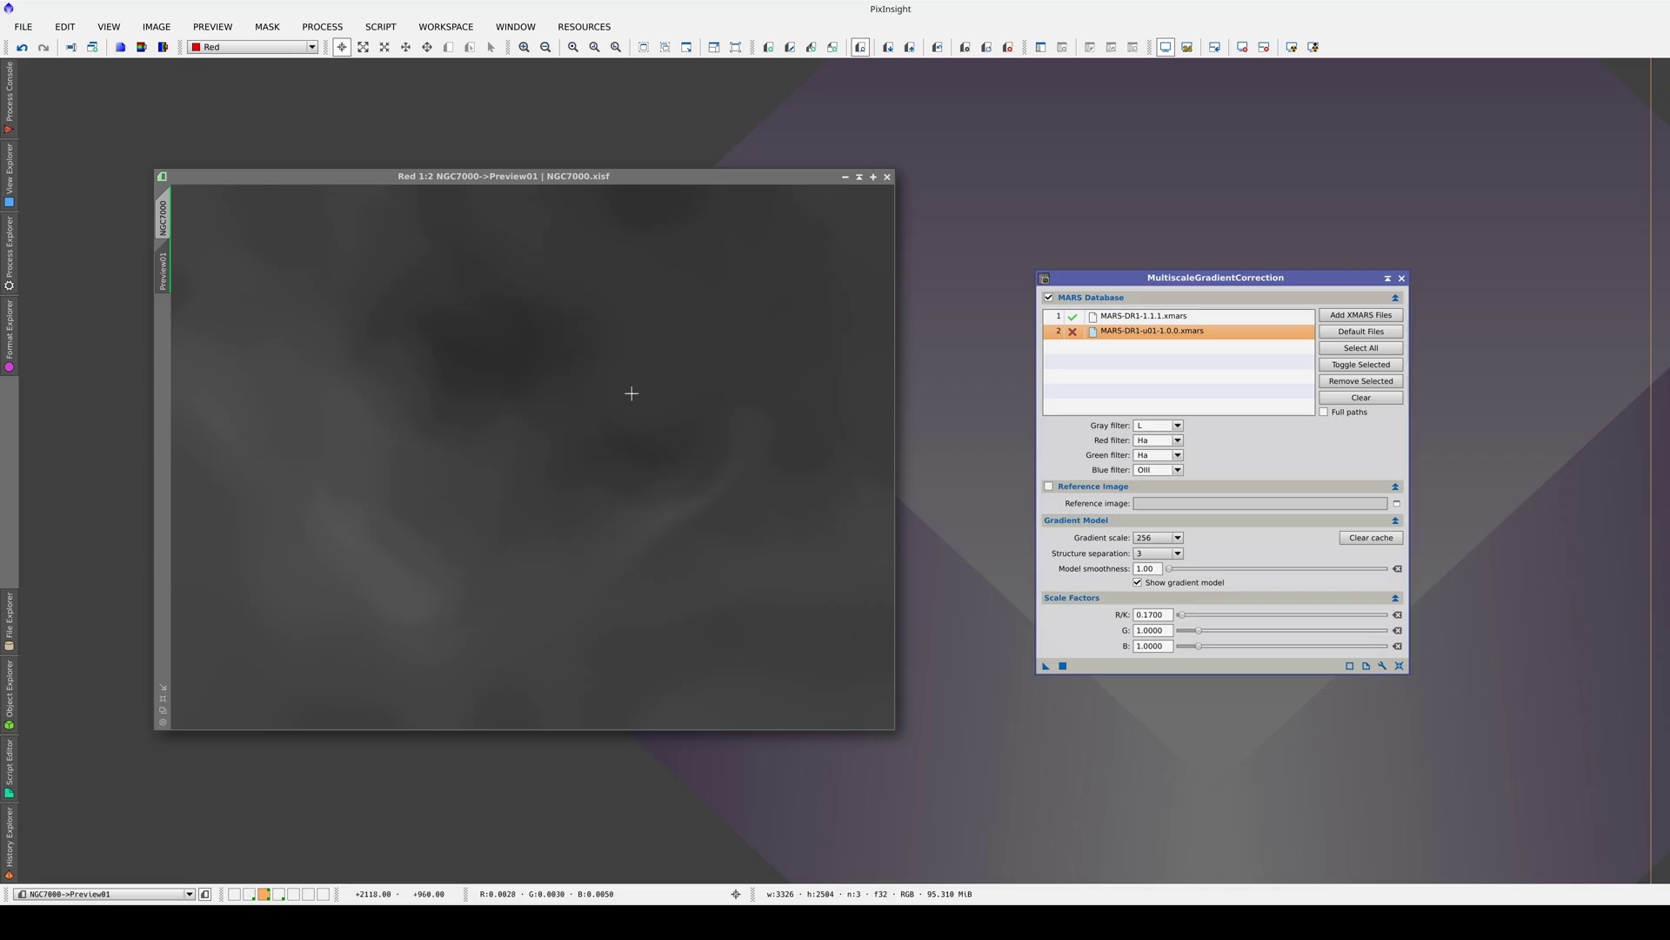
pyautogui.click(937, 48)
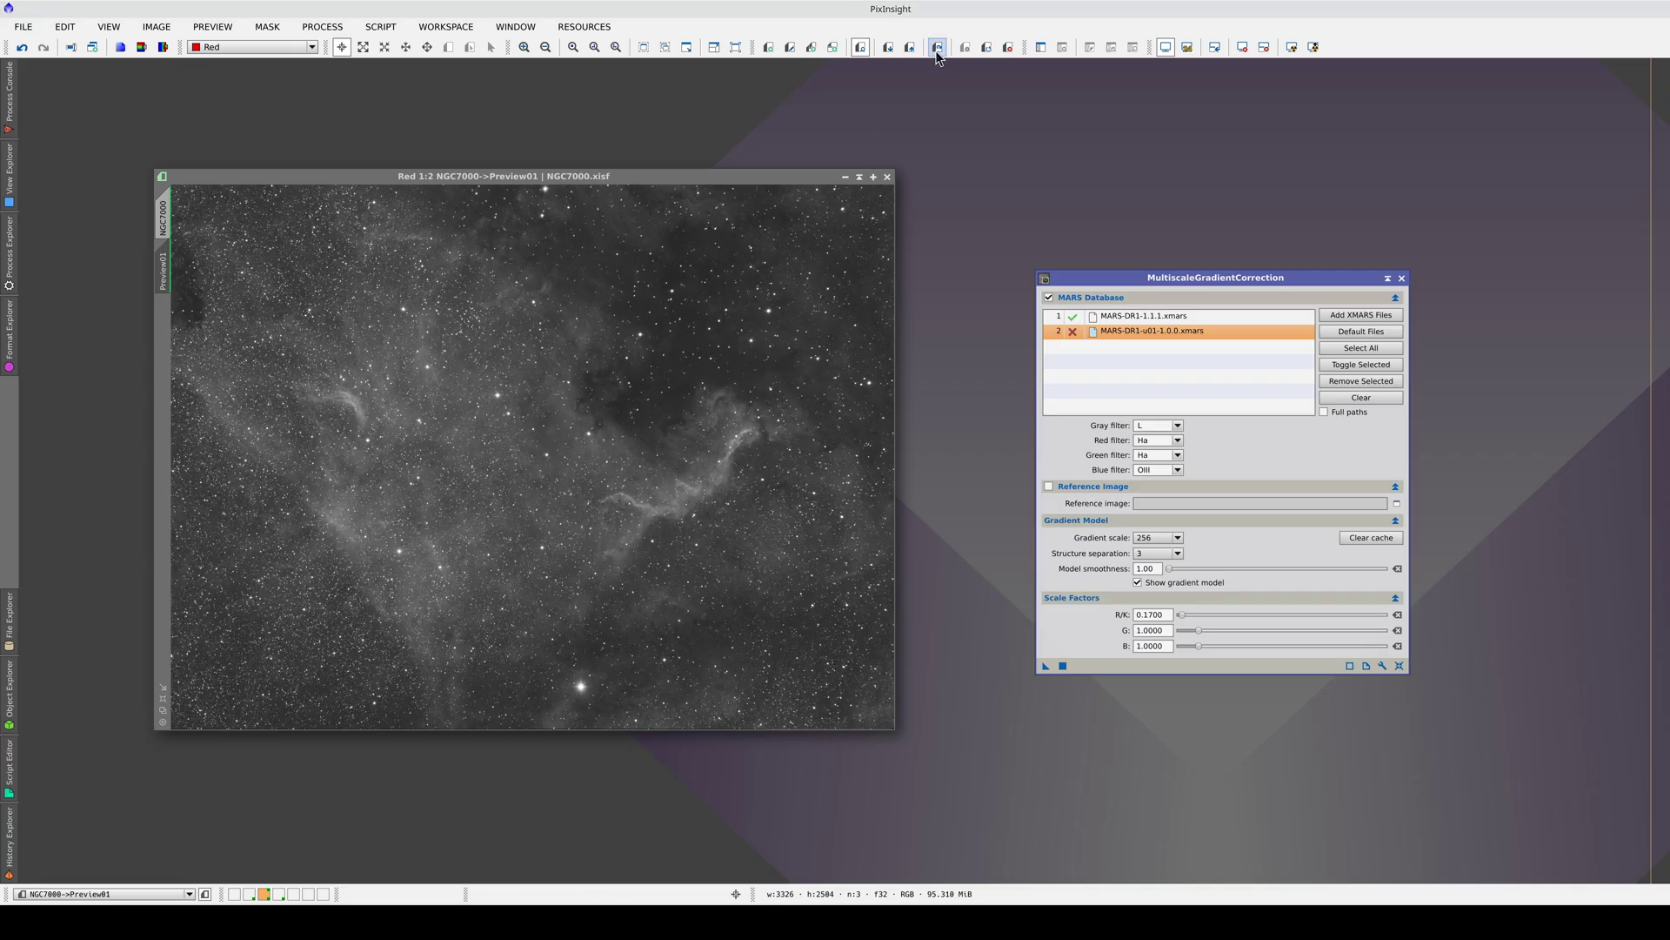
pyautogui.click(937, 48)
pyautogui.click(937, 47)
pyautogui.click(937, 47)
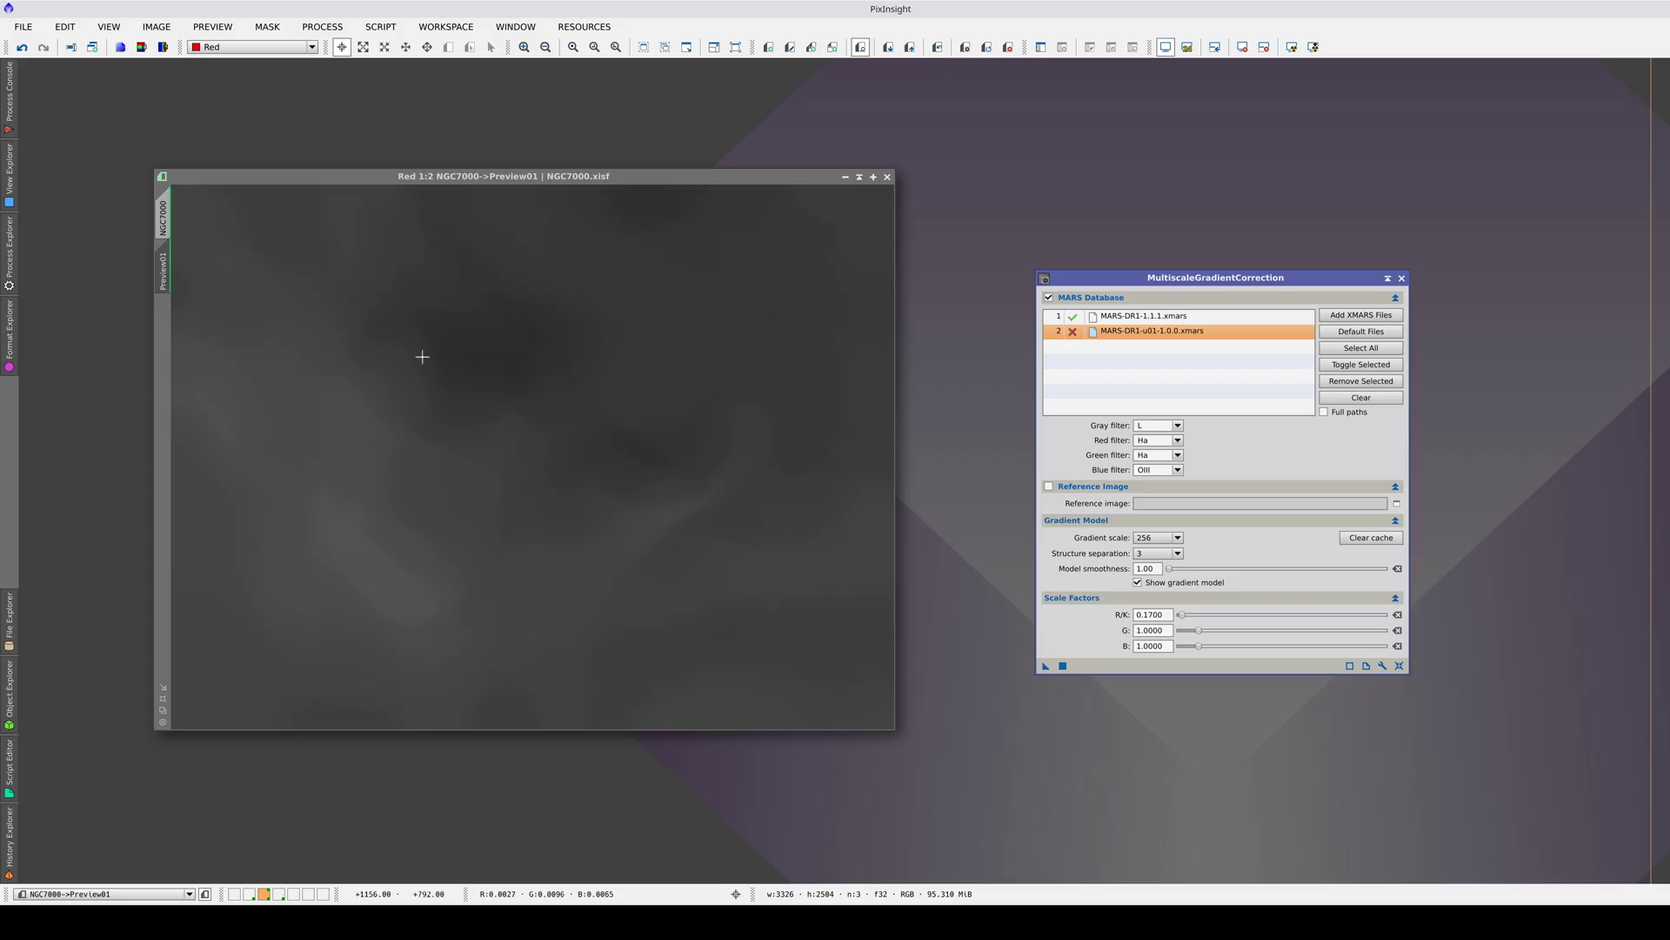
# Display the green channel and rerun the correction with the G scale factor at 1.6, 2.1 and finally 2.0.
pyautogui.click(232, 46)
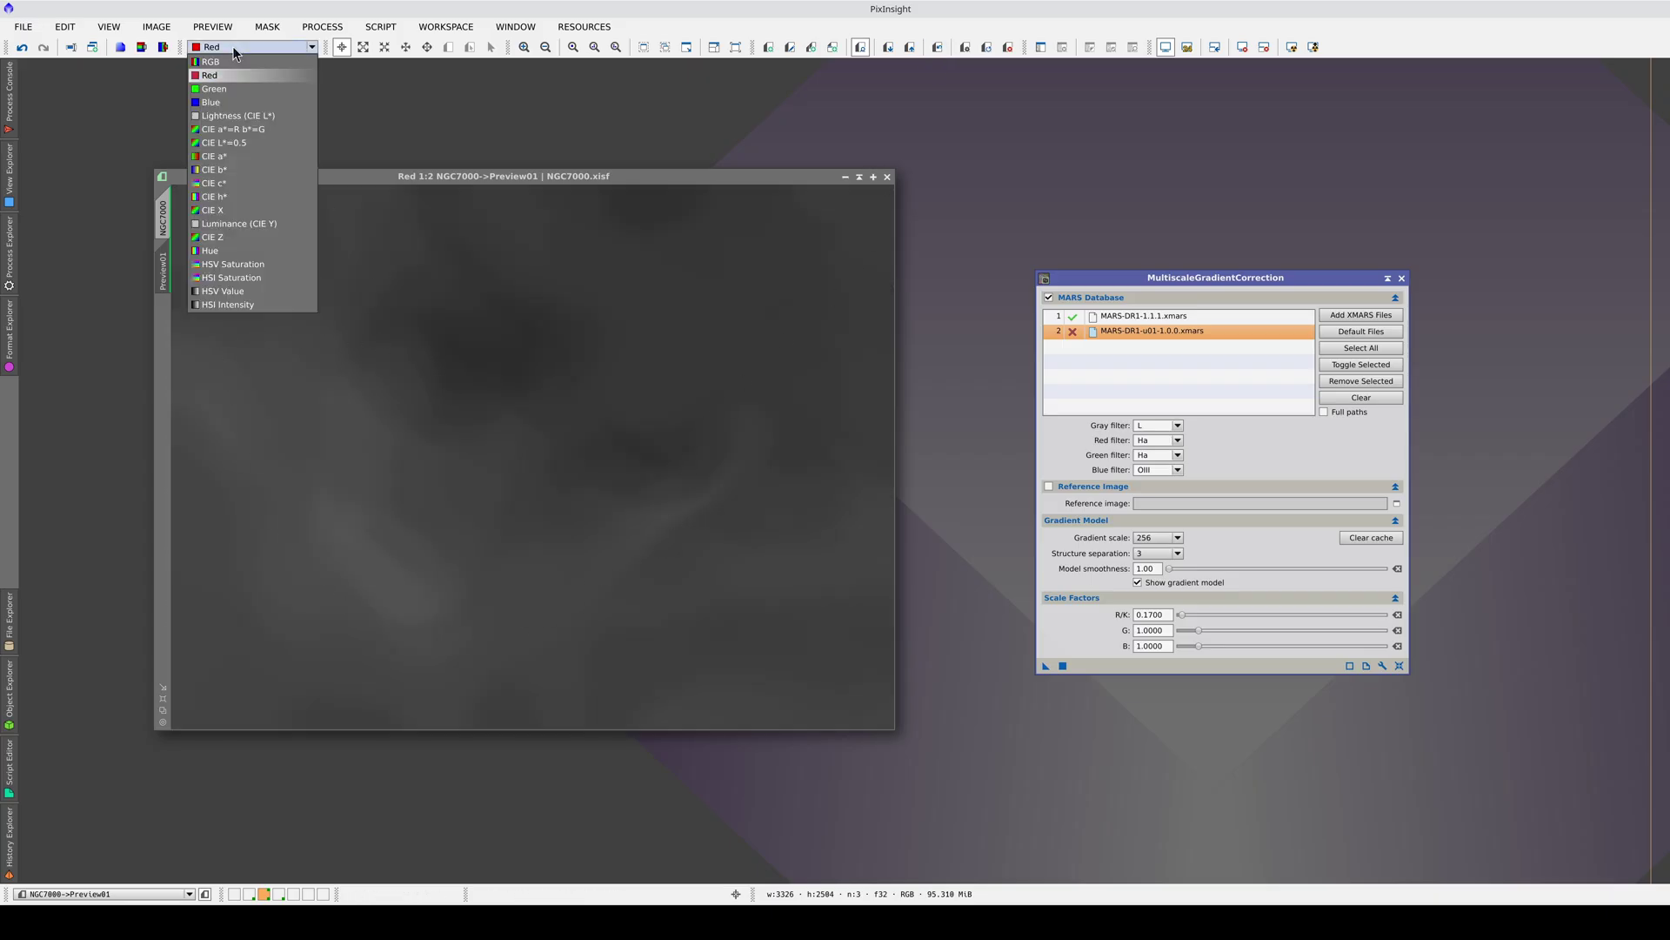
pyautogui.click(253, 90)
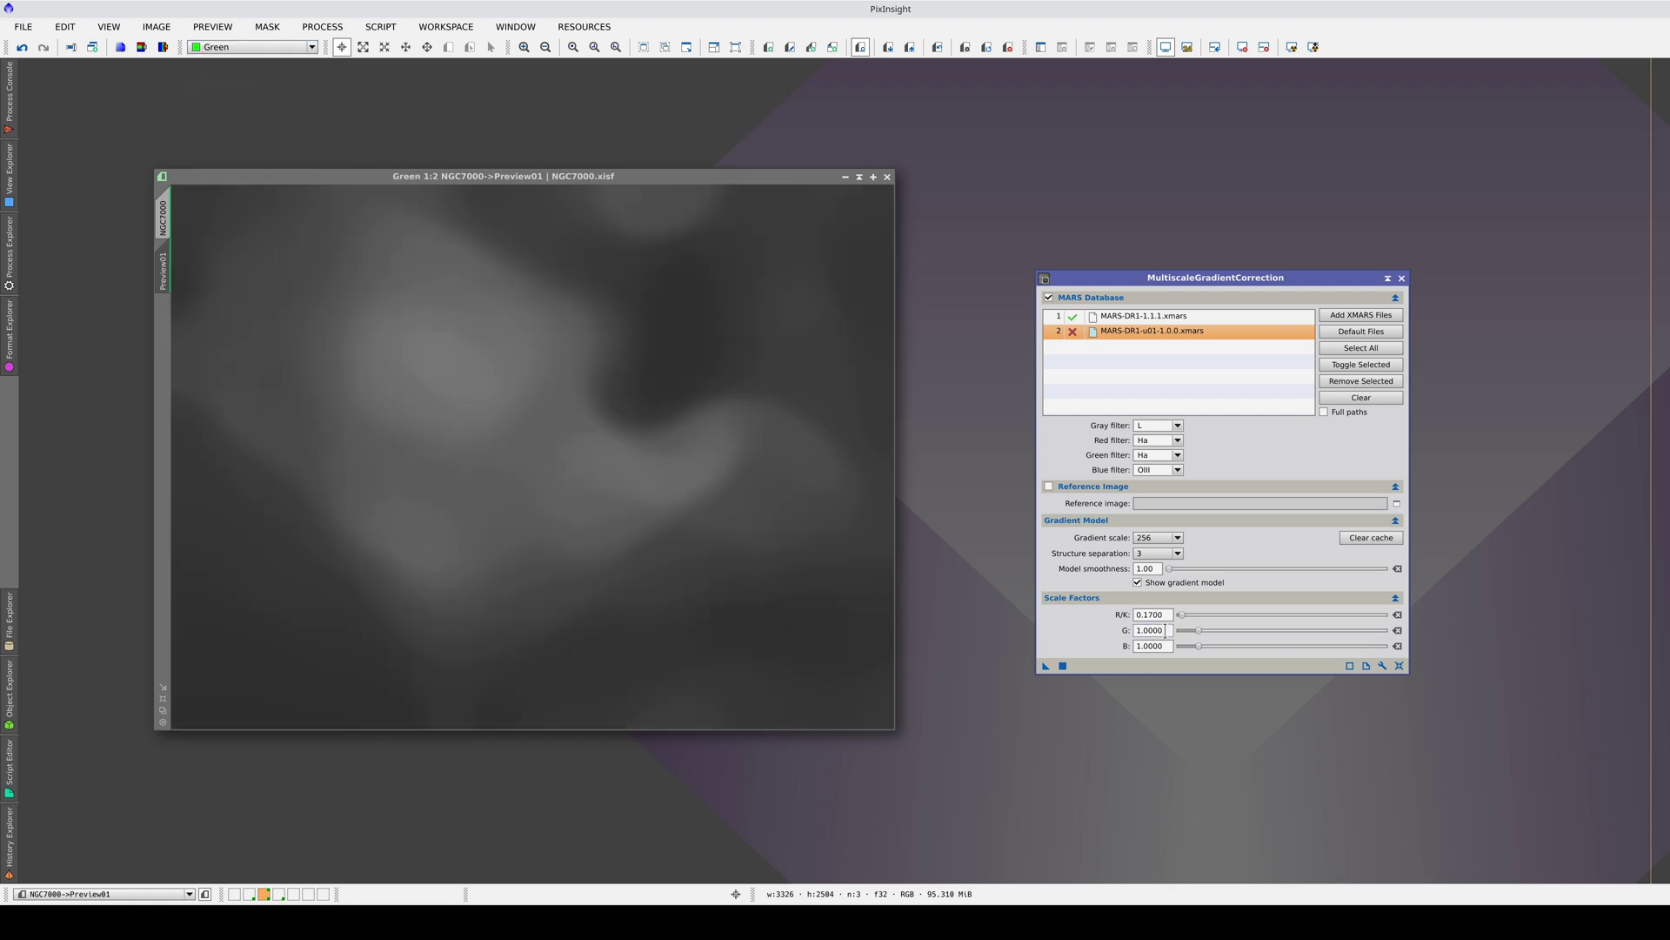
pyautogui.moveTo(1198, 629); pyautogui.dragTo(1208, 633)
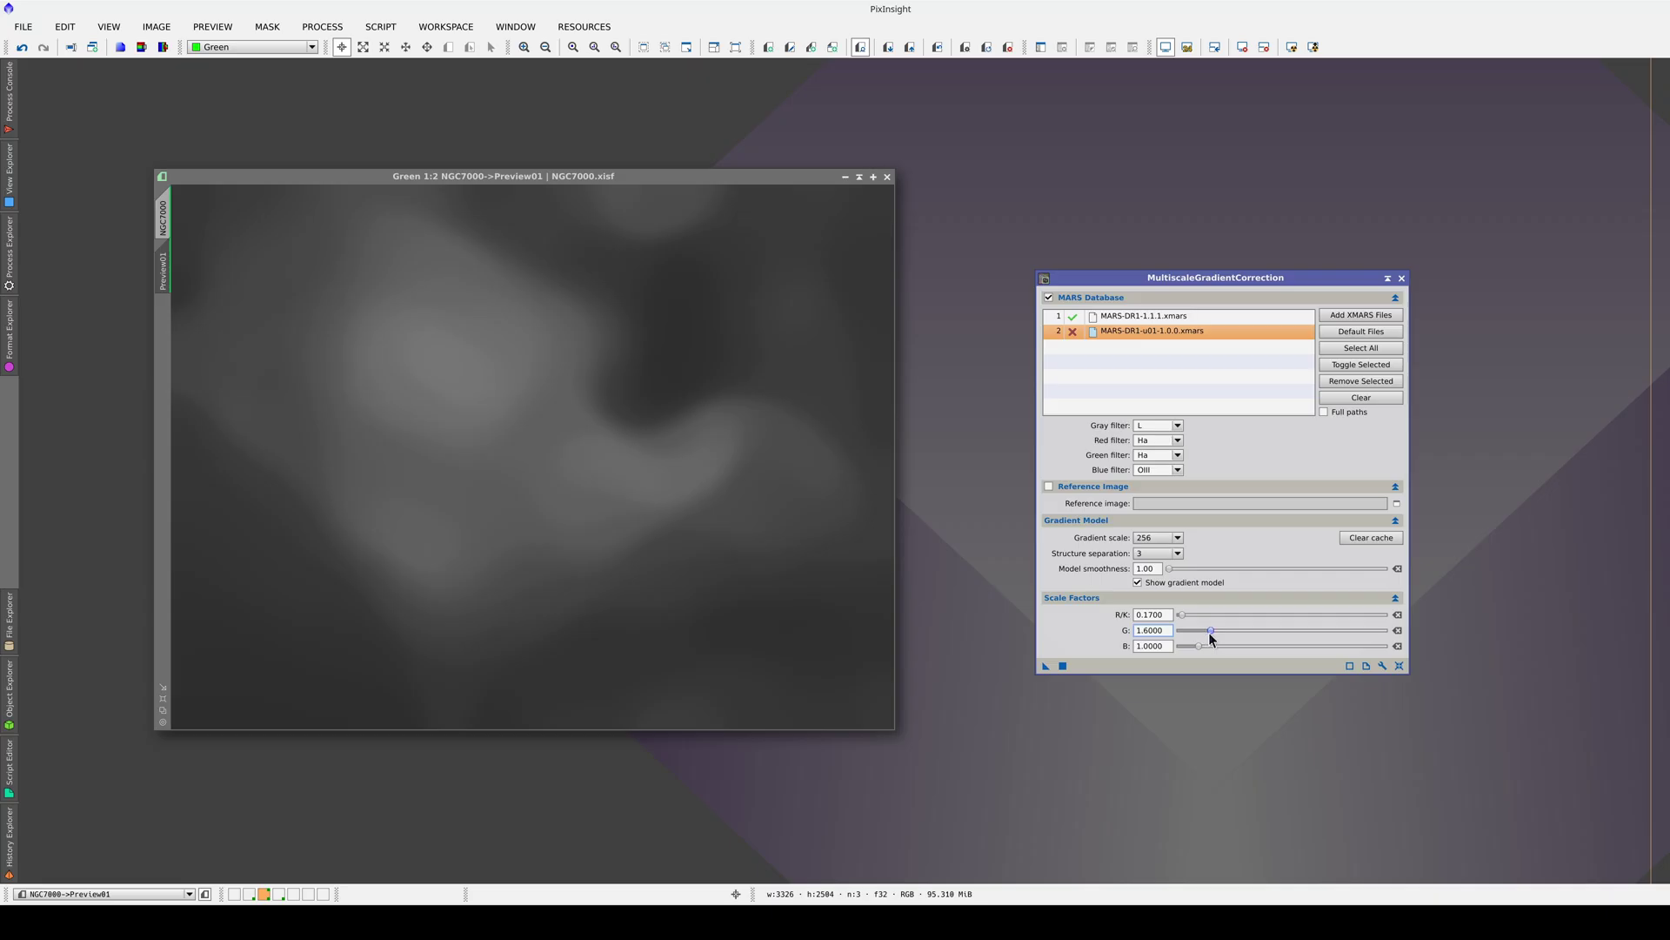
pyautogui.moveTo(1063, 666); pyautogui.dragTo(1062, 666)
pyautogui.moveTo(1210, 630); pyautogui.dragTo(1221, 637)
pyautogui.moveTo(1062, 666); pyautogui.dragTo(1061, 666)
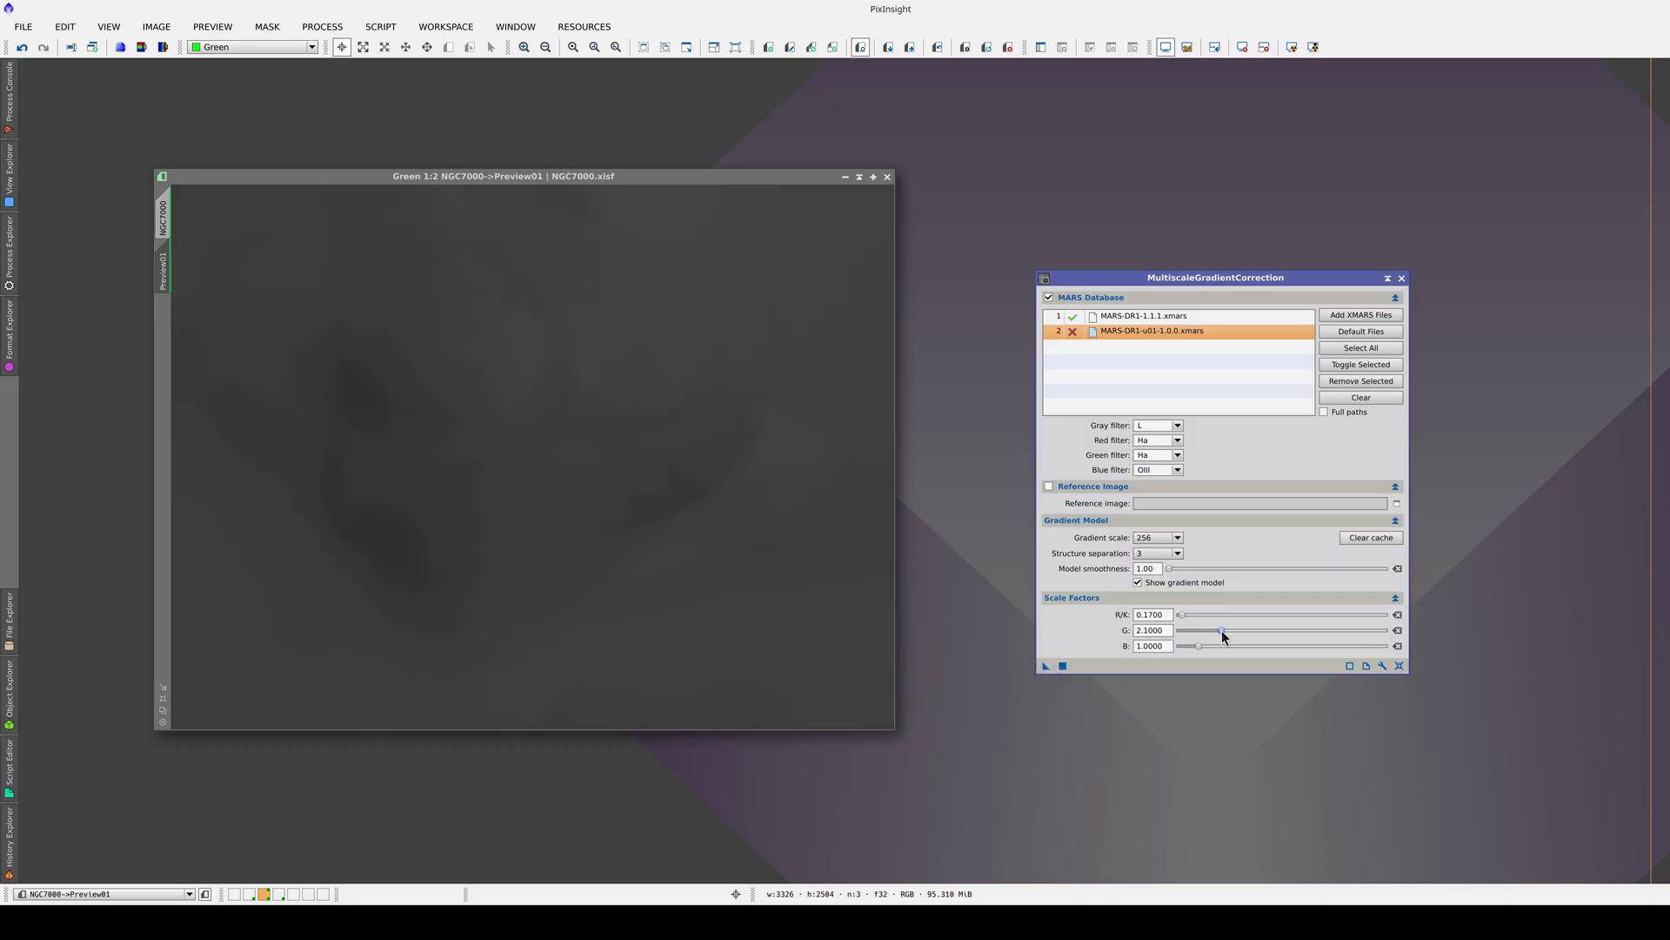
pyautogui.moveTo(1222, 630); pyautogui.dragTo(1220, 631)
pyautogui.click(1063, 666)
# Display the blue channel and rerun the correction with the B scale factor at 1.3, 1.6 and finally 1.9.
pyautogui.click(247, 47)
pyautogui.click(252, 102)
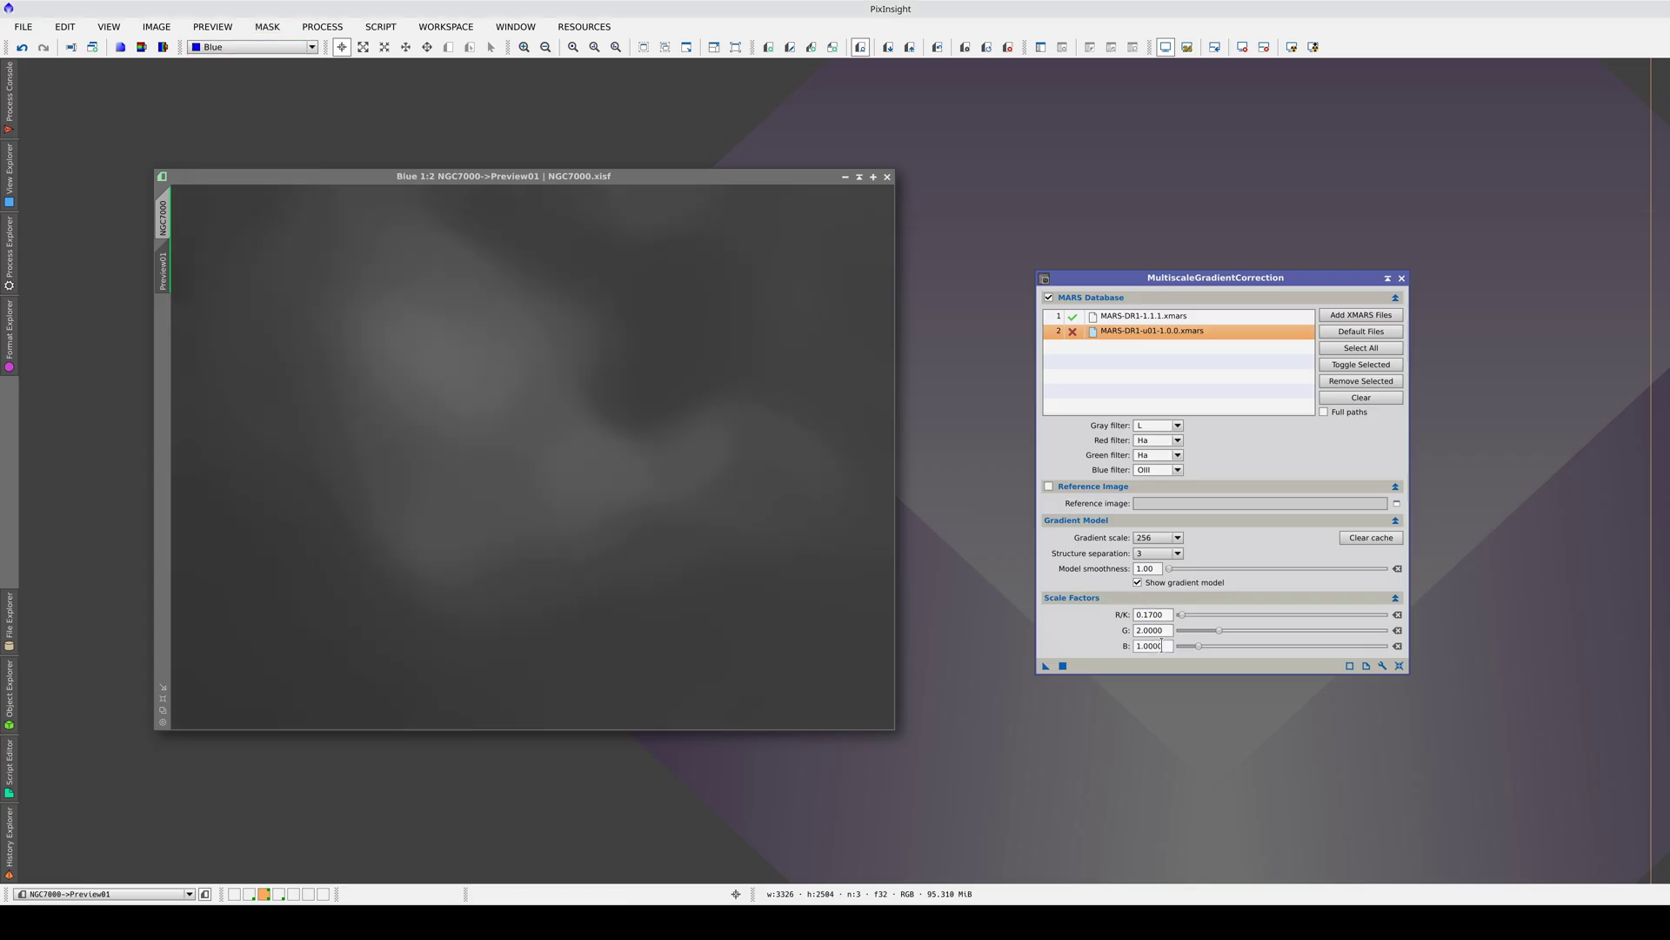
pyautogui.scroll(1, 1198, 646)
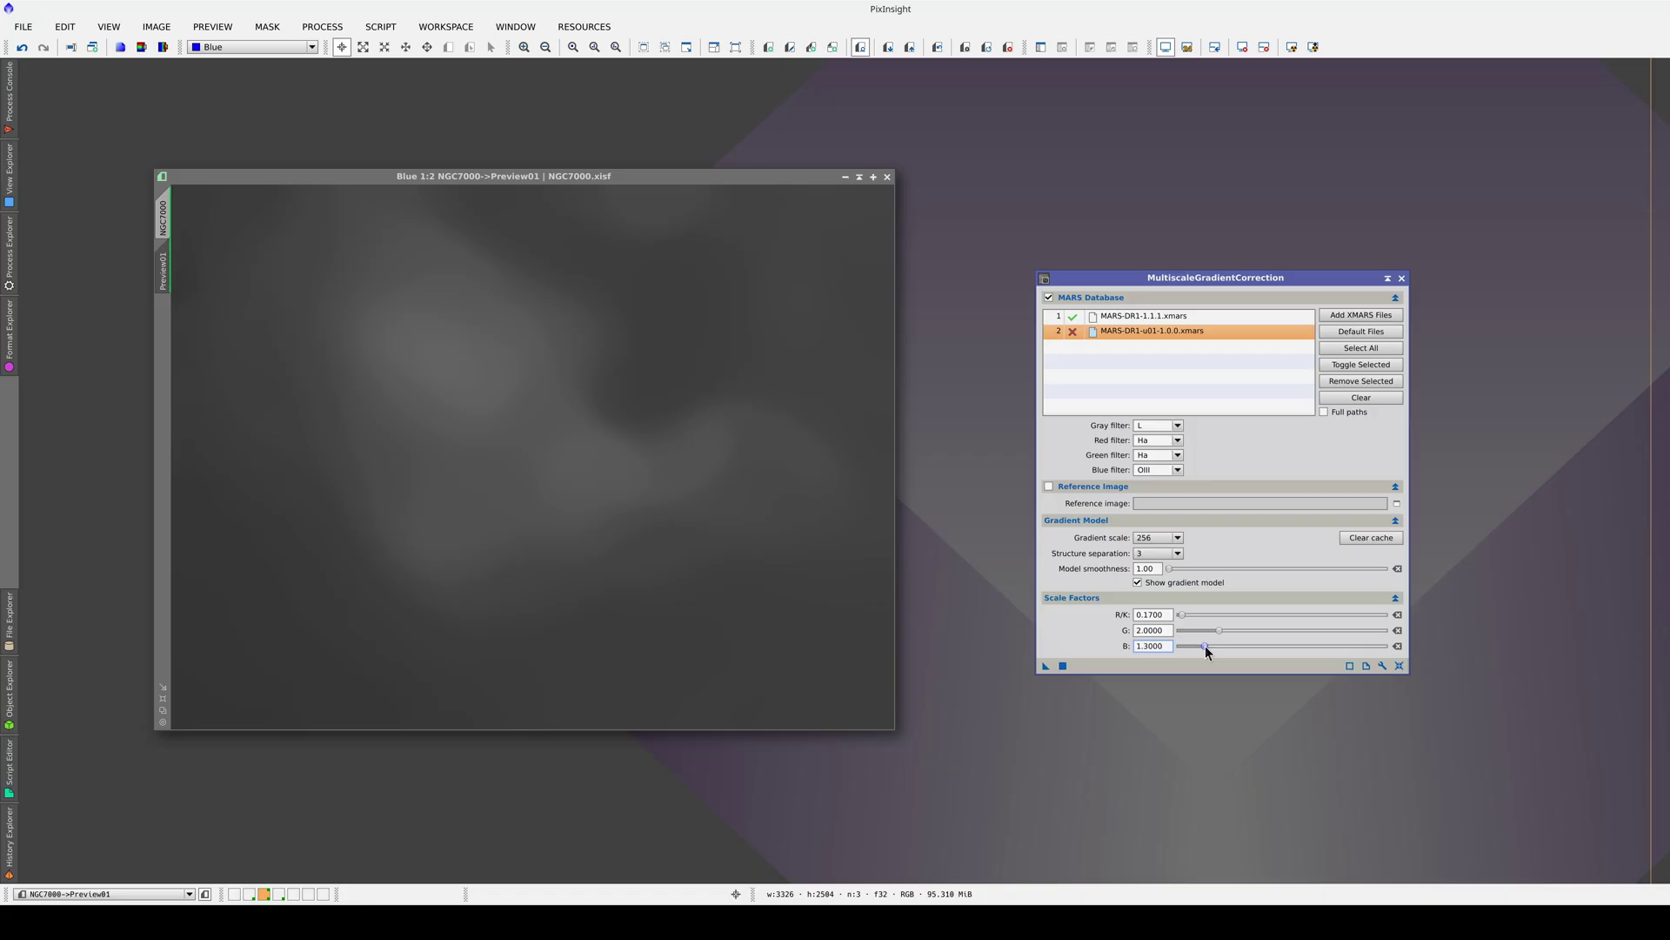
pyautogui.click(1062, 666)
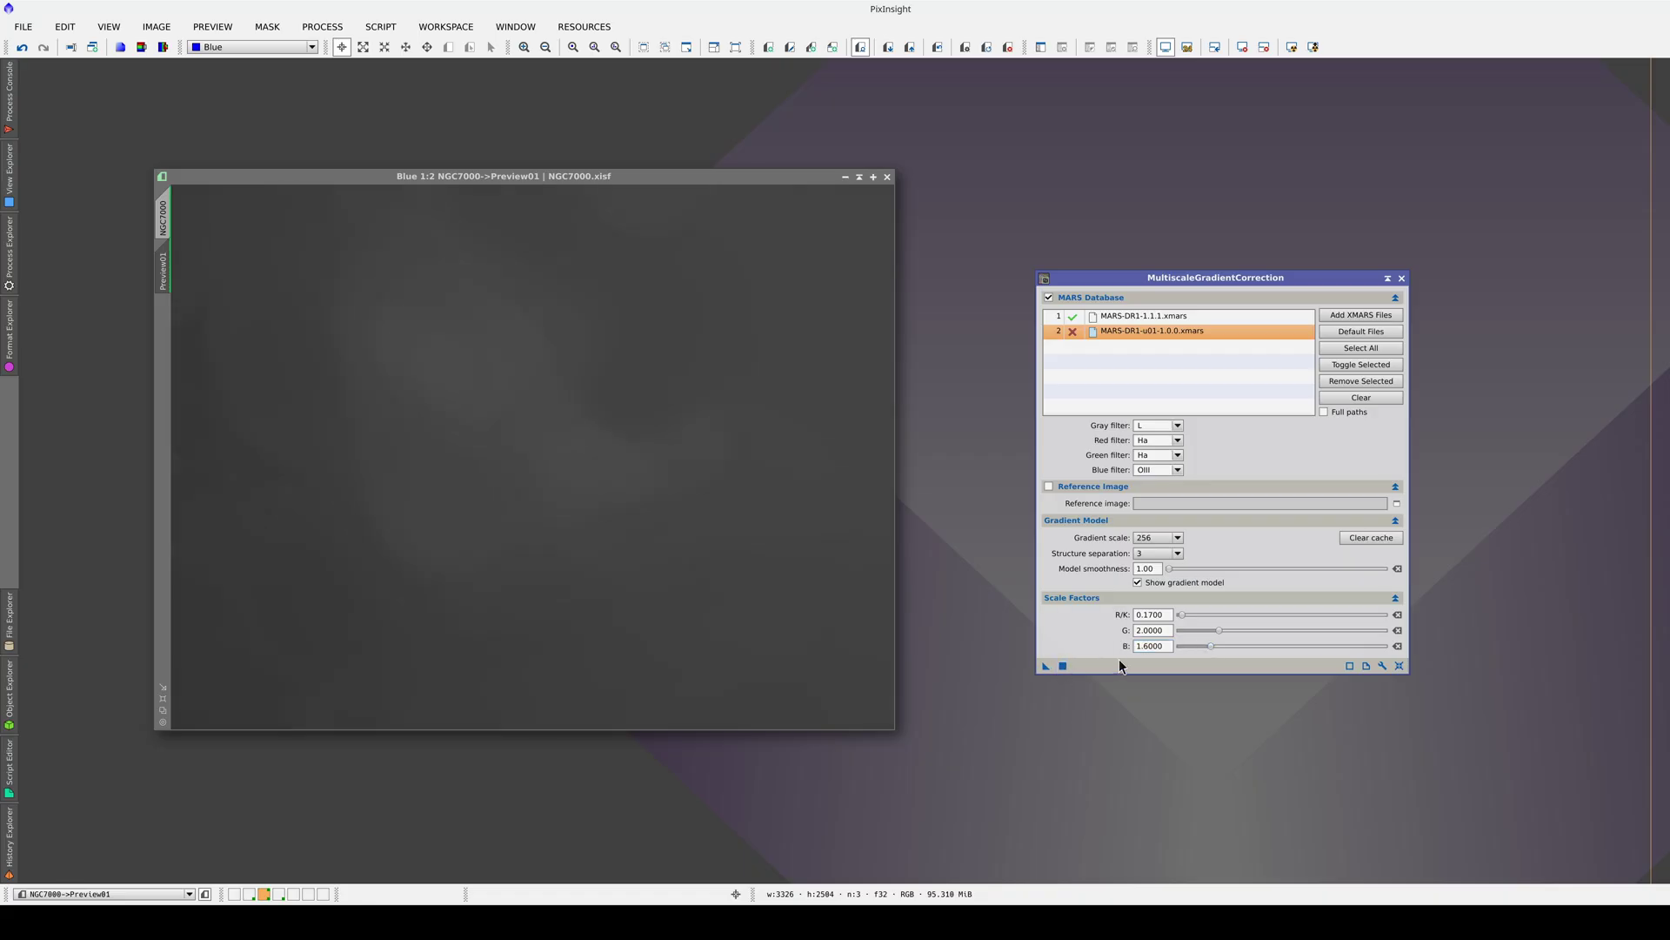
pyautogui.scroll(3, 1211, 646)
pyautogui.moveTo(1063, 666); pyautogui.dragTo(1062, 668)
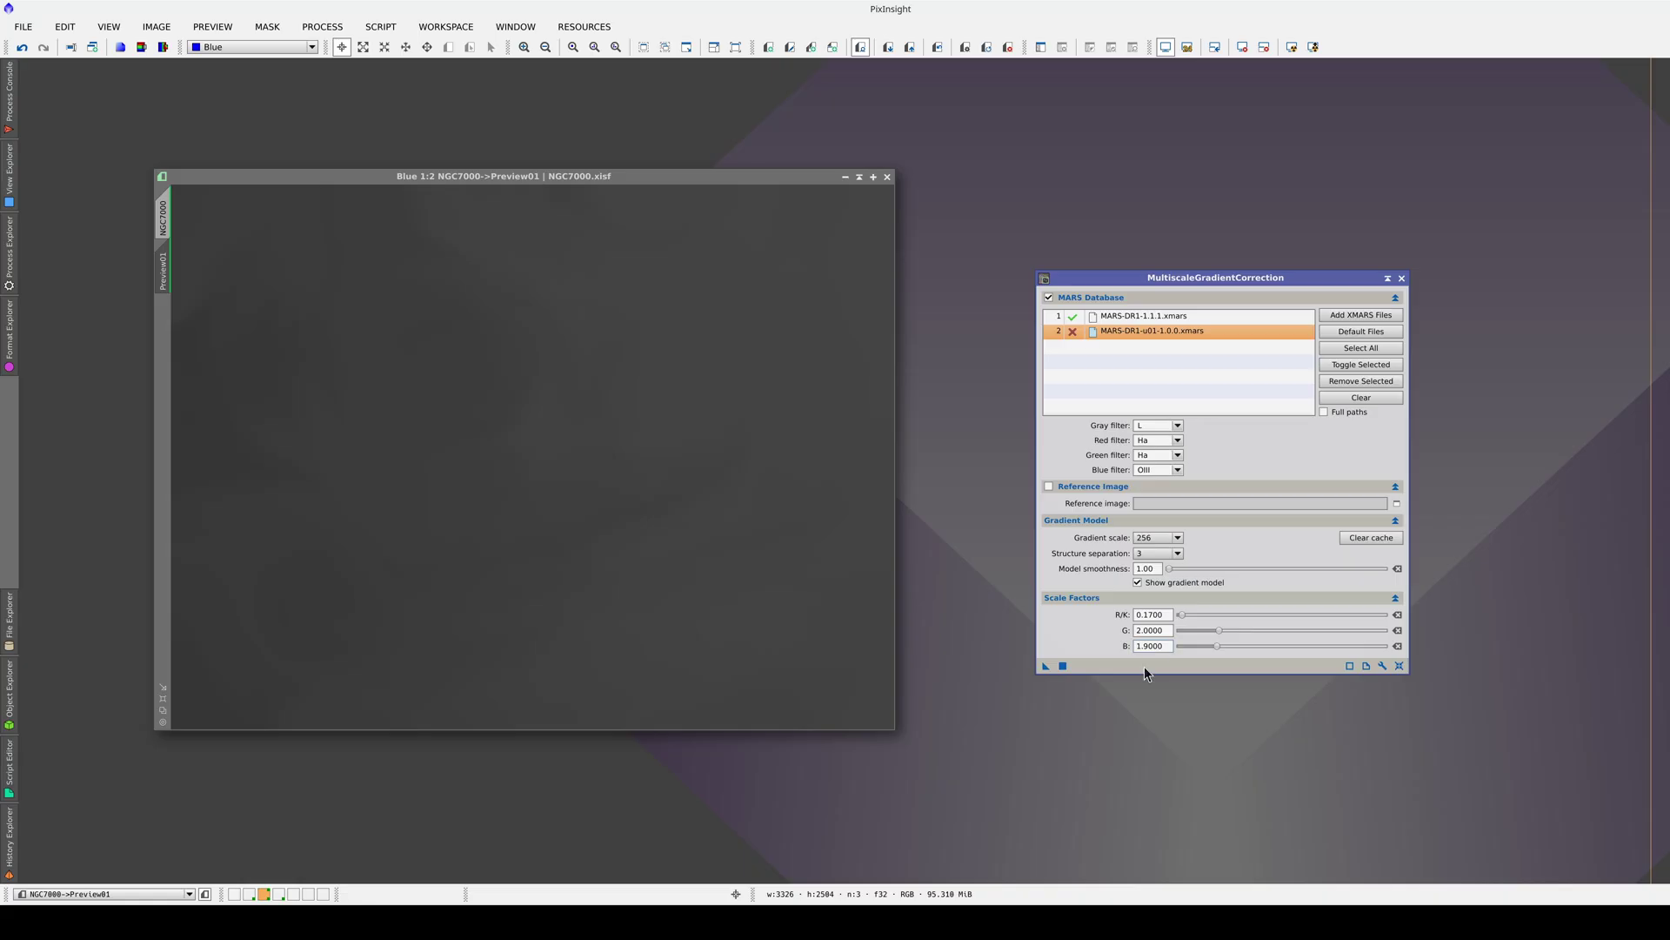
# Toggle the preview to compare the blue channel's gradient model with the uncorrected blue channel.
pyautogui.click(940, 54)
pyautogui.click(940, 54)
pyautogui.click(940, 54)
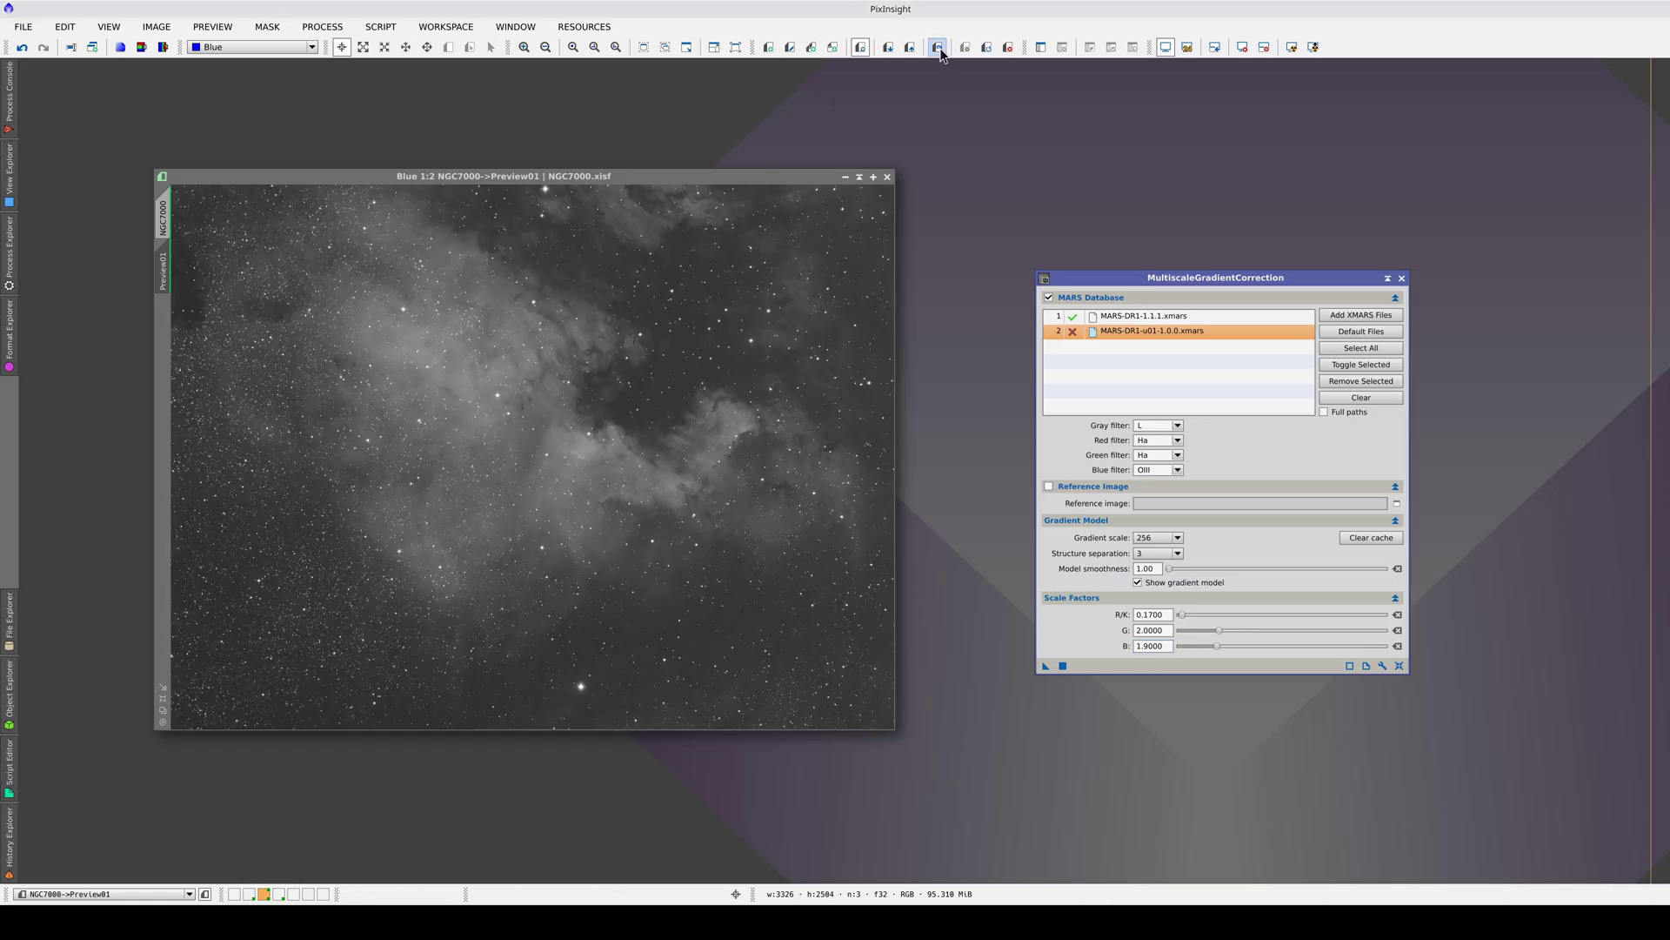
pyautogui.click(940, 54)
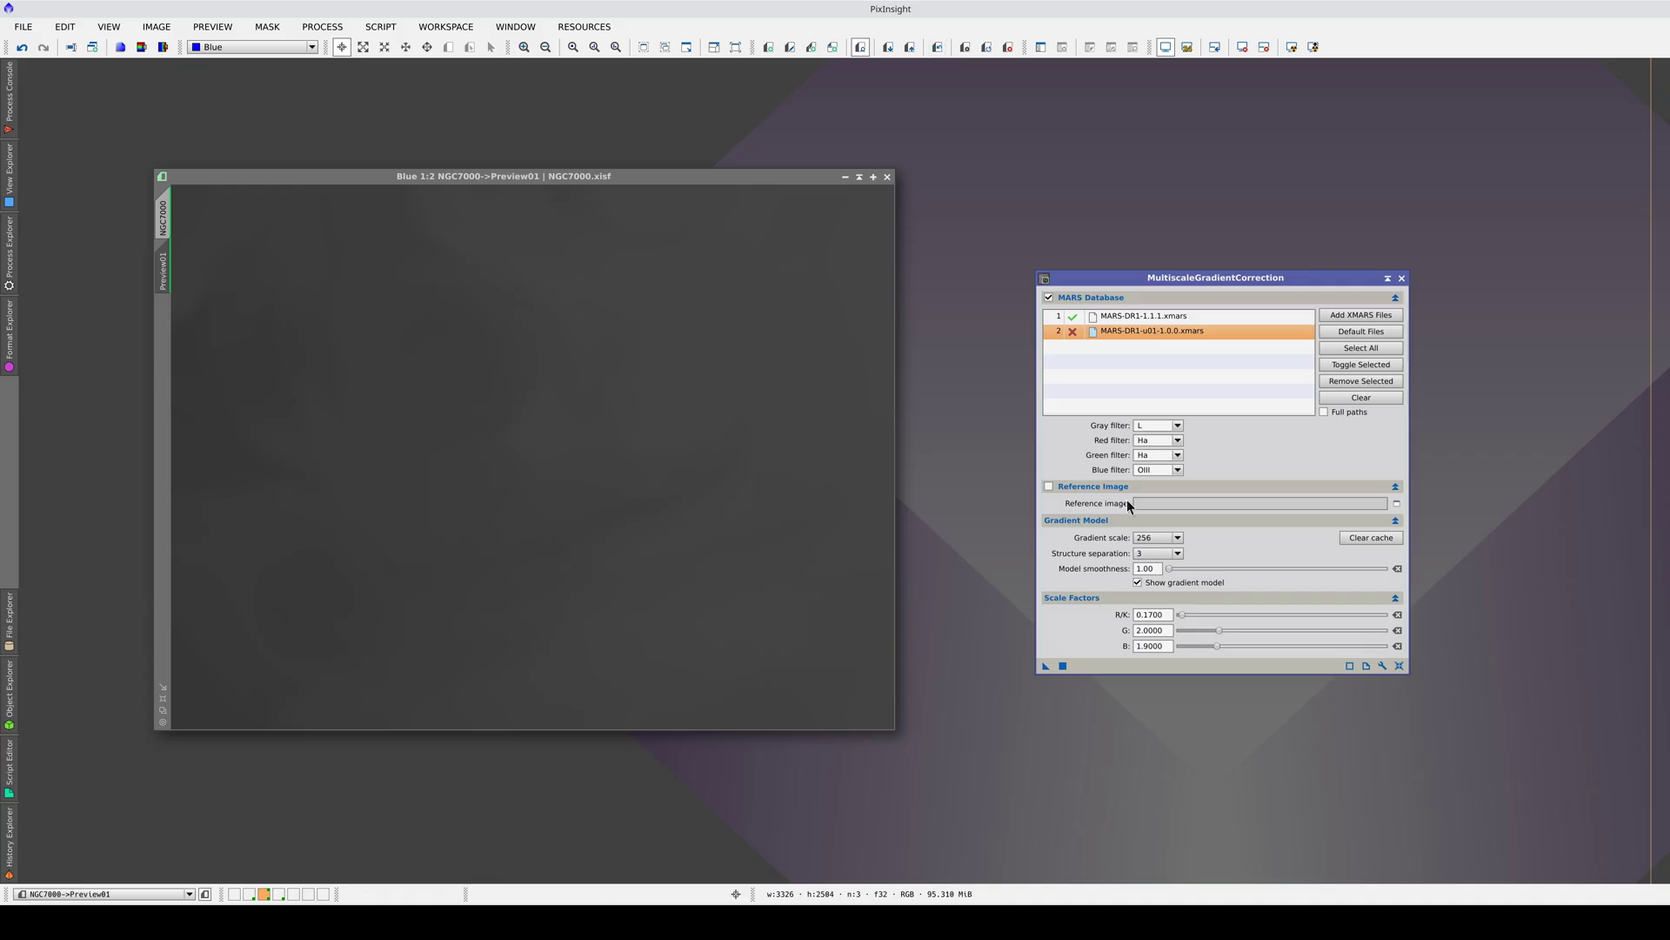
# Set the gradient scale to 1024, regenerate the gradient model on the preview and display it in RGB.
pyautogui.click(1156, 538)
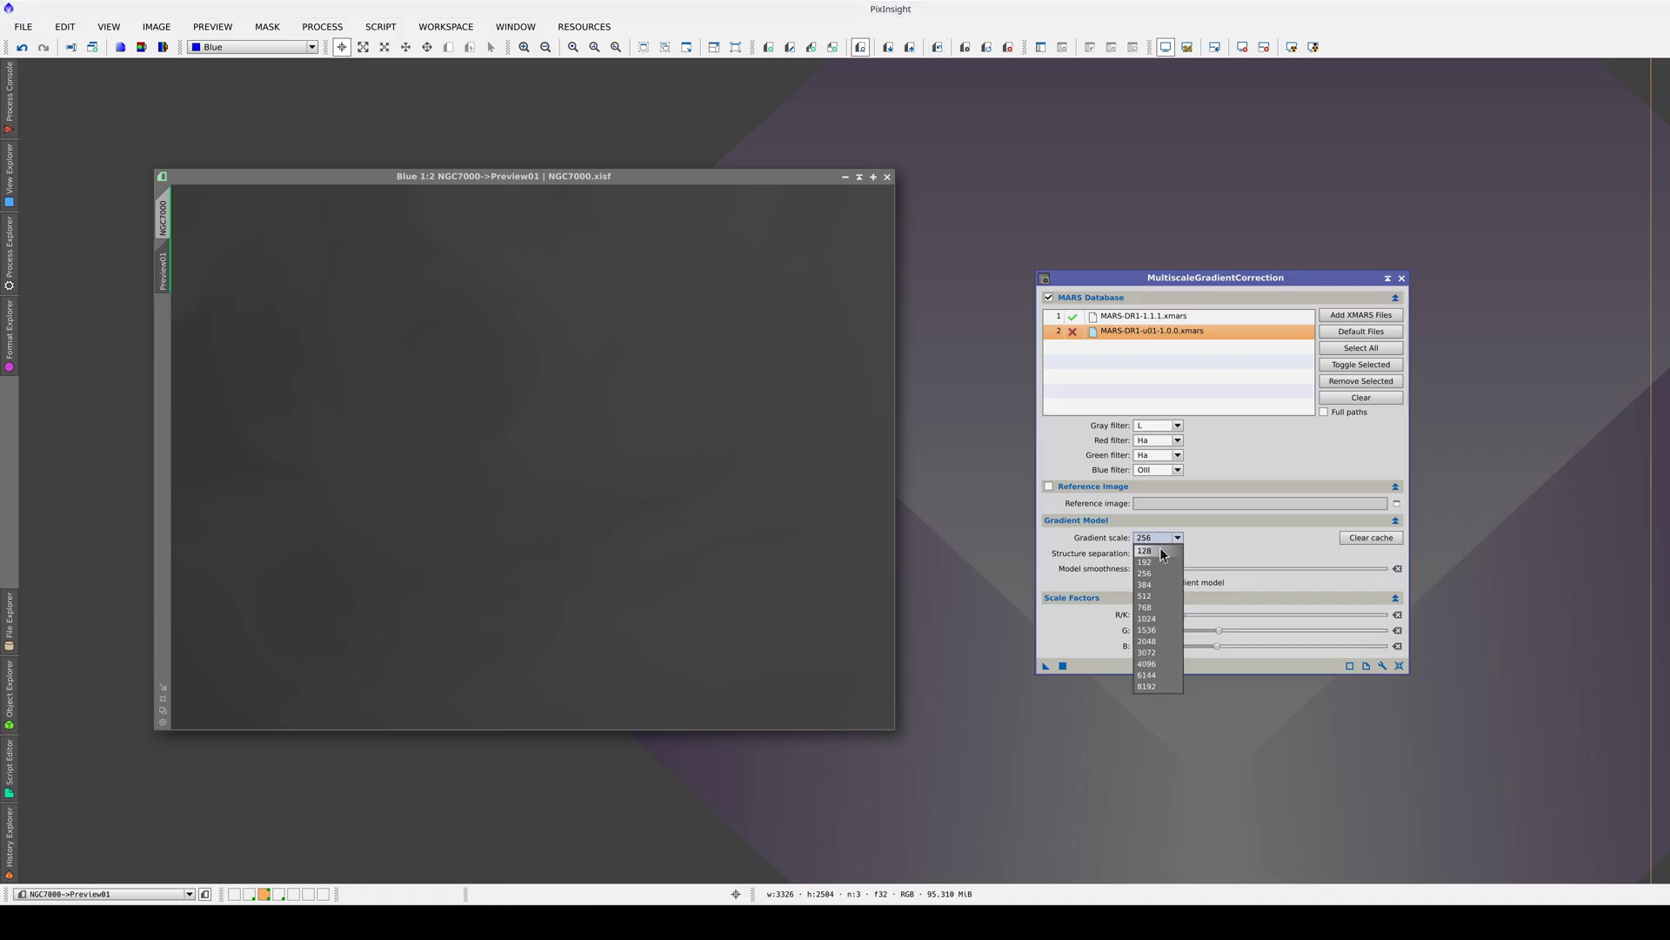
pyautogui.click(1157, 618)
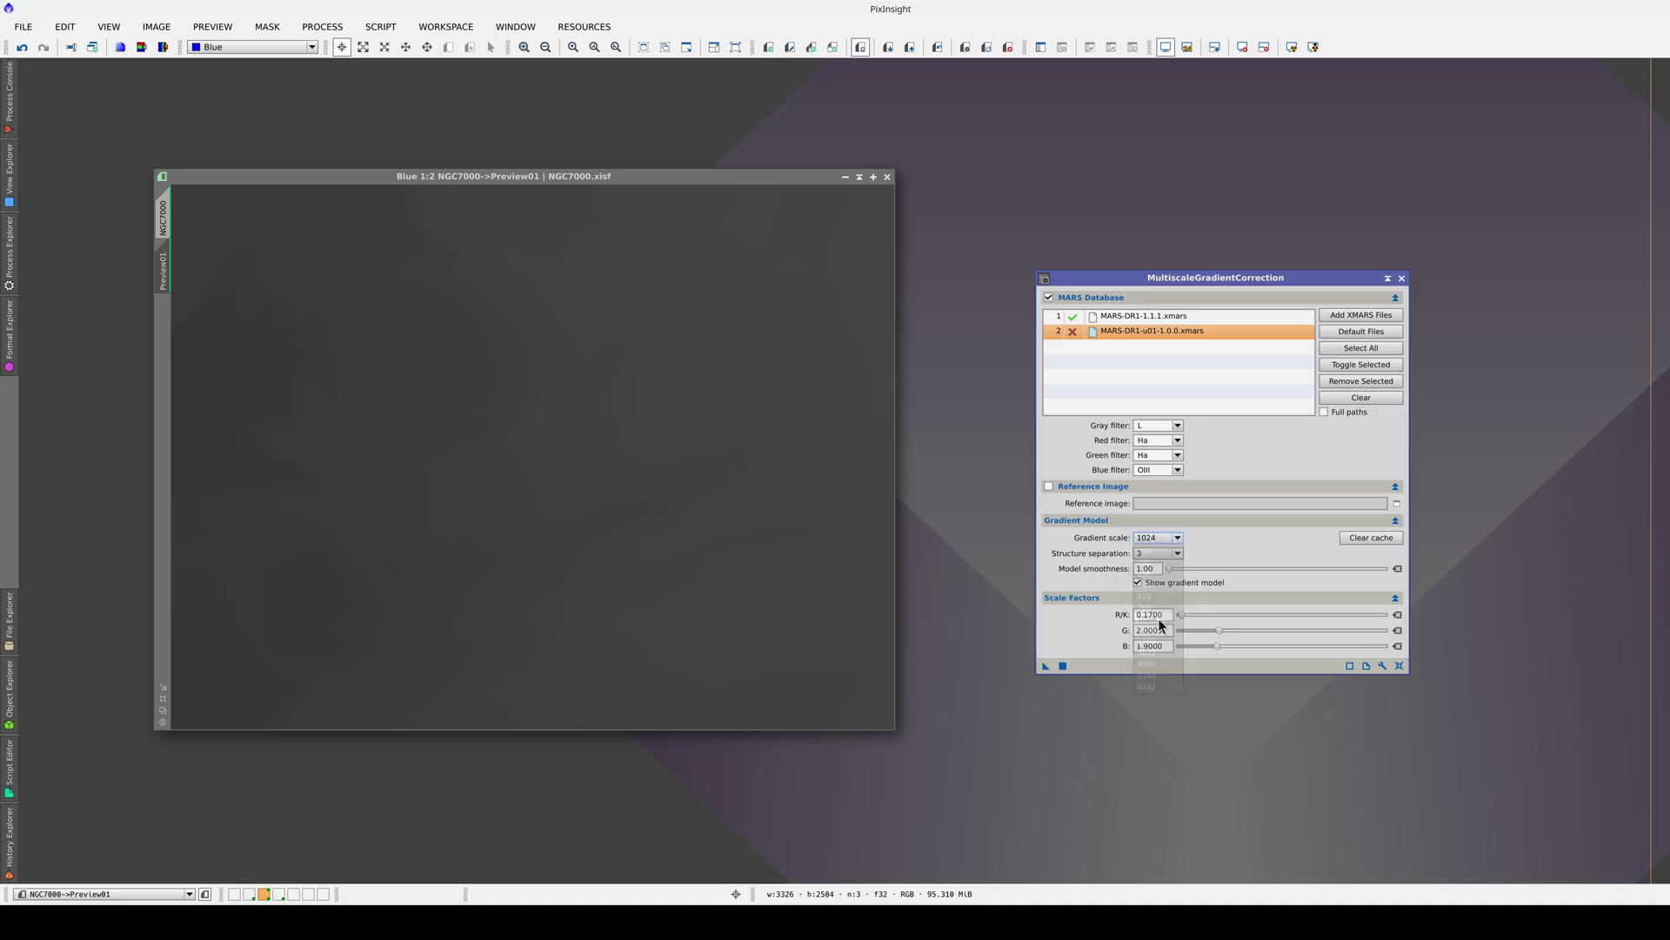
pyautogui.click(1063, 667)
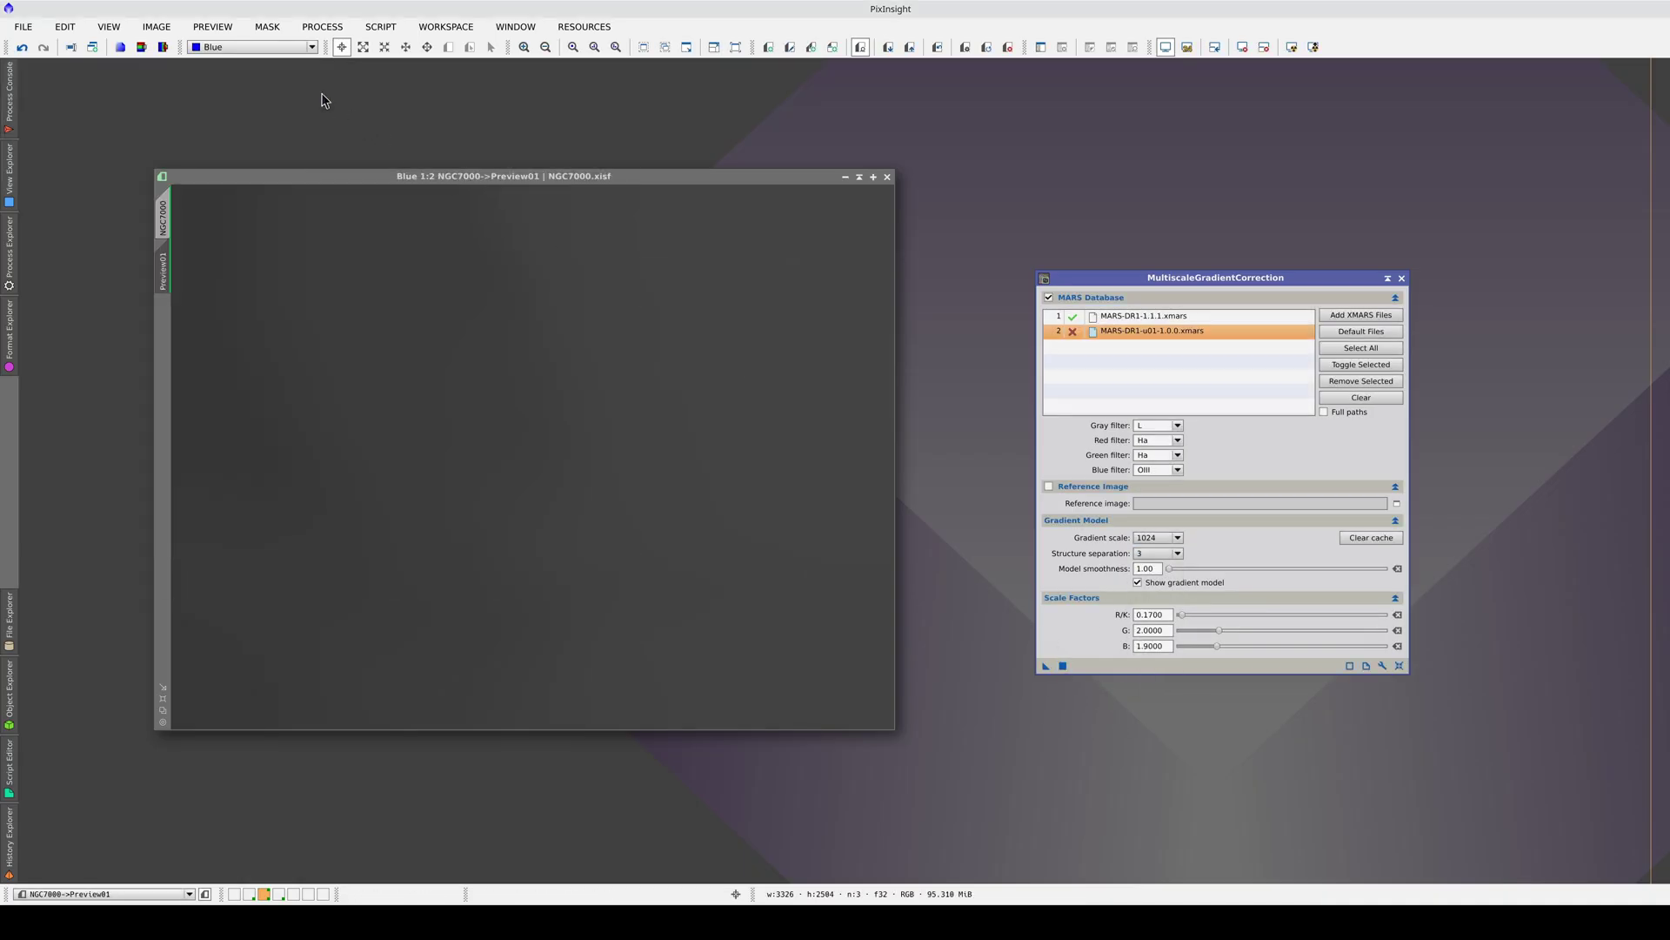
pyautogui.click(268, 52)
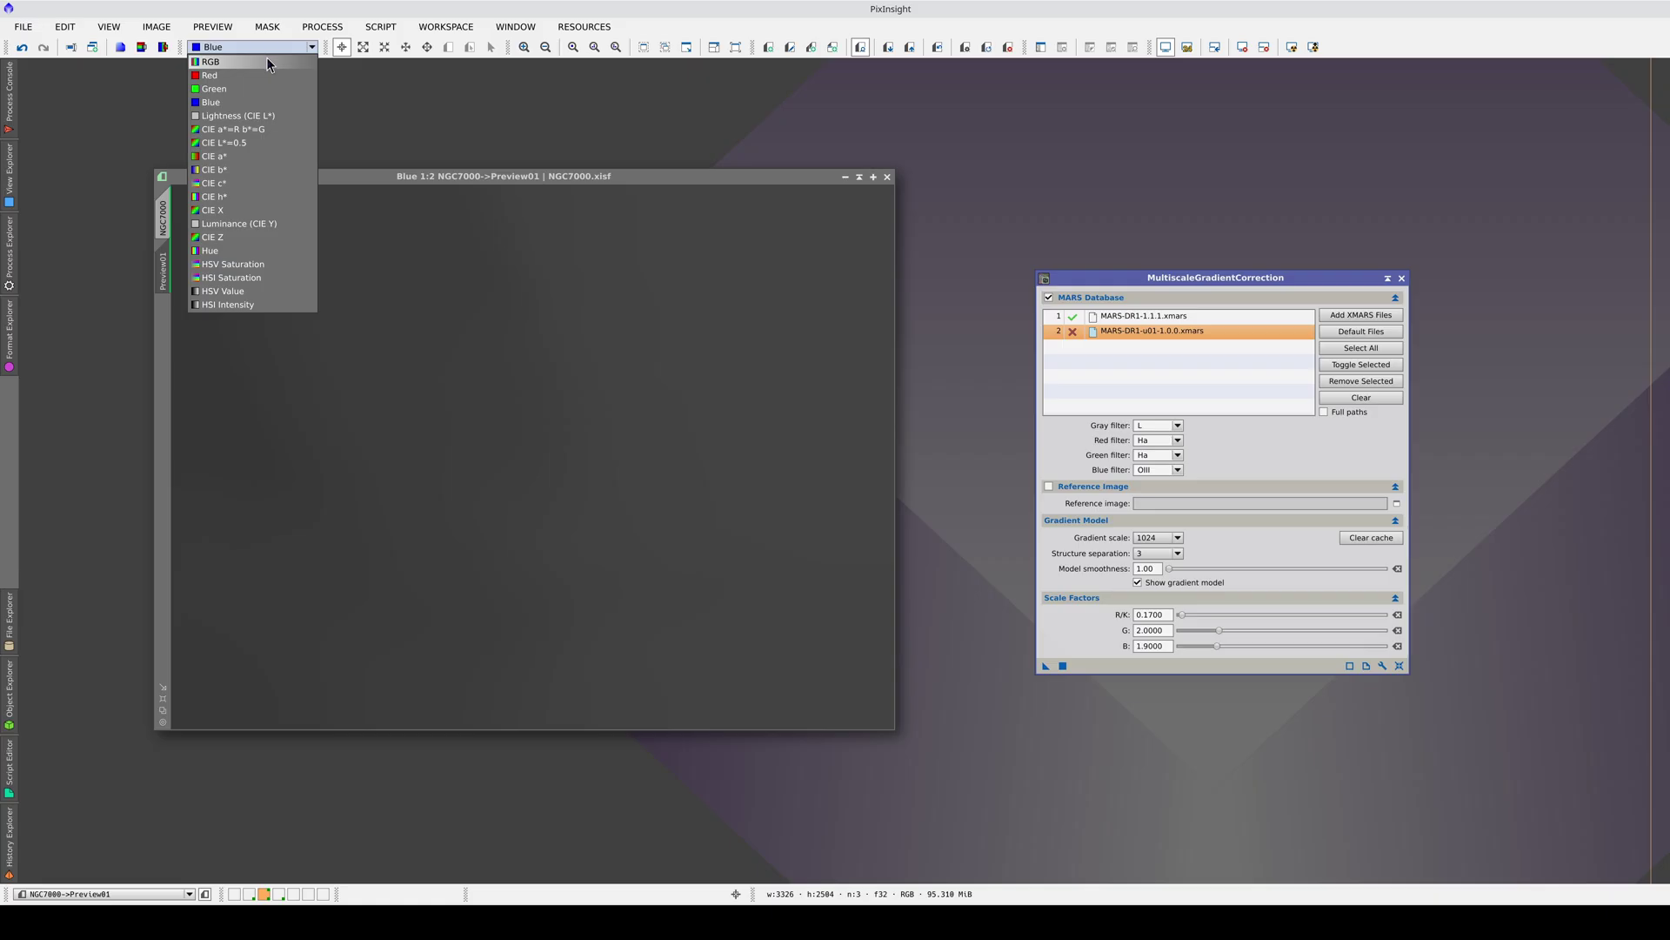
pyautogui.click(261, 65)
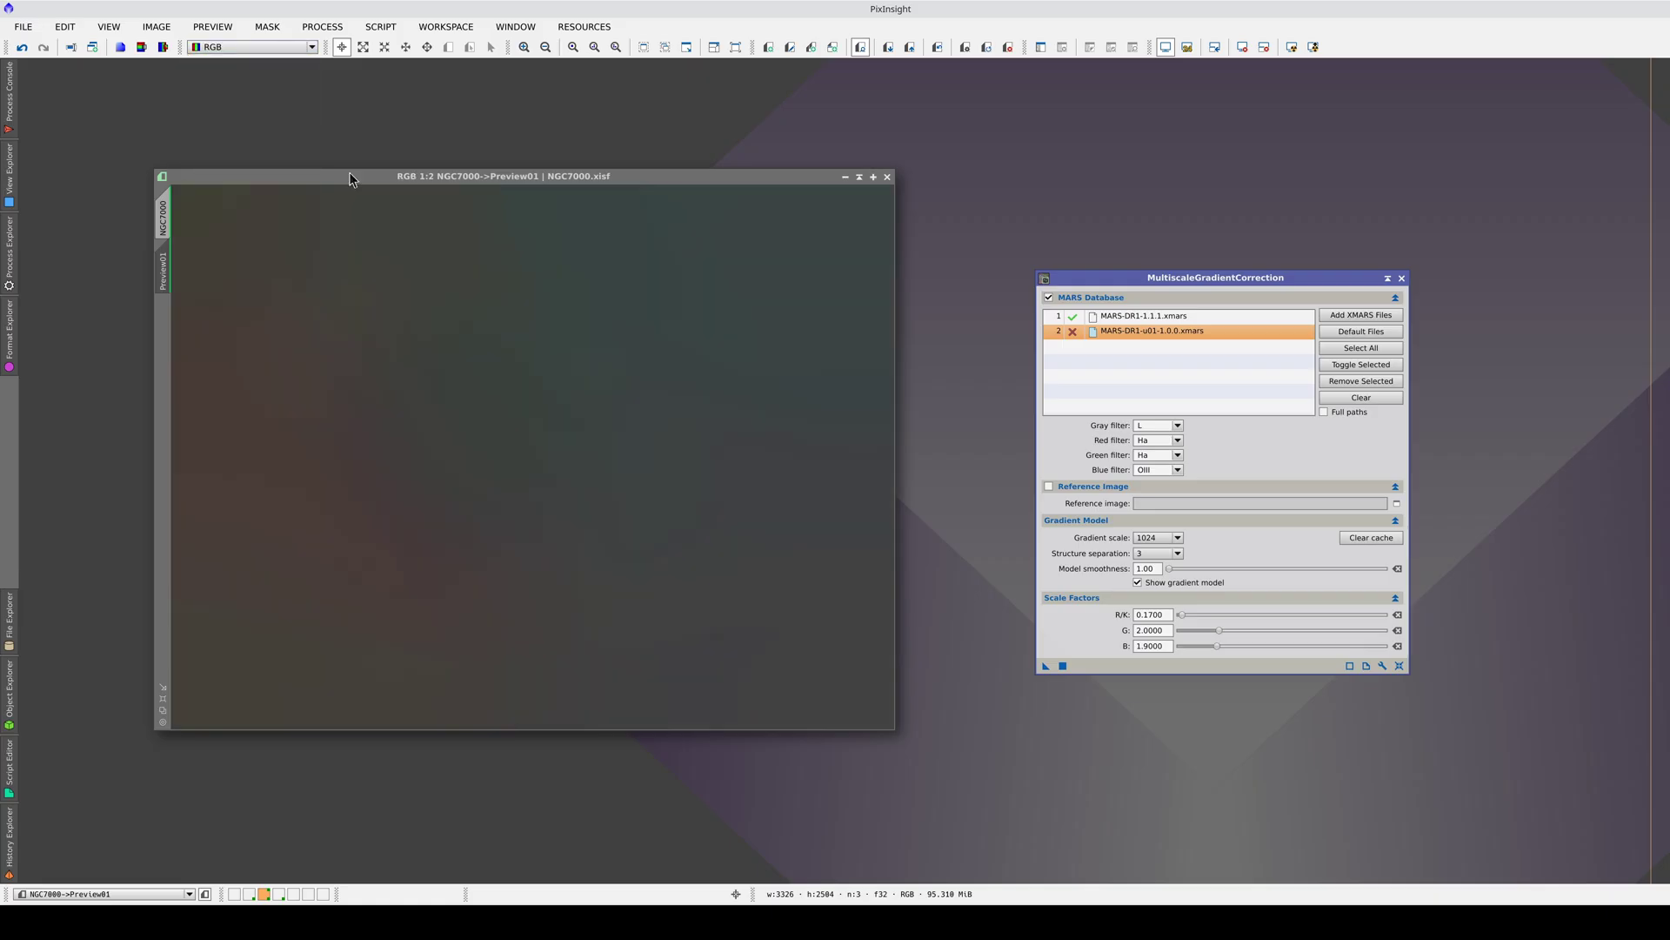
# Toggle the preview to compare the RGB gradient model at scale 1024 with the uncorrected image.
pyautogui.click(938, 48)
pyautogui.click(938, 48)
pyautogui.click(938, 48)
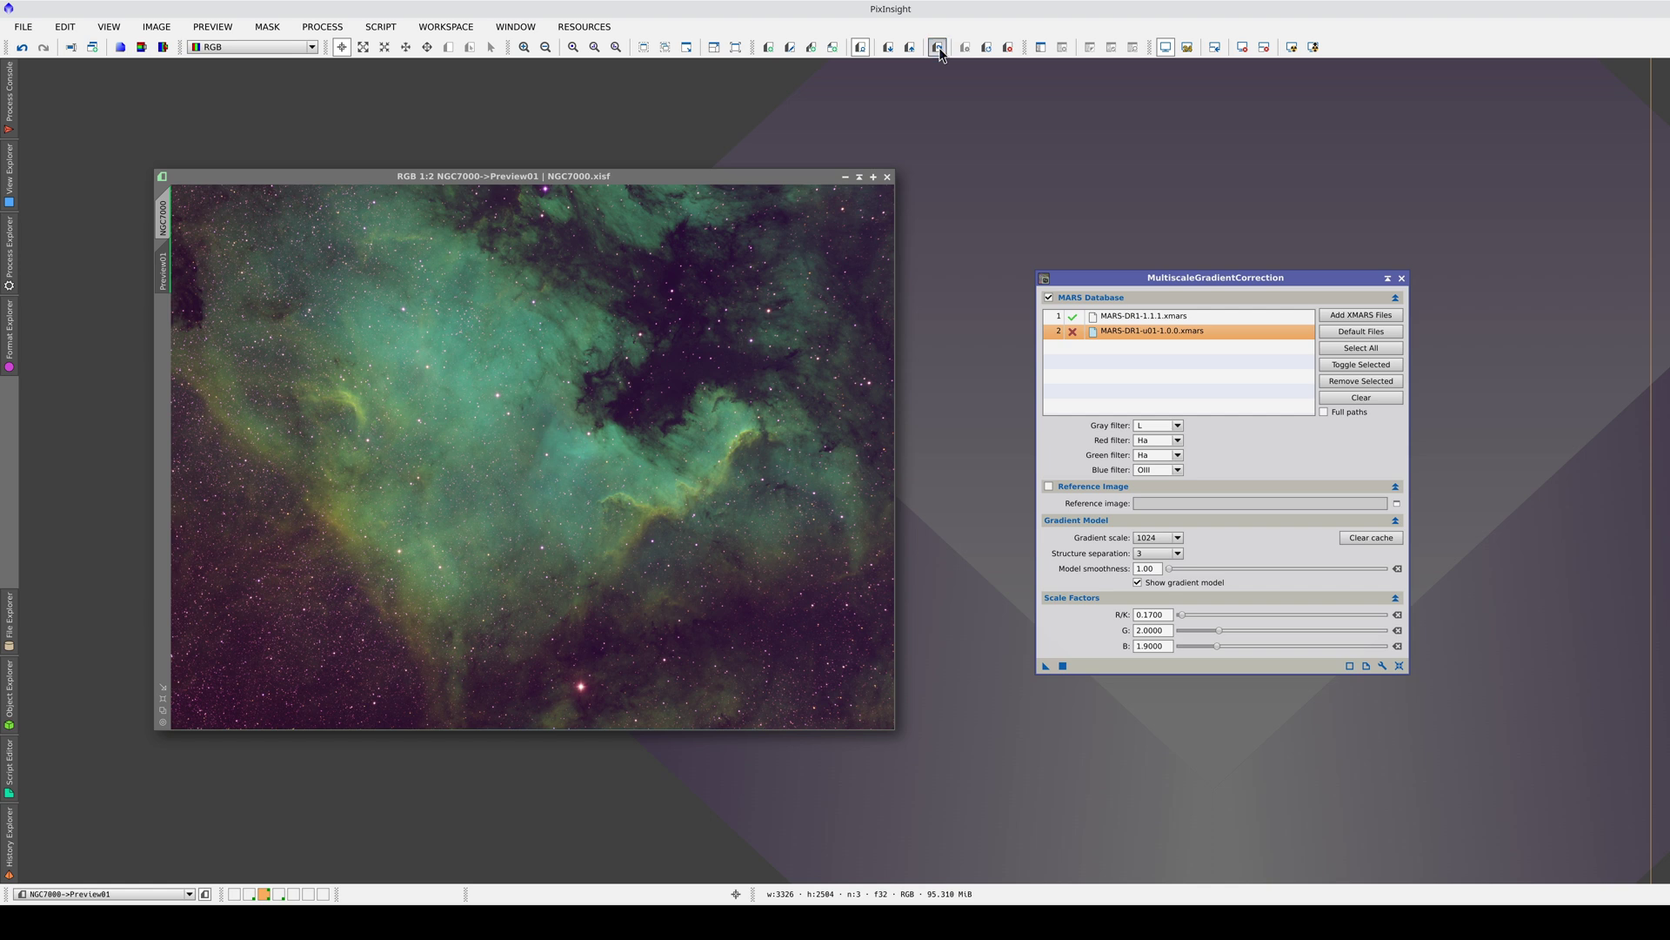
pyautogui.click(938, 48)
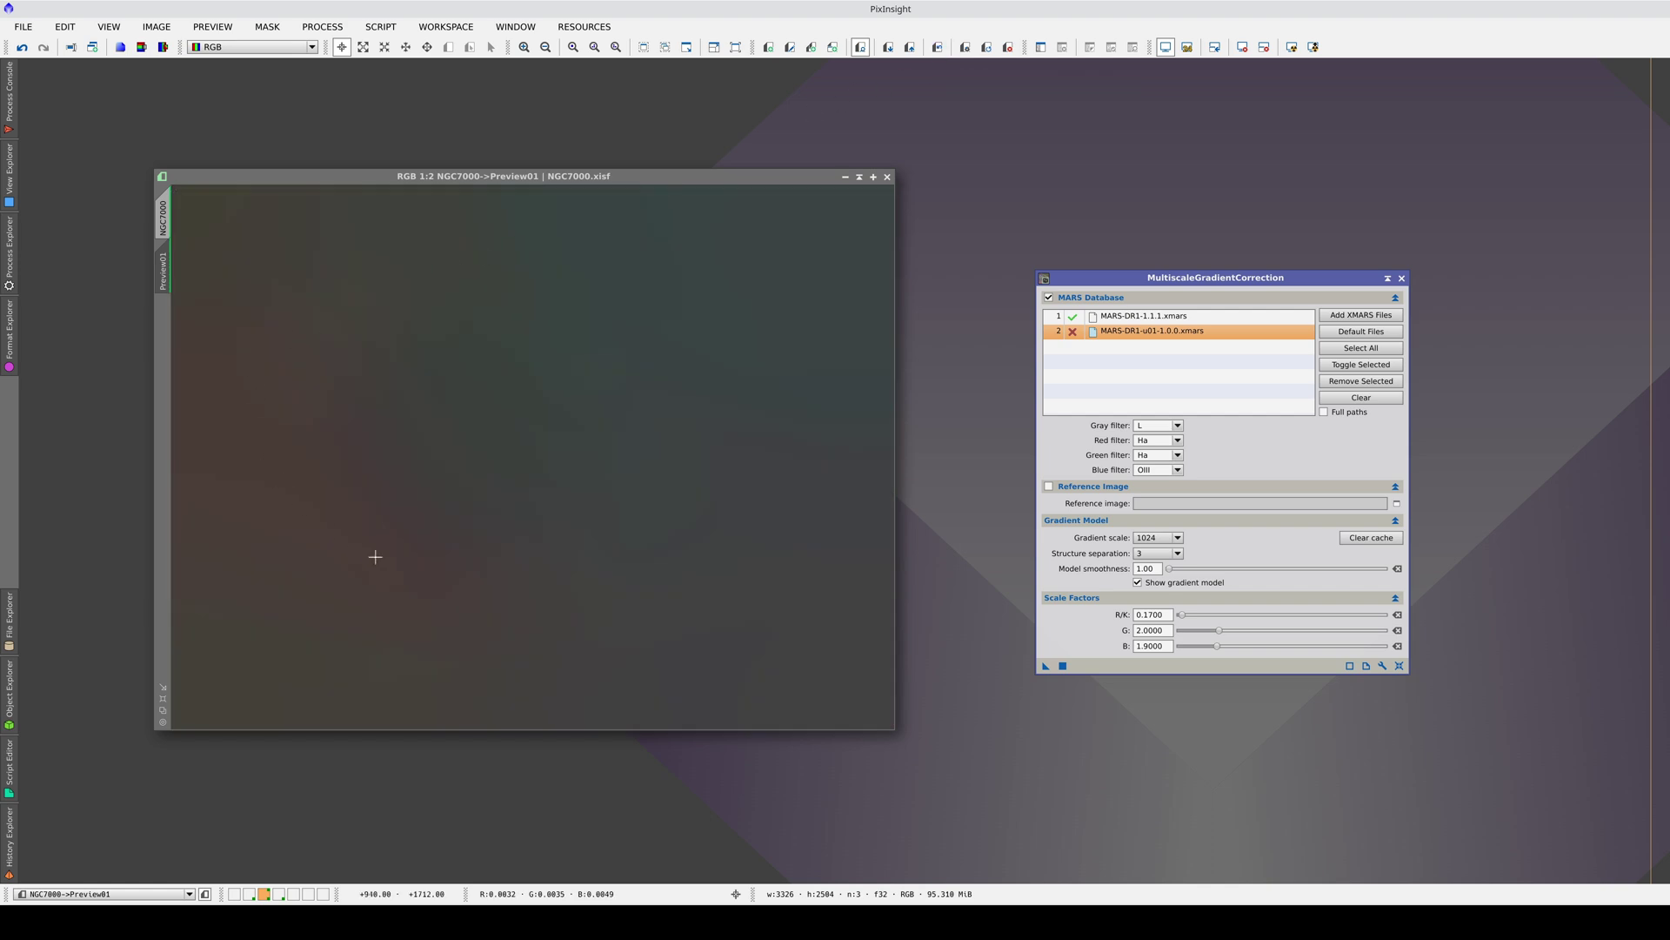
# Examine the red channel of the gradient model, then return the display to RGB.
pyautogui.click(237, 47)
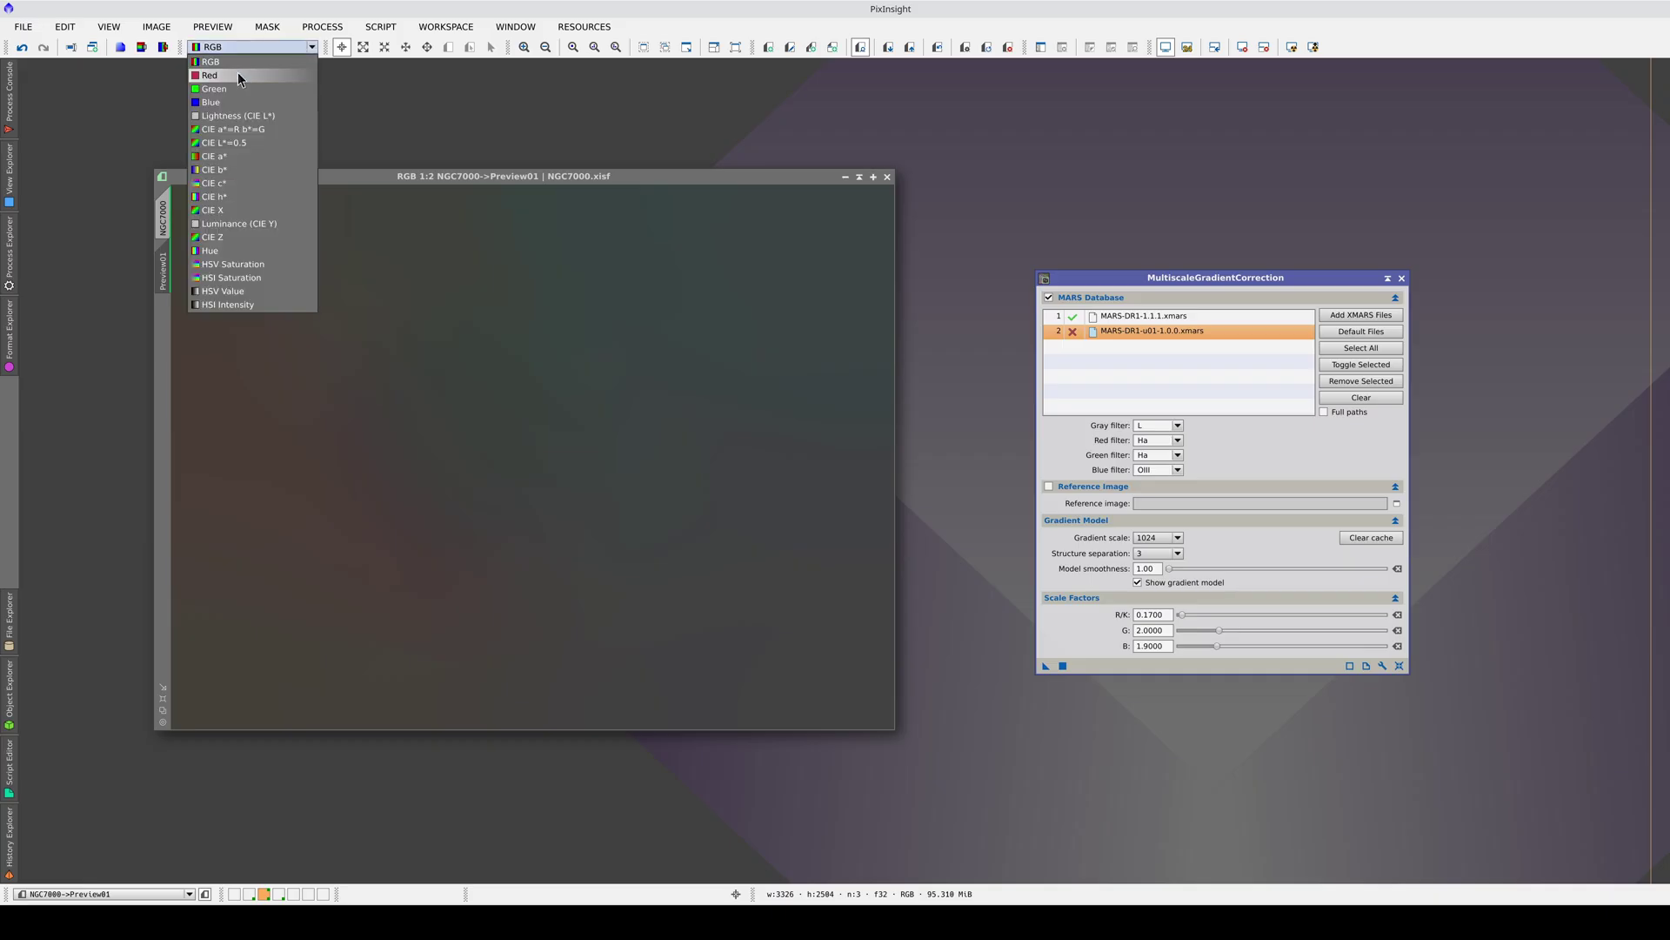
pyautogui.click(238, 76)
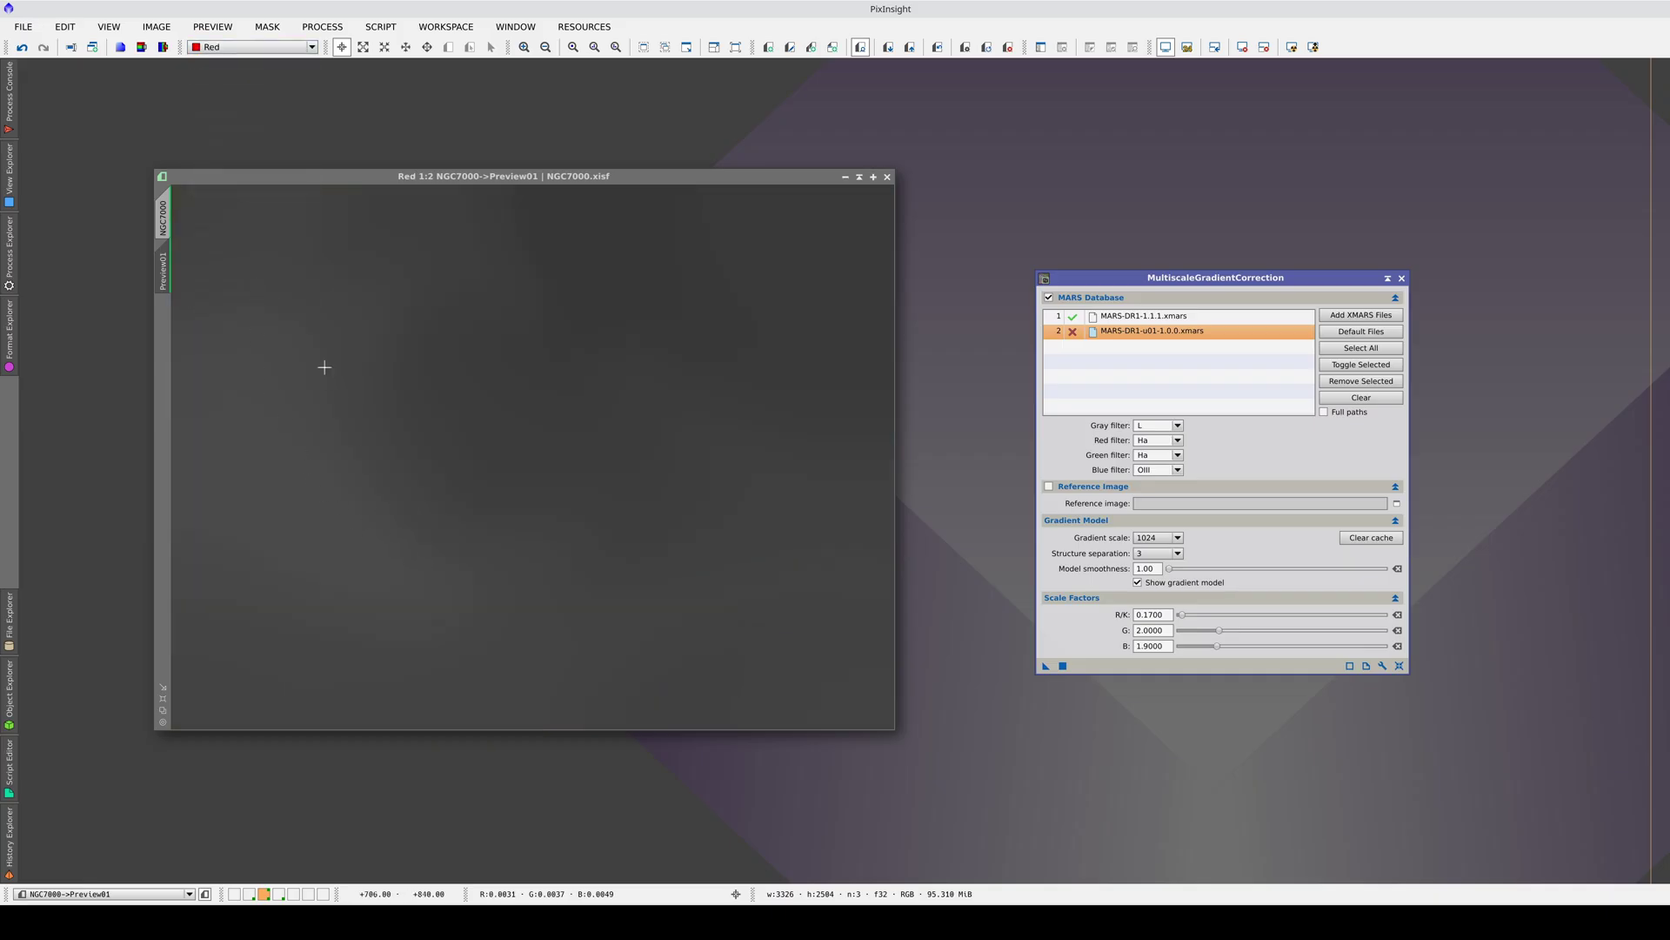
pyautogui.click(252, 47)
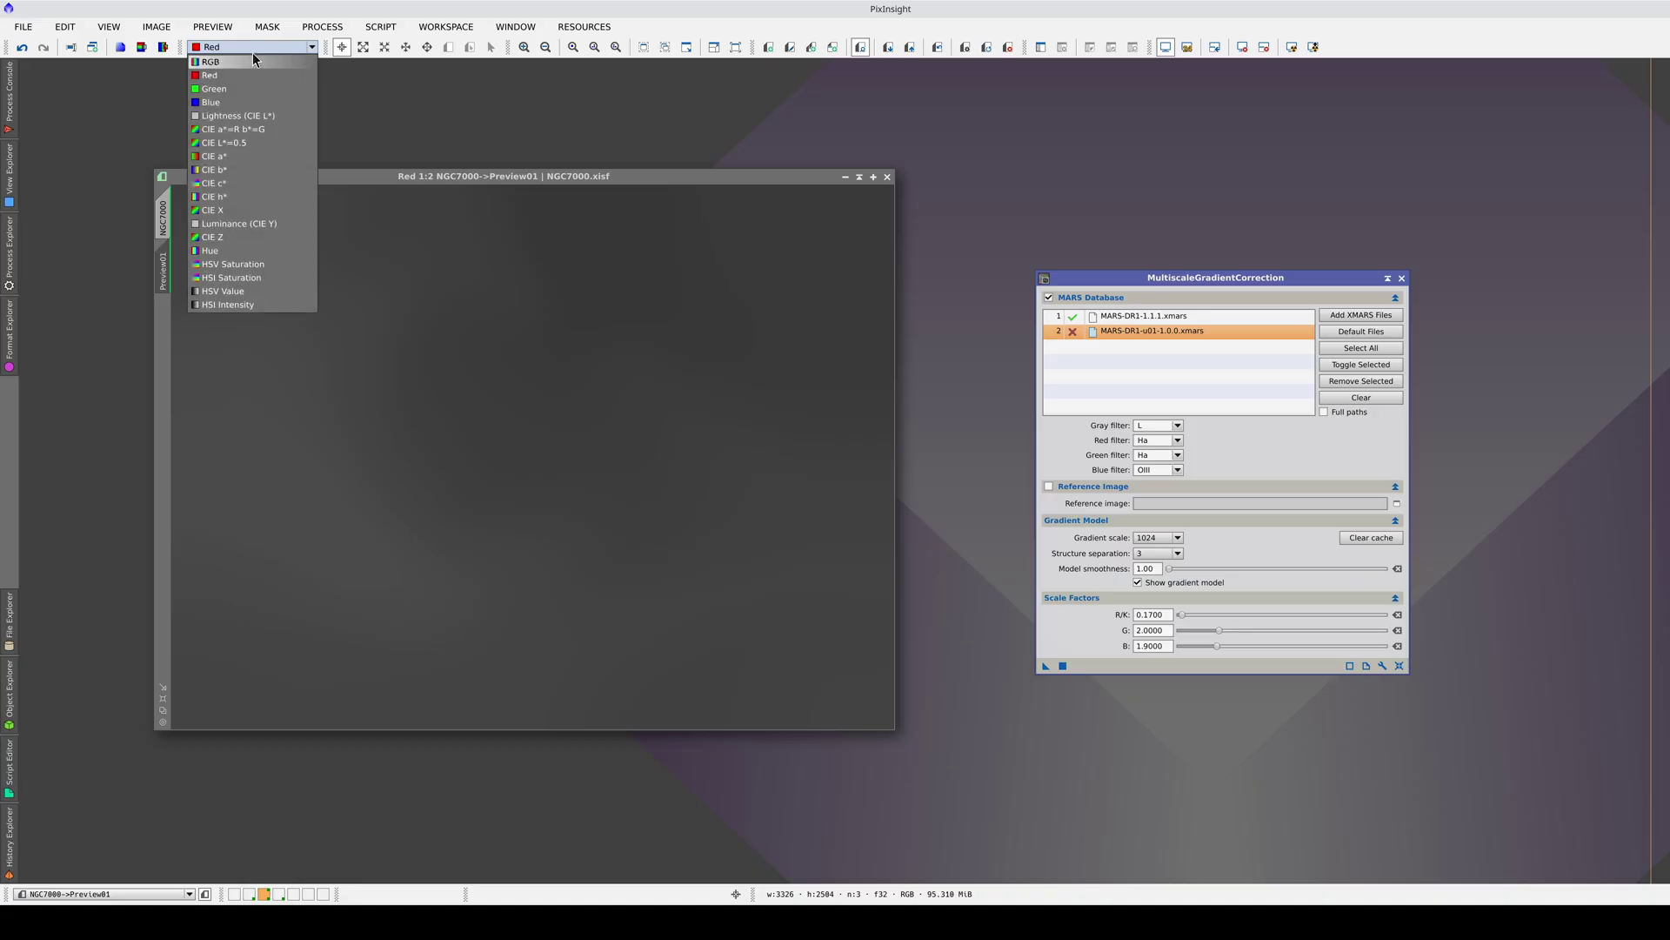
pyautogui.click(253, 61)
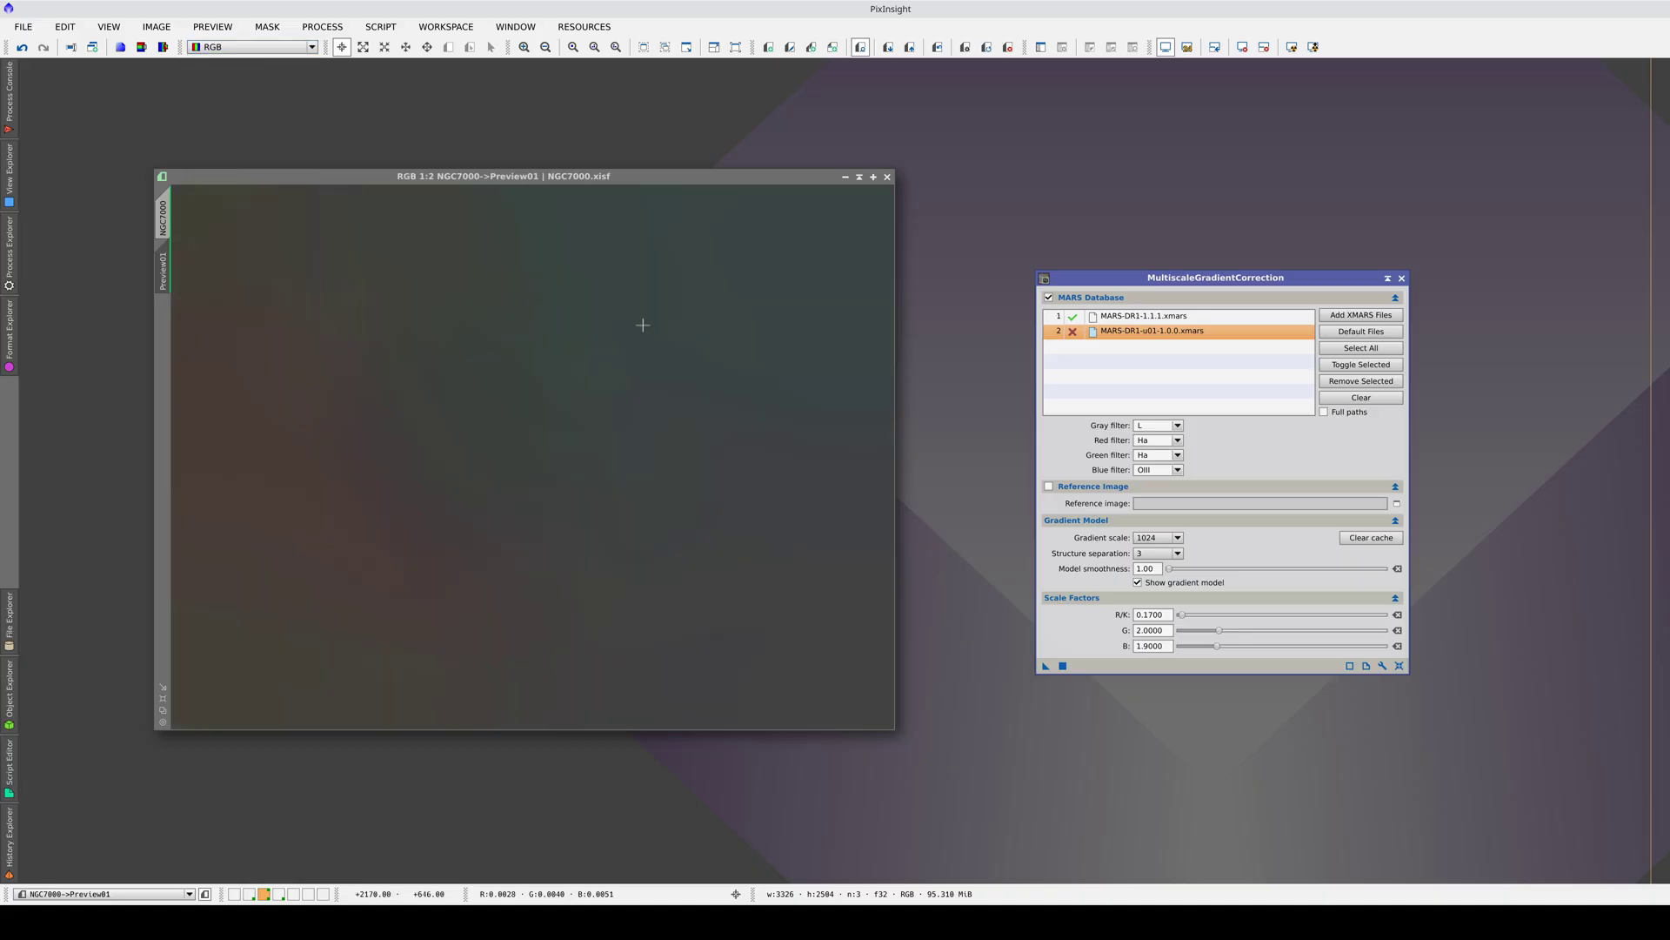
# Turn off gradient model display, apply the correction to the preview and compare it with the original image in RGB.
pyautogui.click(1138, 582)
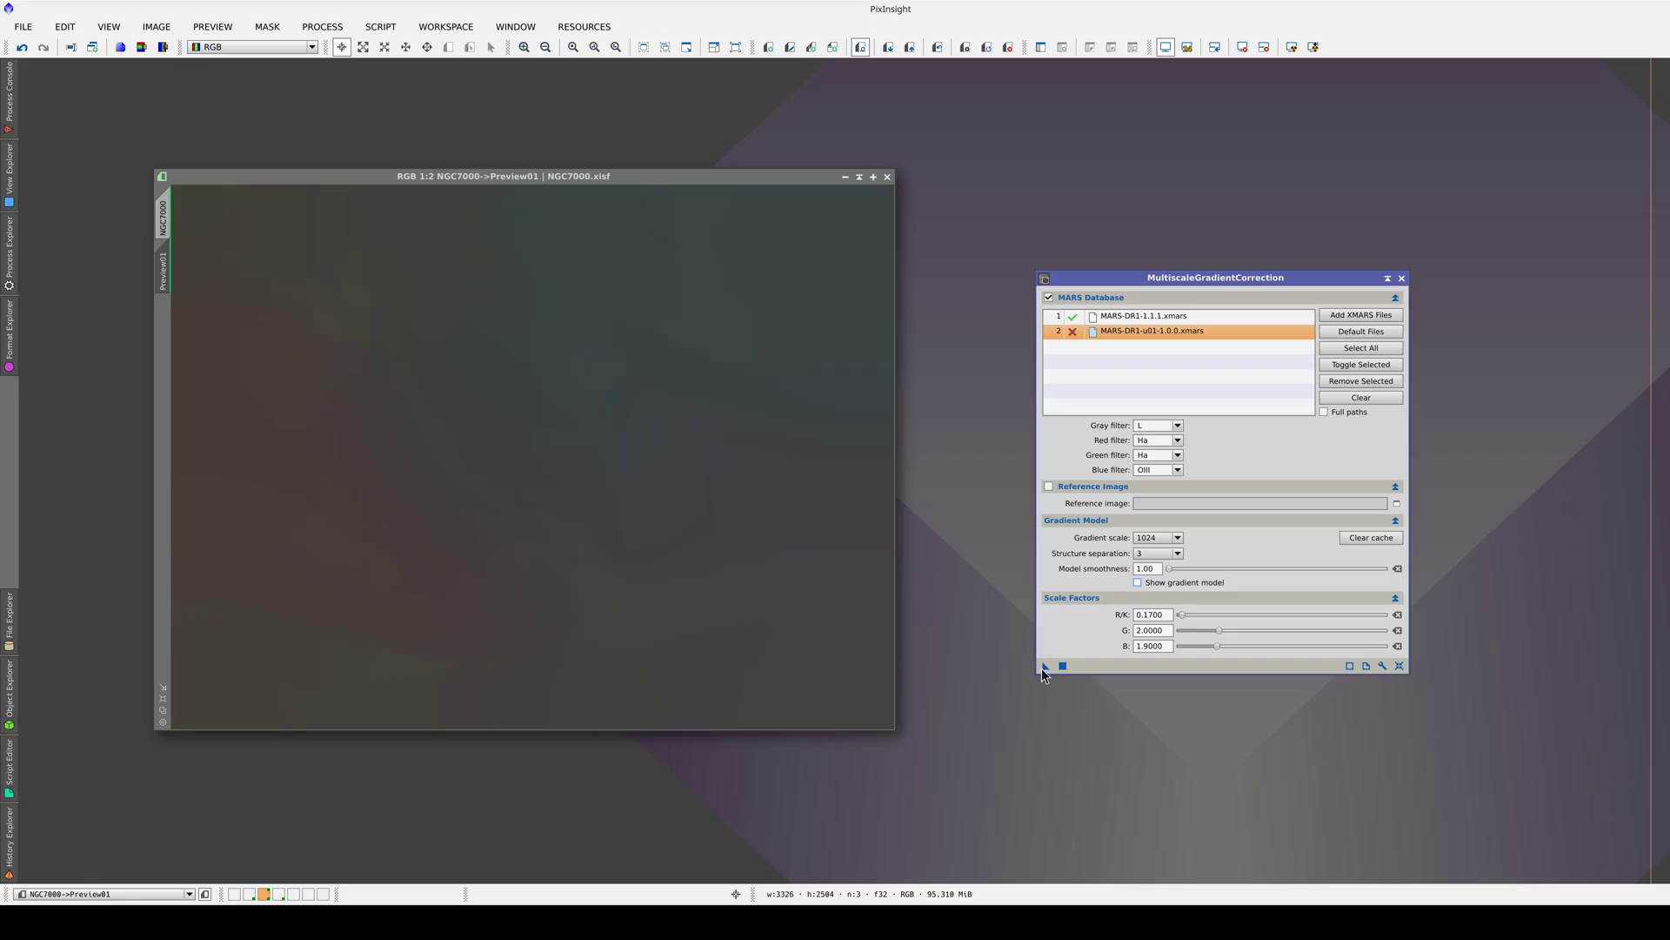
pyautogui.moveTo(1044, 666); pyautogui.dragTo(731, 630)
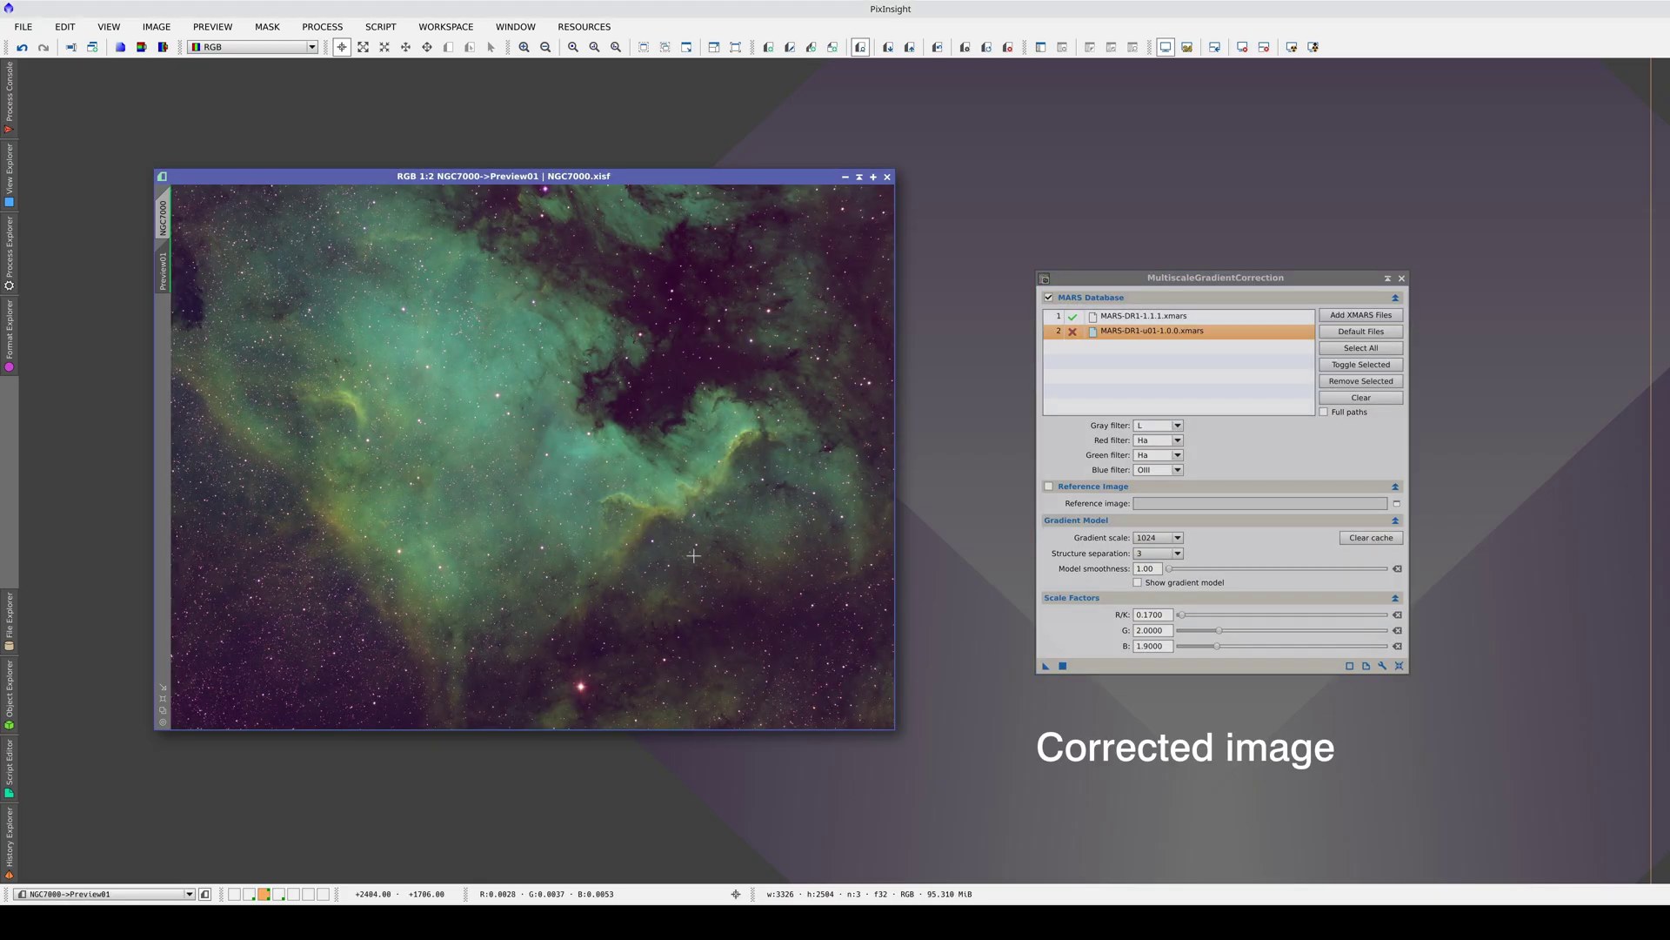
pyautogui.click(937, 49)
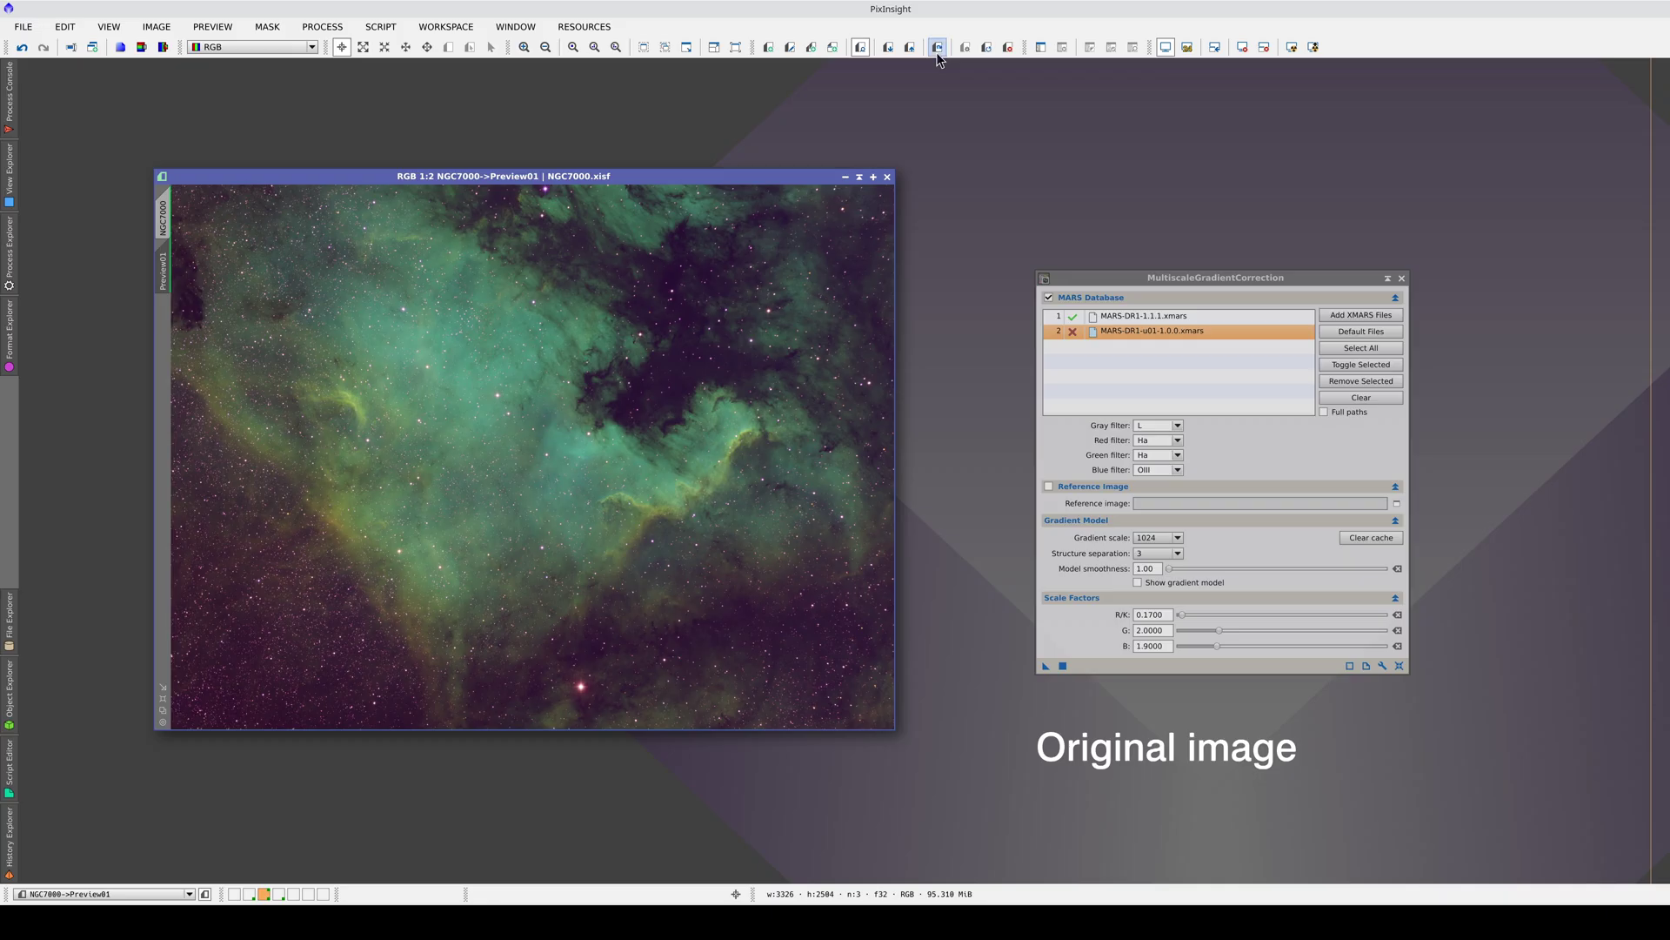
pyautogui.click(936, 52)
pyautogui.click(936, 52)
pyautogui.click(936, 52)
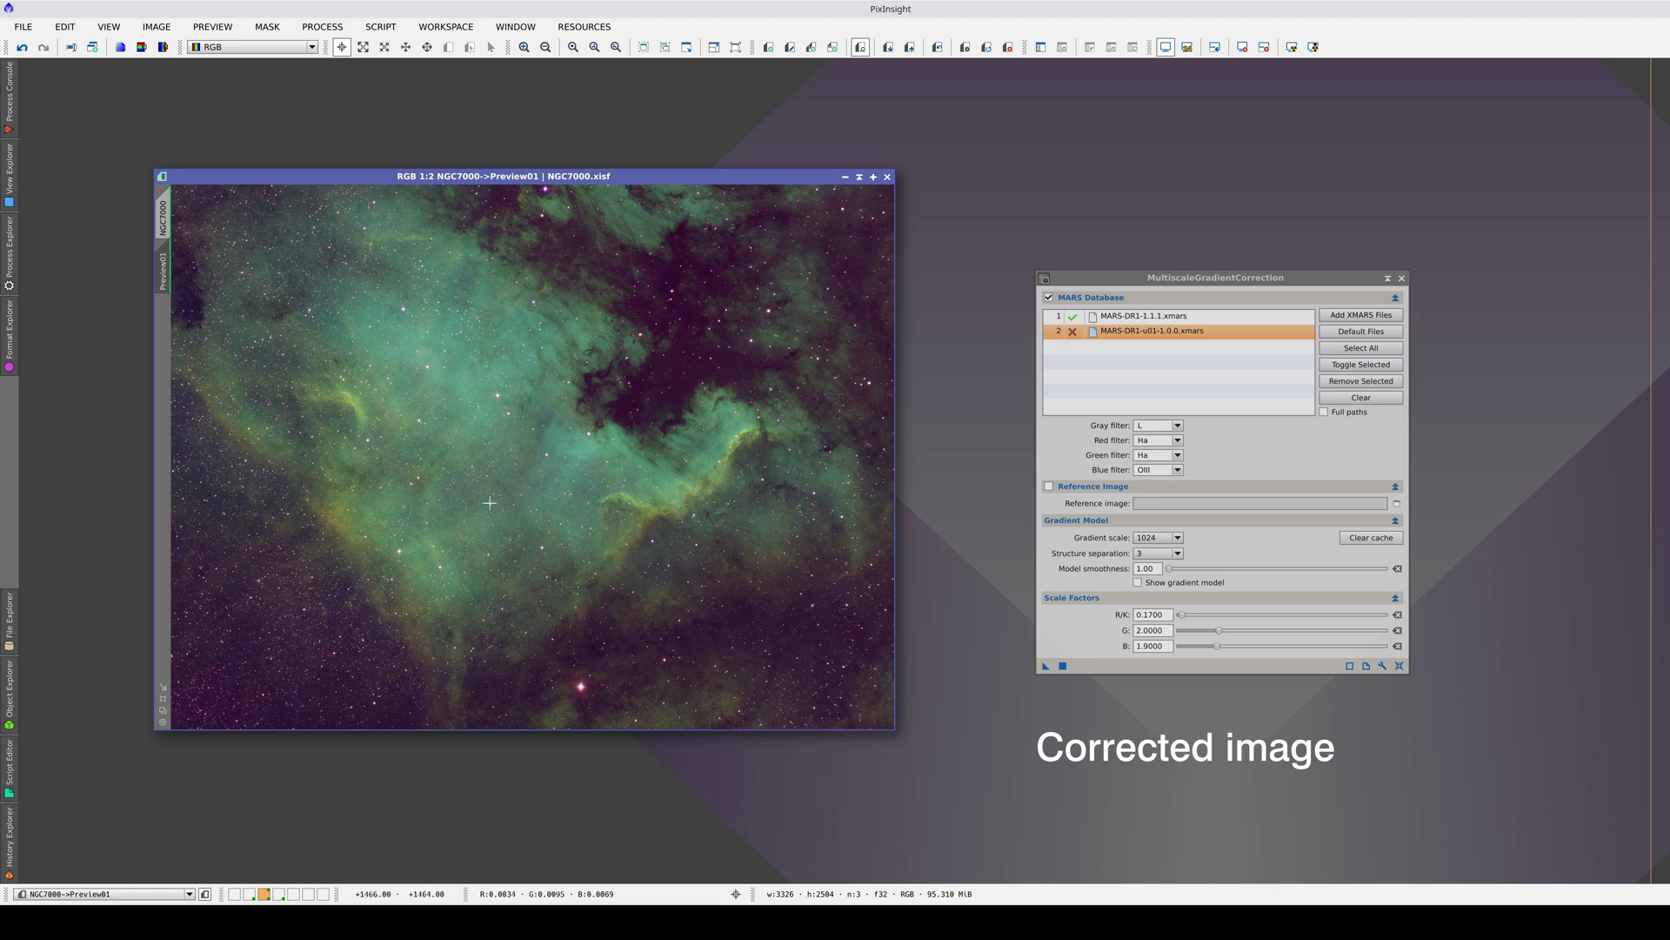
pyautogui.click(936, 52)
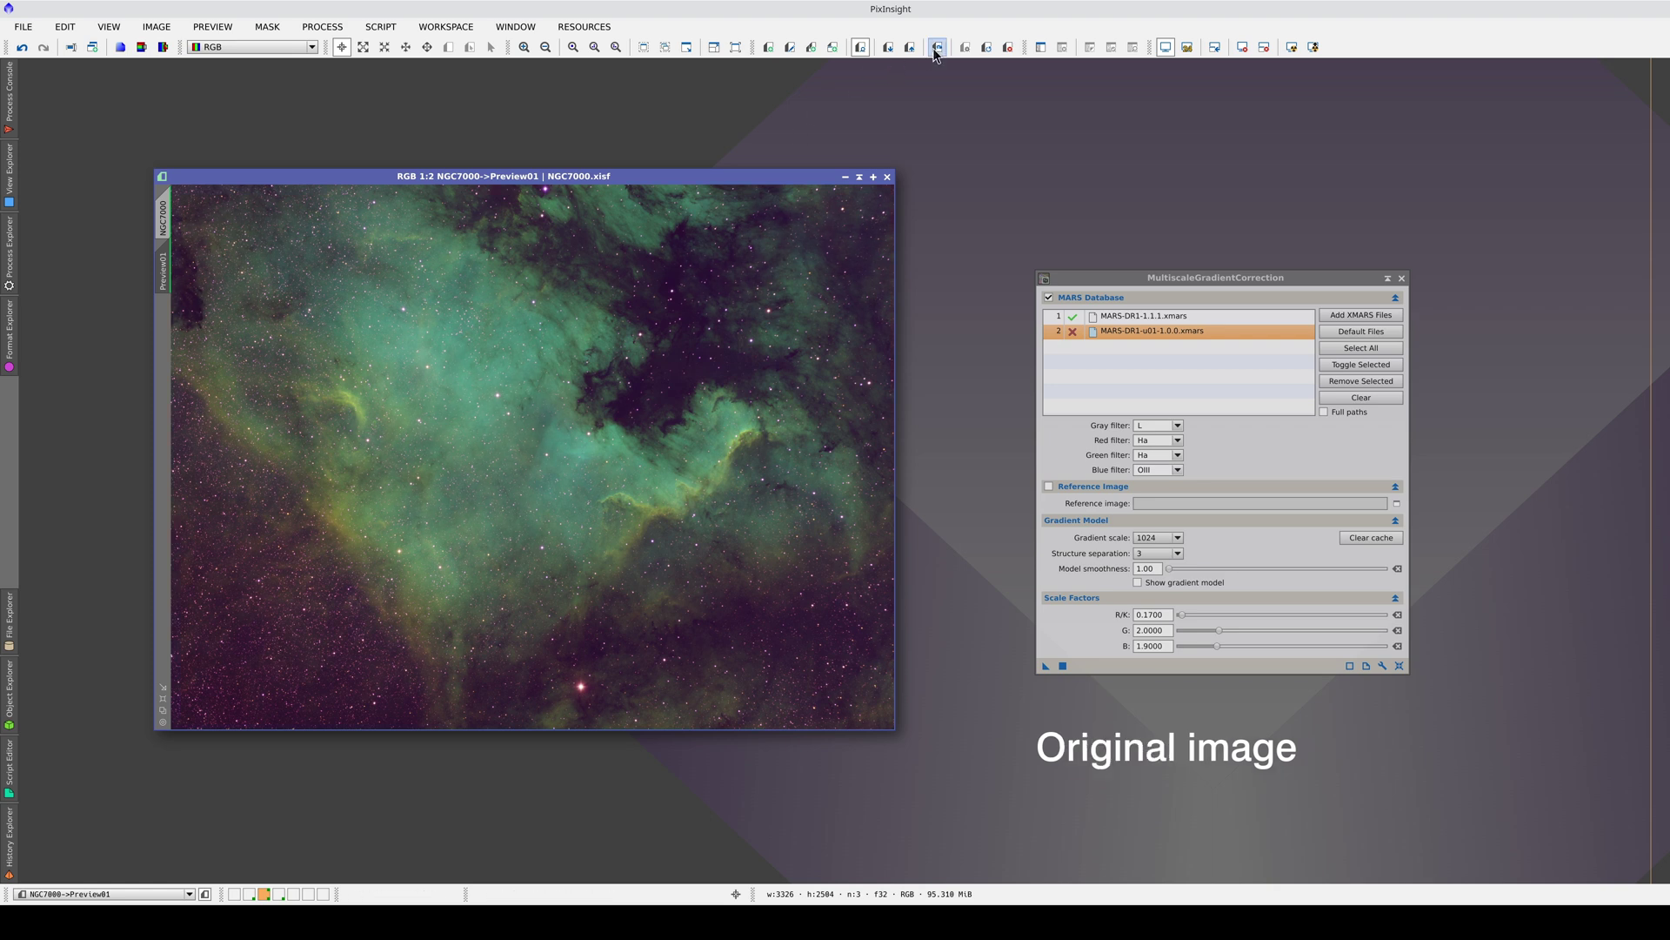
# Toggle the preview repeatedly between original and corrected states to judge the final gradient correction.
pyautogui.click(937, 53)
pyautogui.click(936, 52)
pyautogui.click(936, 52)
pyautogui.click(937, 53)
pyautogui.click(936, 52)
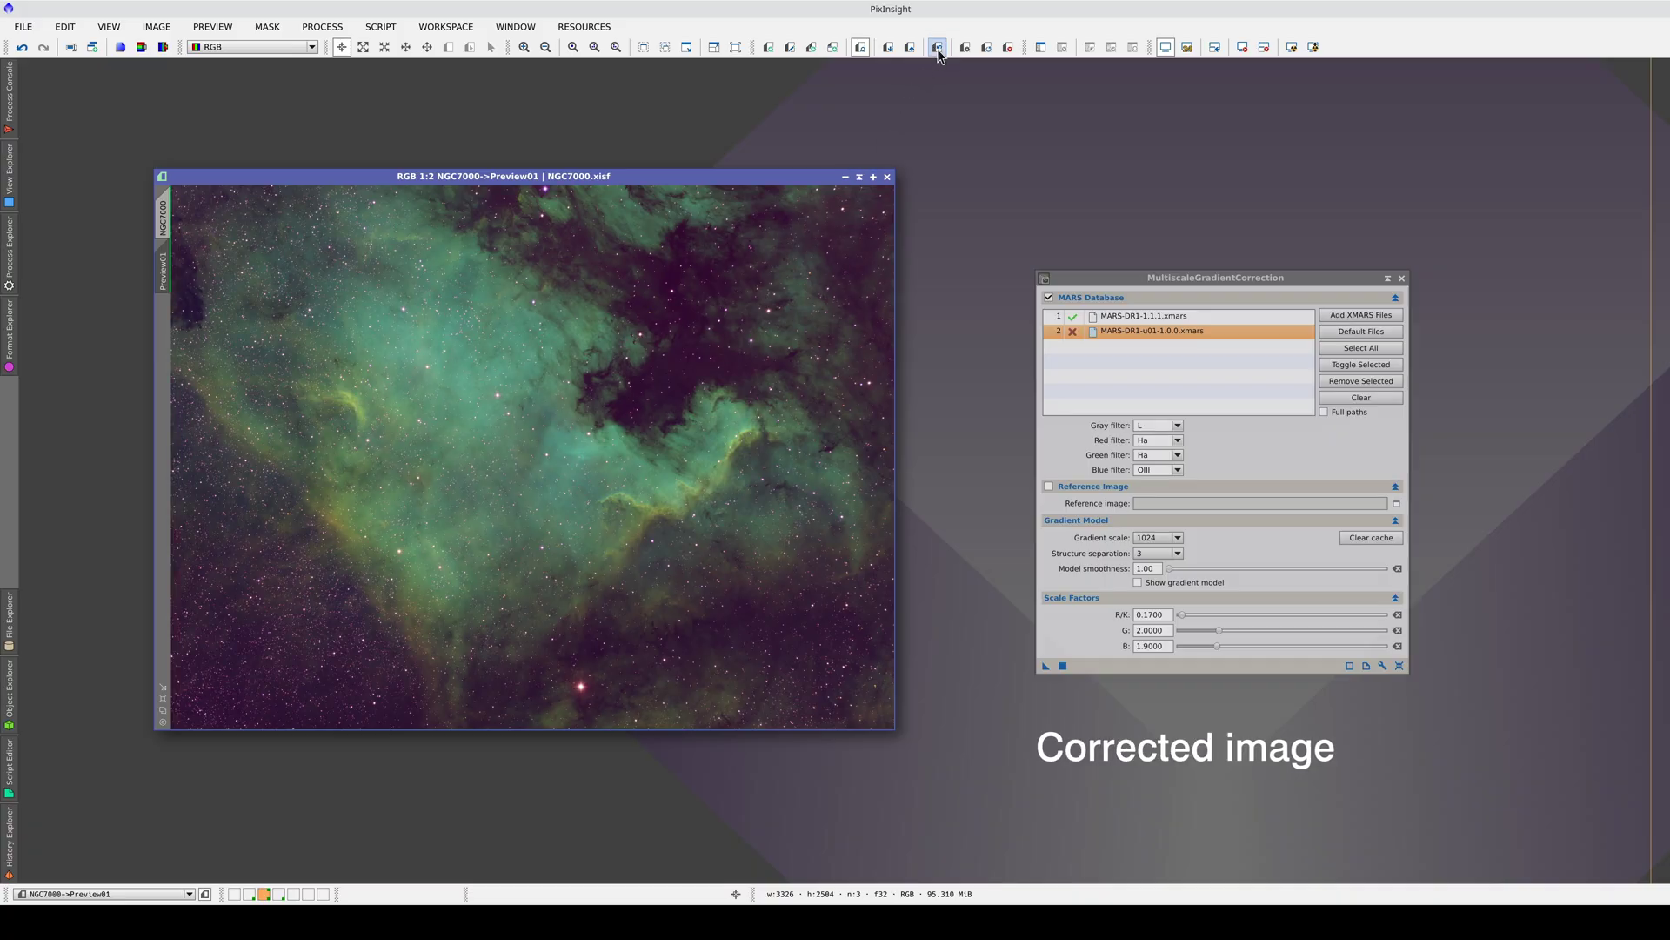
pyautogui.click(937, 49)
pyautogui.click(938, 50)
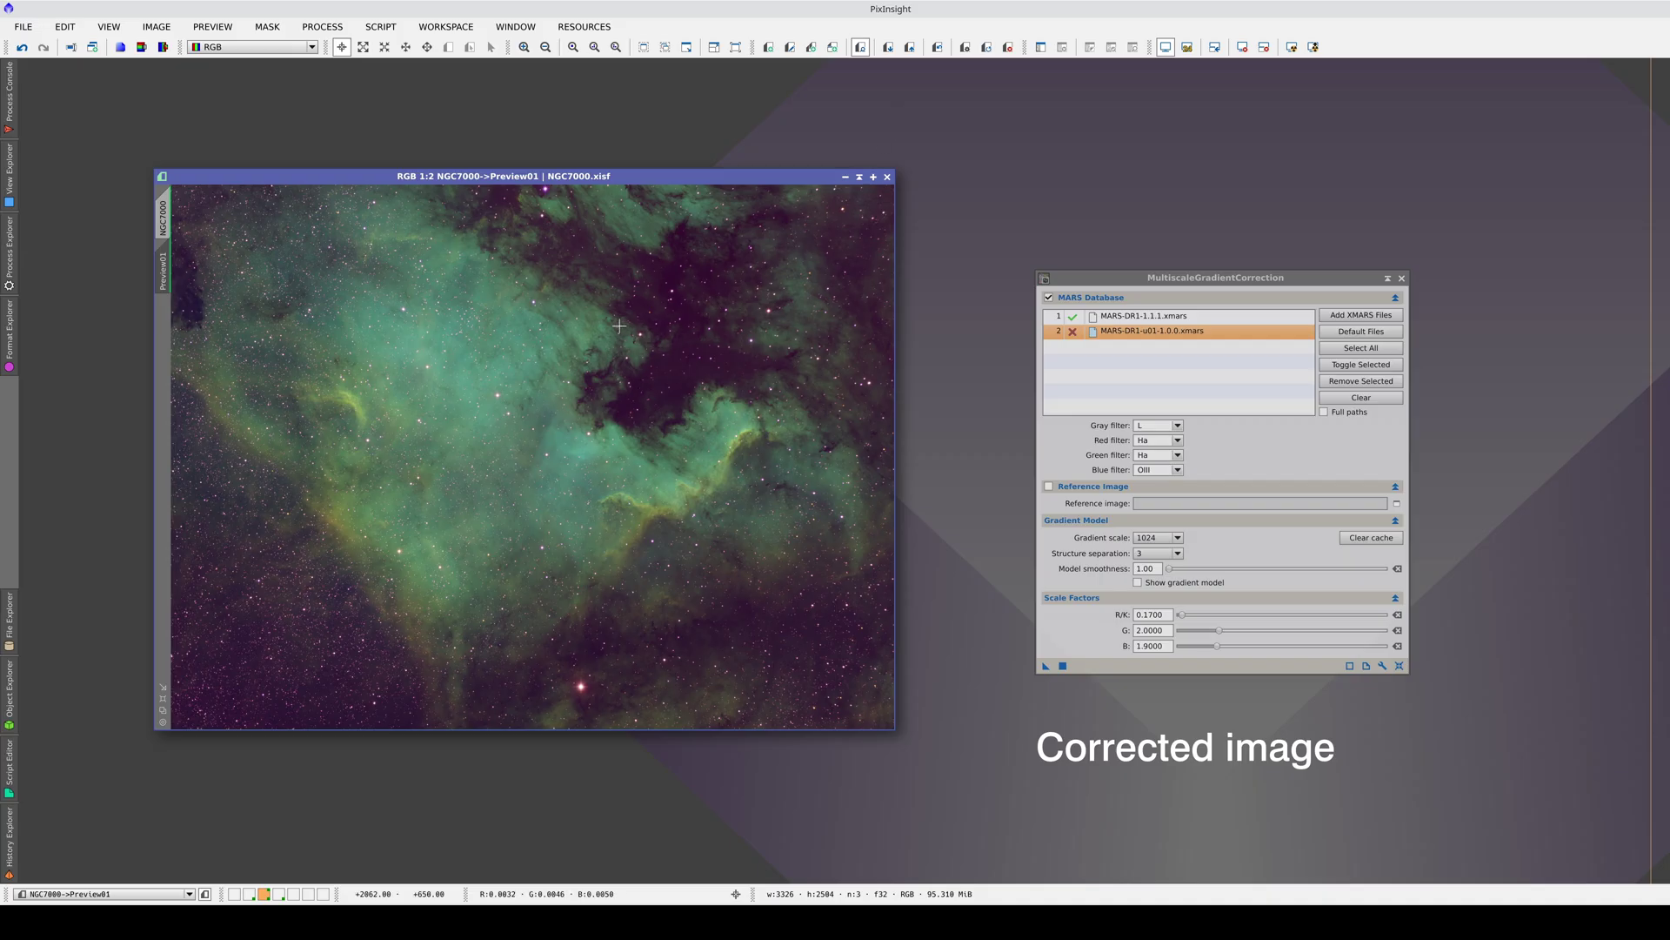
# Switch from the preview to the full NGC7000 image and apply the tuned gradient correction to it.
pyautogui.click(164, 219)
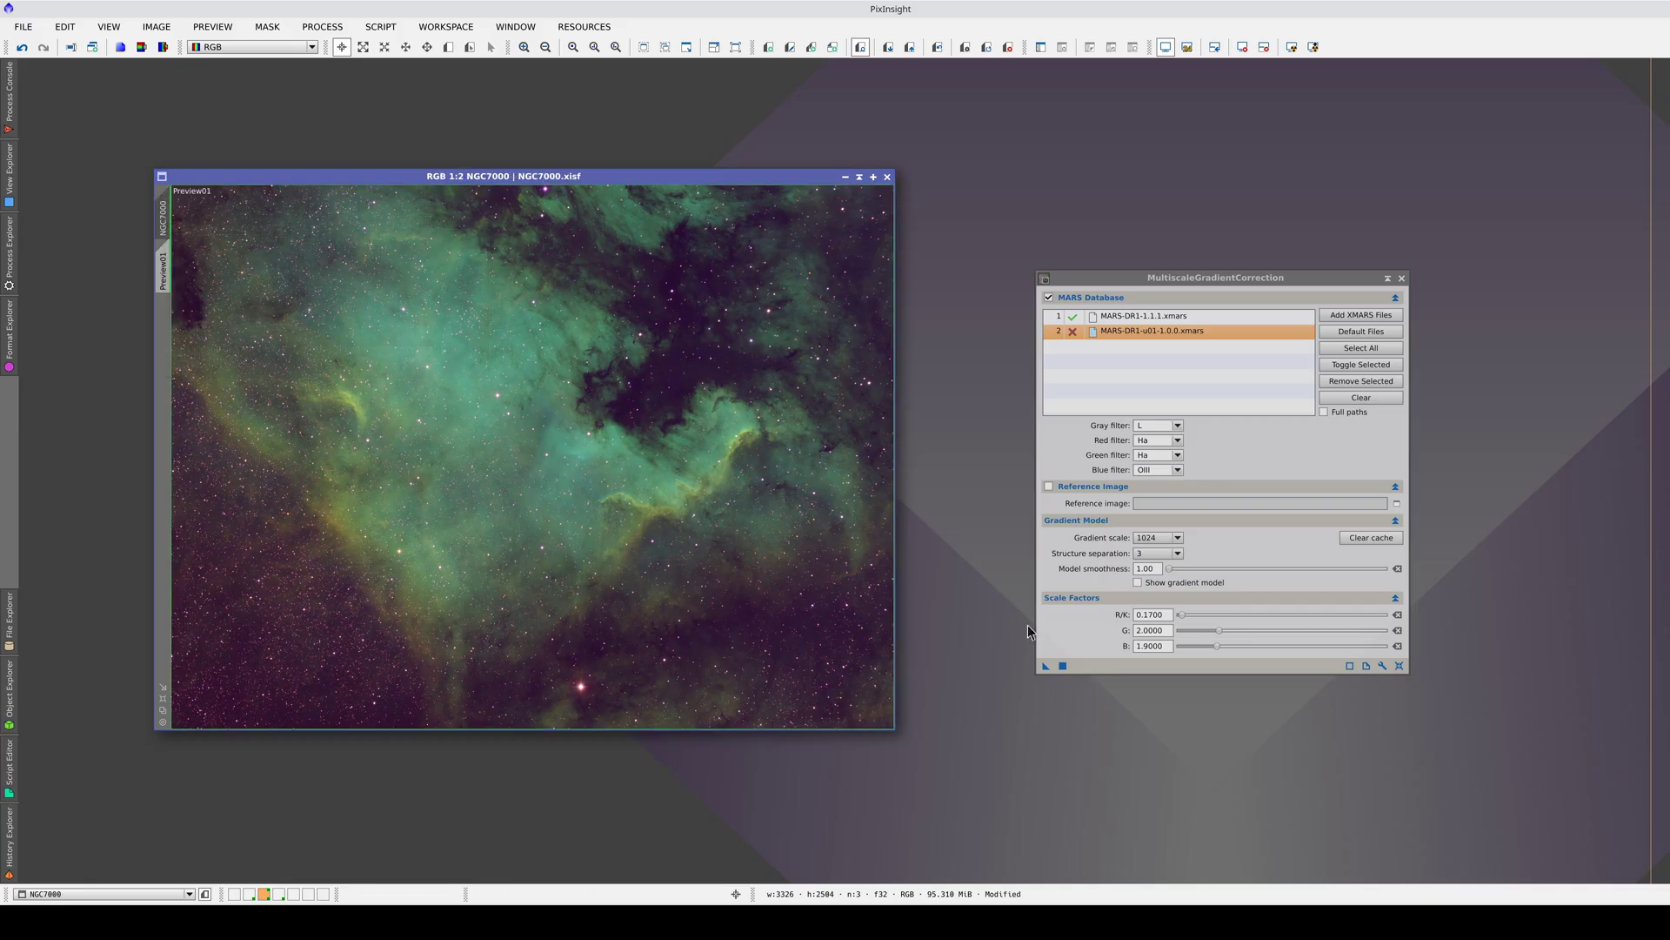
pyautogui.click(1064, 666)
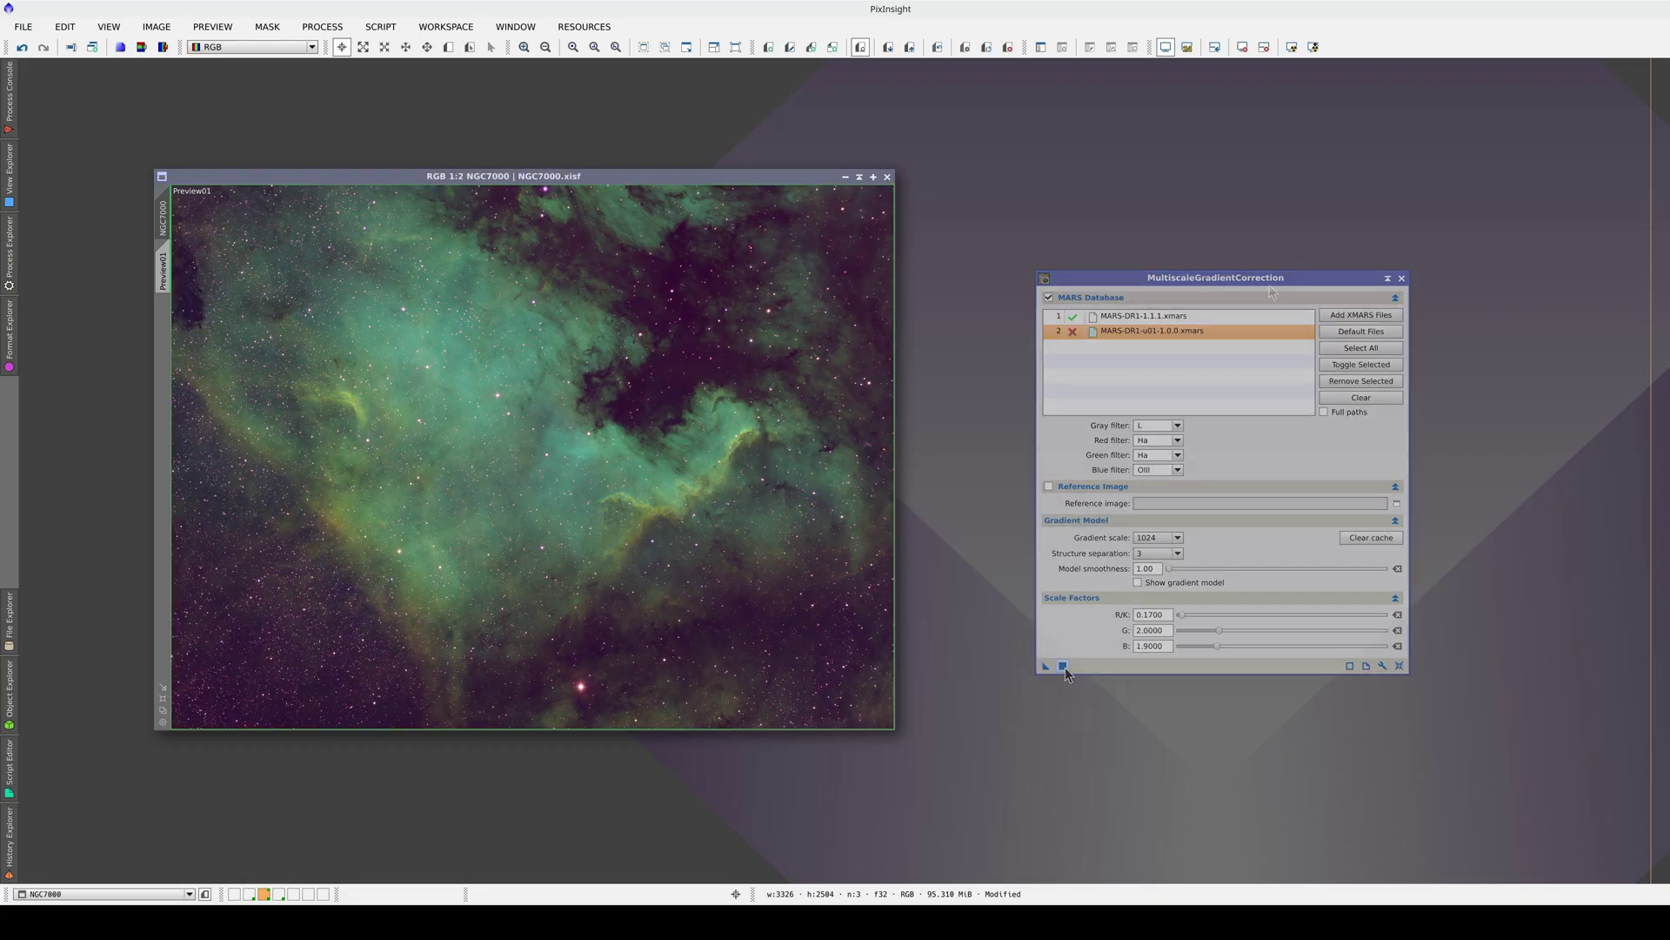
# Create a preview of about 42×80 pixels on the dark area beside the nebula and a large one covering the nebula's central region.
pyautogui.click(449, 48)
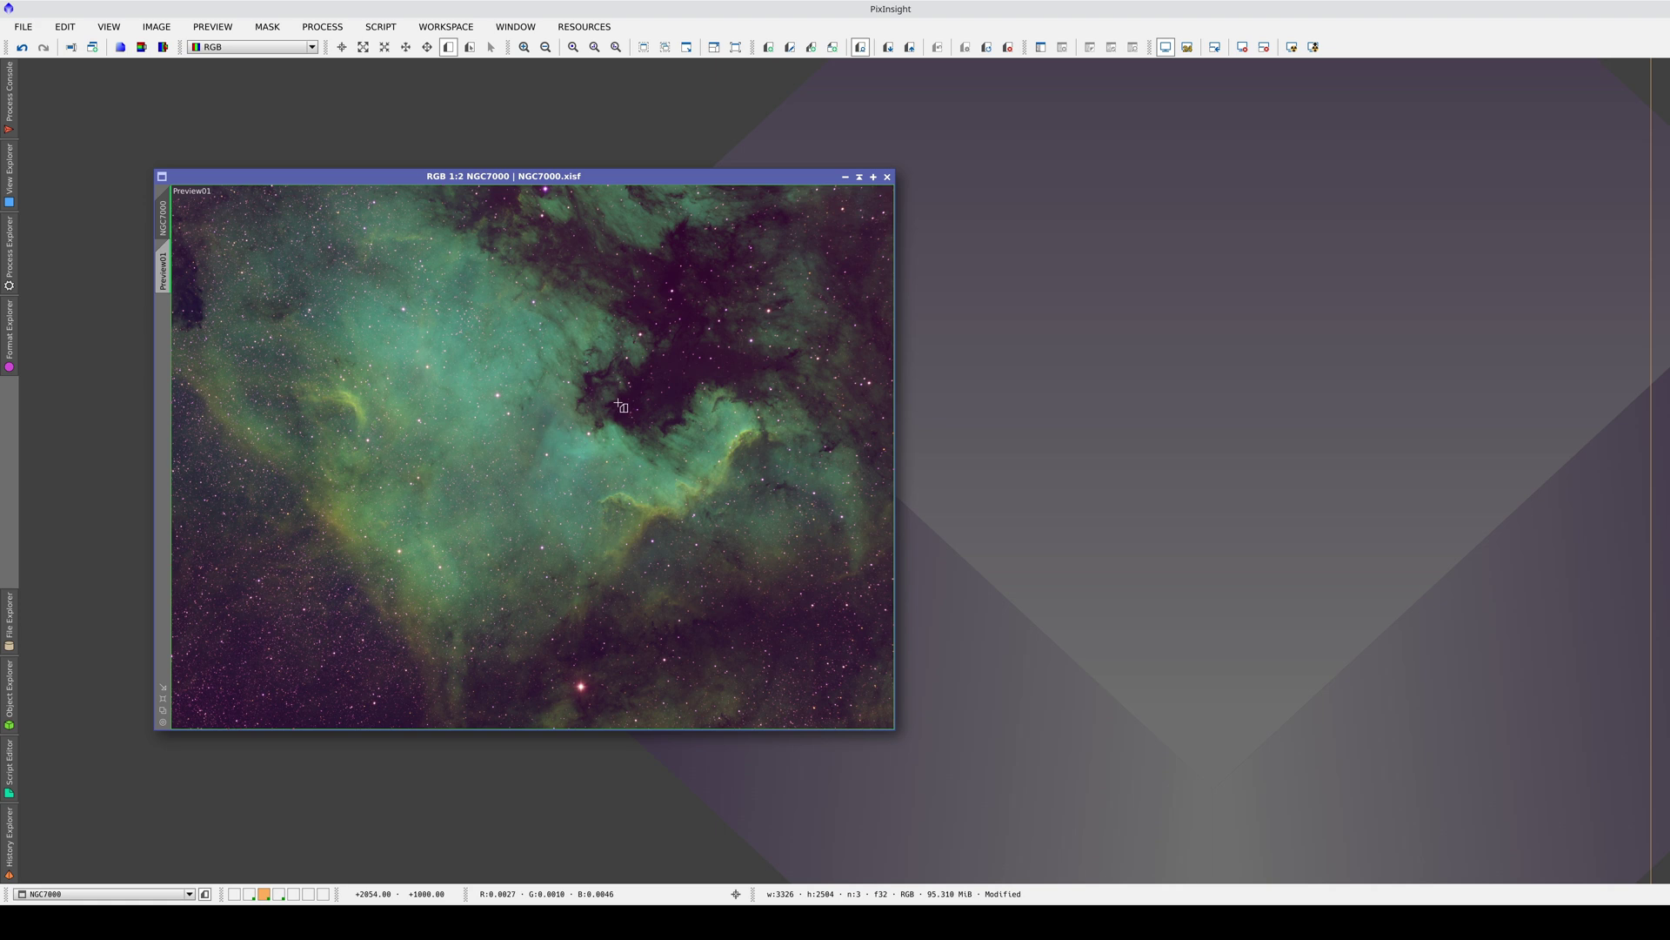
pyautogui.moveTo(618, 403); pyautogui.dragTo(628, 421)
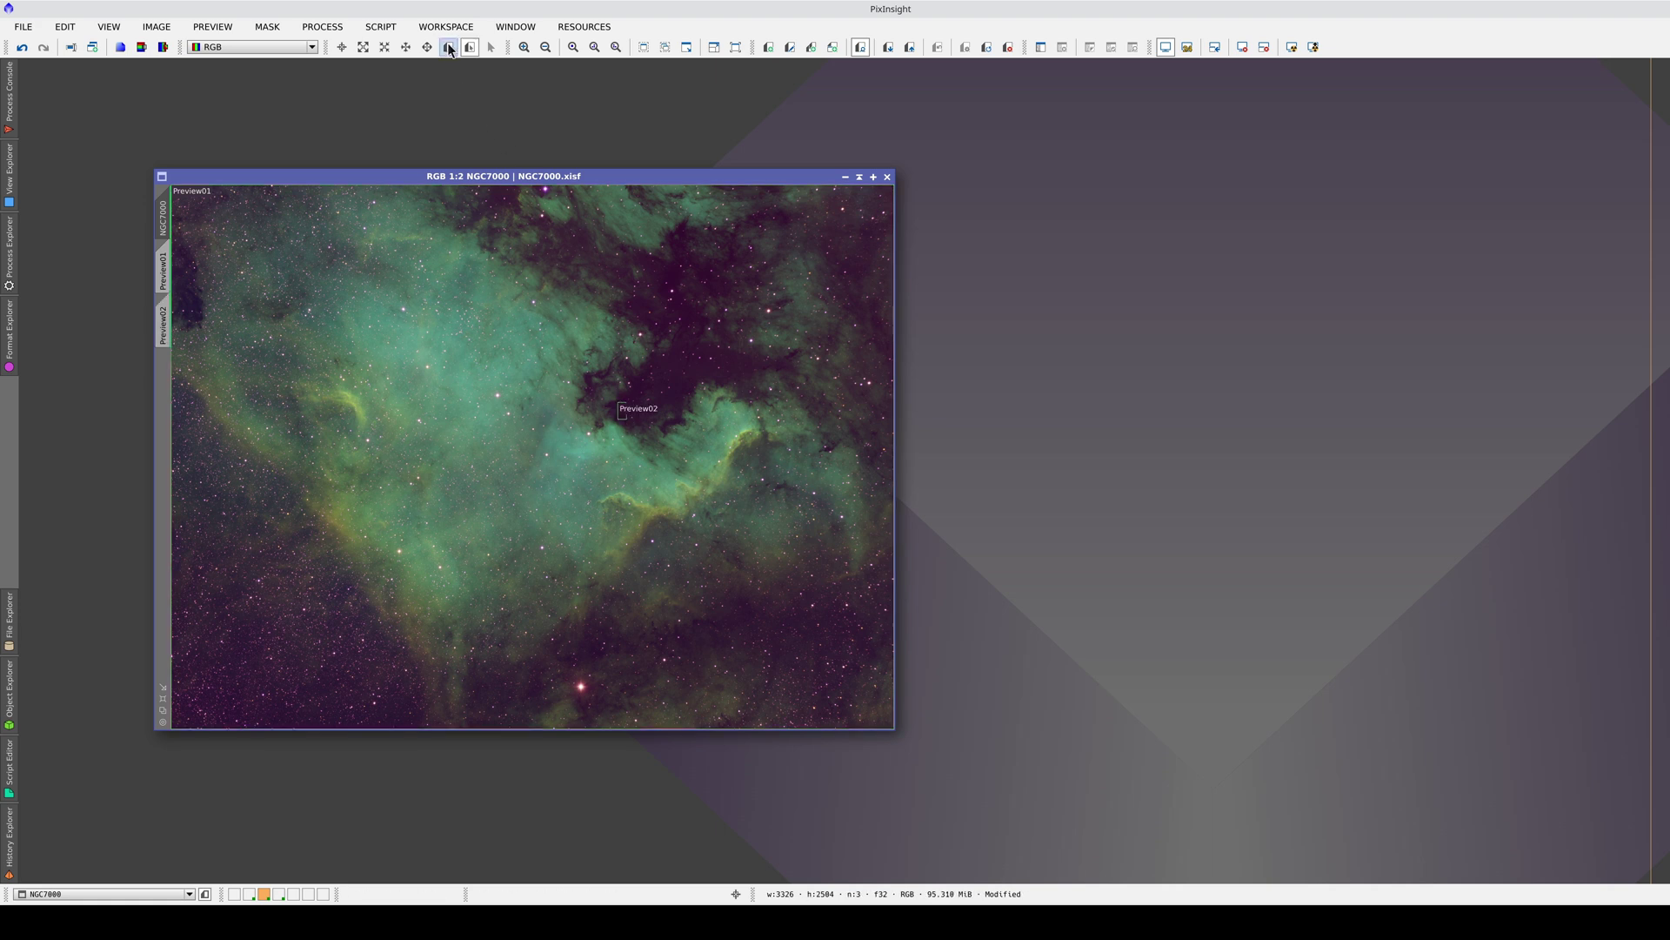
pyautogui.click(449, 48)
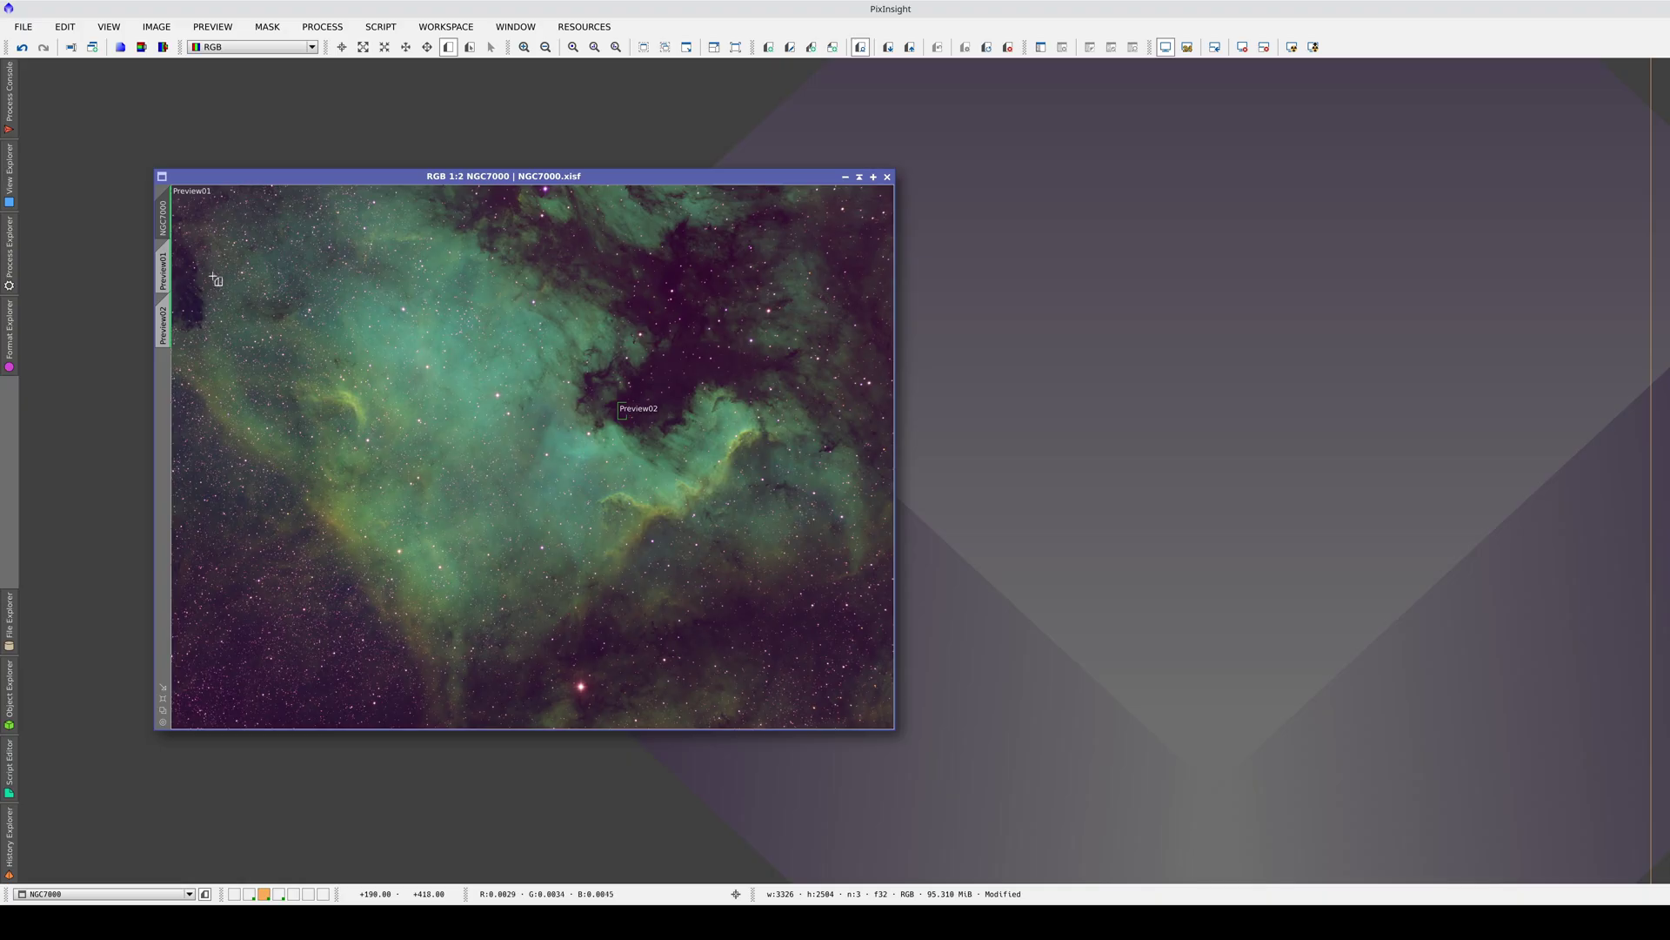
pyautogui.moveTo(213, 282); pyautogui.dragTo(771, 613)
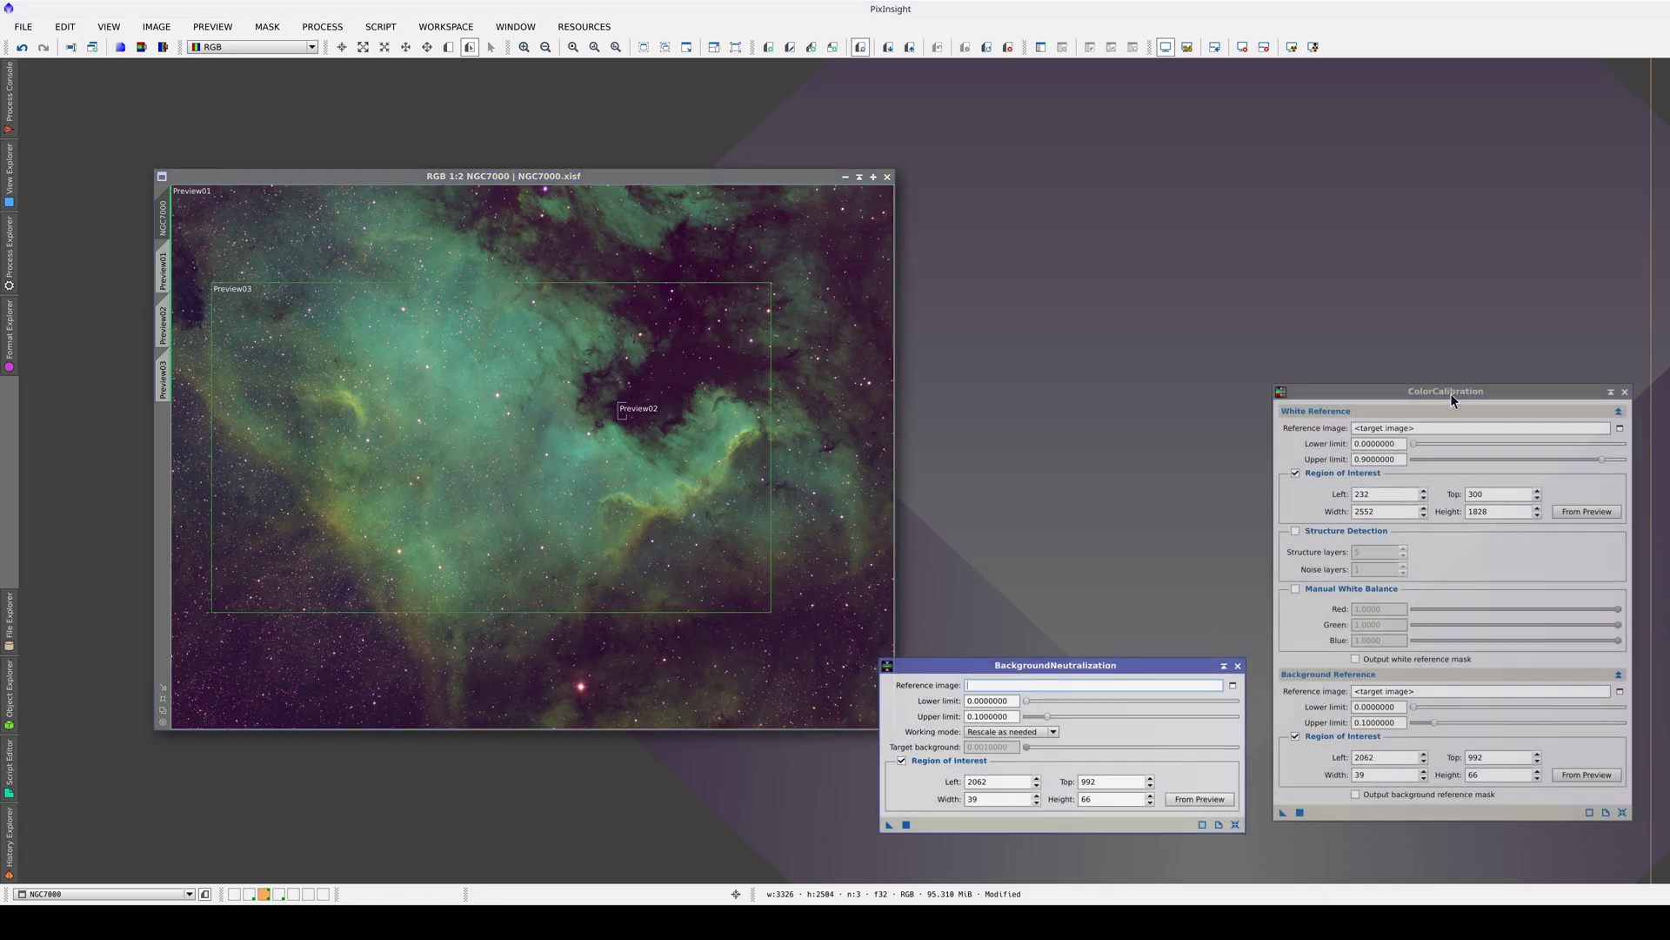
# Use Preview02 as the background neutralization region of interest and apply the neutralization to the full NGC7000 image.
pyautogui.click(1451, 395)
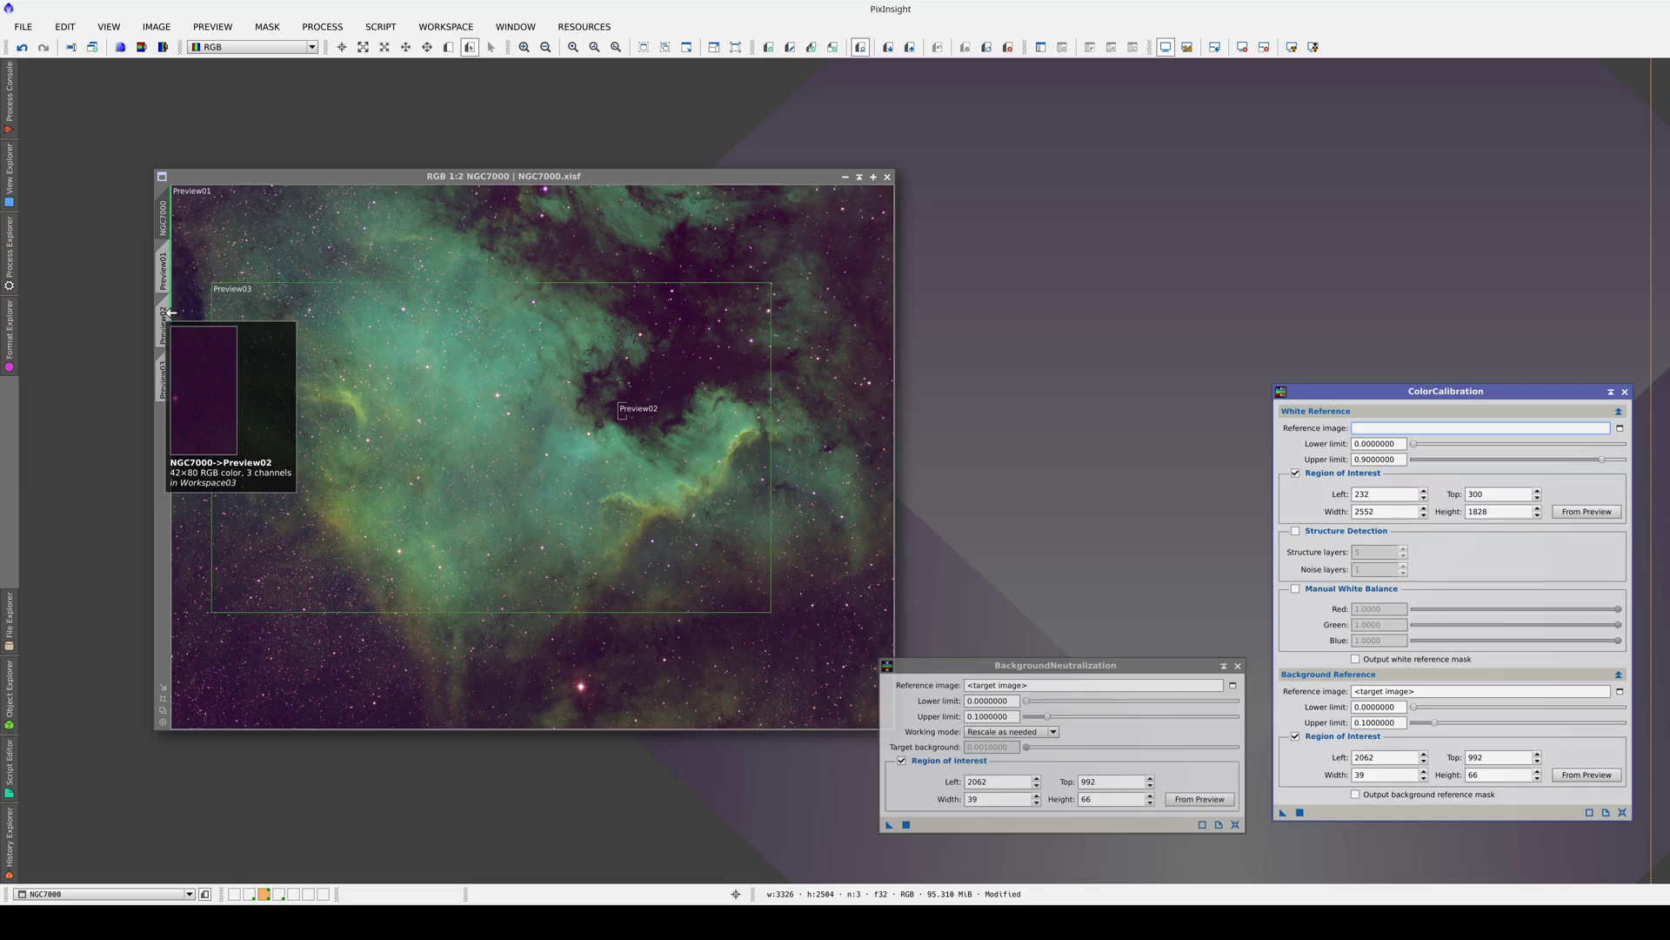
pyautogui.moveTo(165, 311); pyautogui.dragTo(1190, 782)
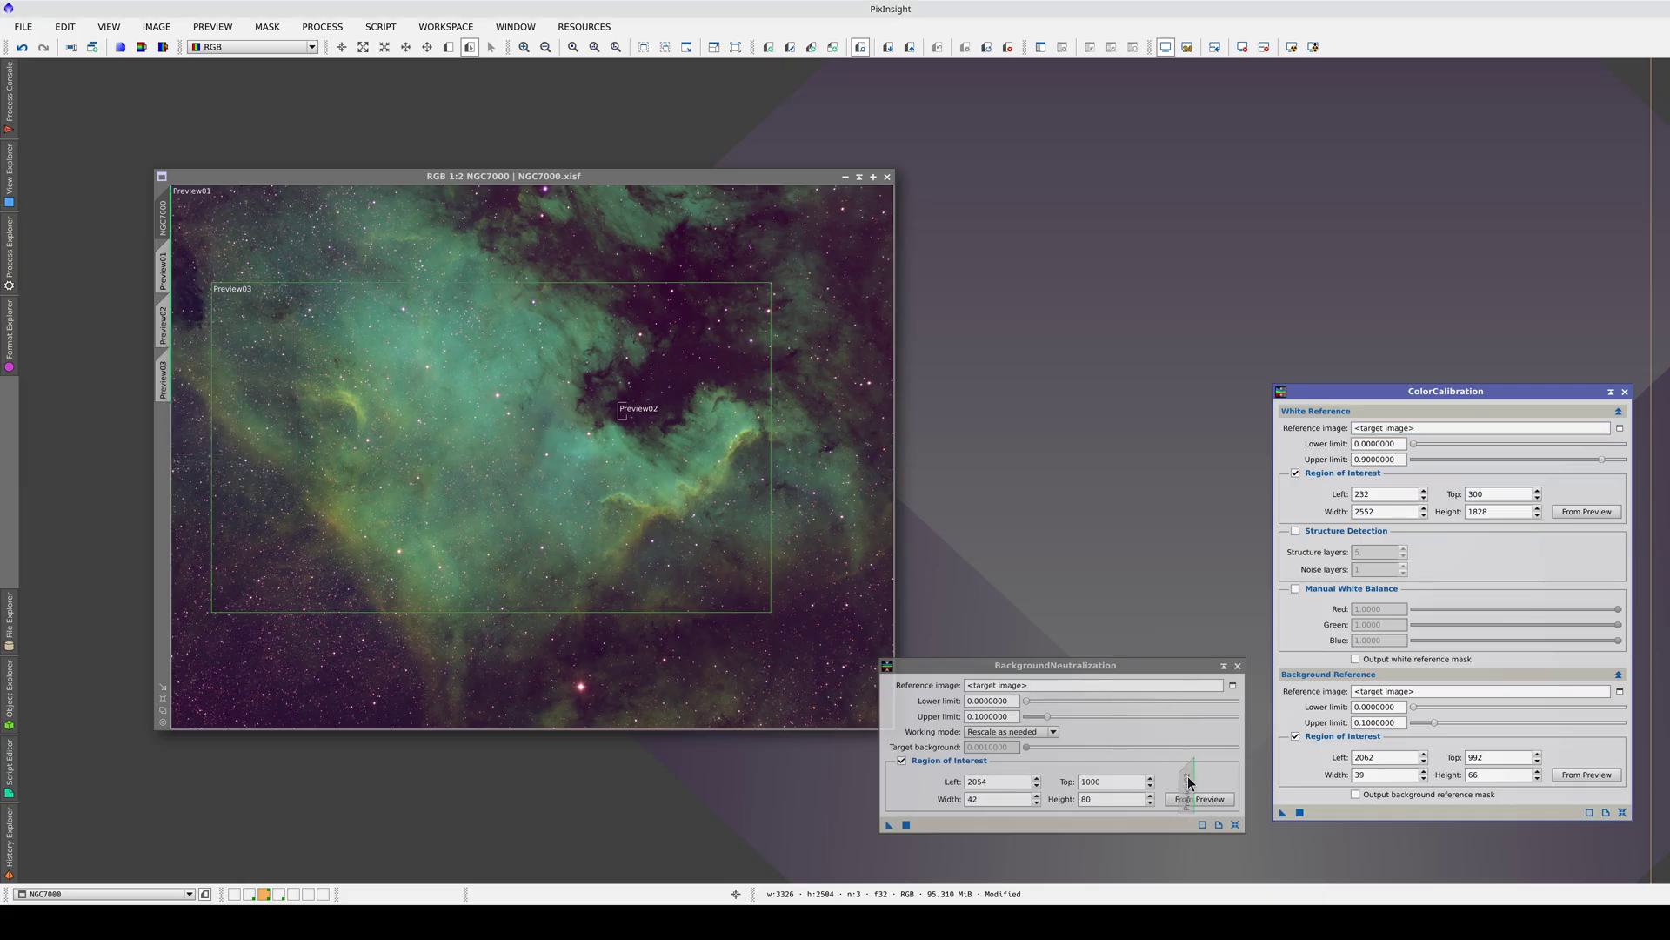
pyautogui.click(908, 825)
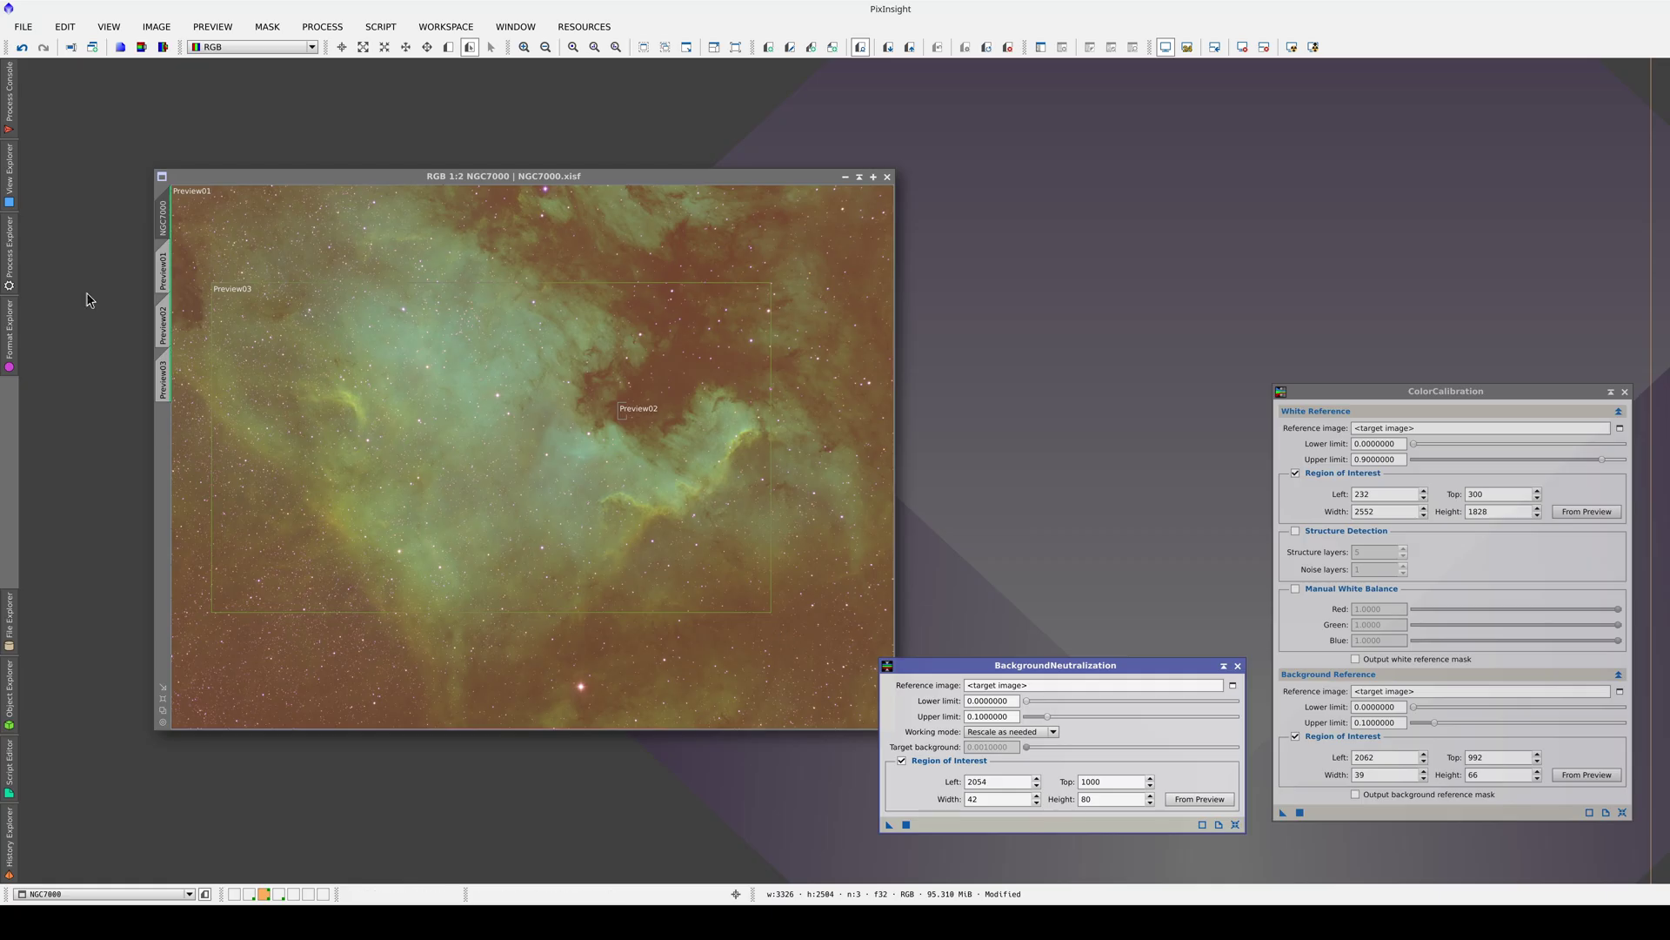
# Open ScreenTransferFunction and apply a linked automatic stretch to the NGC7000 image.
pyautogui.click(9, 256)
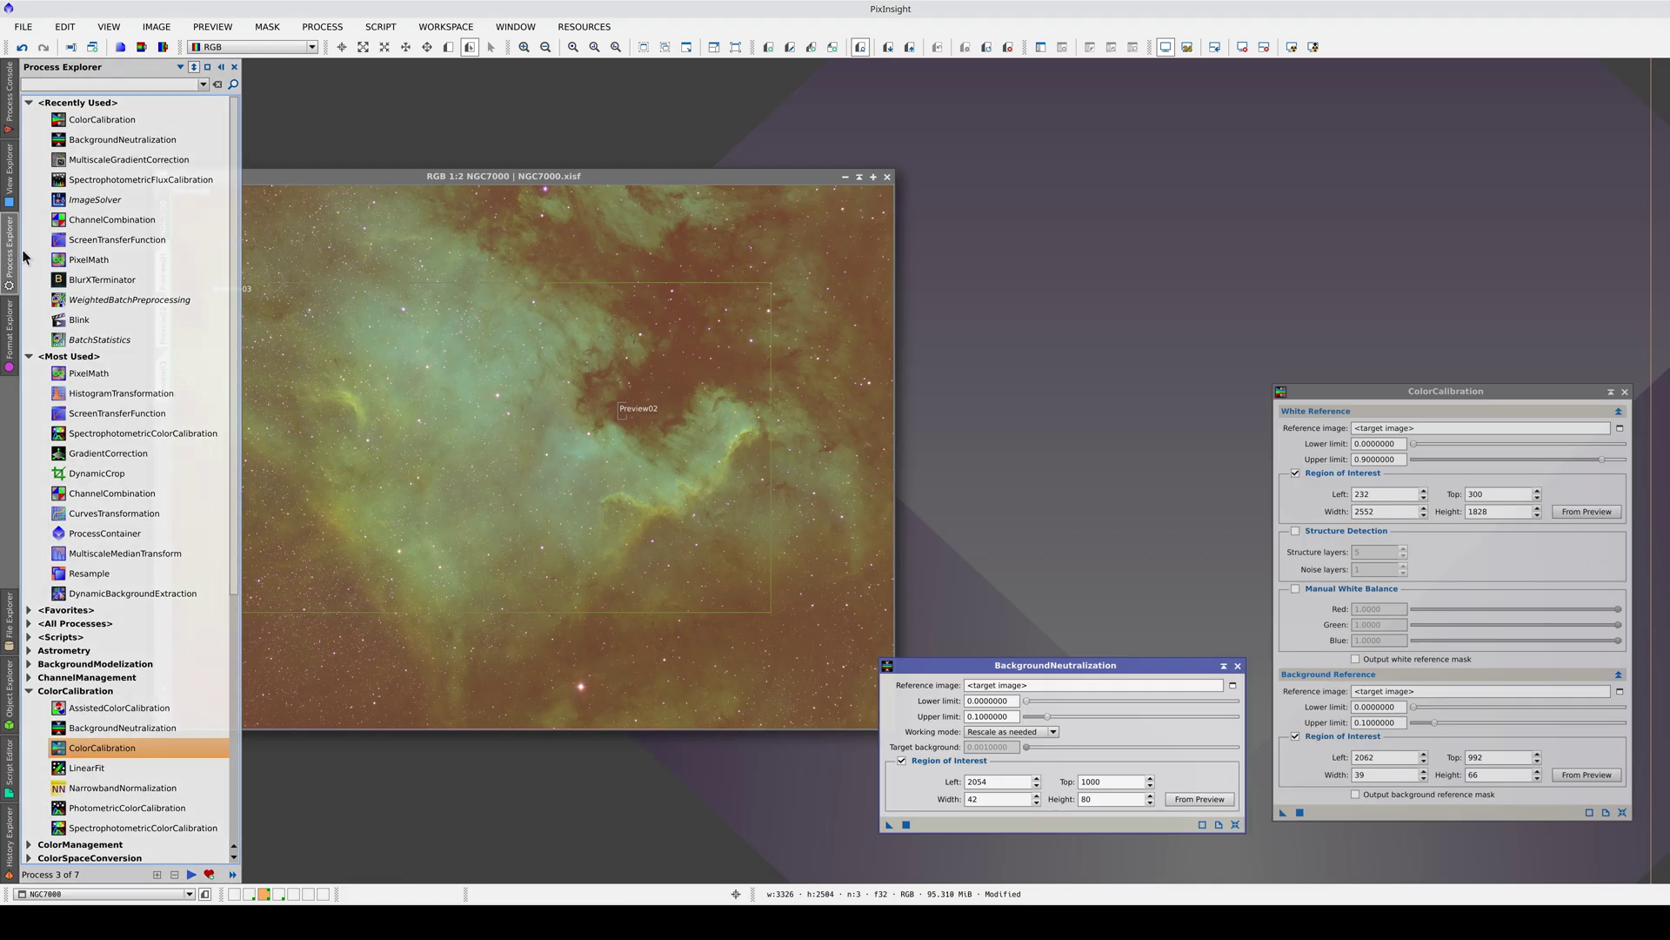
pyautogui.doubleClick(90, 240)
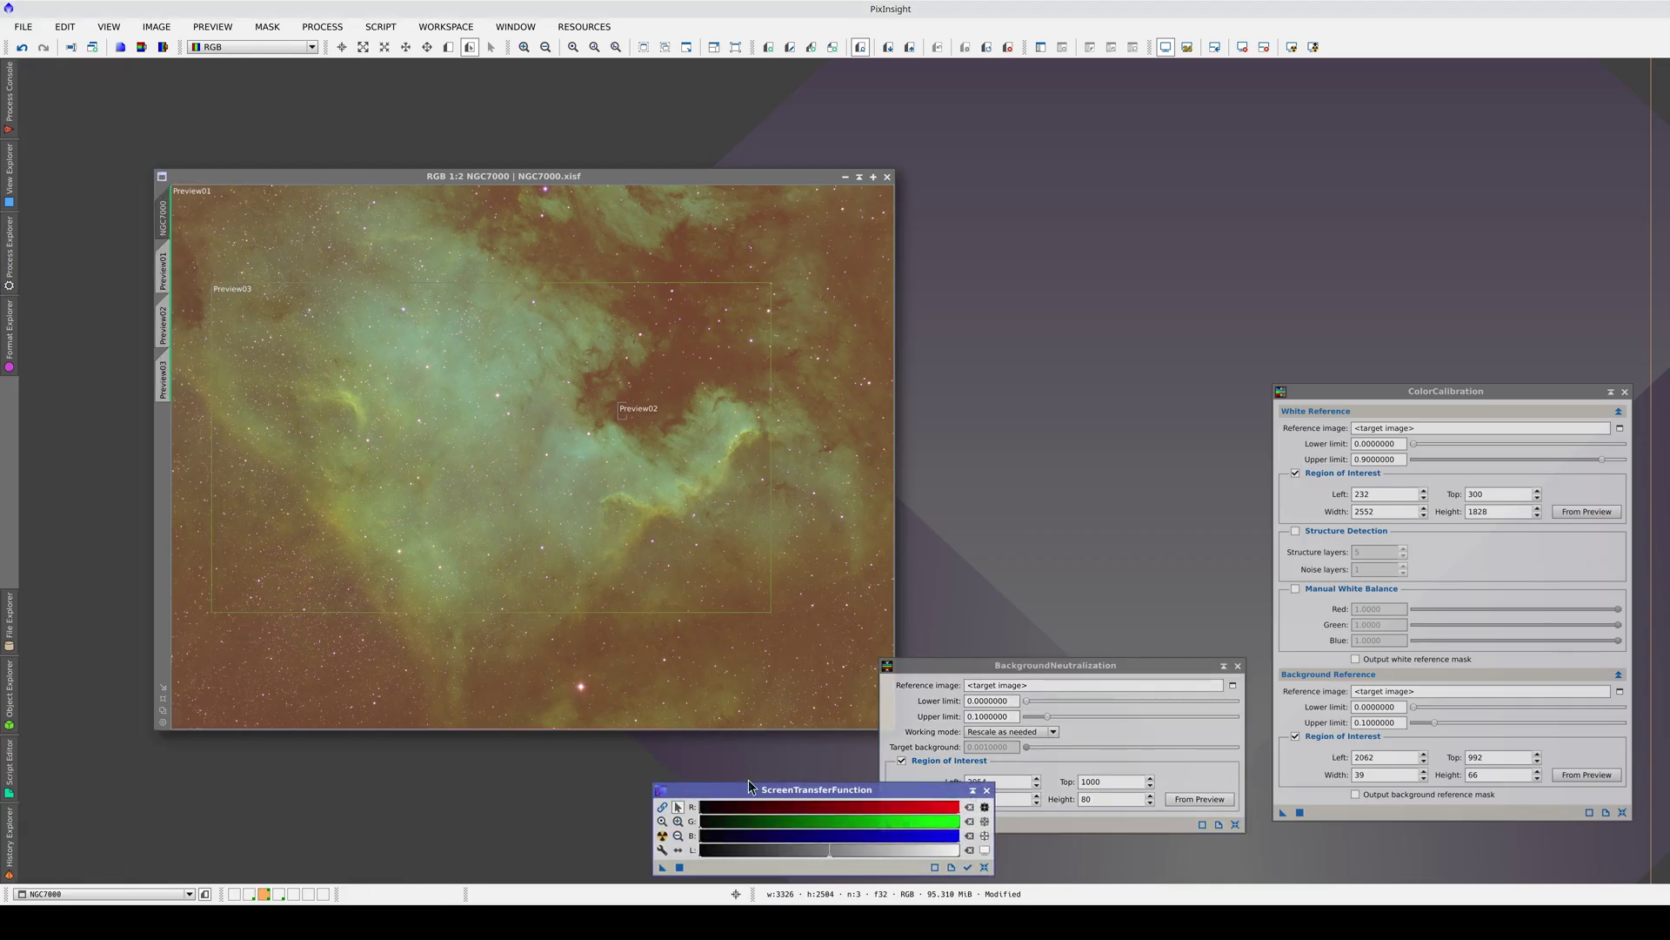
pyautogui.moveTo(748, 781); pyautogui.dragTo(602, 755)
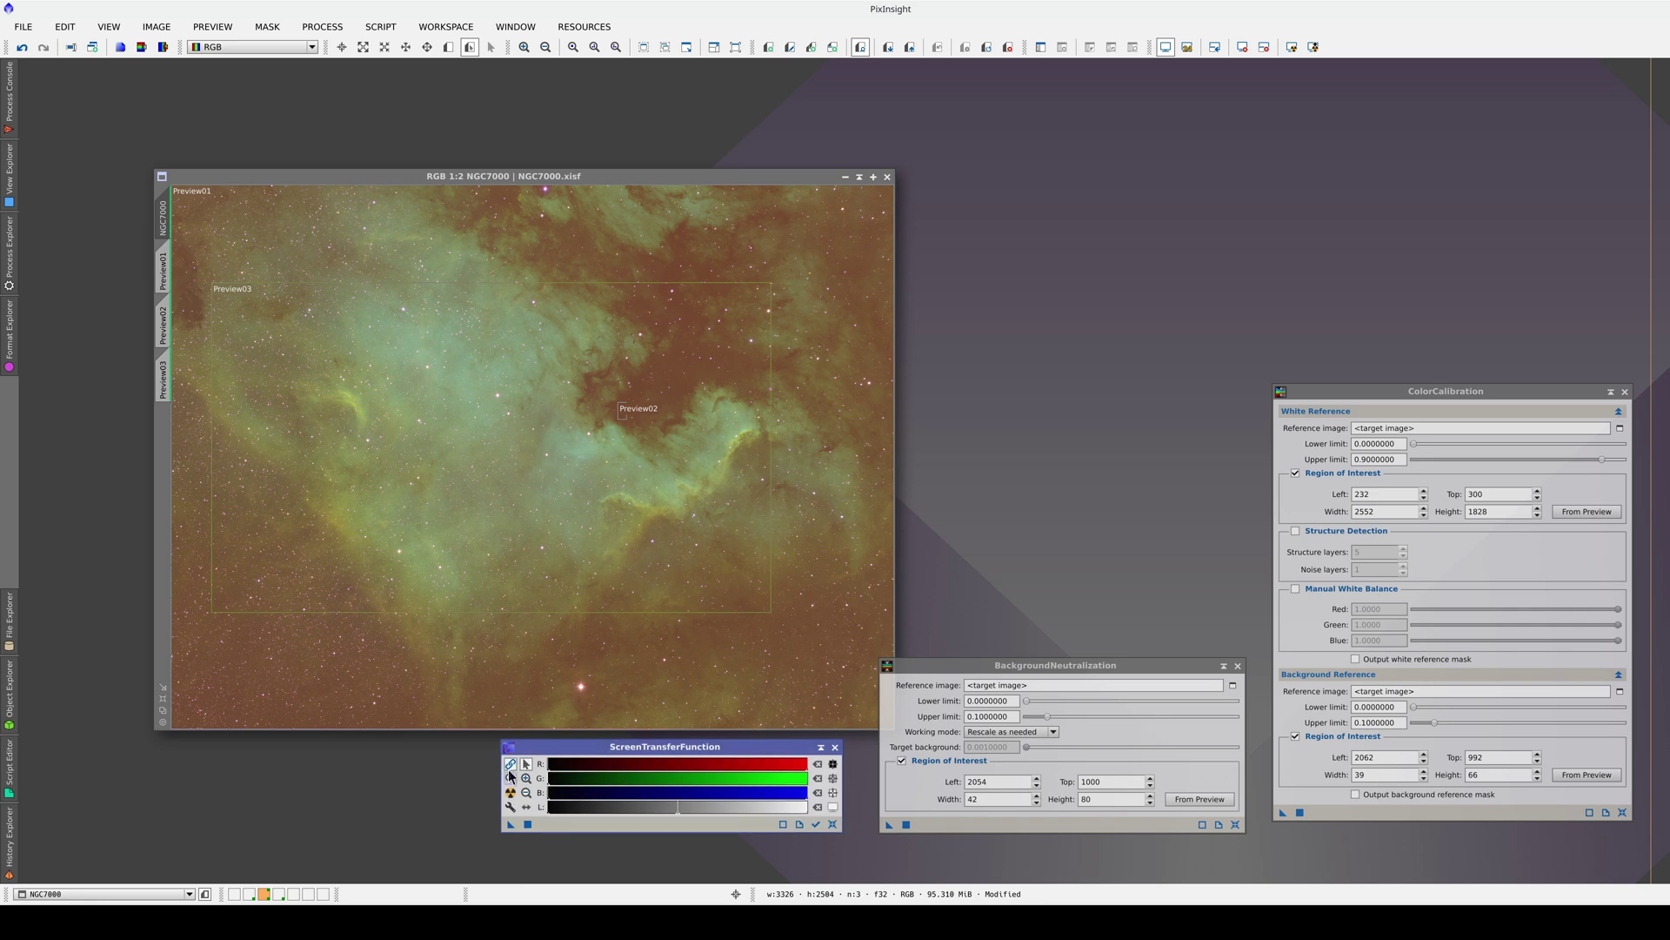
pyautogui.click(511, 792)
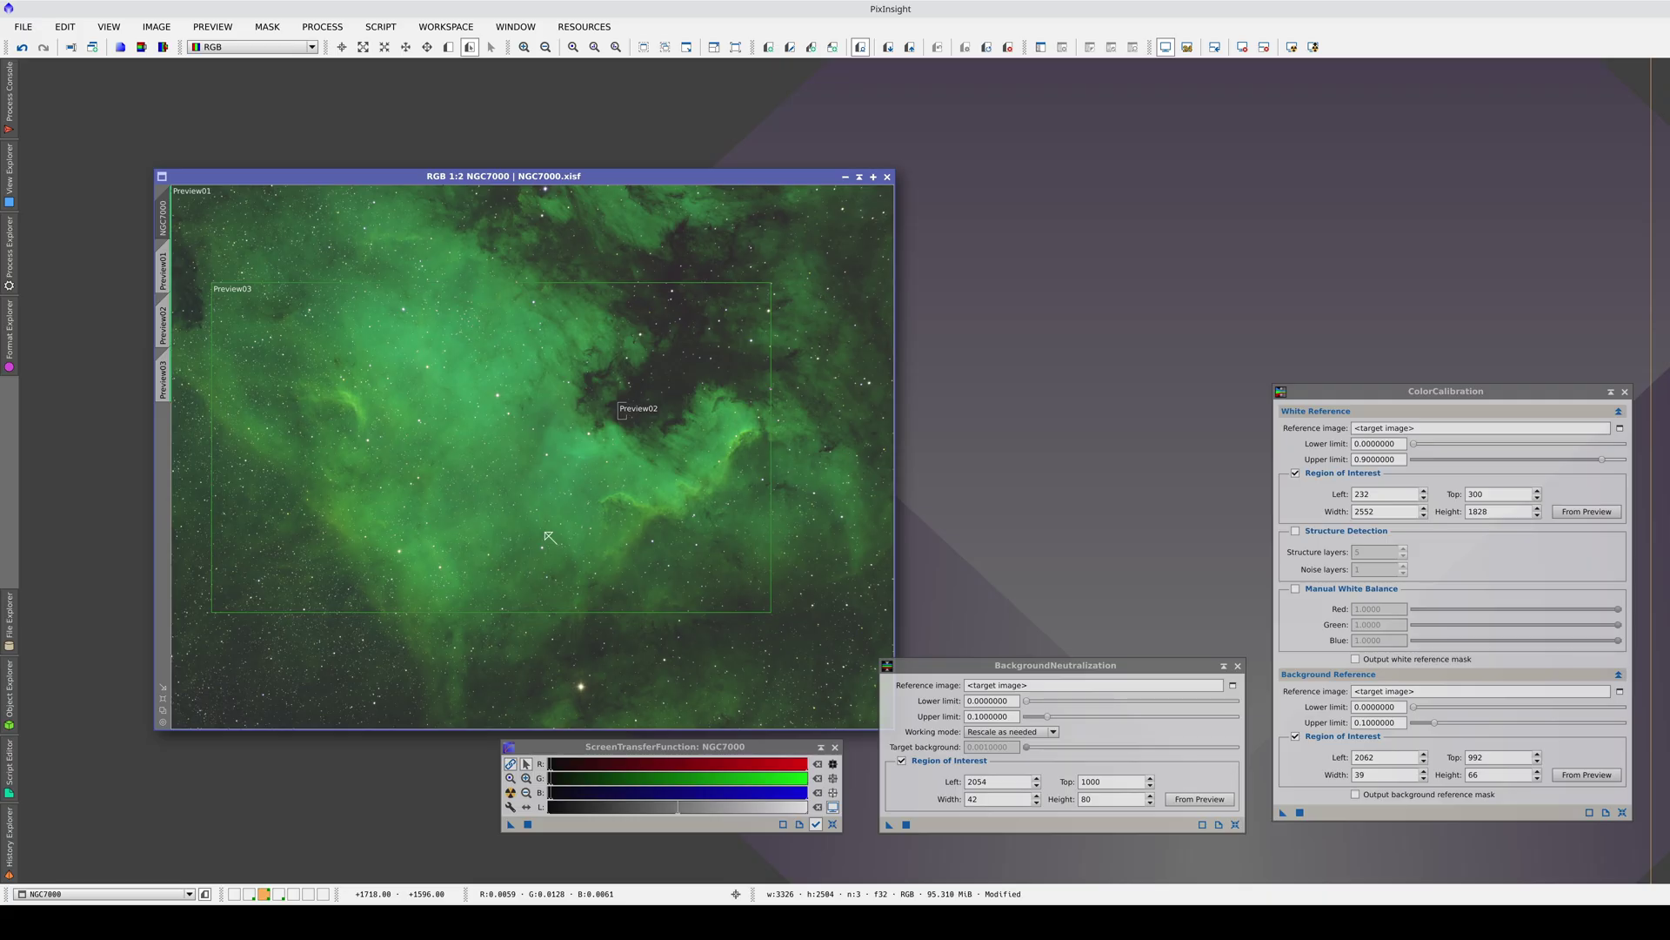
# Reset ColorCalibration, set Preview02 as the background region and Preview03 as the white reference region, and disable structure detection.
pyautogui.click(1622, 811)
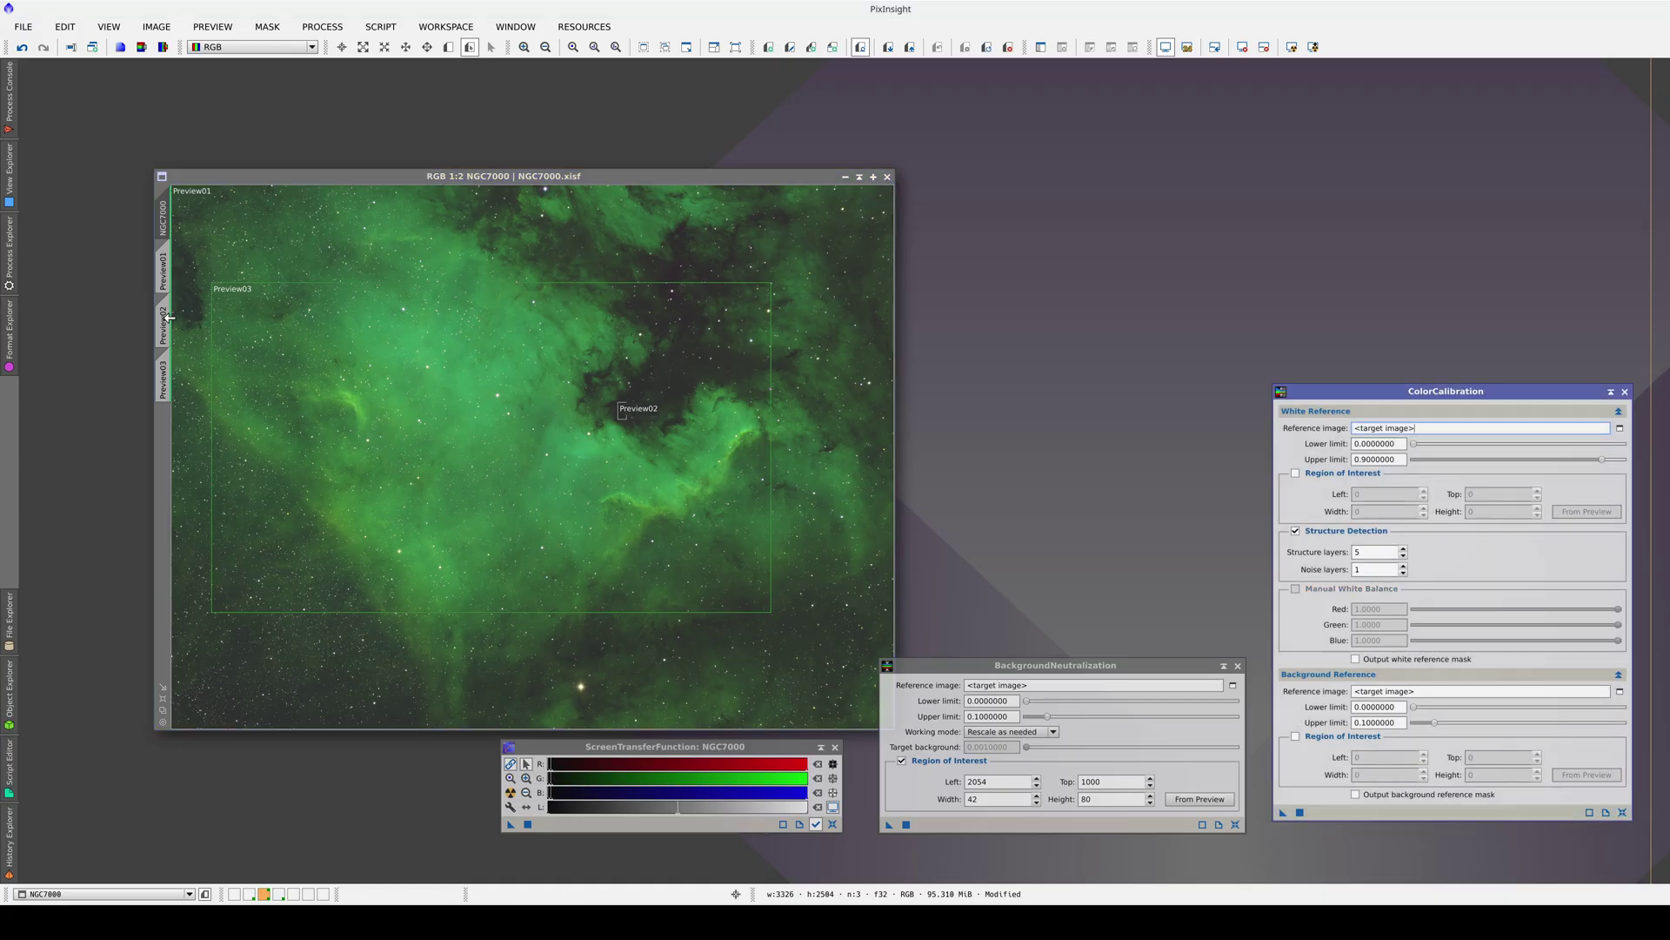
pyautogui.moveTo(171, 319); pyautogui.dragTo(1584, 755)
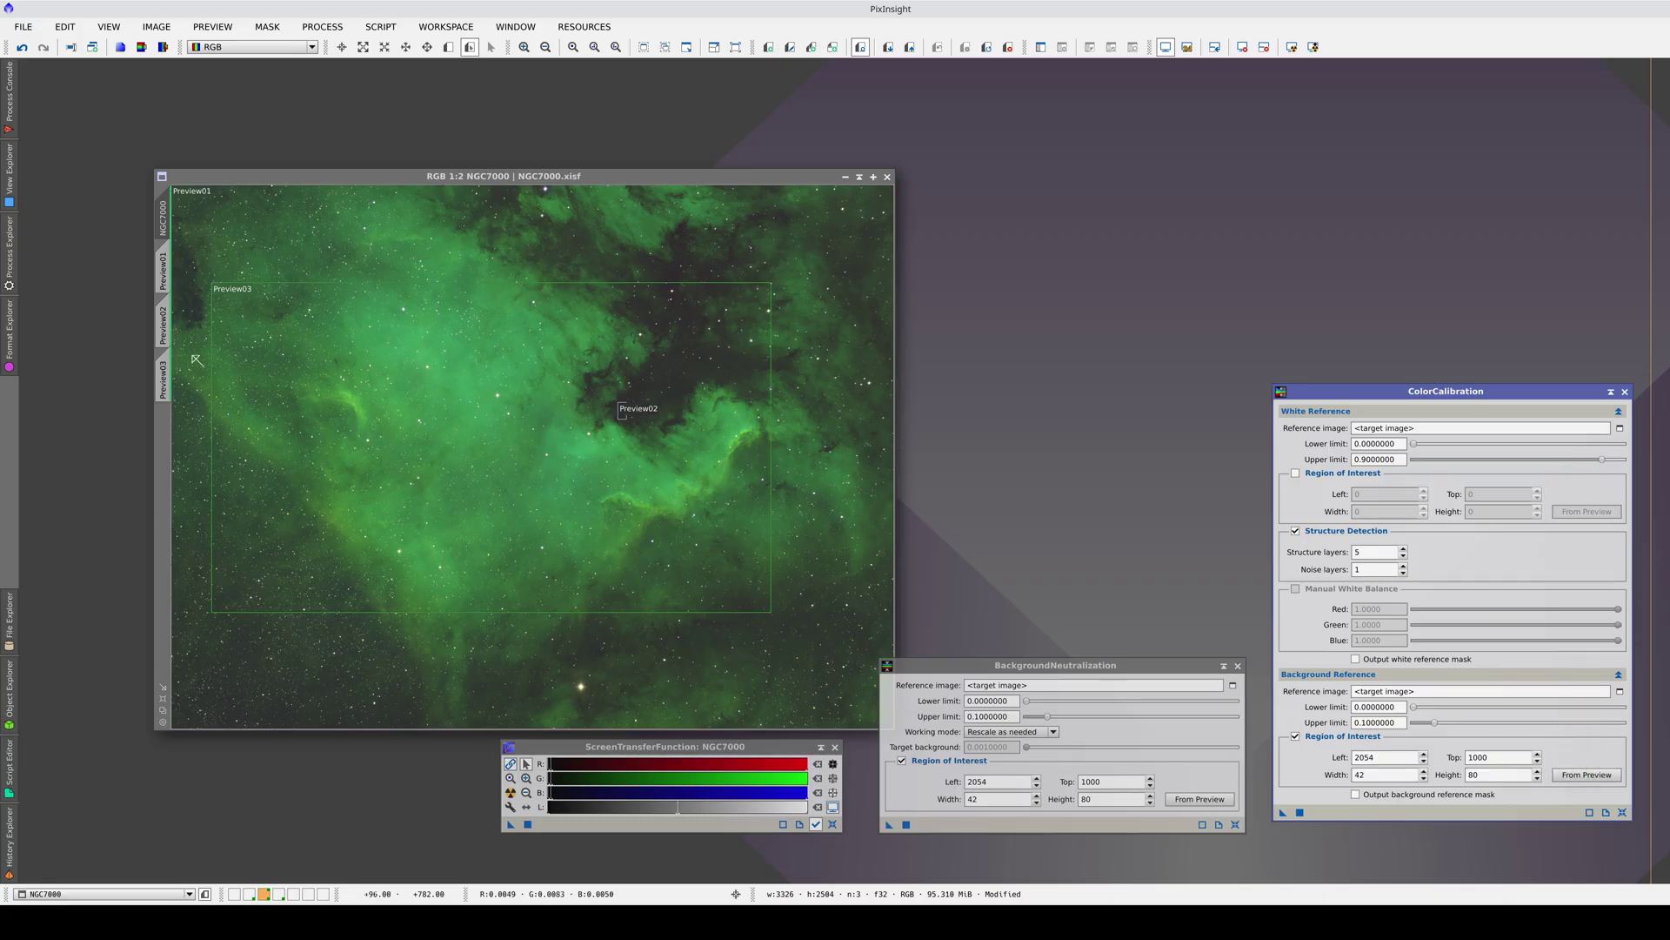
pyautogui.moveTo(164, 380); pyautogui.dragTo(1581, 490)
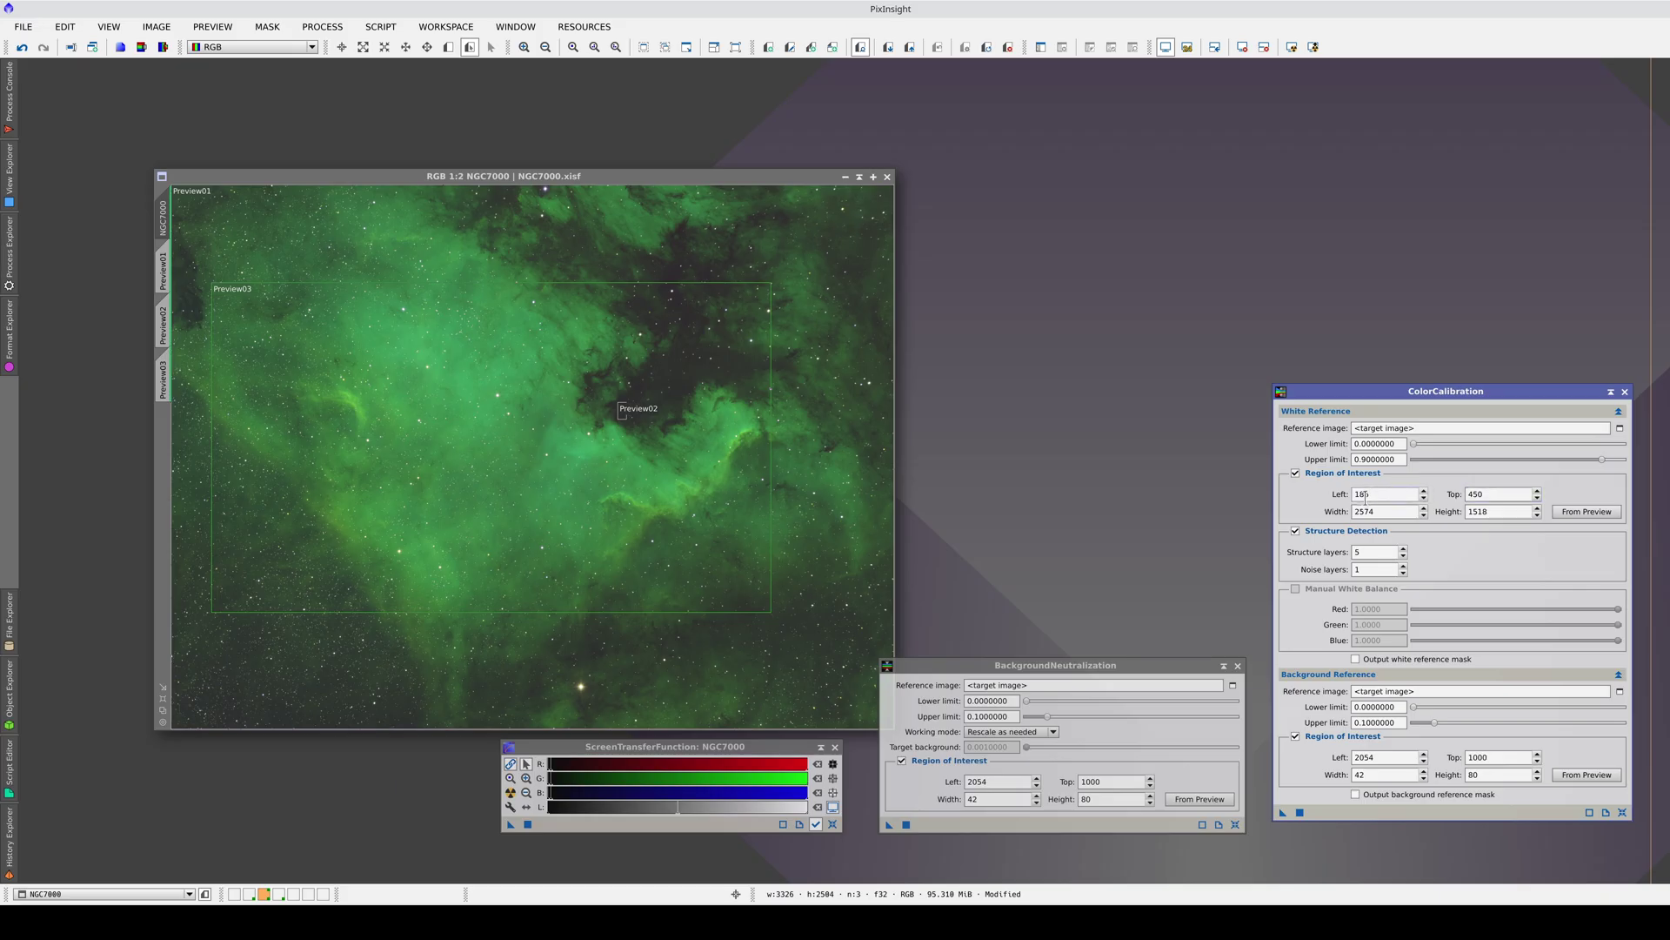
pyautogui.click(1295, 531)
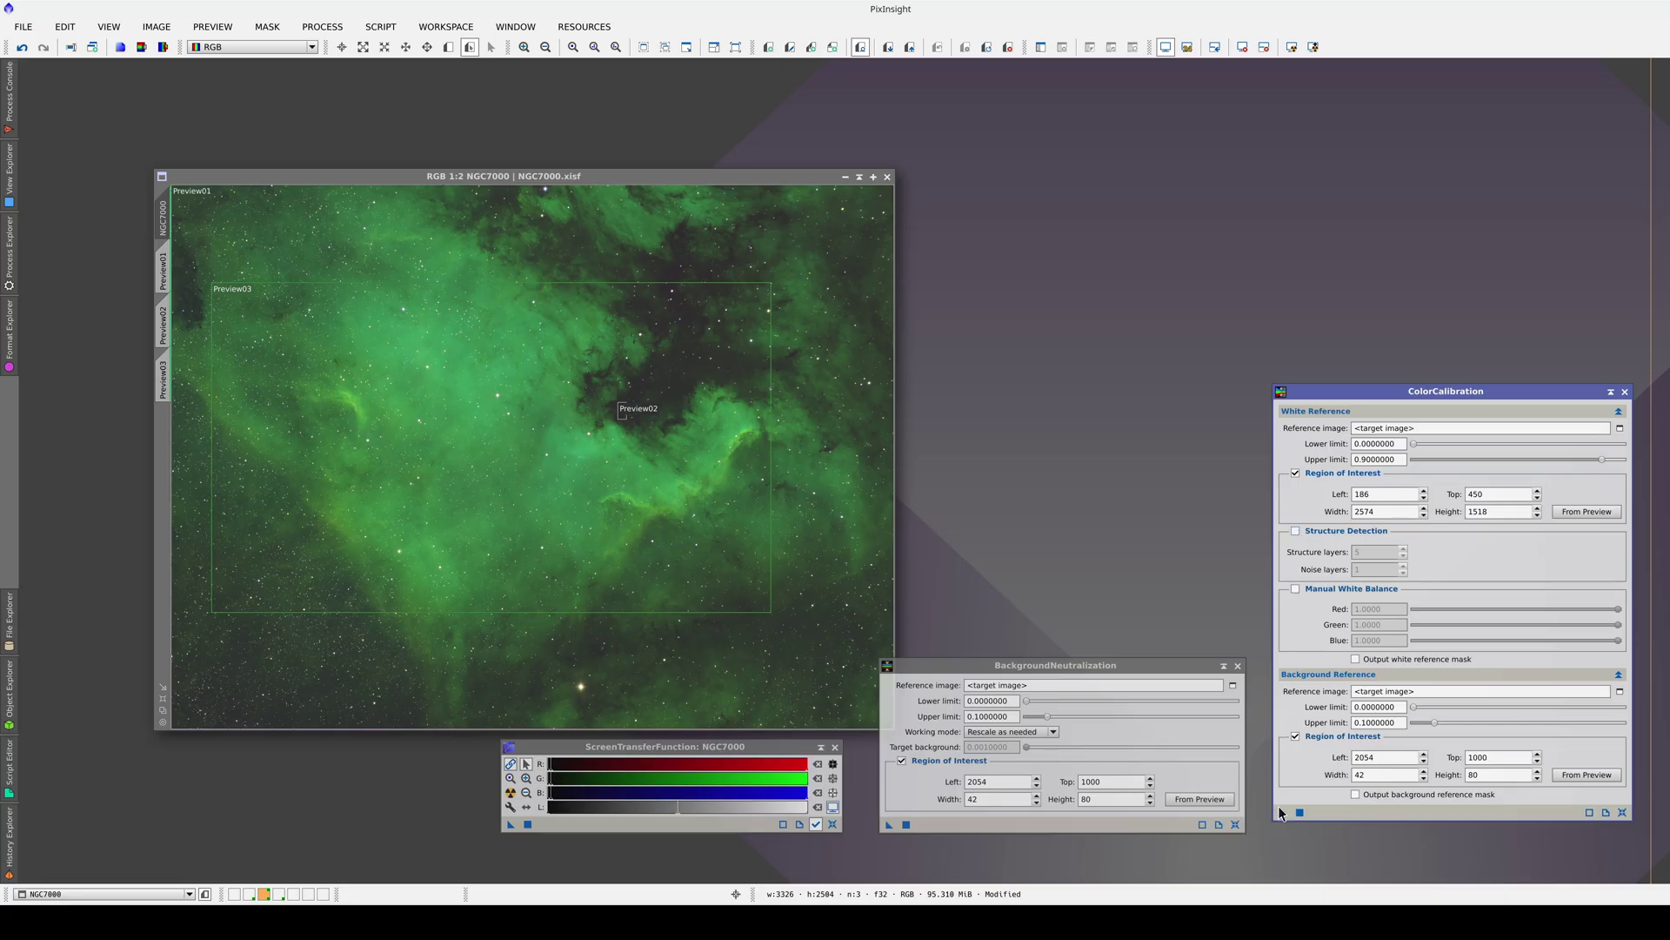
# Apply the color calibration to the full NGC7000 image and recompute its linked automatic screen stretch.
pyautogui.moveTo(1282, 812); pyautogui.dragTo(645, 527)
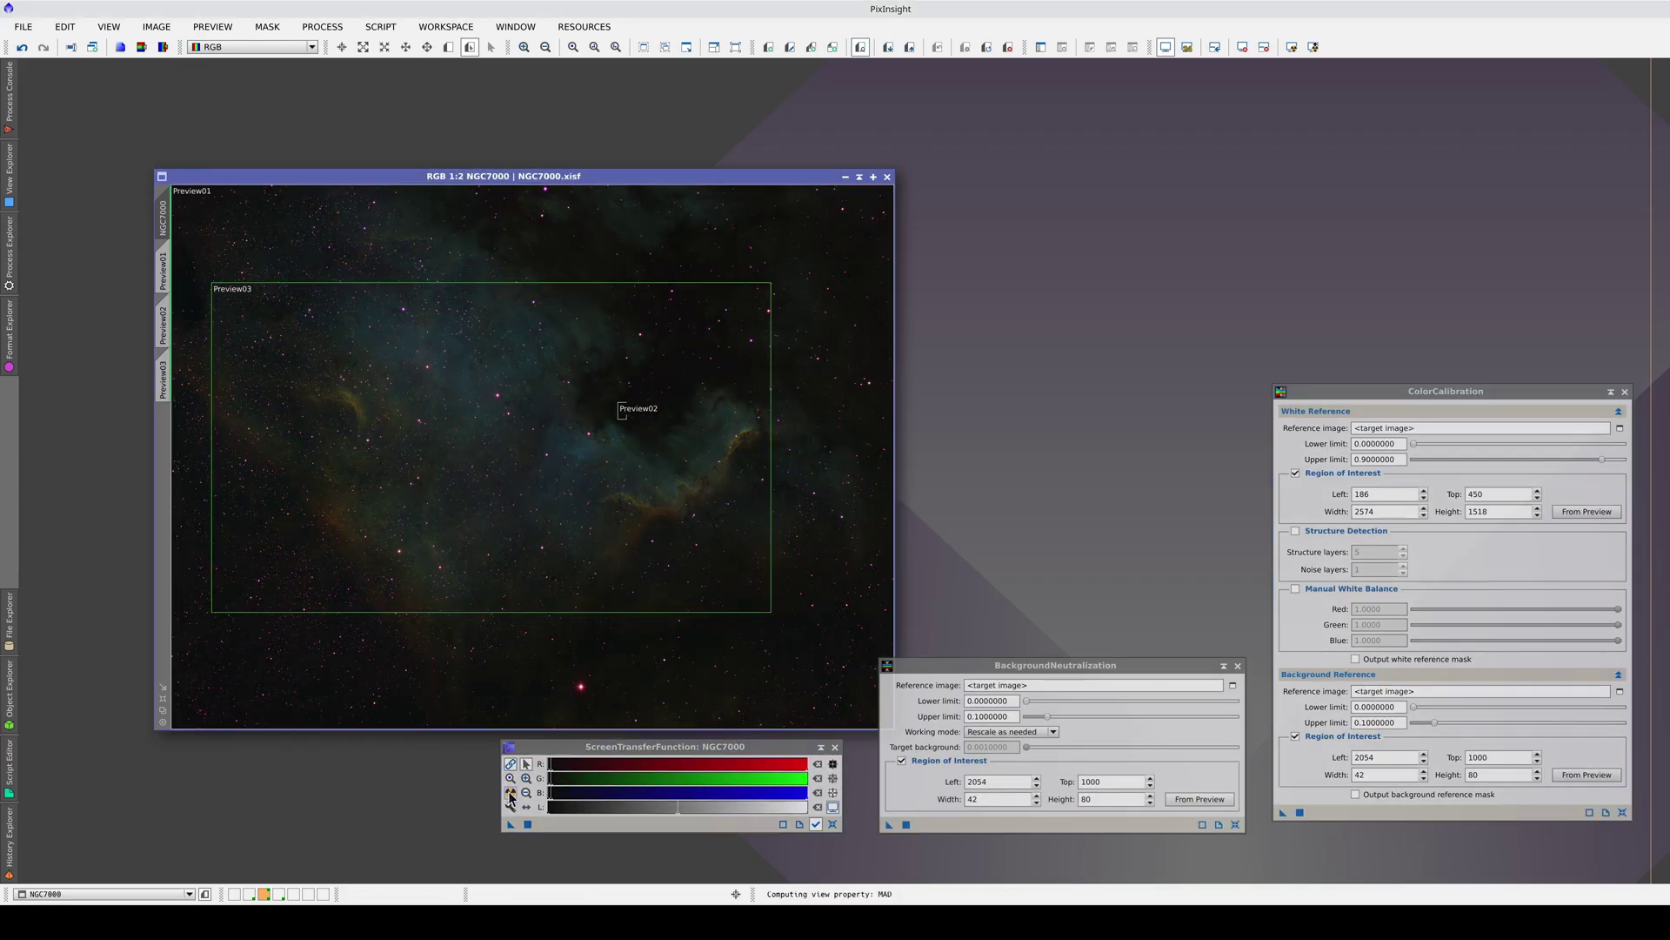
pyautogui.click(511, 793)
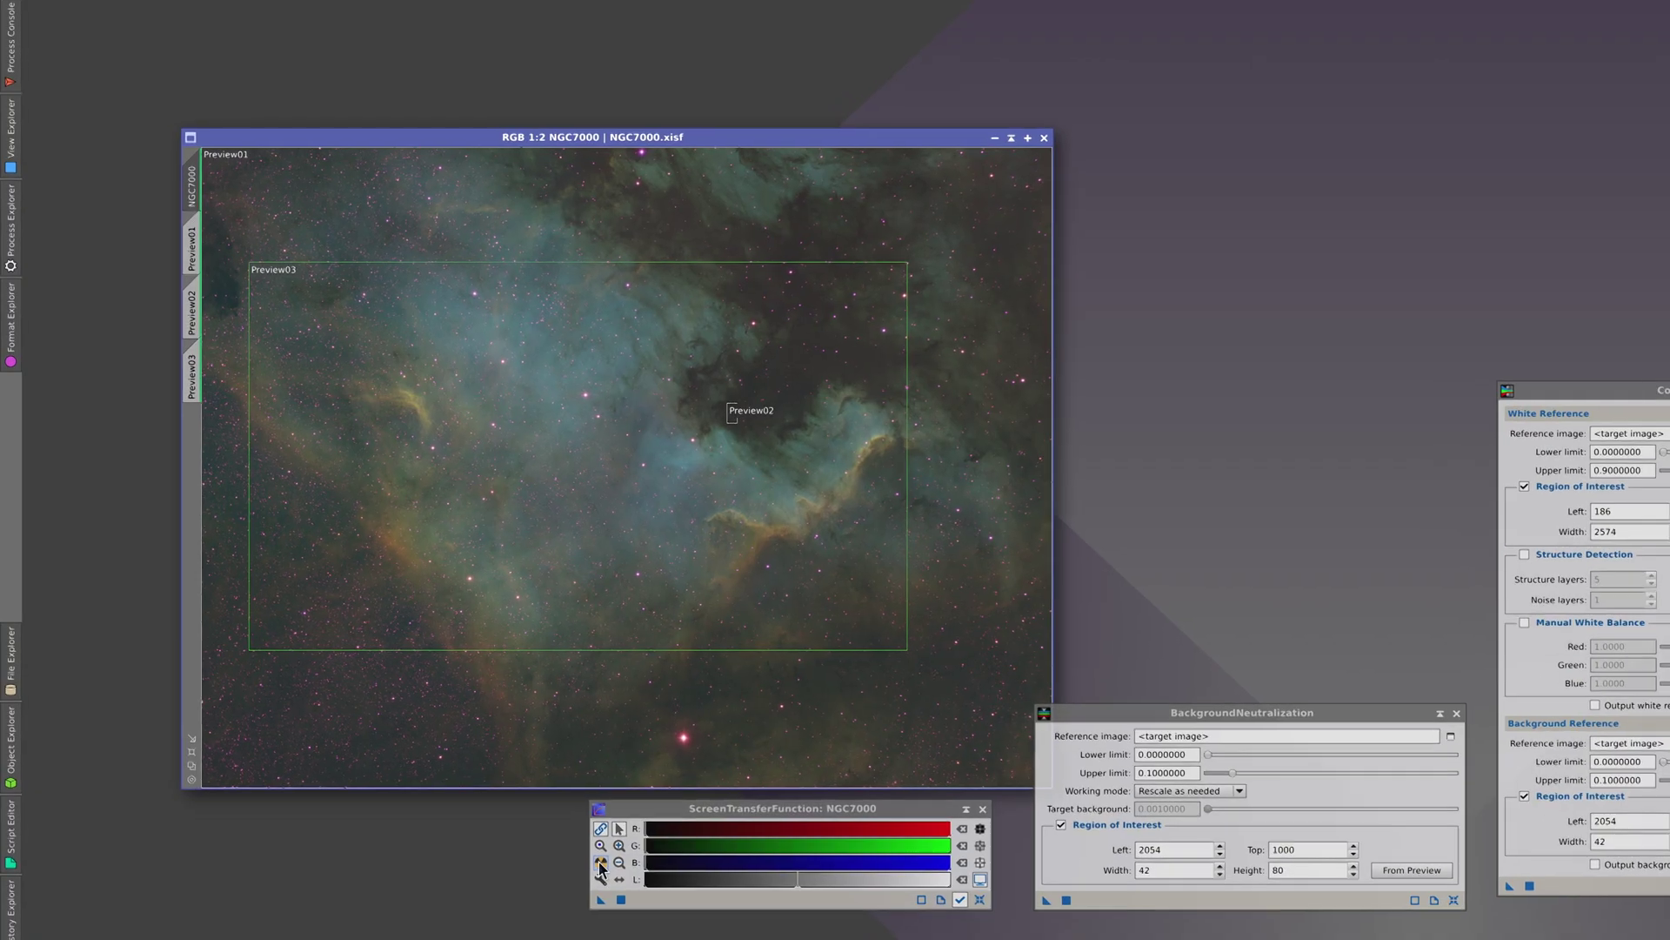